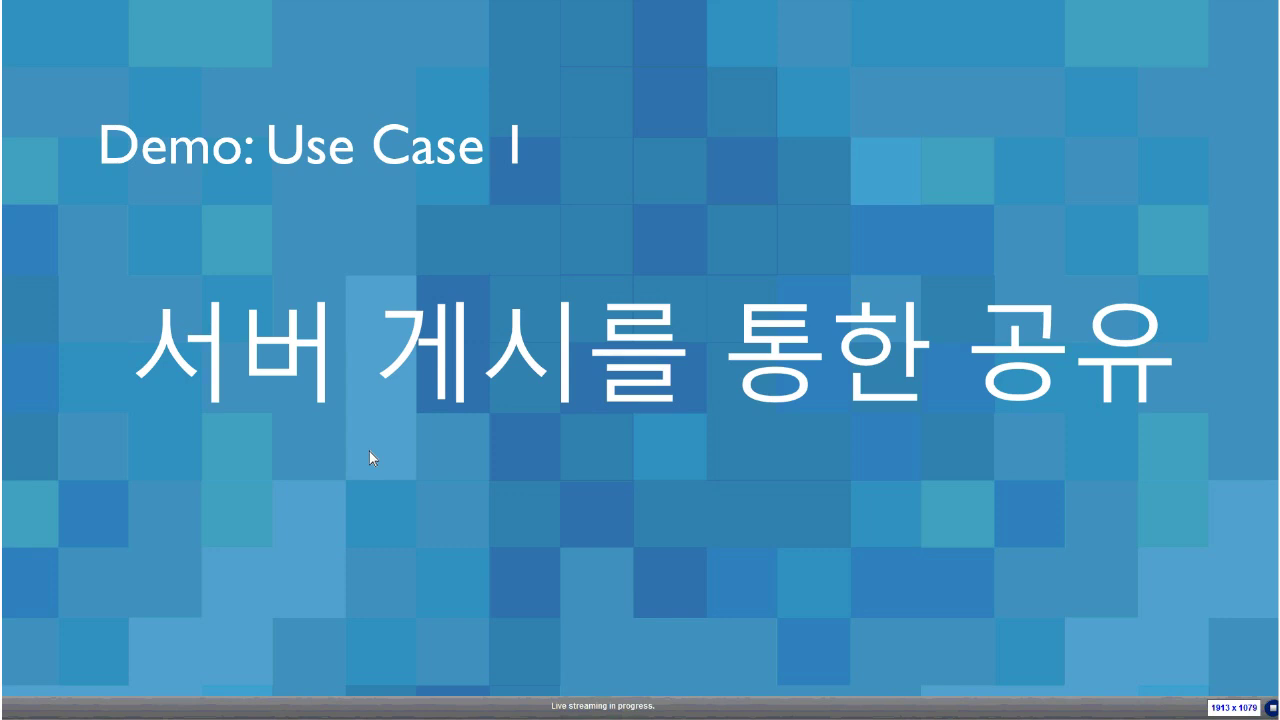
Switch from the slides to Chrome's Tableau Server page and open its free trial in a new tab
{"action": "key", "text": "alt+Tab"}
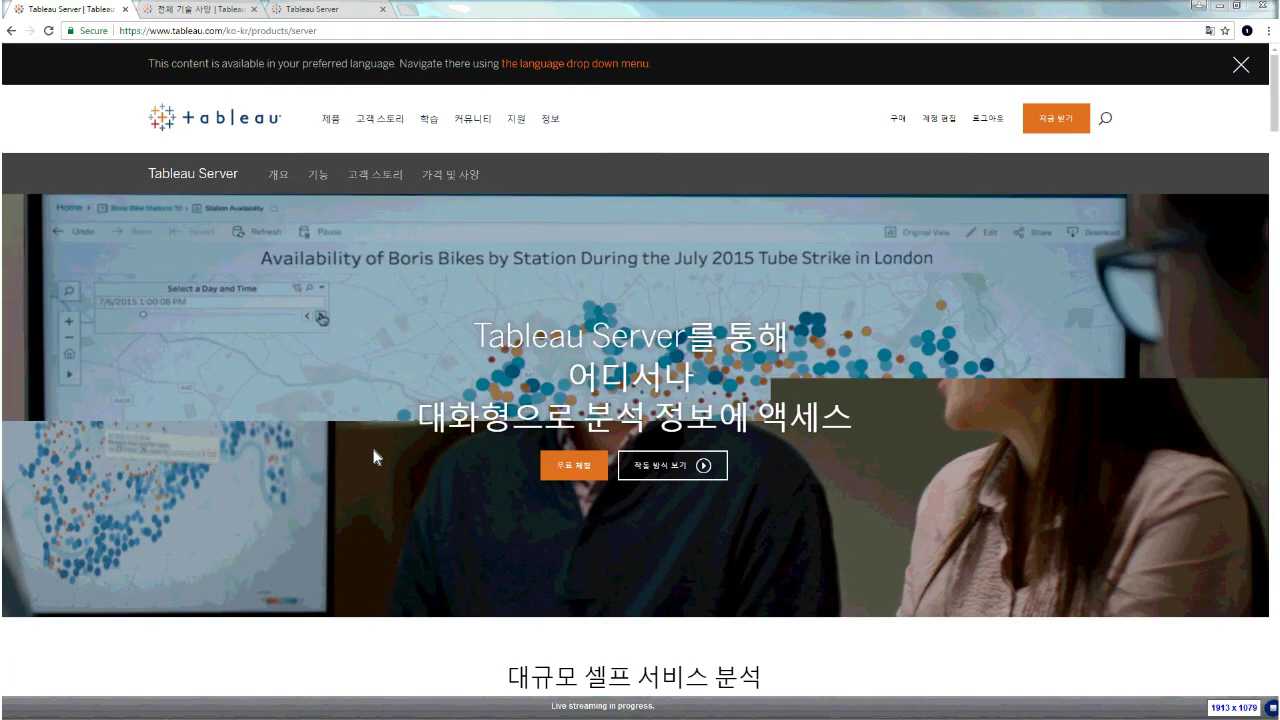
{"action": "mouse_move", "coordinate": [334, 136]}
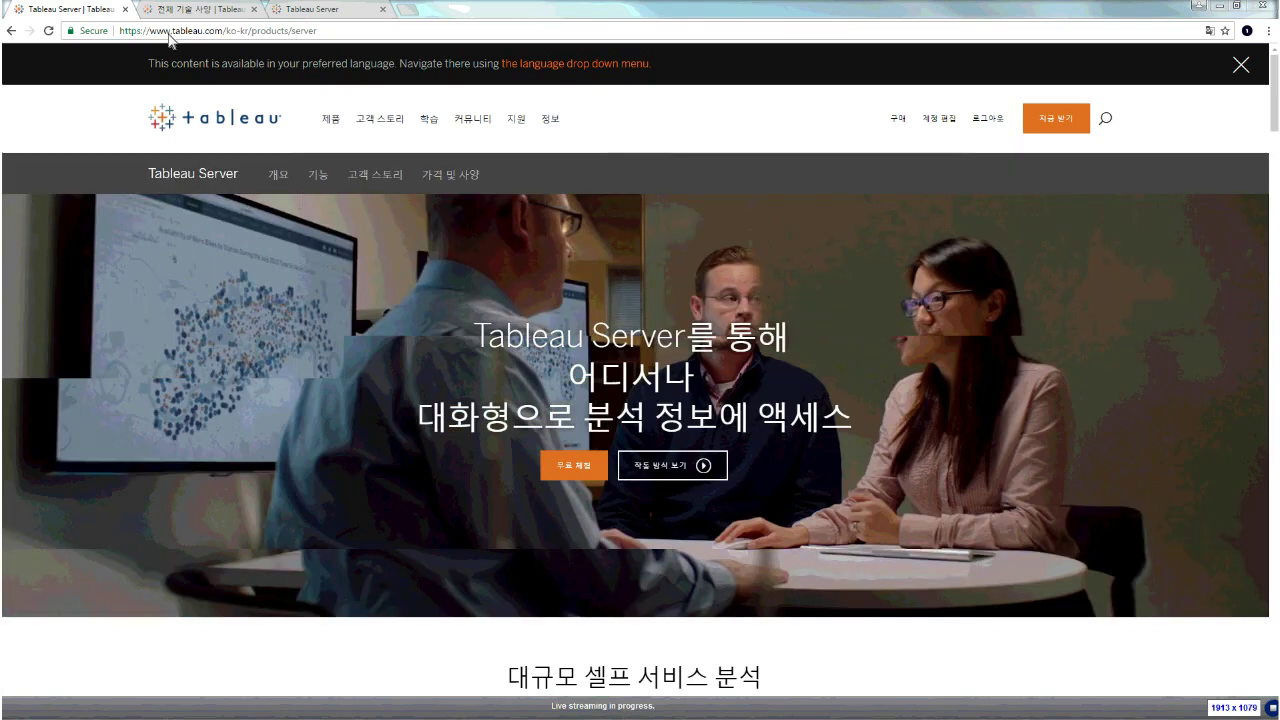
{"action": "left_click", "coordinate": [169, 31]}
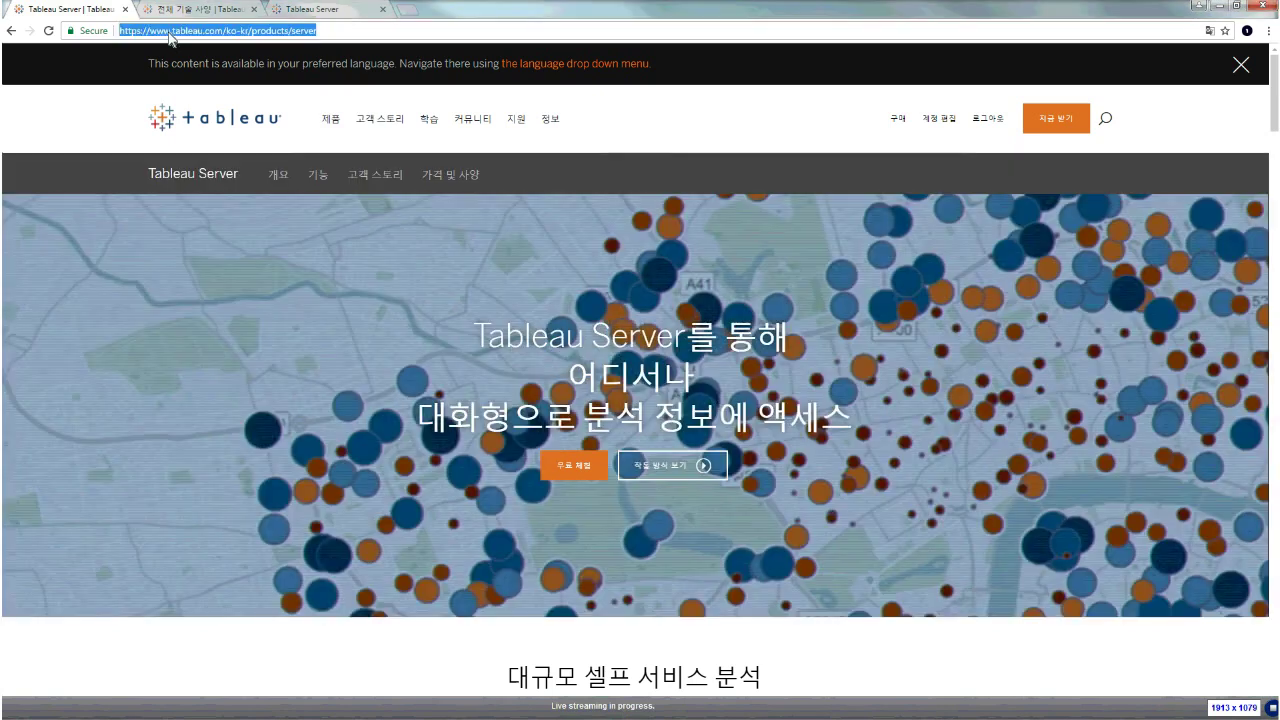
{"action": "left_click", "coordinate": [228, 36]}
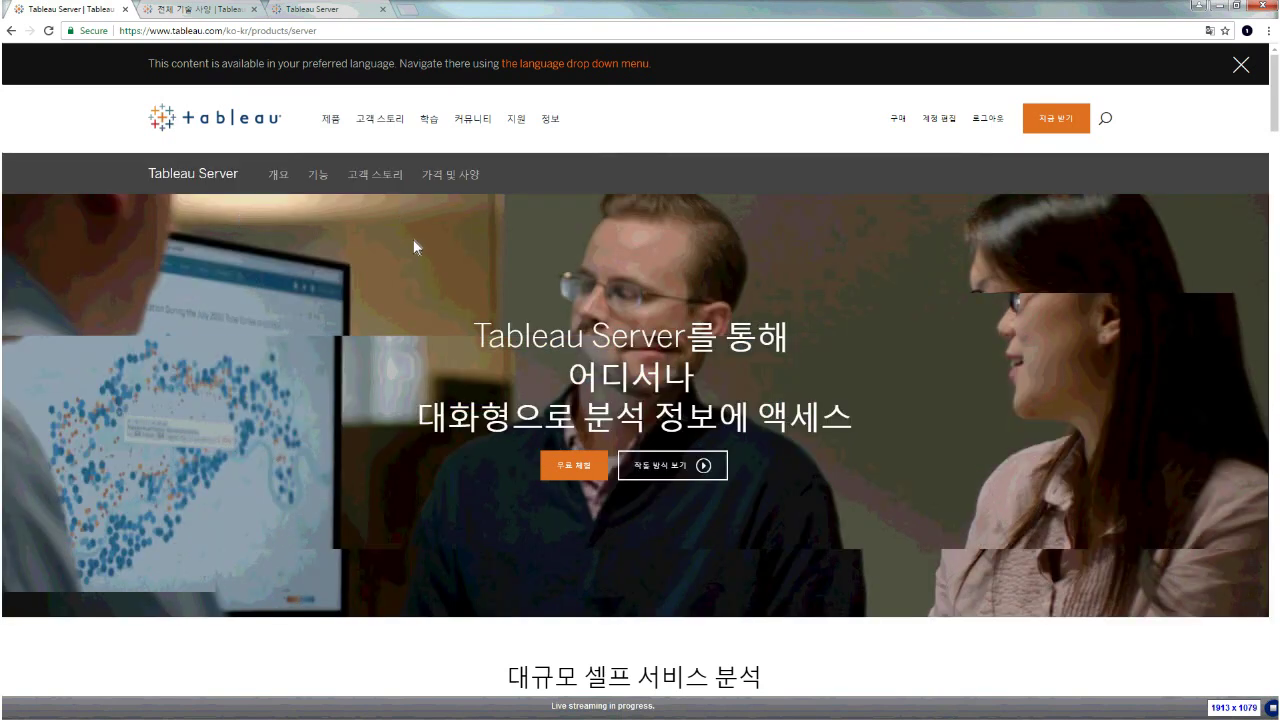
{"action": "scroll", "coordinate": [423, 262], "scroll_direction": "down", "scroll_amount": 1}
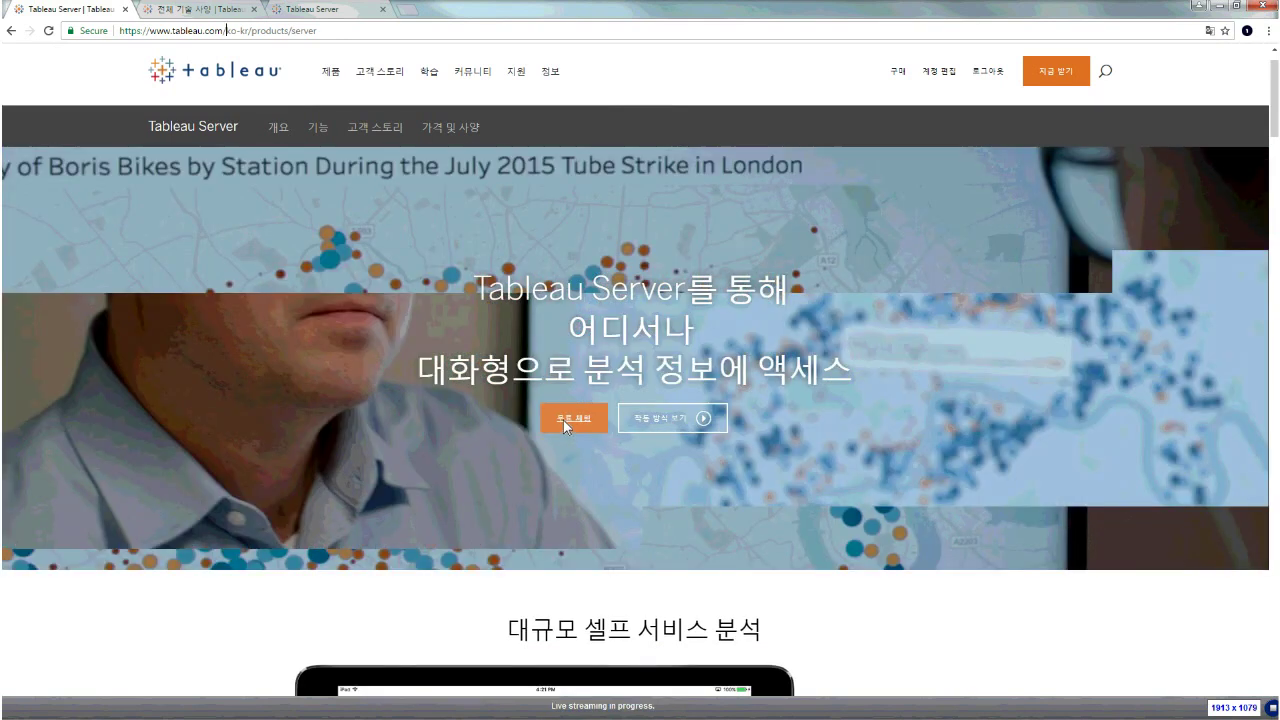
{"action": "left_click", "coordinate": [563, 420]}
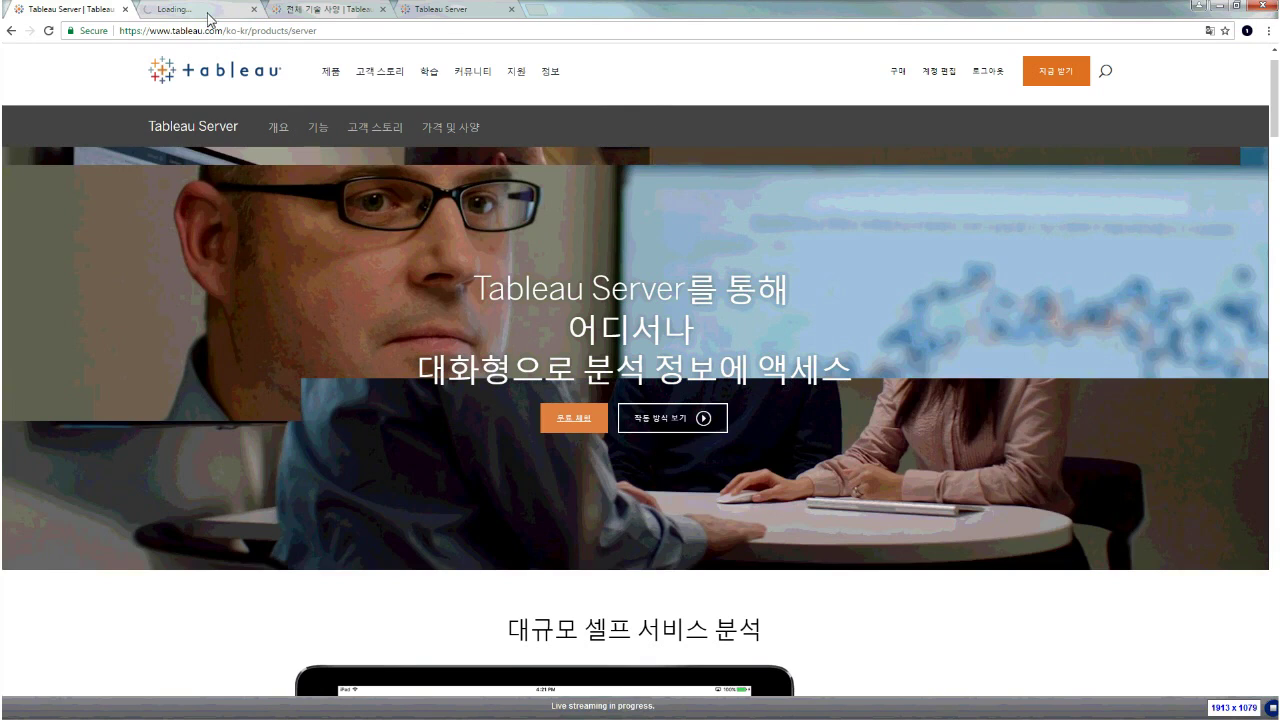
On the free trial tab, choose the on-premises Server download, then open the Tableau Online trial alongside
{"action": "left_click", "coordinate": [202, 10]}
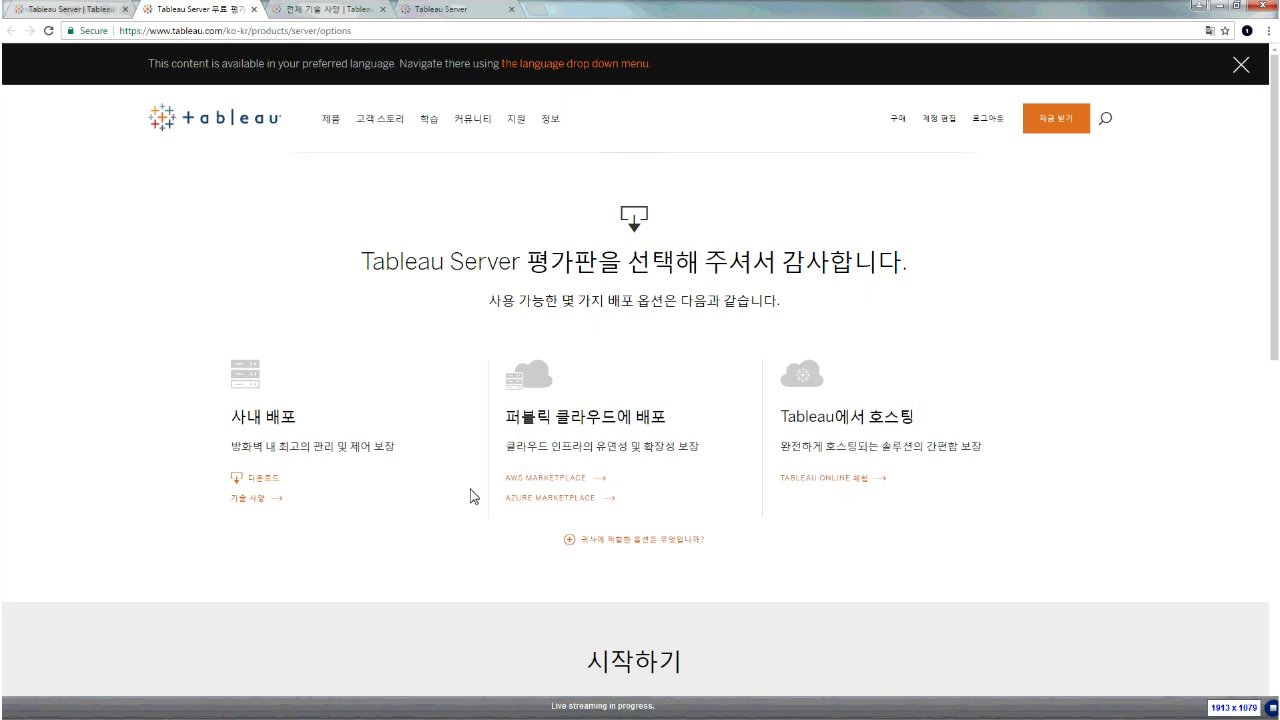
{"action": "left_click", "coordinate": [266, 484]}
{"action": "middle_click", "coordinate": [848, 479]}
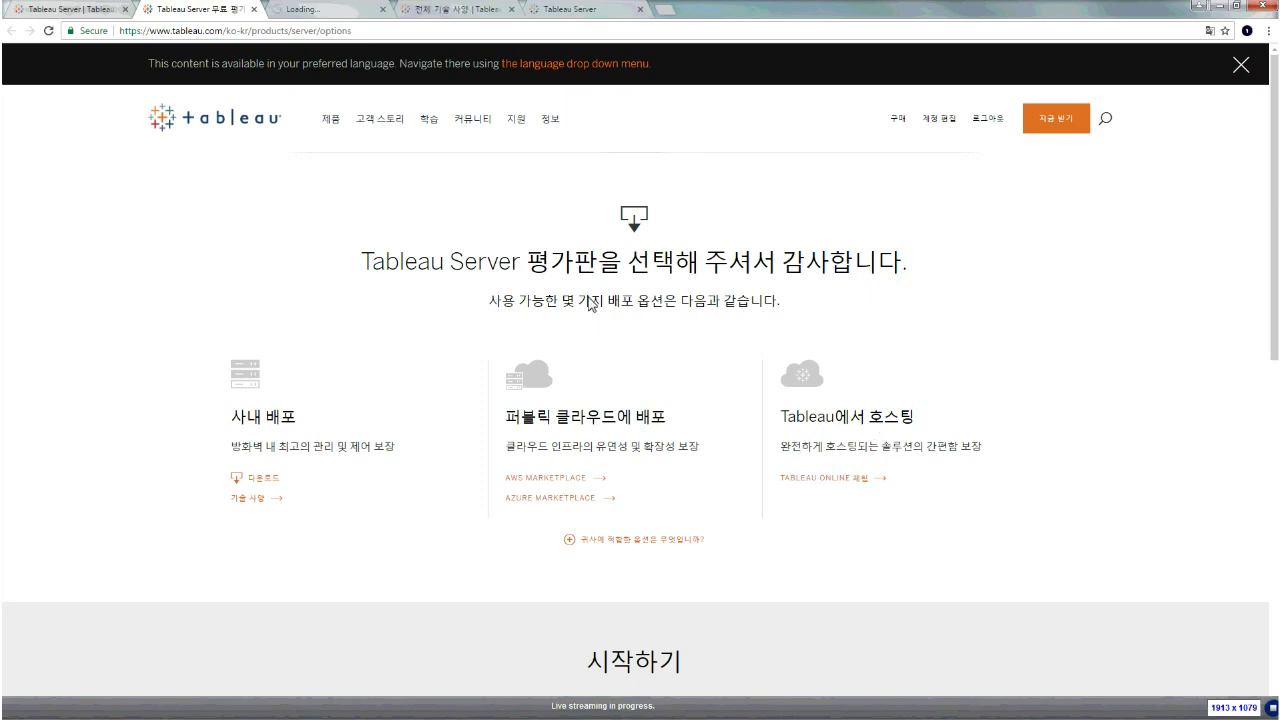
{"action": "left_click", "coordinate": [338, 12]}
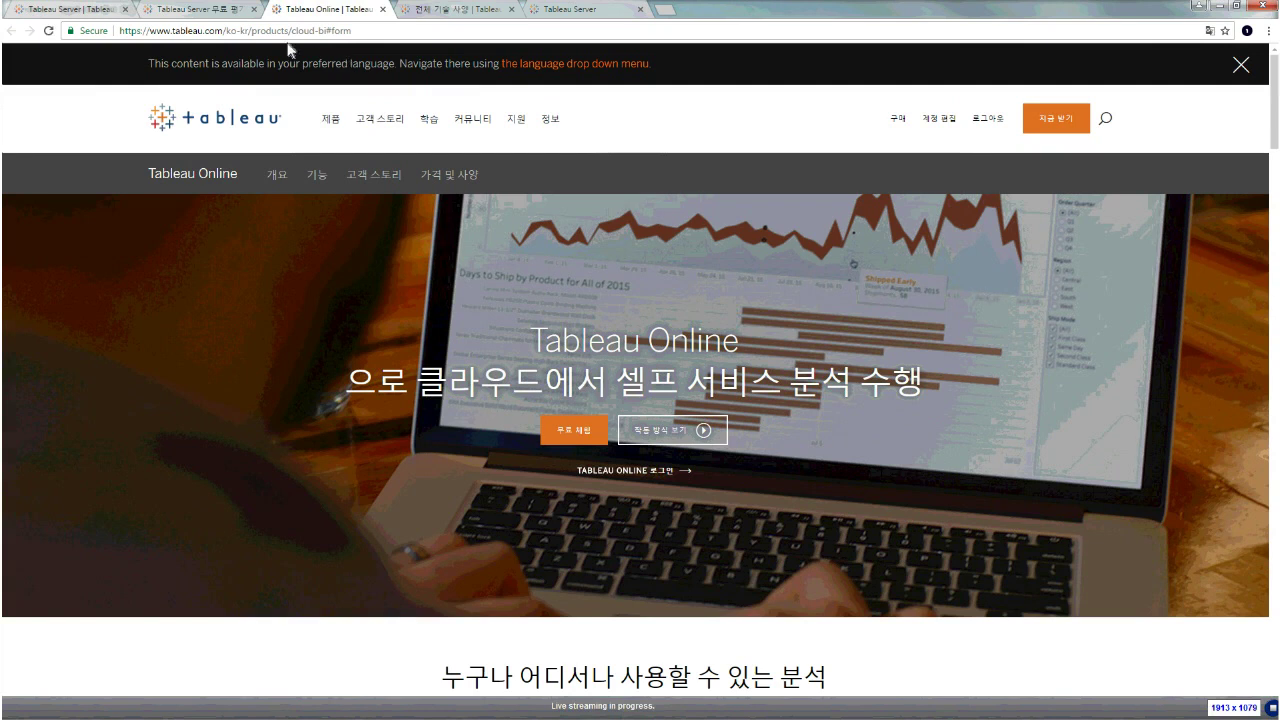
Browse the open tabs and bring up the technical specifications page listing Tableau Server's supported browsers
{"action": "left_click", "coordinate": [222, 12]}
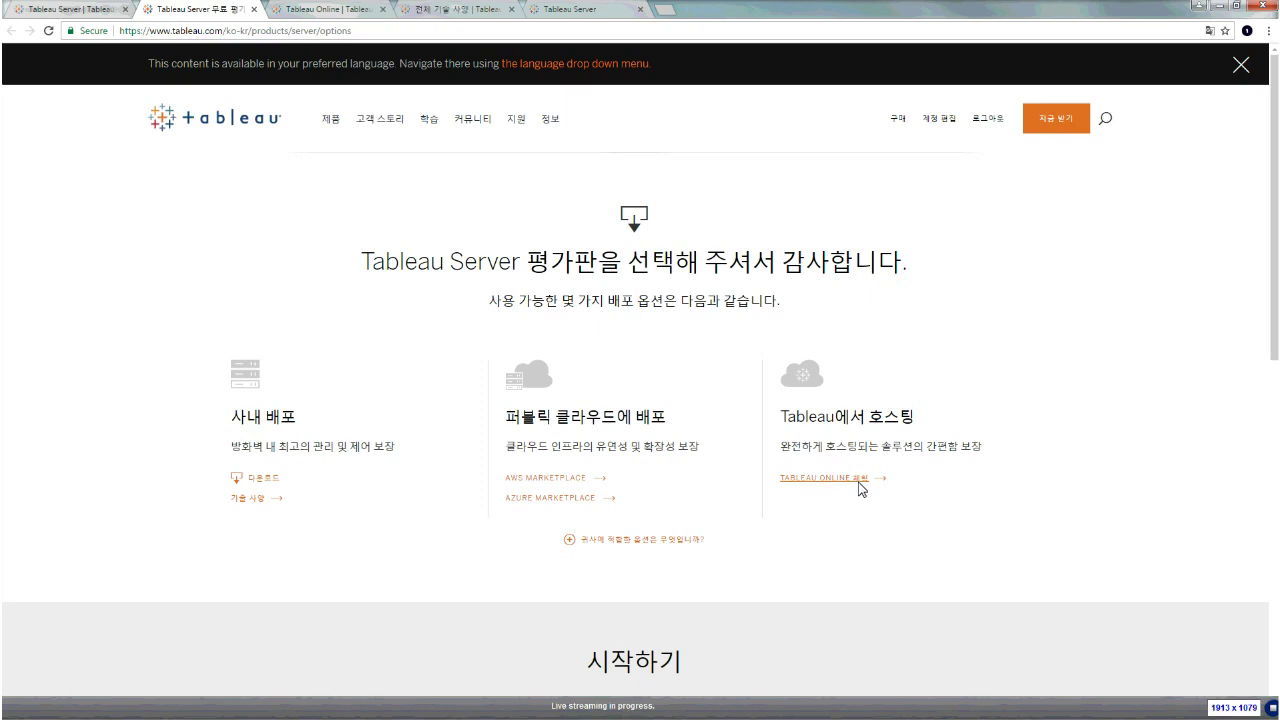
{"action": "left_click", "coordinate": [412, 11]}
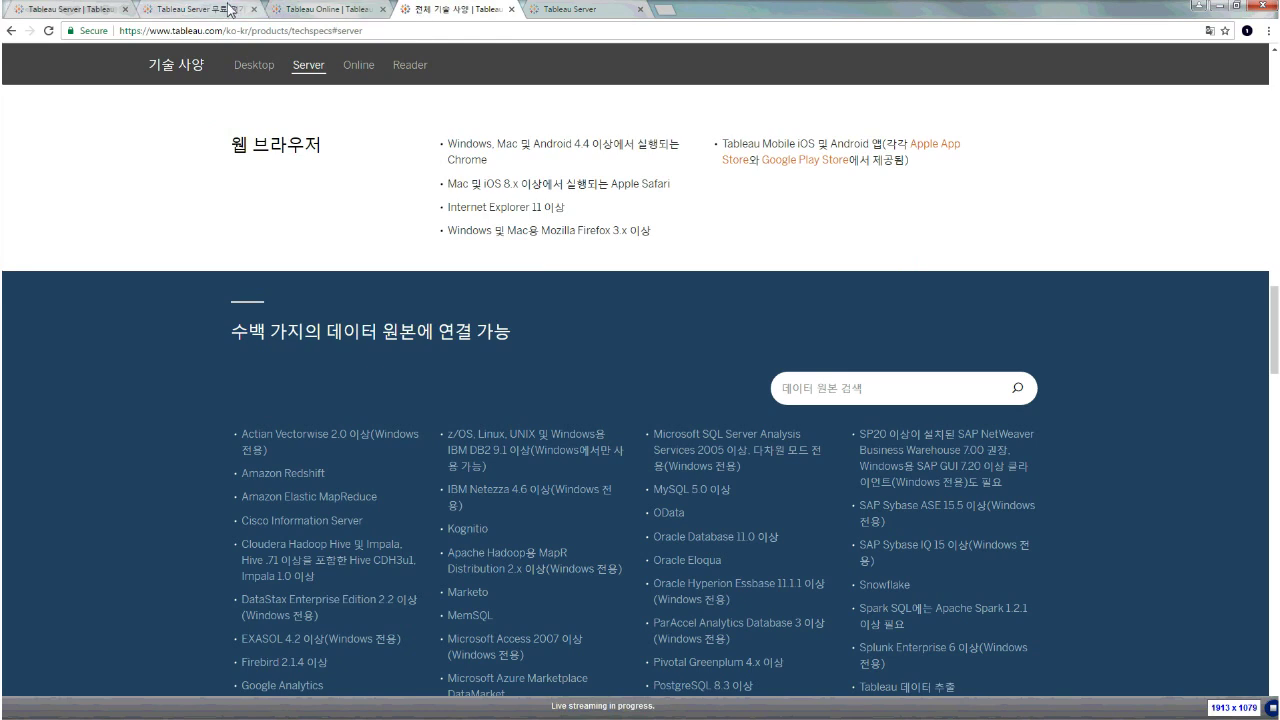
{"action": "scroll", "coordinate": [233, 160], "scroll_direction": "up", "scroll_amount": 2}
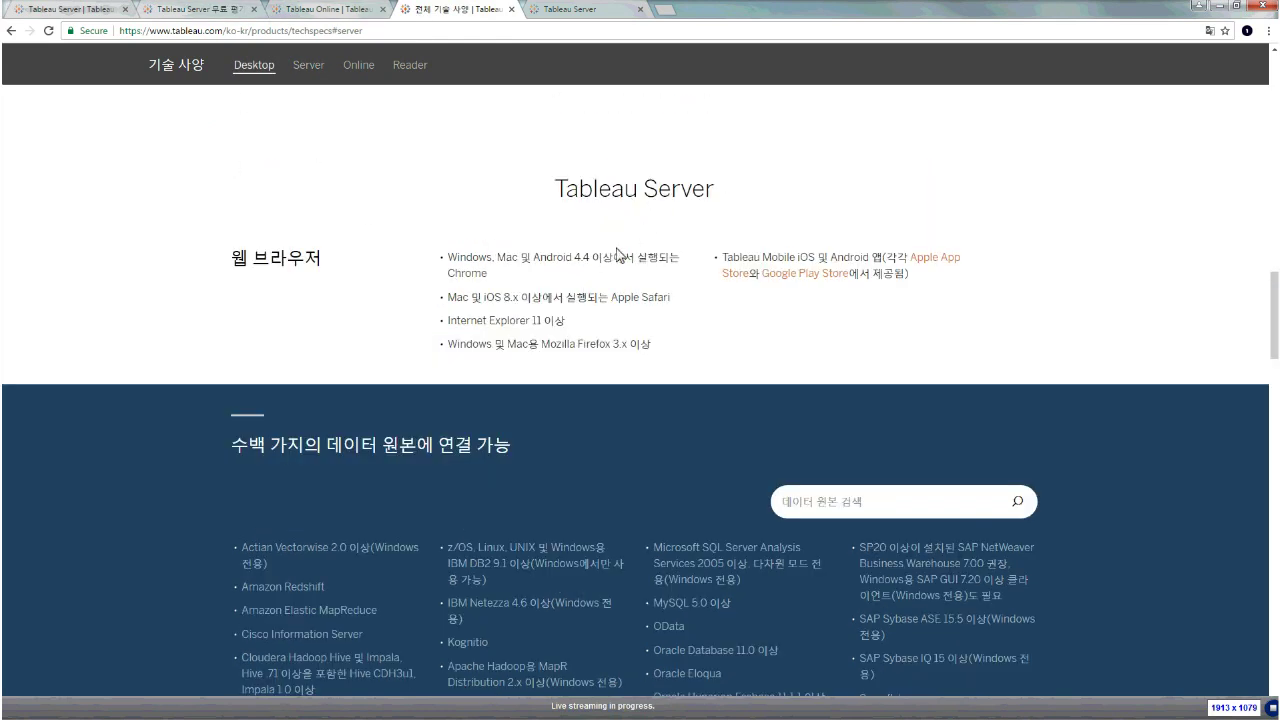
{"action": "left_click", "coordinate": [173, 14]}
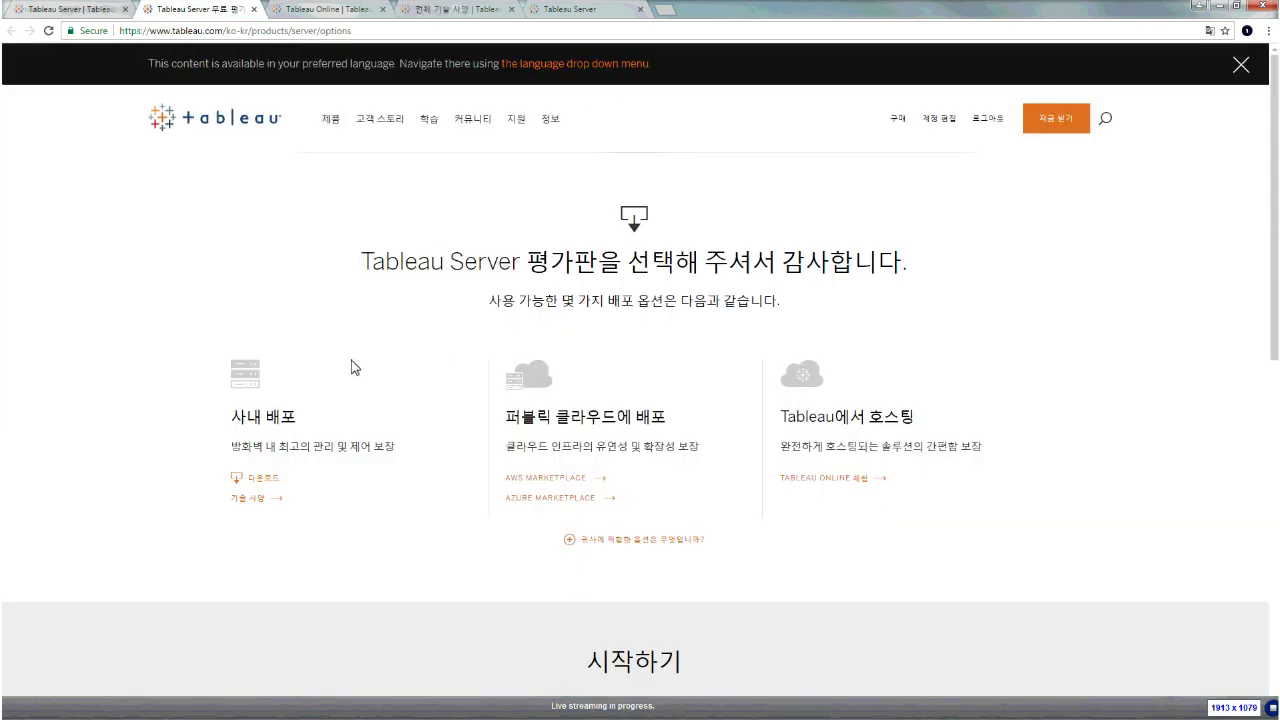
{"action": "scroll", "coordinate": [351, 365], "scroll_direction": "down", "scroll_amount": 2}
{"action": "scroll", "coordinate": [351, 365], "scroll_direction": "down", "scroll_amount": 6}
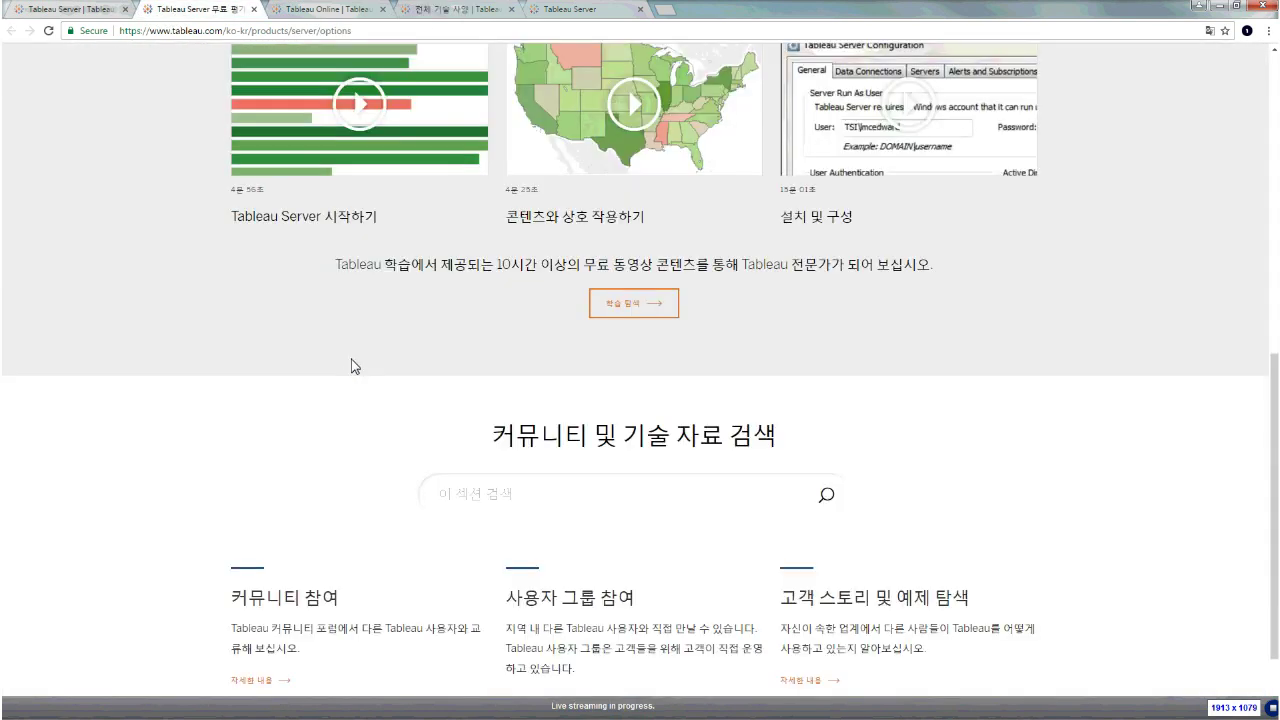
{"action": "scroll", "coordinate": [351, 366], "scroll_direction": "down", "scroll_amount": 1}
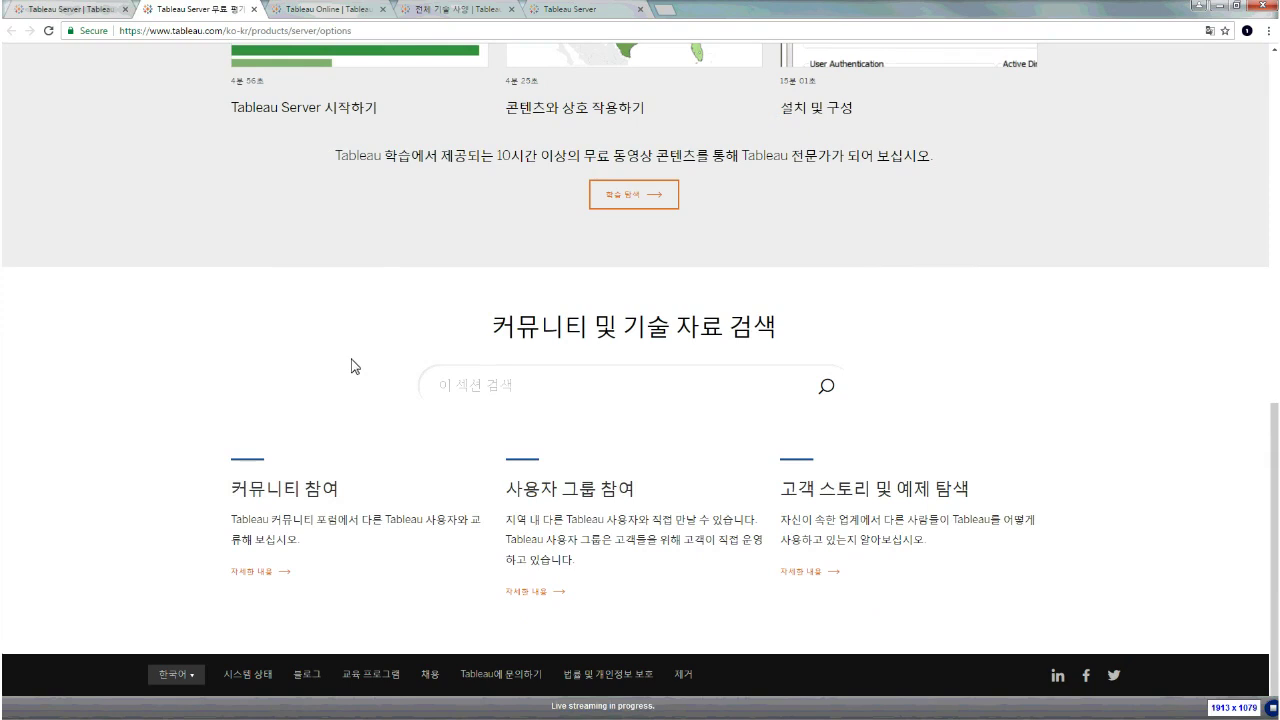
{"action": "scroll", "coordinate": [351, 366], "scroll_direction": "up", "scroll_amount": 10}
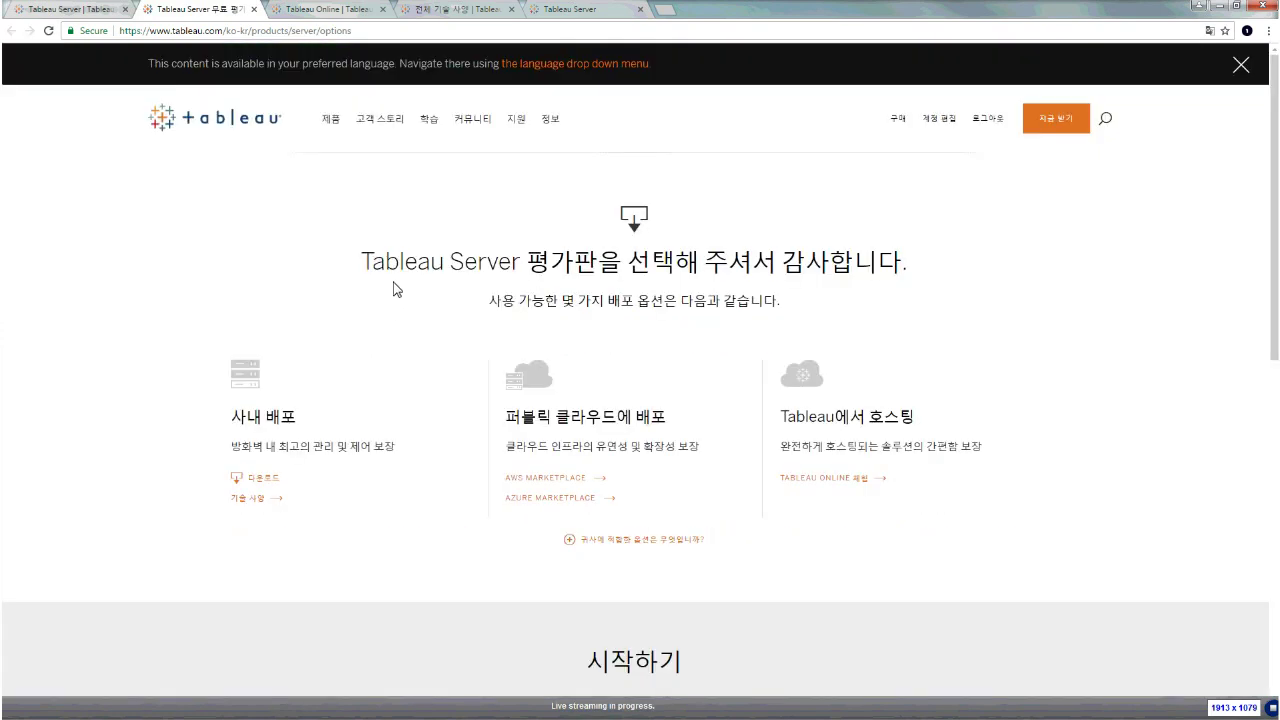
{"action": "left_click", "coordinate": [328, 10]}
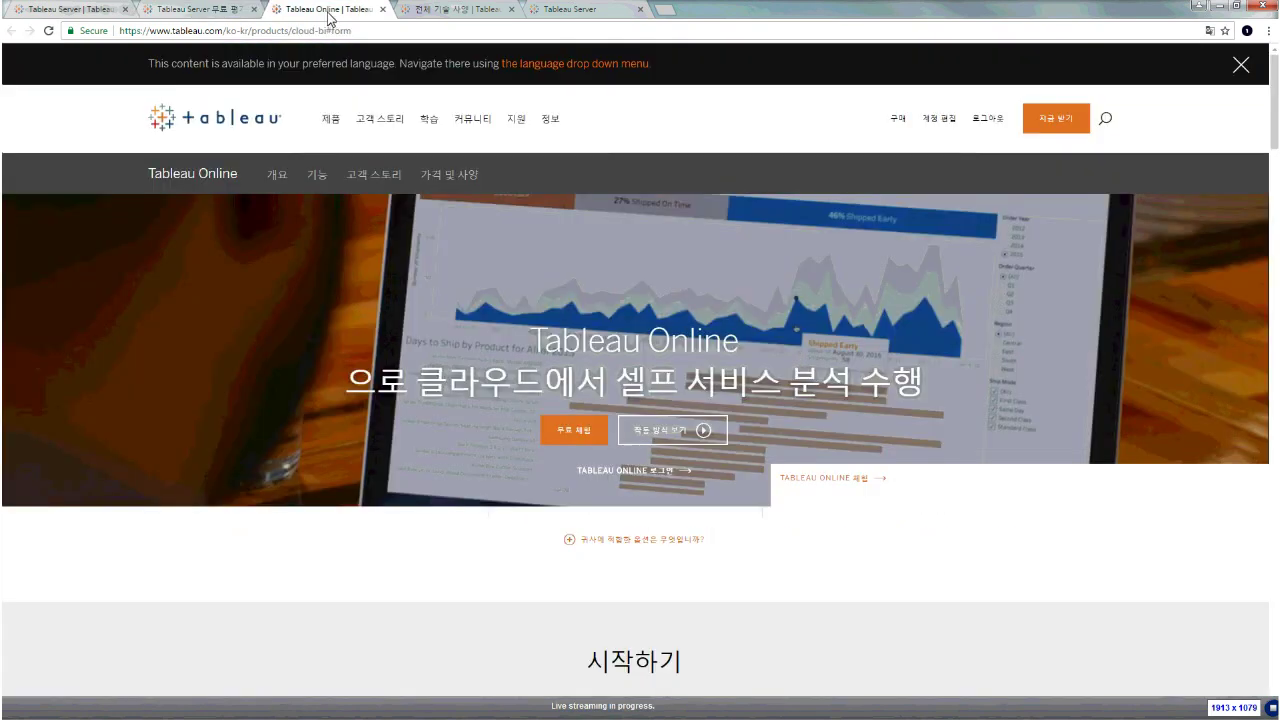
{"action": "key", "text": "ctrl+Tab"}
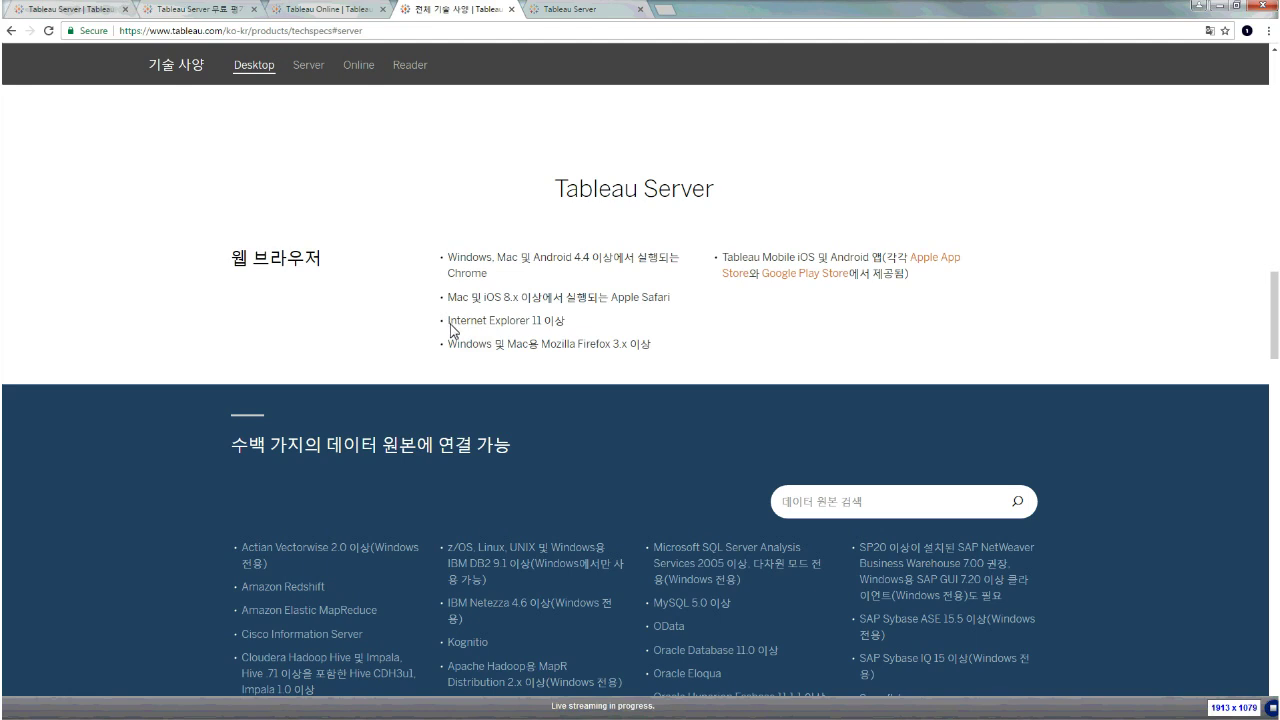
{"action": "left_click", "coordinate": [534, 326]}
{"action": "left_click", "coordinate": [537, 326]}
Review the Windows 7, 8 and 10 and core-count requirements, then restore Chrome and move it aside
{"action": "scroll", "coordinate": [545, 330], "scroll_direction": "down", "scroll_amount": 10}
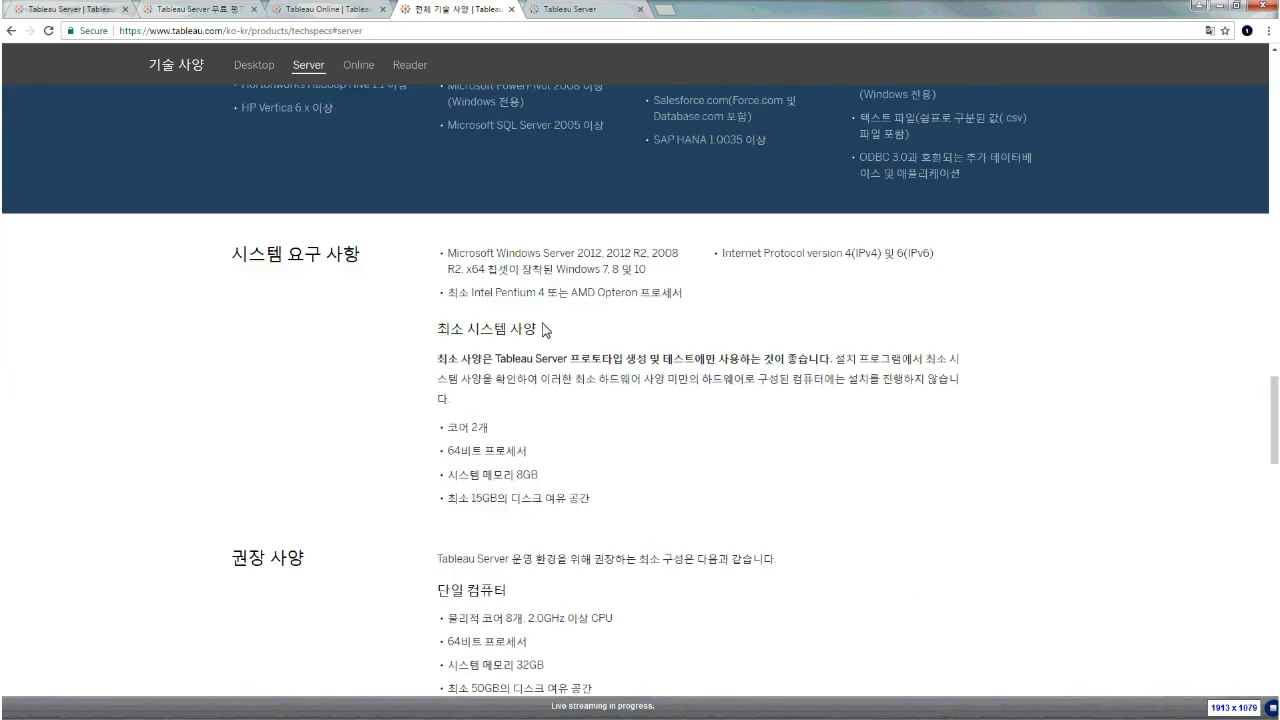
{"action": "scroll", "coordinate": [545, 330], "scroll_direction": "down", "scroll_amount": 3}
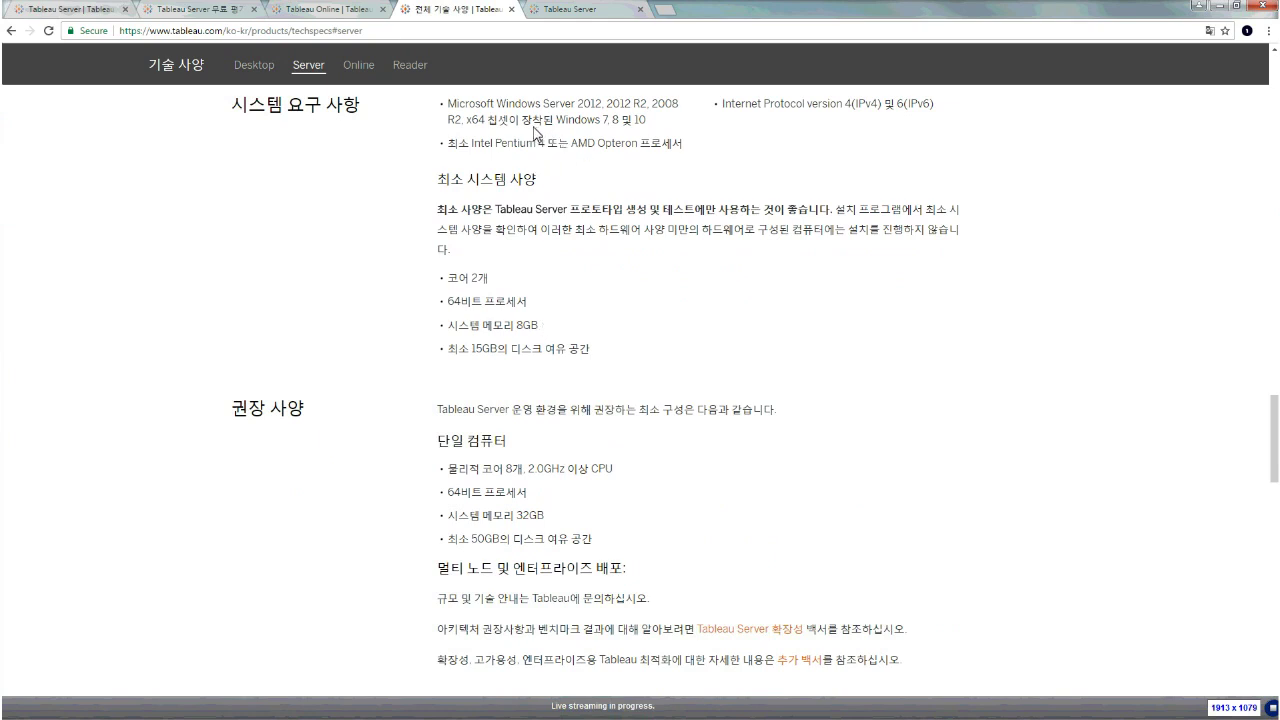
{"action": "left_click_drag", "start_coordinate": [646, 126], "coordinate": [557, 128]}
{"action": "left_click", "coordinate": [557, 127]}
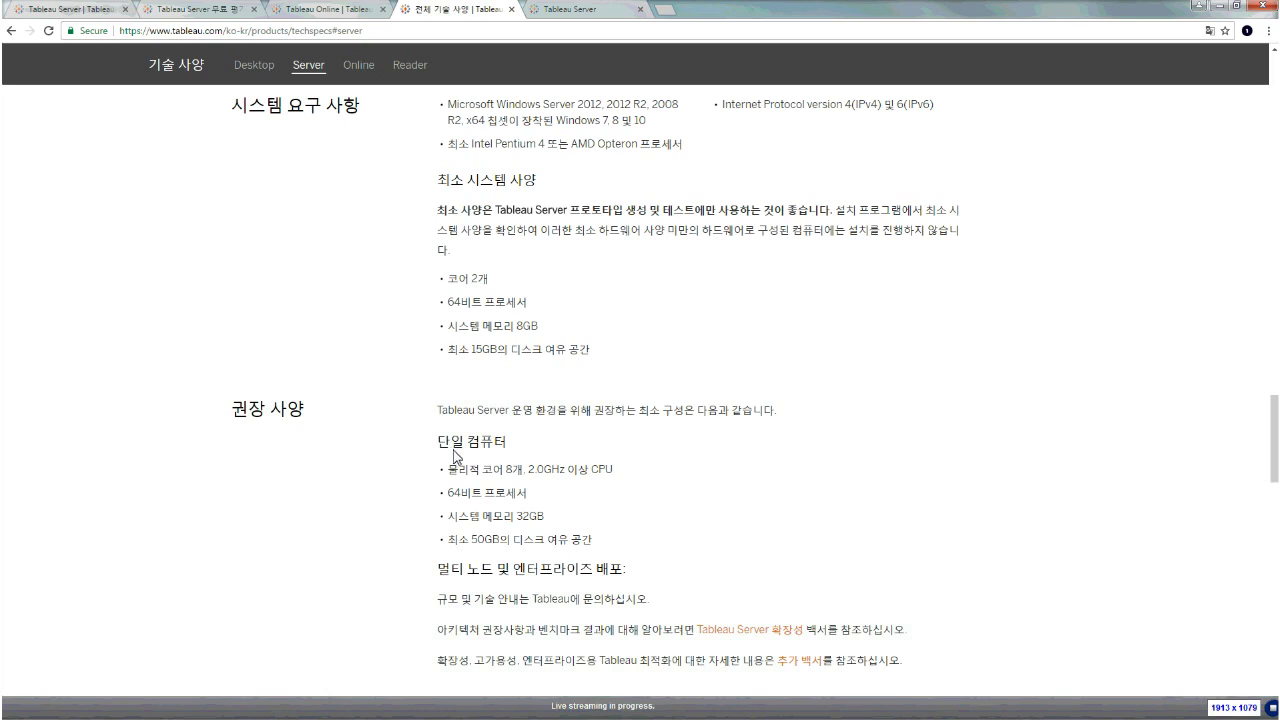
{"action": "left_click_drag", "start_coordinate": [449, 470], "coordinate": [545, 522]}
{"action": "left_click", "coordinate": [546, 525]}
{"action": "double_click", "coordinate": [748, 26]}
{"action": "left_click_drag", "start_coordinate": [748, 26], "coordinate": [801, 65]}
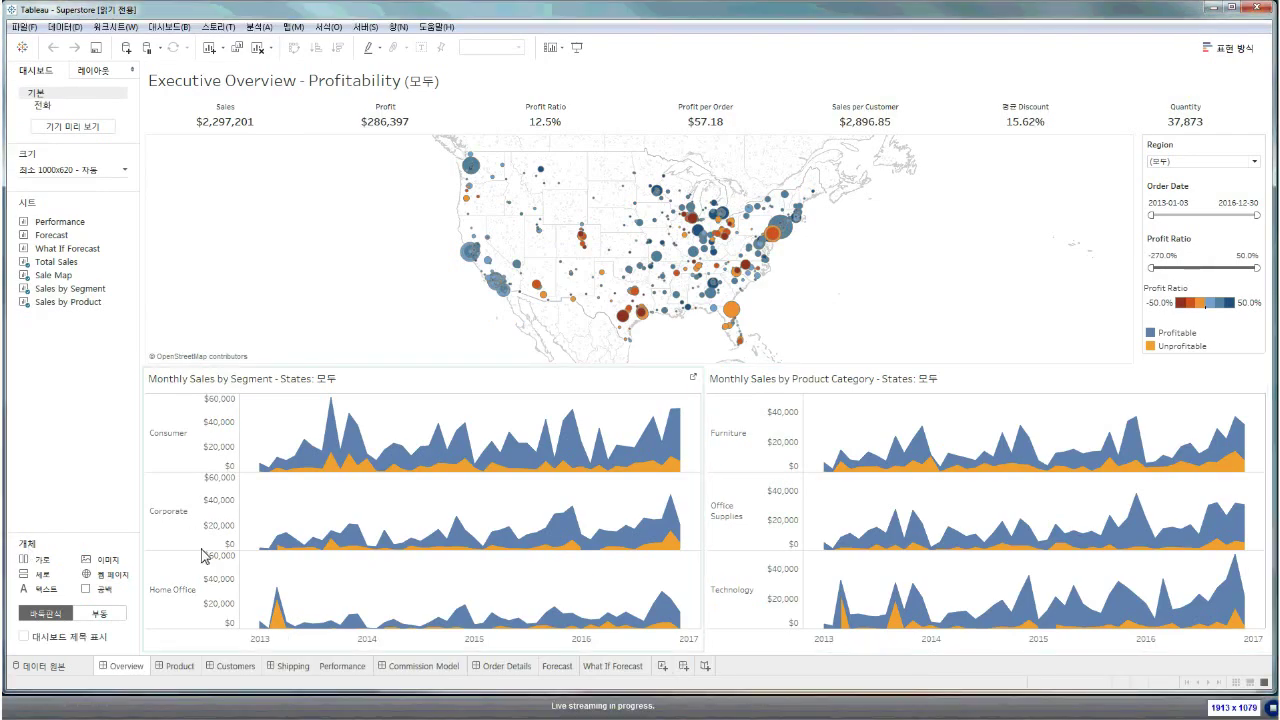
Show the Executive Overview - Profitability dashboard with $2,297,201 sales and a 12.5% profit ratio
{"action": "left_click", "coordinate": [172, 667]}
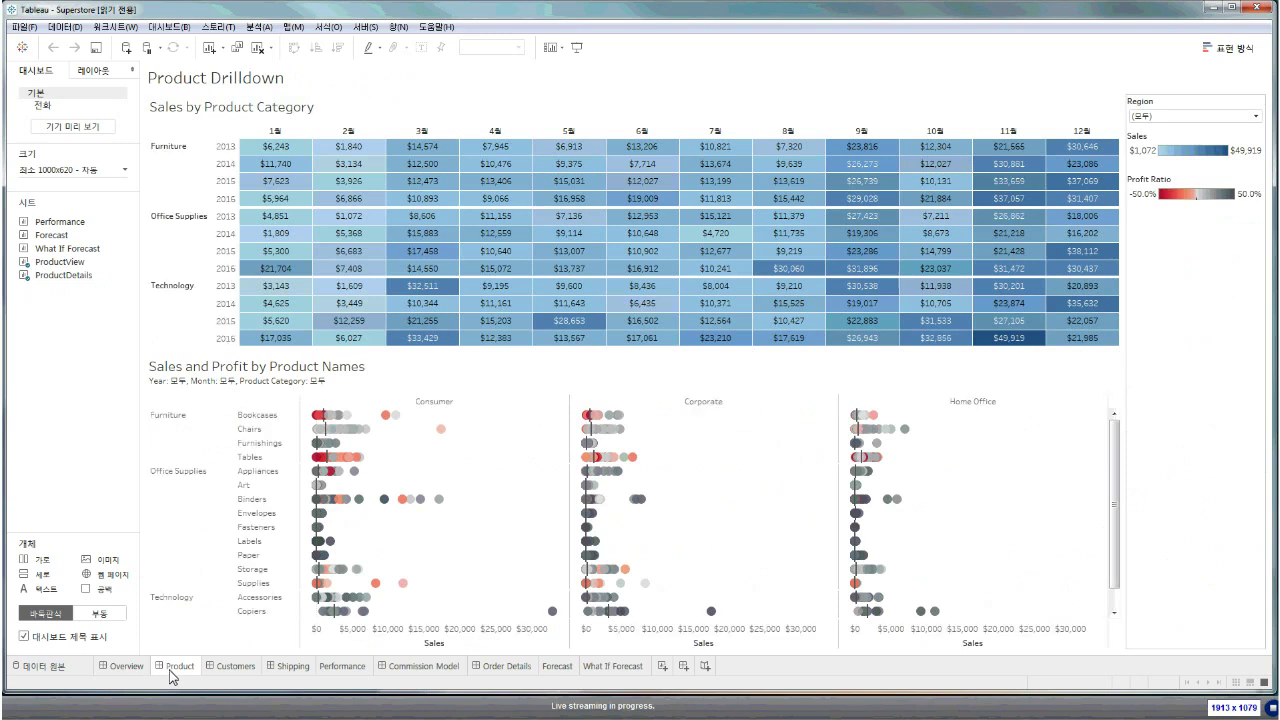
{"action": "left_click", "coordinate": [150, 668]}
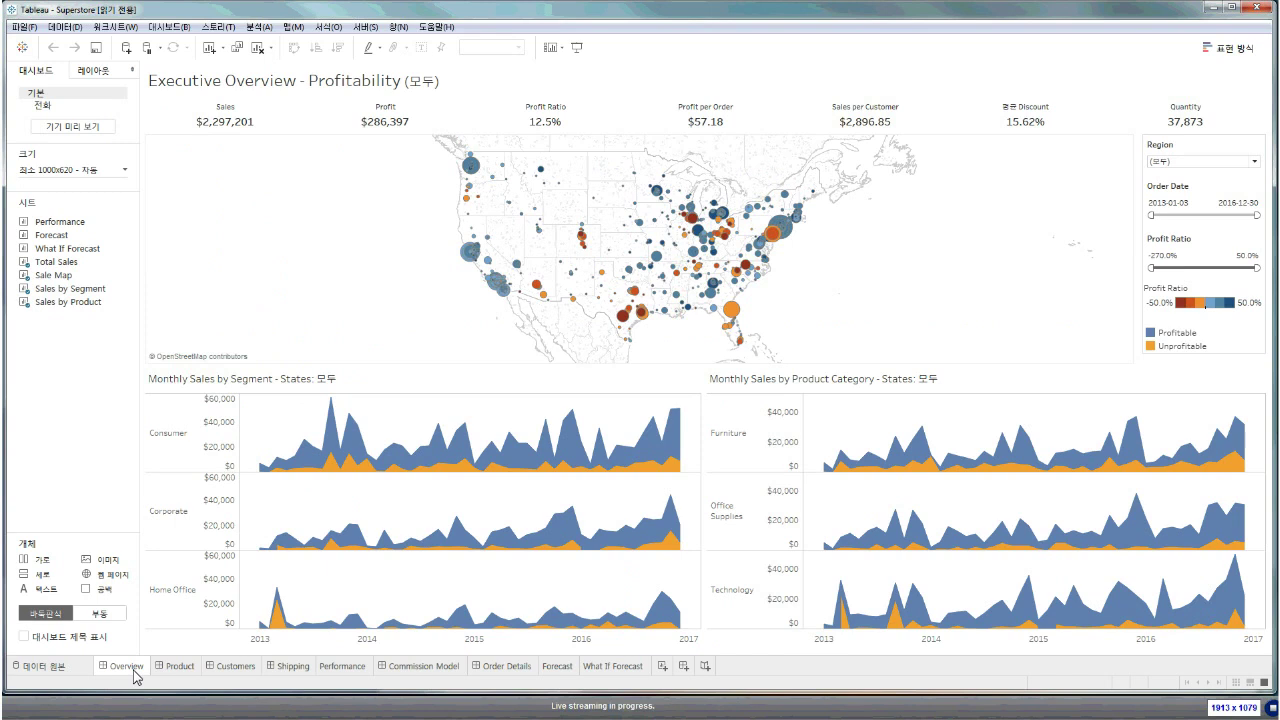
{"action": "mouse_move", "coordinate": [682, 225]}
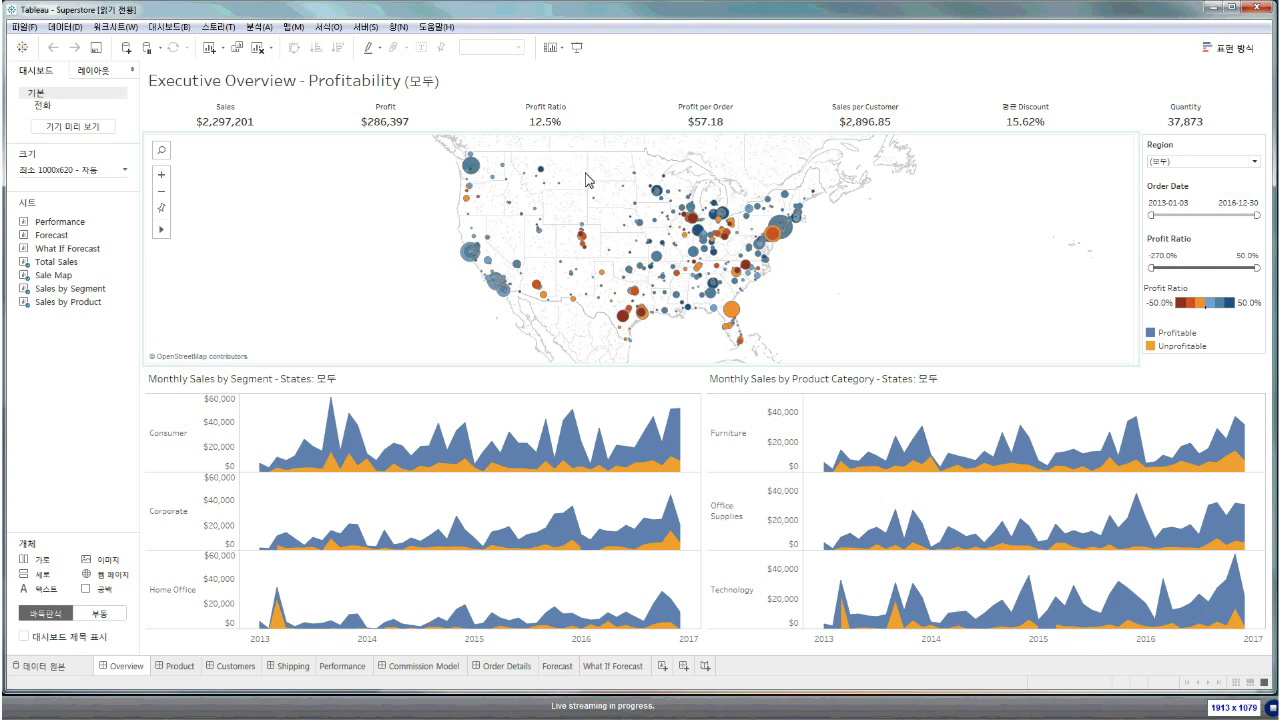
Choose Sign In from the Server menu to get the Tableau Server login for localhost
{"action": "left_click", "coordinate": [365, 27]}
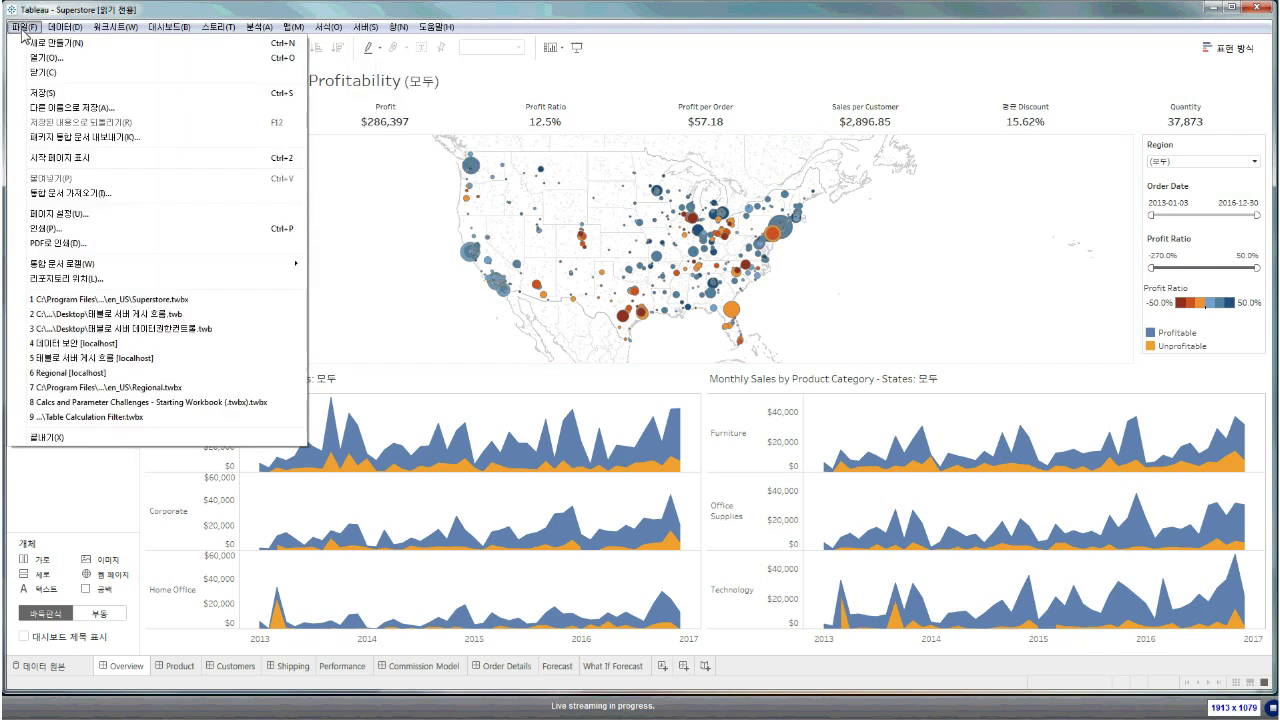
{"action": "left_click", "coordinate": [158, 27]}
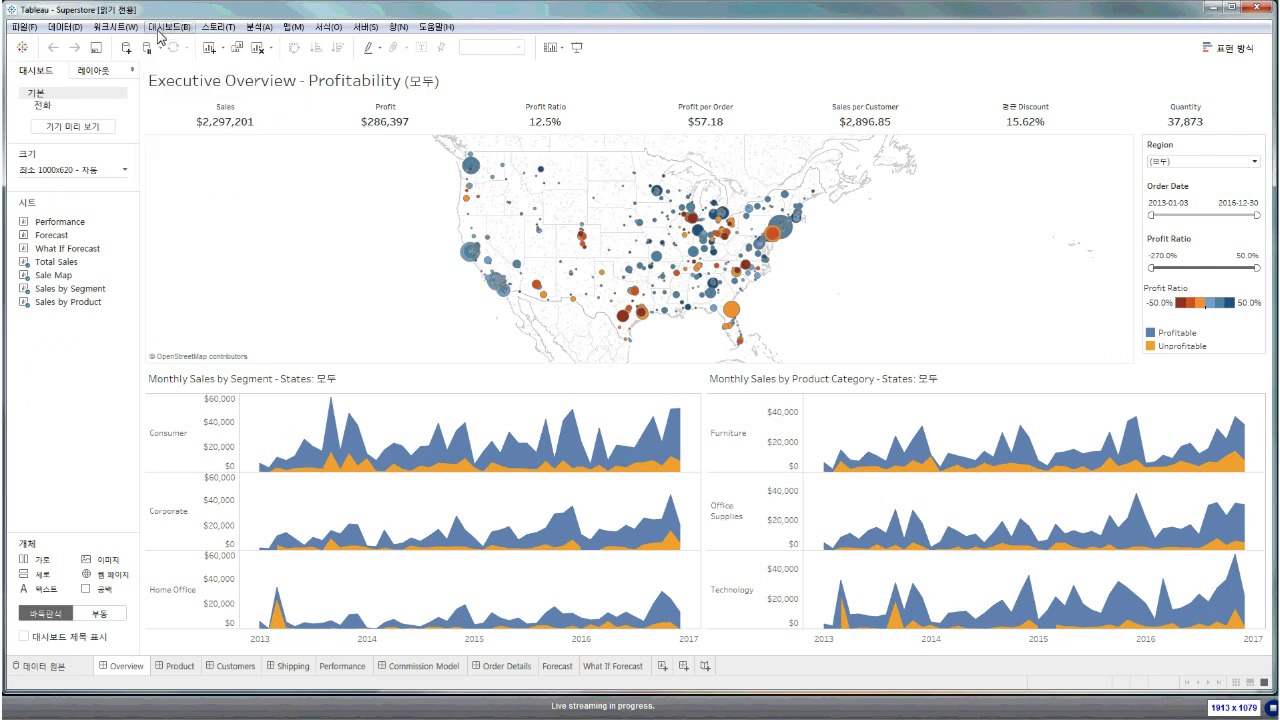
{"action": "left_click", "coordinate": [360, 30]}
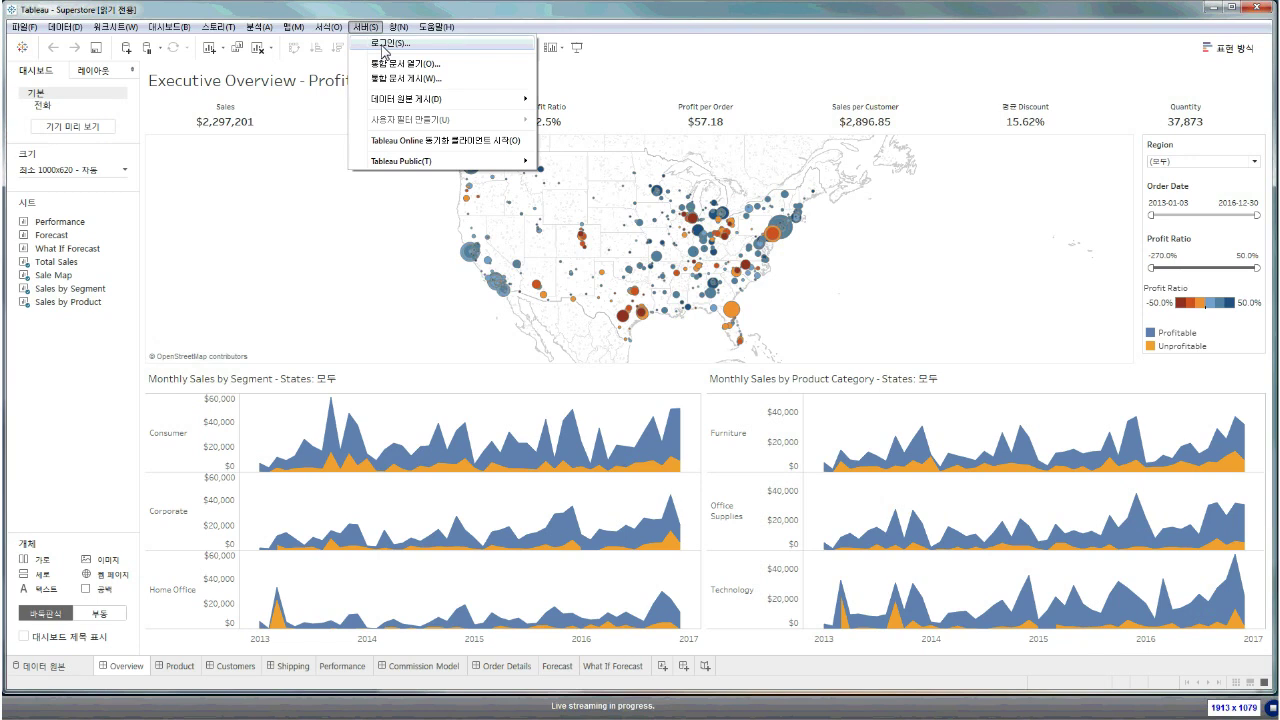
{"action": "left_click", "coordinate": [386, 45]}
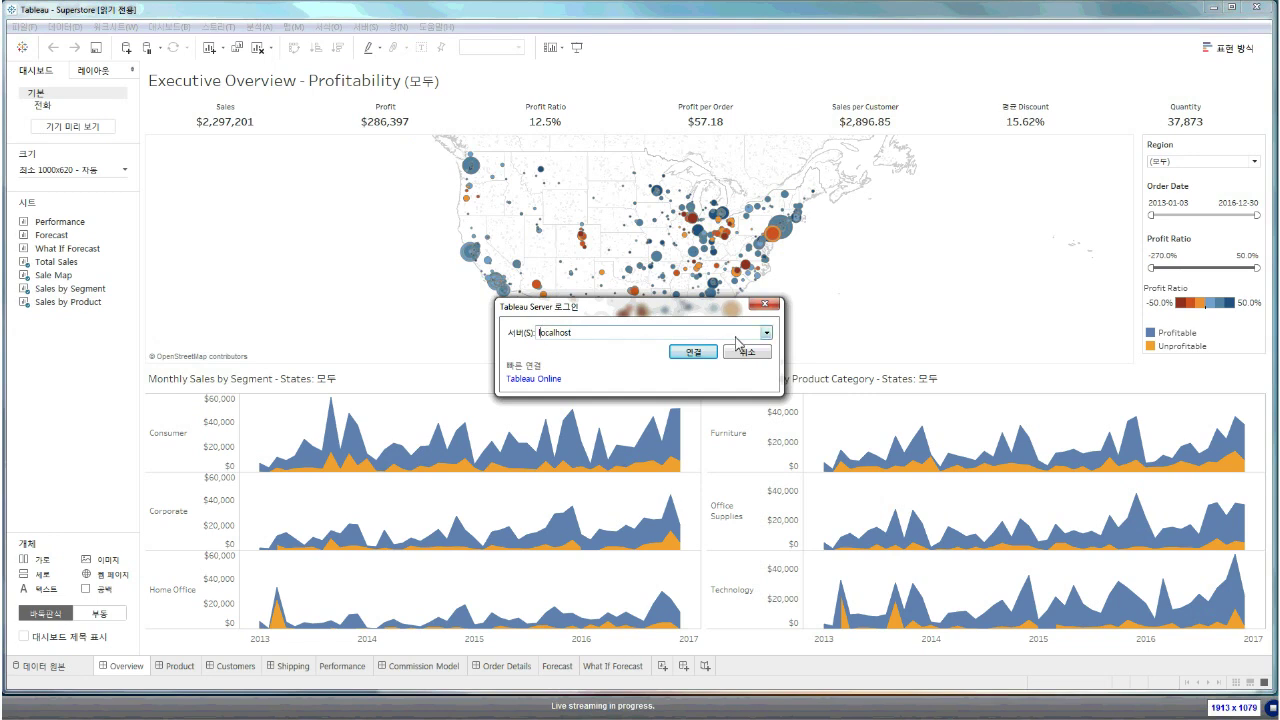
Connect to the localhost server and log in with the administrator username and password
{"action": "left_click", "coordinate": [767, 335]}
{"action": "left_click", "coordinate": [767, 336]}
{"action": "left_click", "coordinate": [689, 352]}
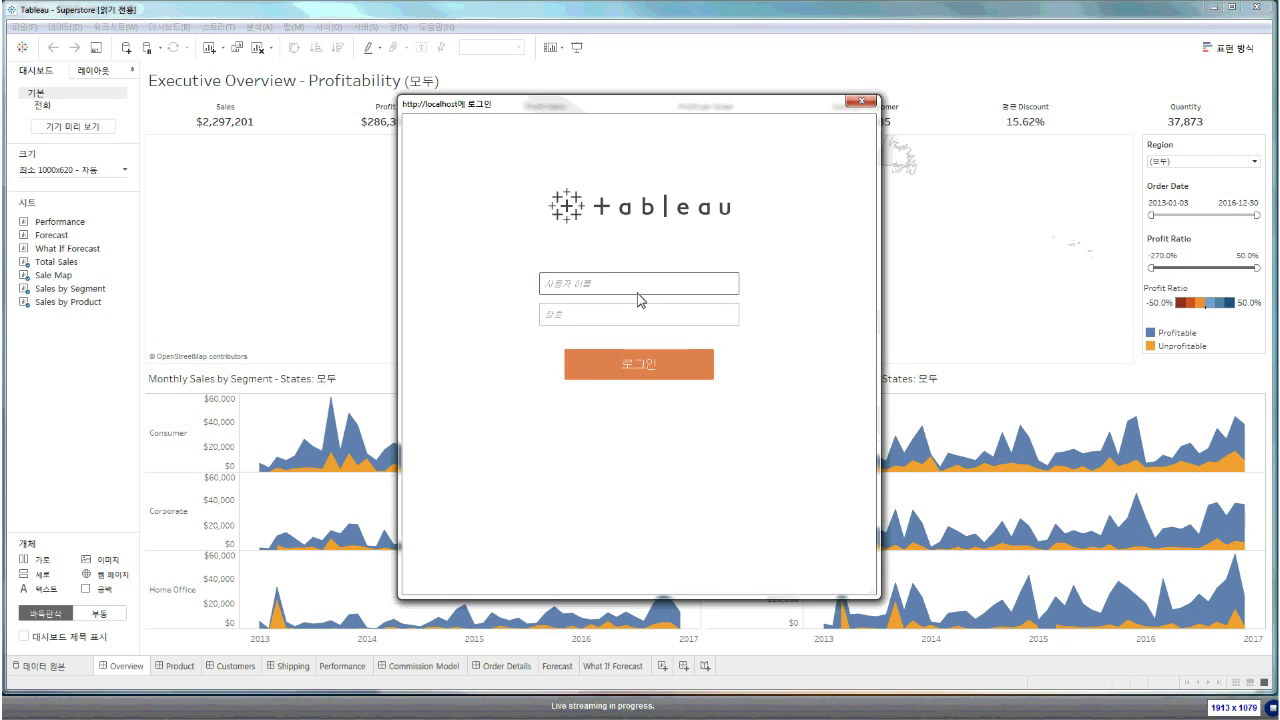
{"action": "type", "text": "adminadmin"}
{"action": "key", "text": "Return"}
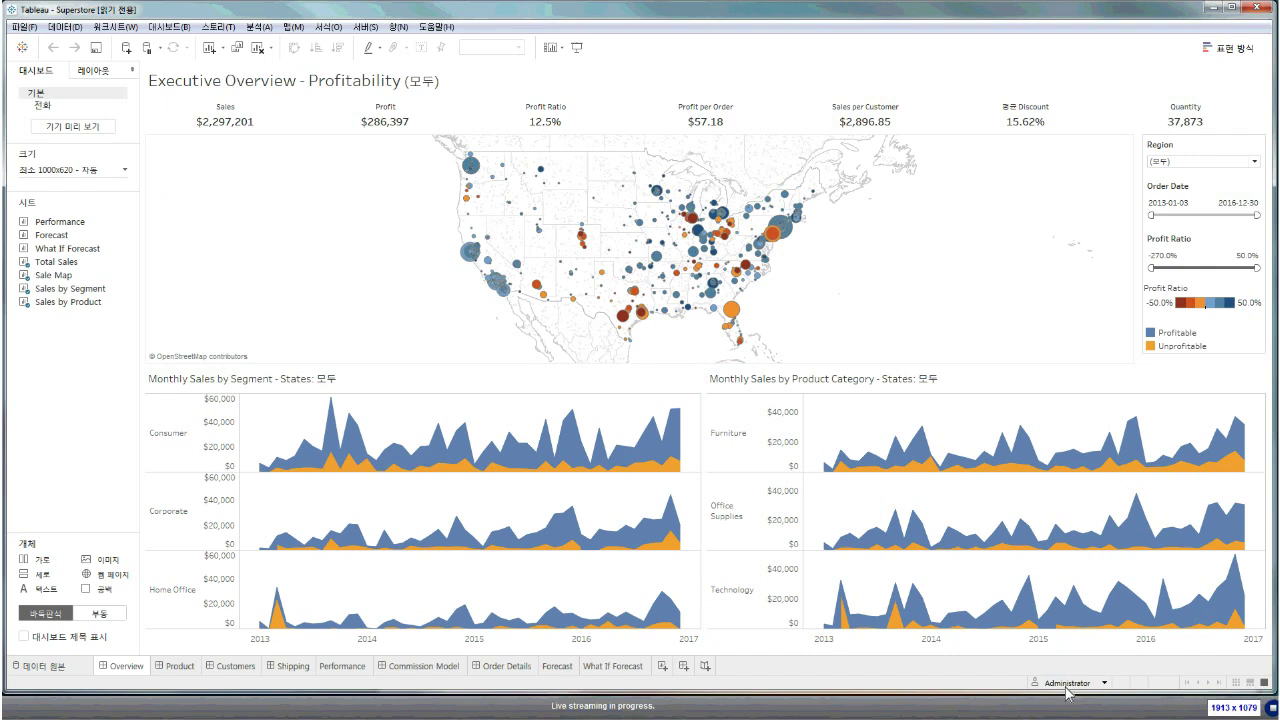
Preview the dashboard as another server user via the user filter, then return to Administrator
{"action": "mouse_move", "coordinate": [1067, 683]}
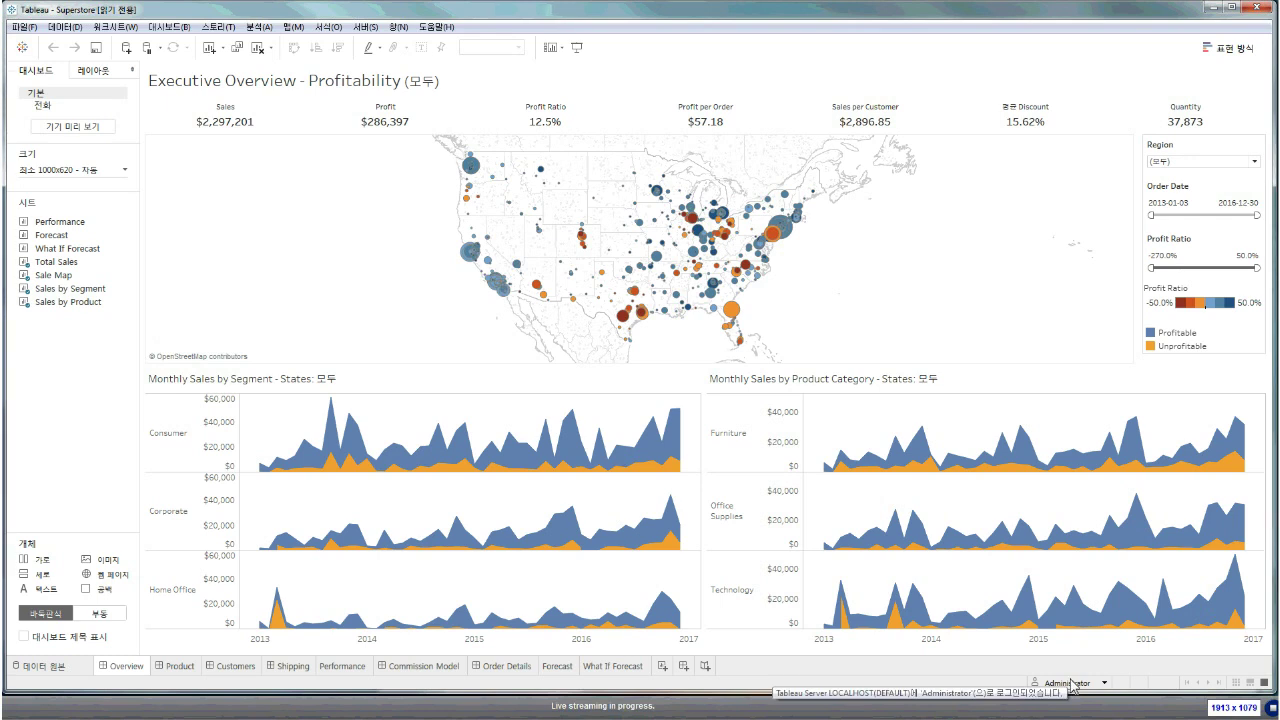
{"action": "left_click", "coordinate": [1105, 688]}
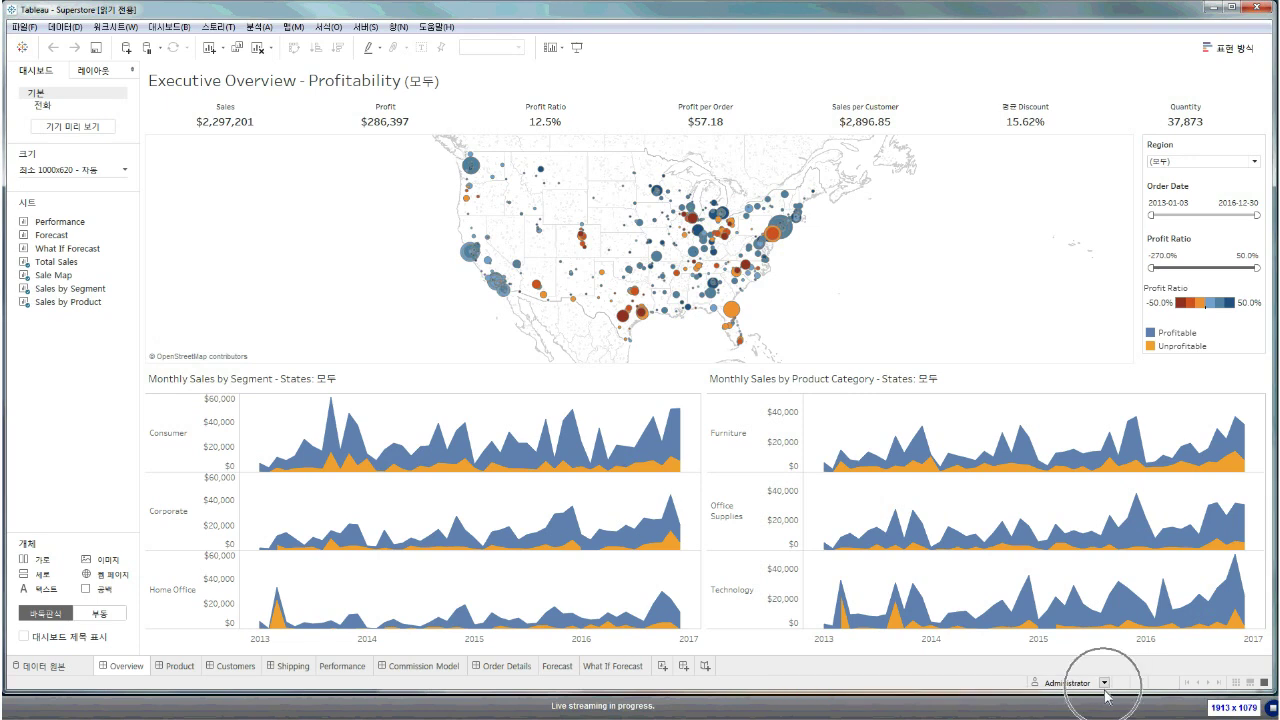
{"action": "left_click", "coordinate": [1105, 688]}
{"action": "left_click", "coordinate": [1105, 686]}
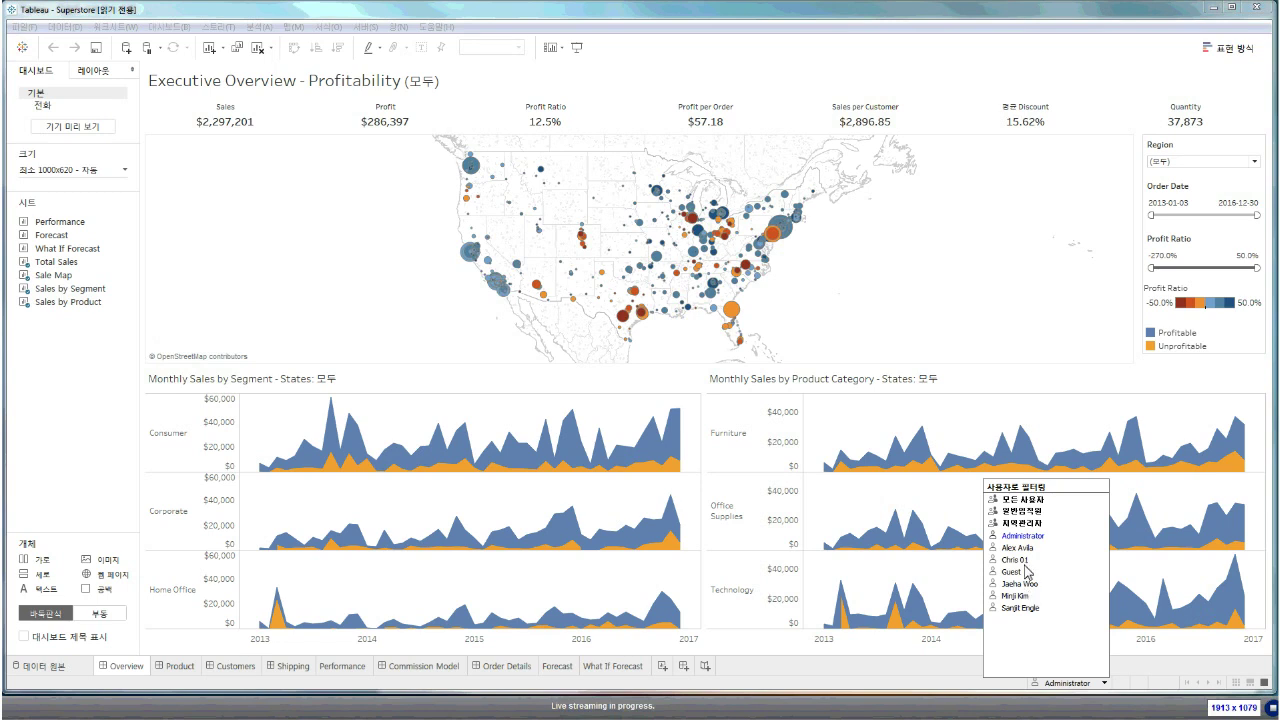
{"action": "left_click", "coordinate": [1026, 553]}
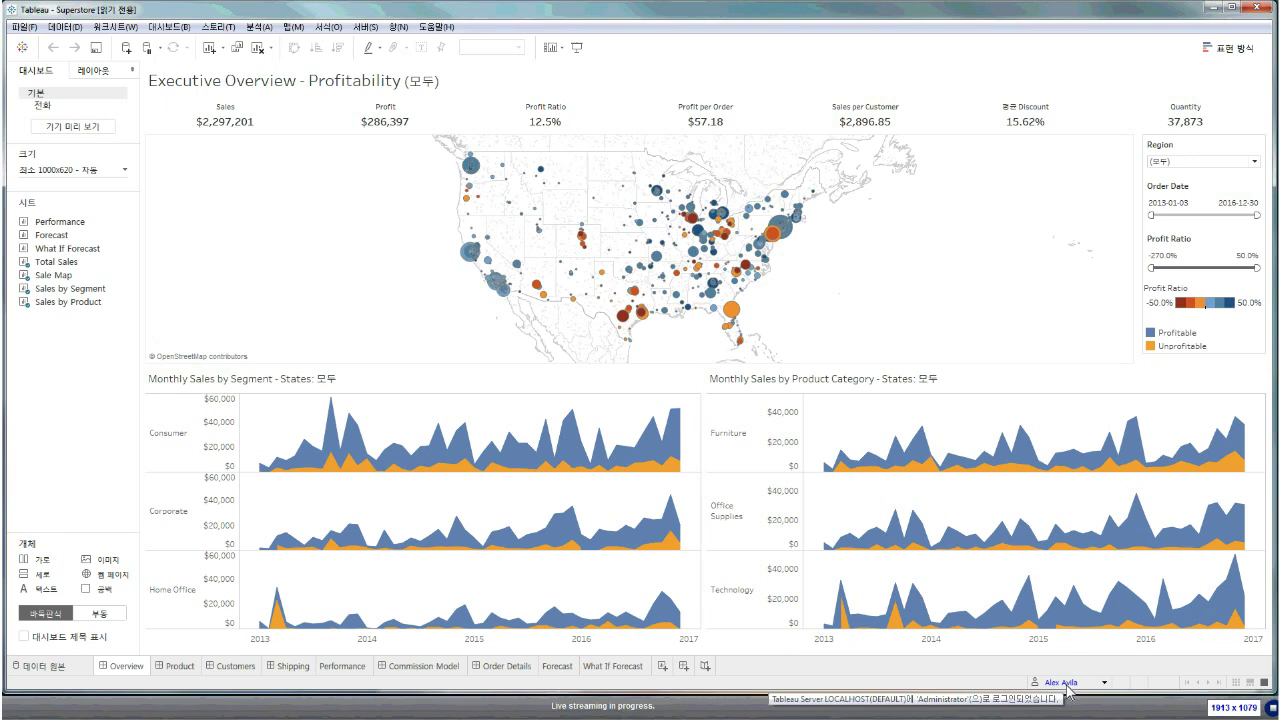
{"action": "left_click", "coordinate": [1104, 683]}
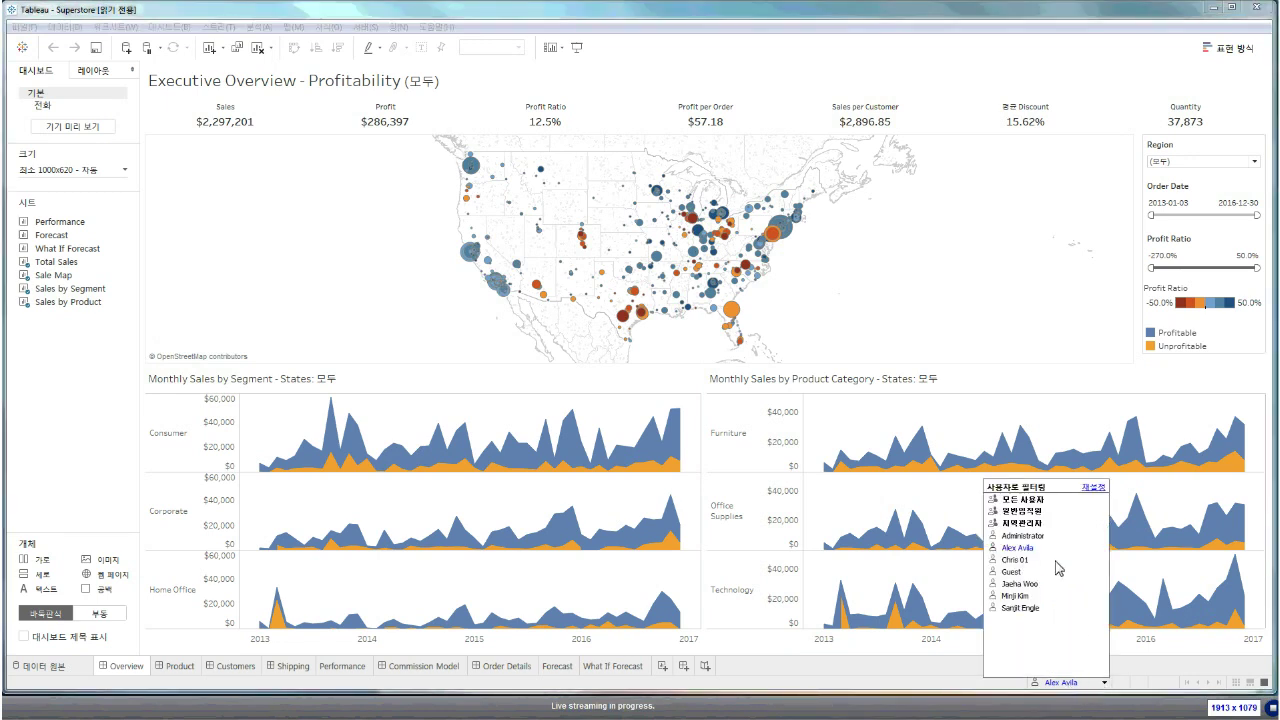
{"action": "left_click", "coordinate": [1026, 536]}
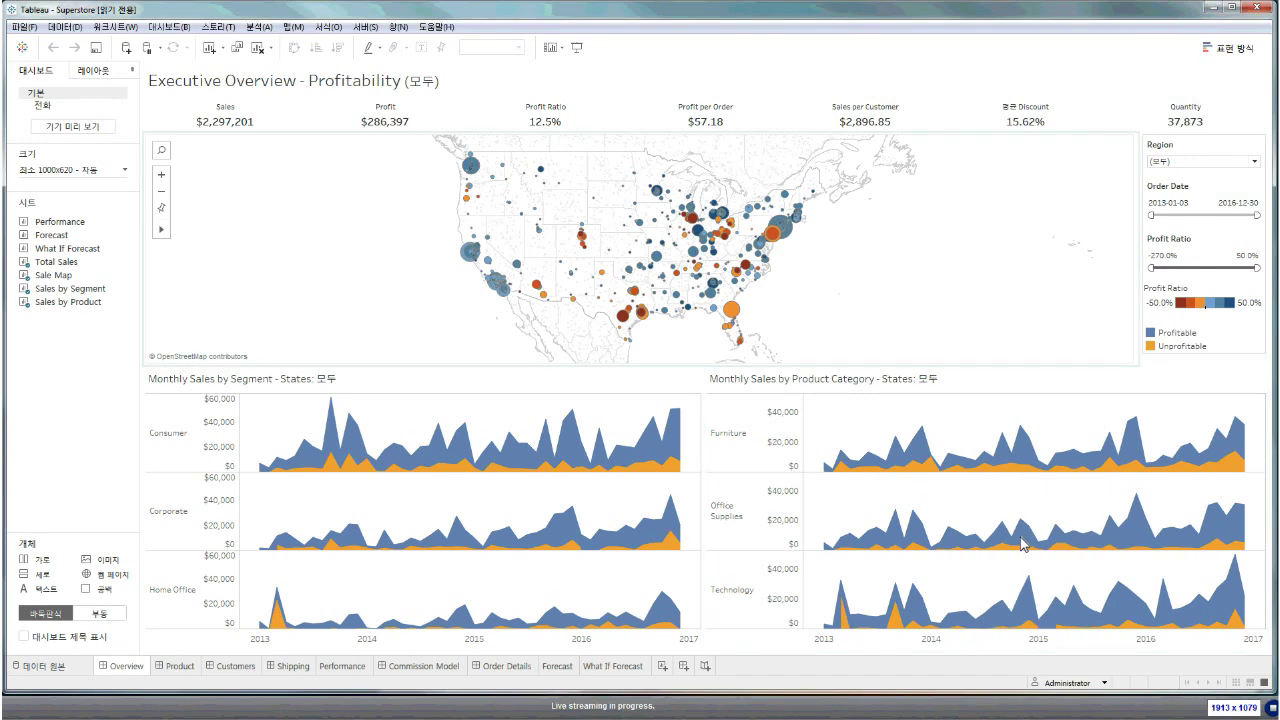
{"action": "left_click", "coordinate": [366, 28]}
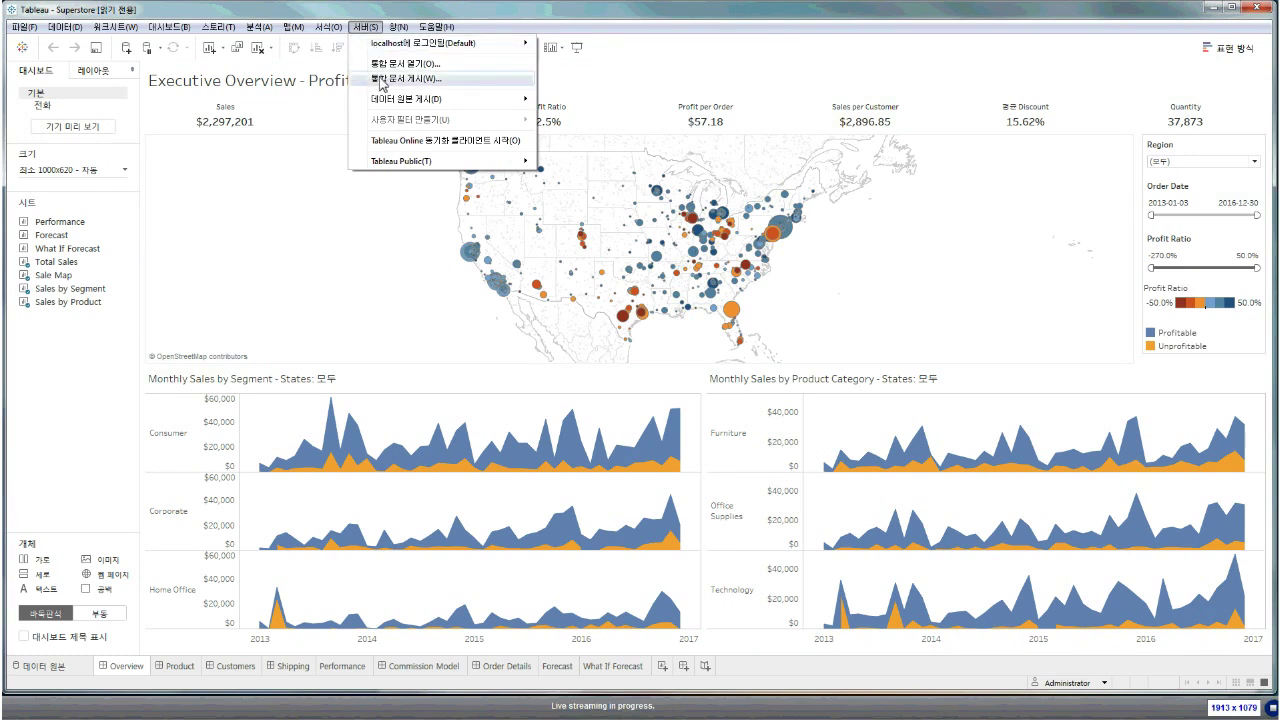
Look over the Server > Publish Data Source submenu, then switch to the Forecast worksheet
{"action": "left_click", "coordinate": [380, 81]}
{"action": "mouse_move", "coordinate": [400, 99]}
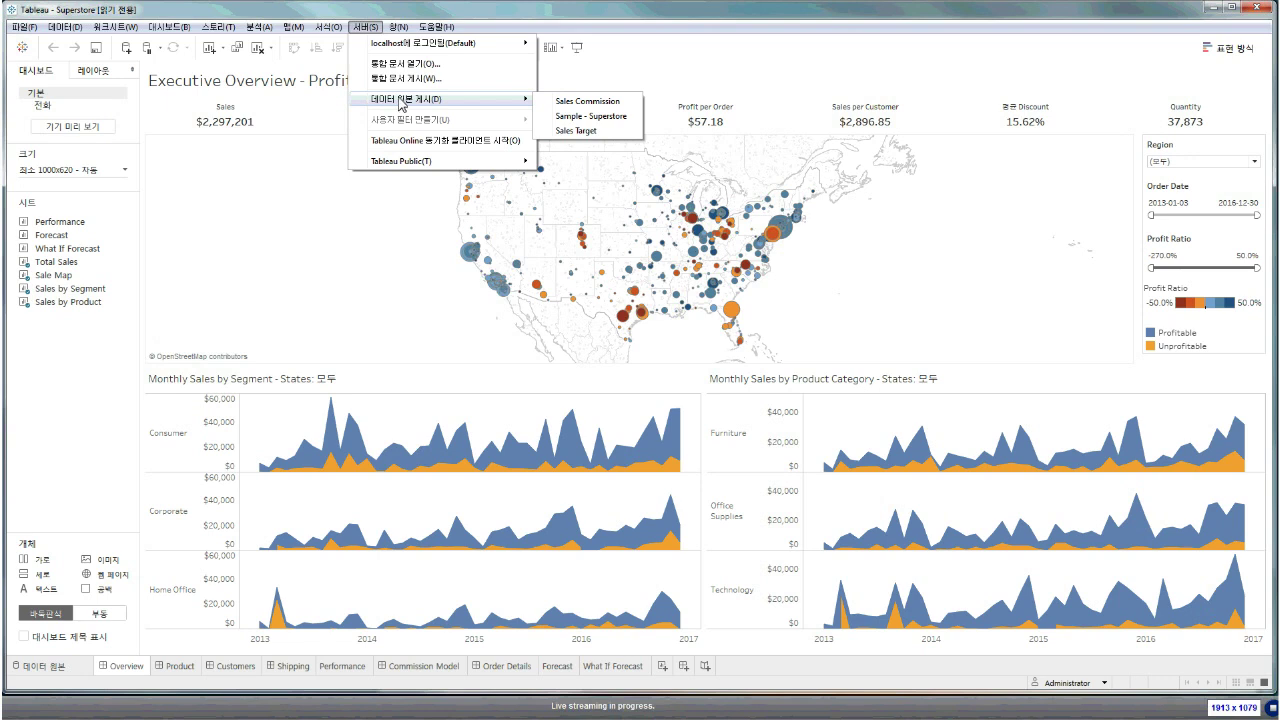
{"action": "left_click", "coordinate": [280, 150]}
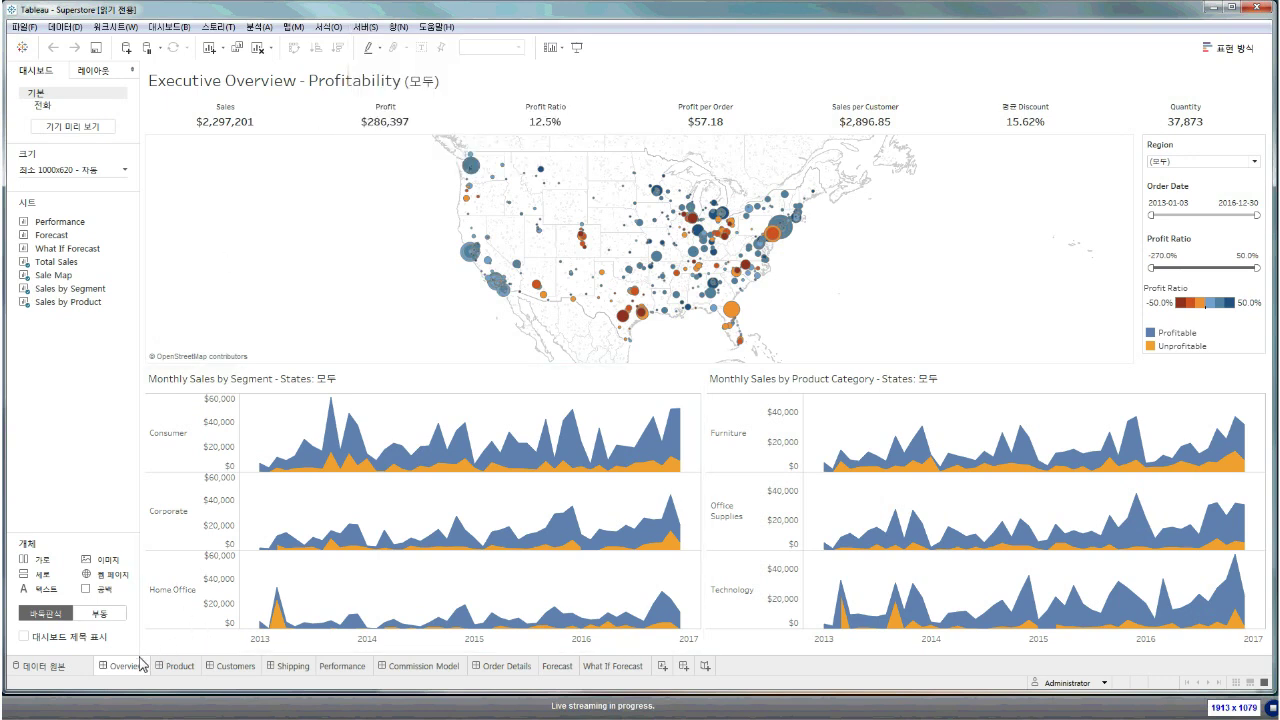
{"action": "left_click", "coordinate": [566, 667]}
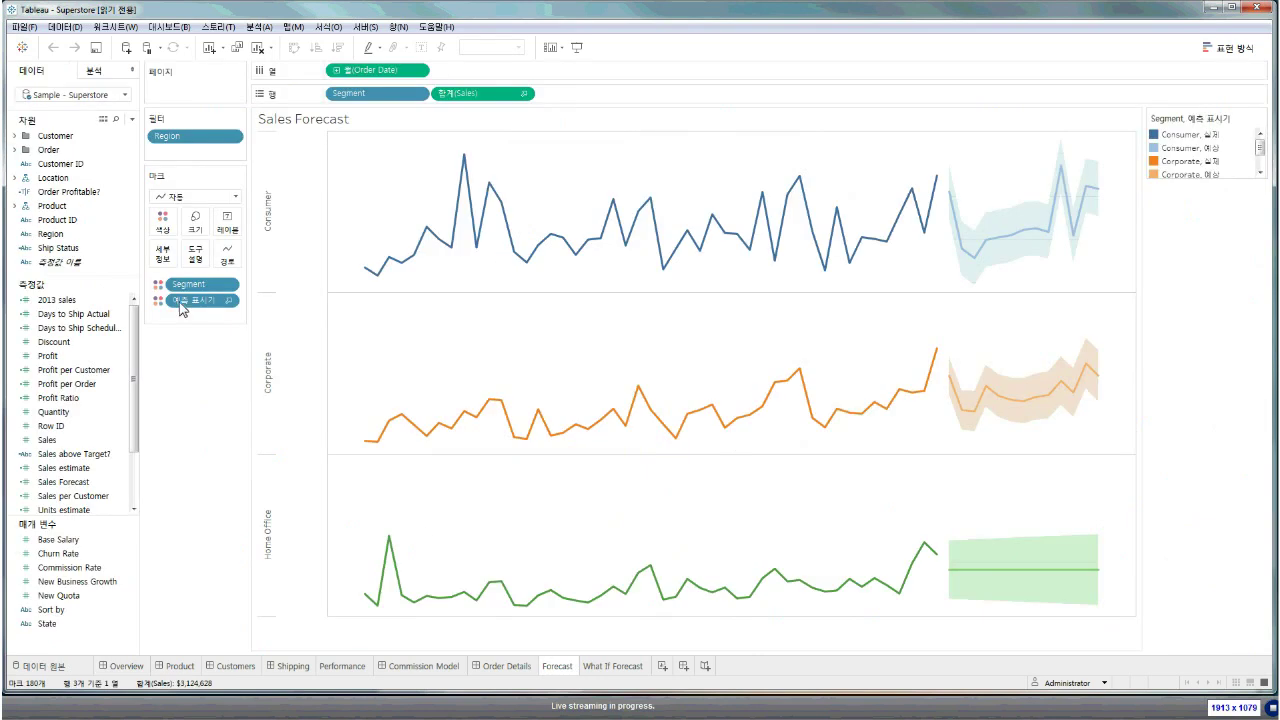
{"action": "left_click", "coordinate": [100, 95]}
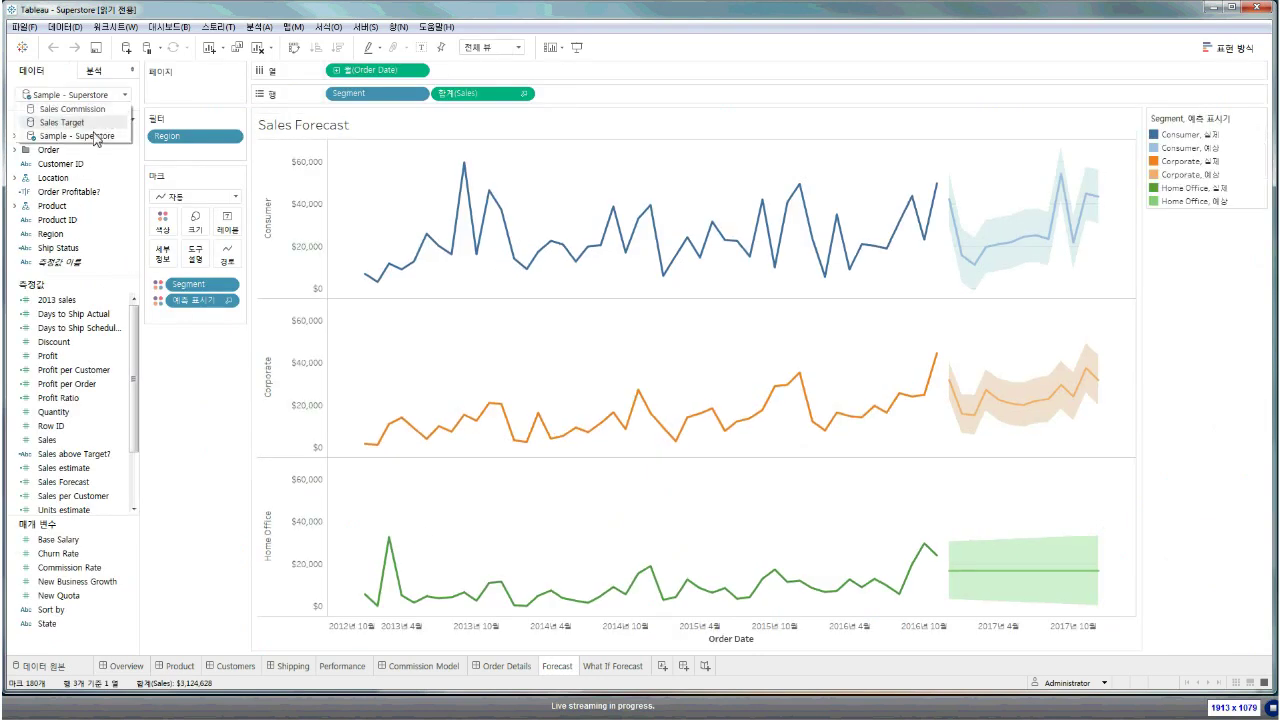
{"action": "left_click", "coordinate": [329, 27]}
{"action": "left_click", "coordinate": [366, 27]}
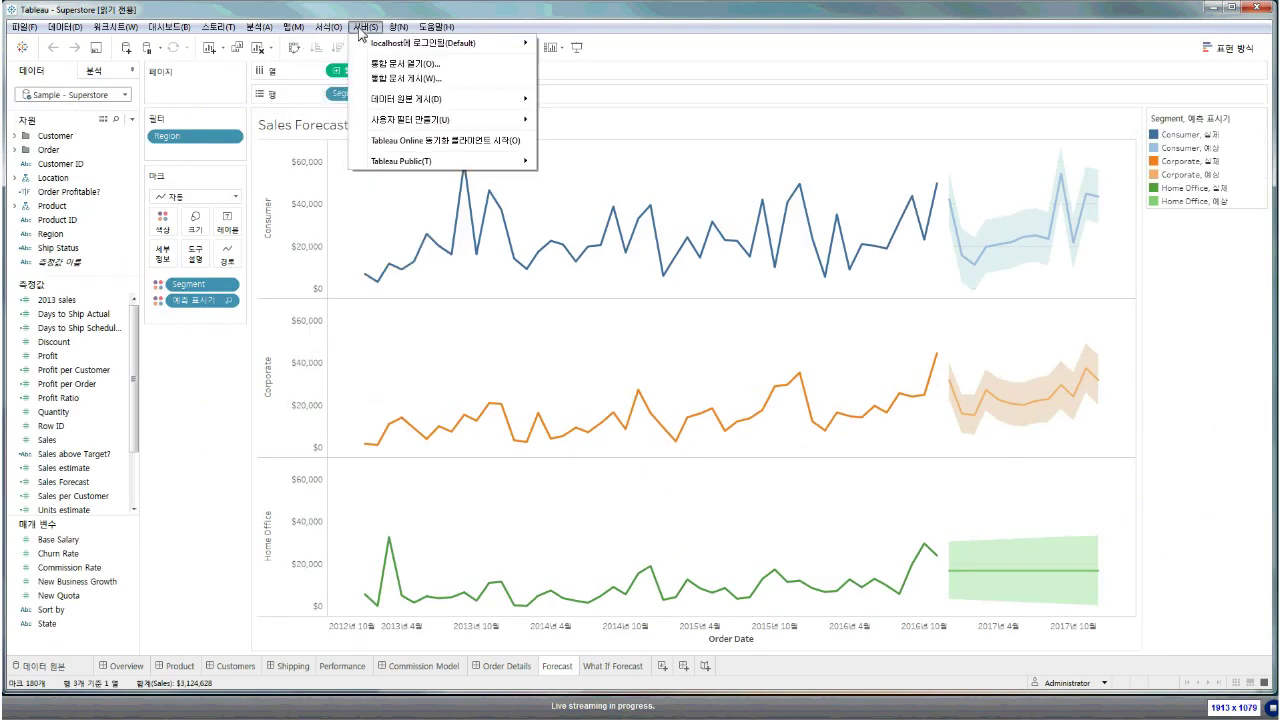
{"action": "mouse_move", "coordinate": [405, 99]}
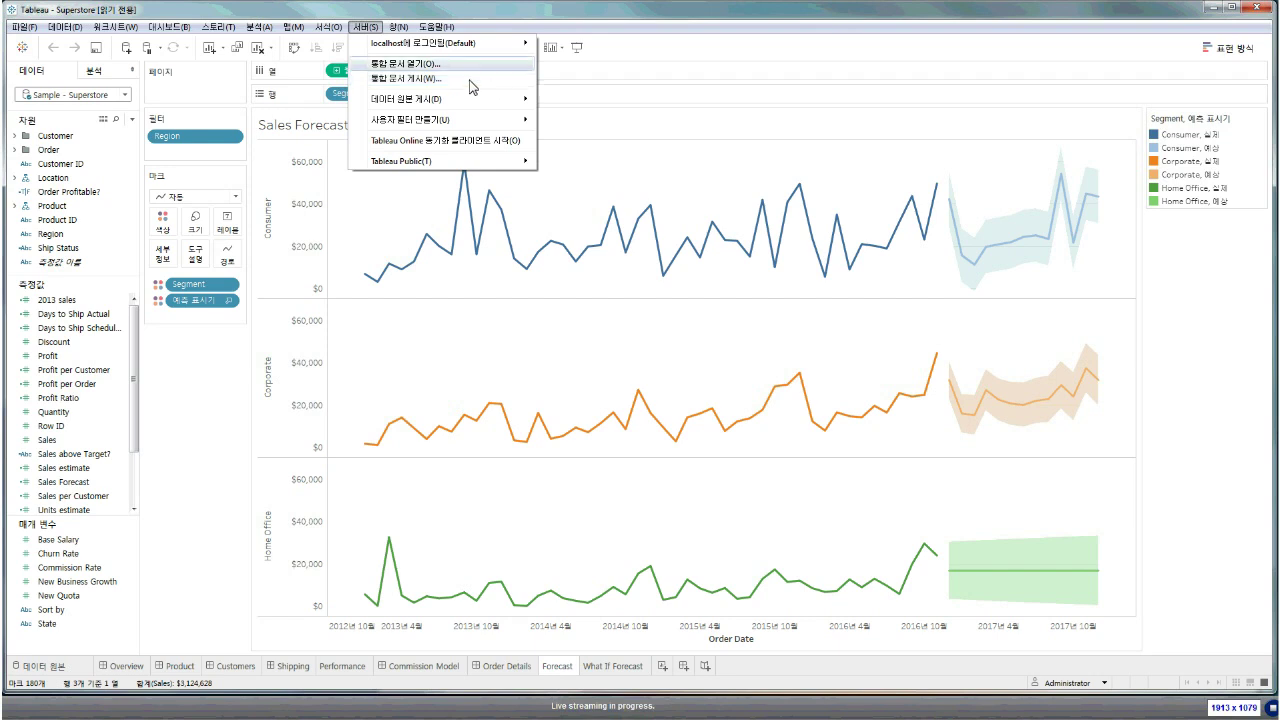
{"action": "left_click", "coordinate": [378, 67]}
{"action": "left_click", "coordinate": [470, 256]}
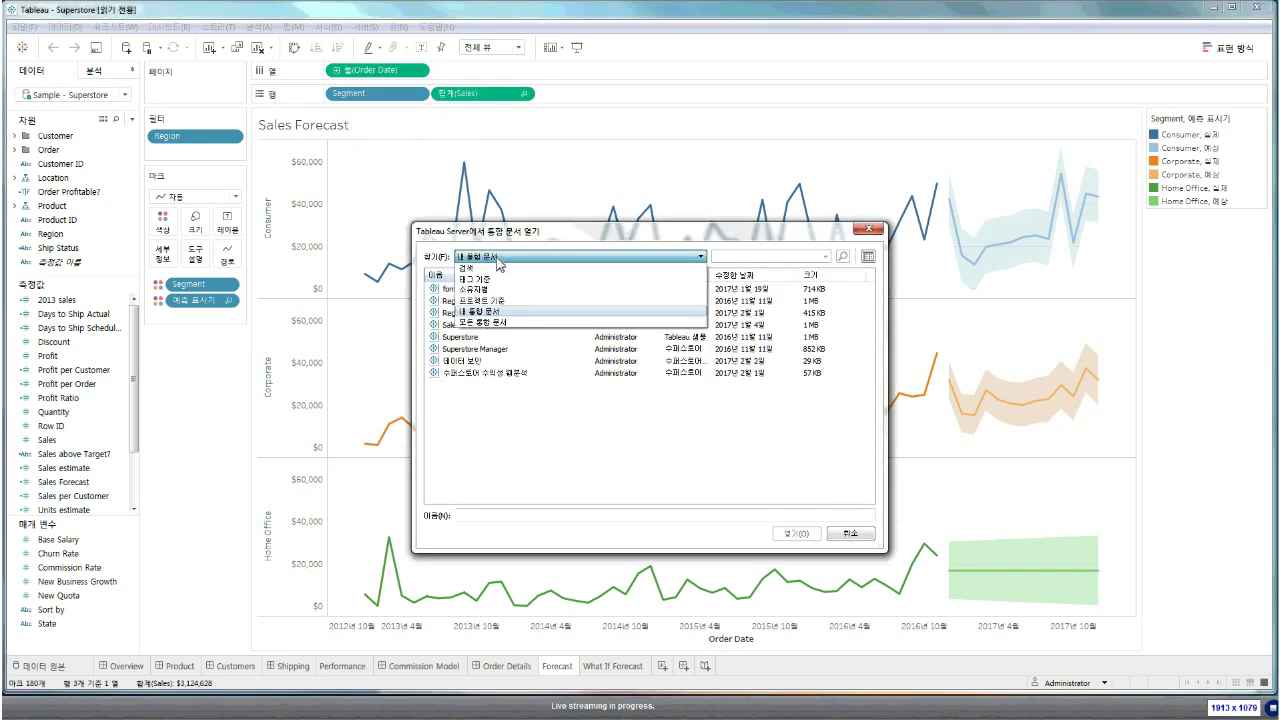
{"action": "left_click", "coordinate": [500, 258]}
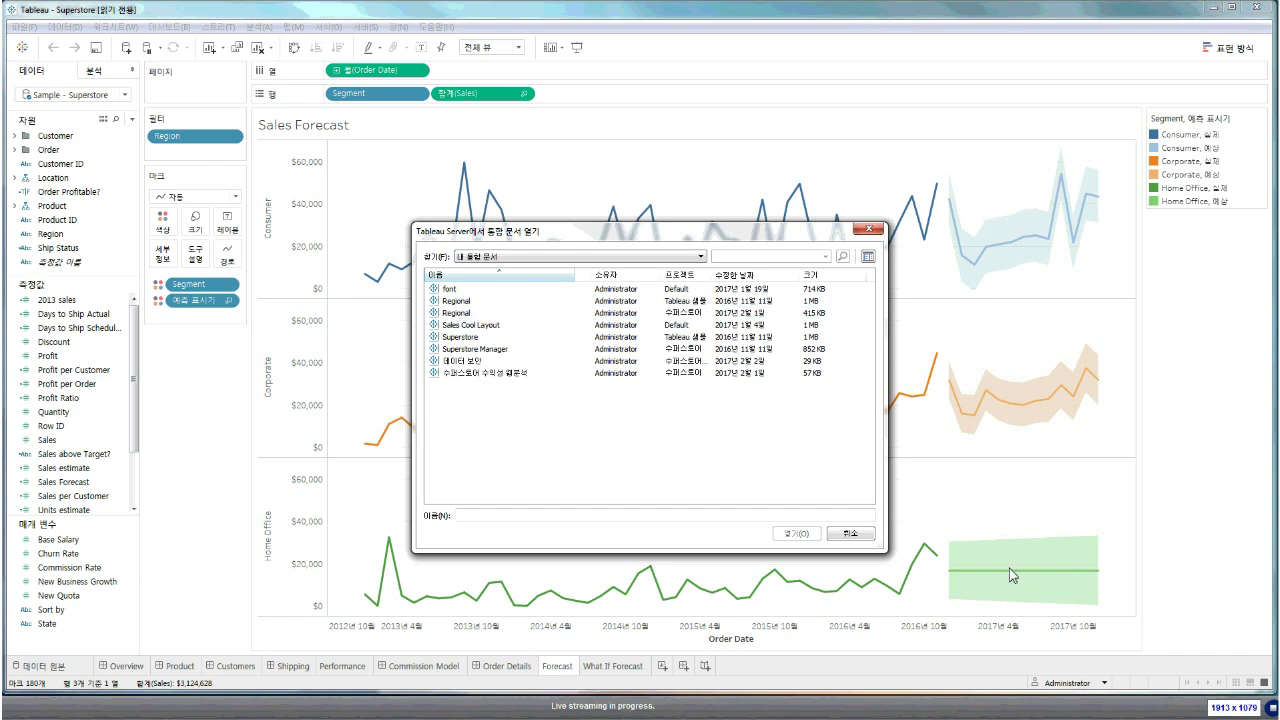
{"action": "left_click", "coordinate": [862, 537]}
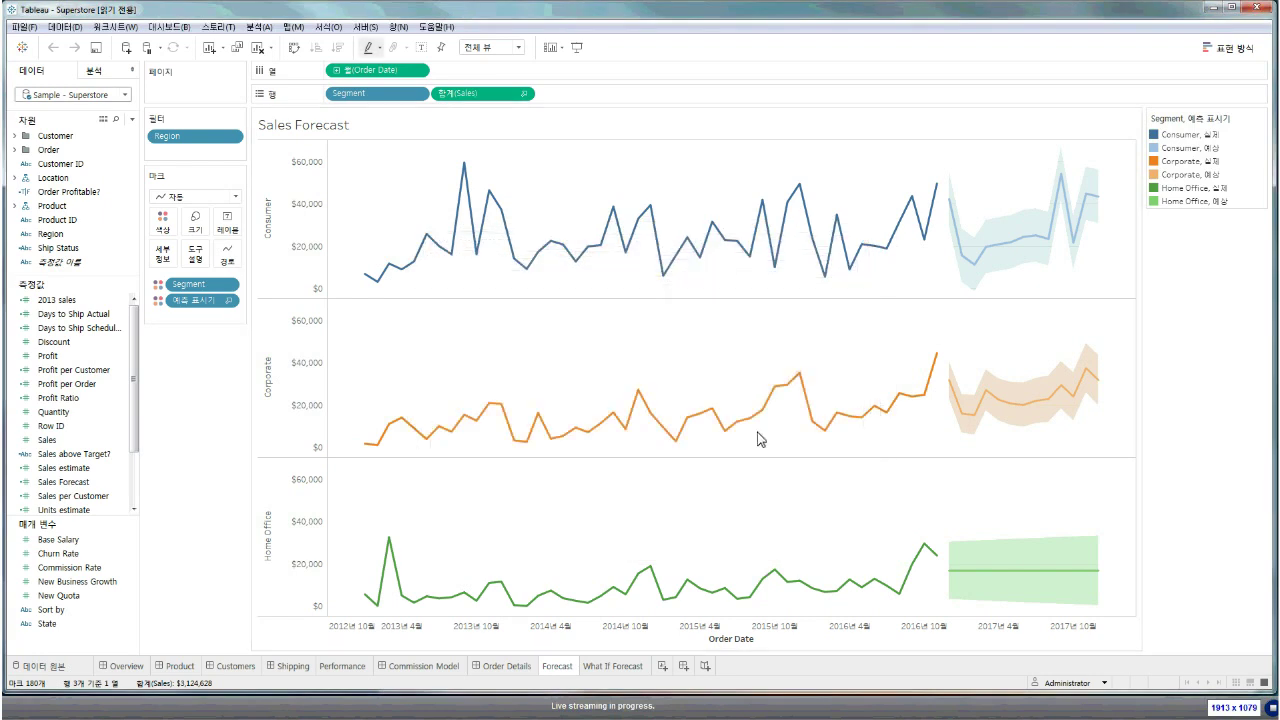
{"action": "left_click", "coordinate": [366, 26]}
Publish the workbook to the Default project, renaming it from Superstore to 수퍼스토어샘플
{"action": "left_click", "coordinate": [403, 92]}
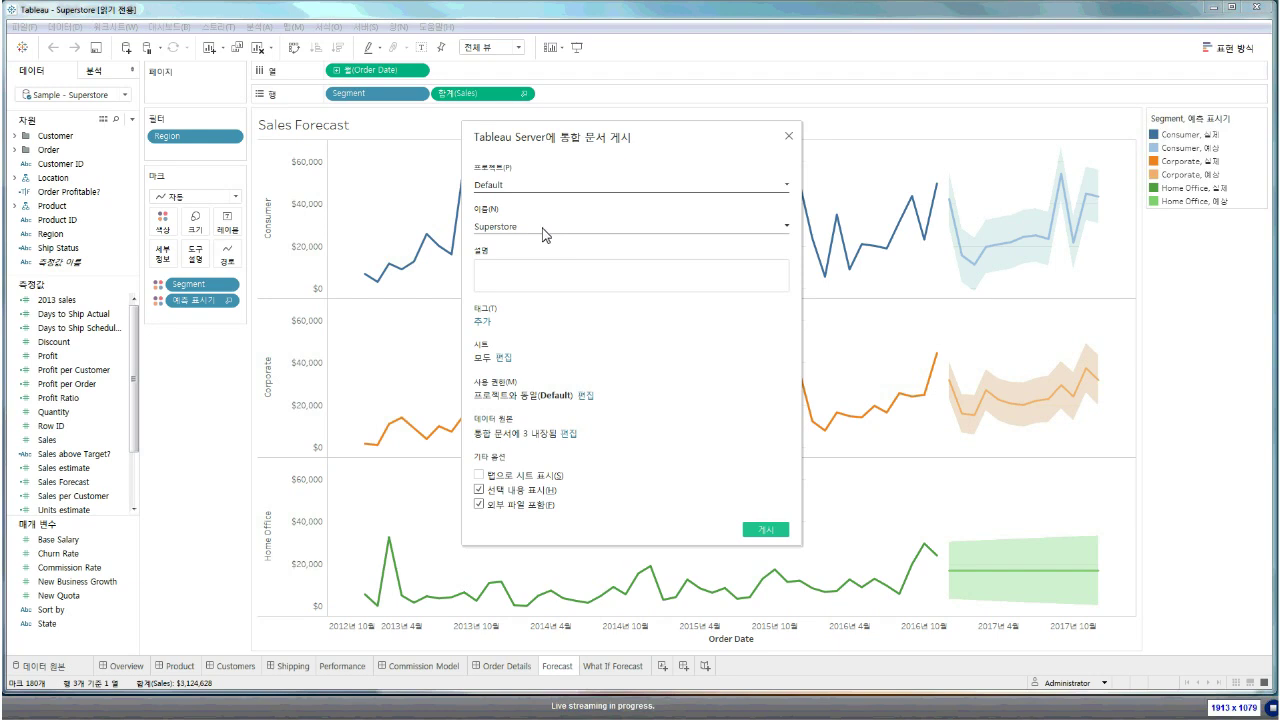
{"action": "left_click", "coordinate": [543, 230]}
{"action": "double_click", "coordinate": [543, 234]}
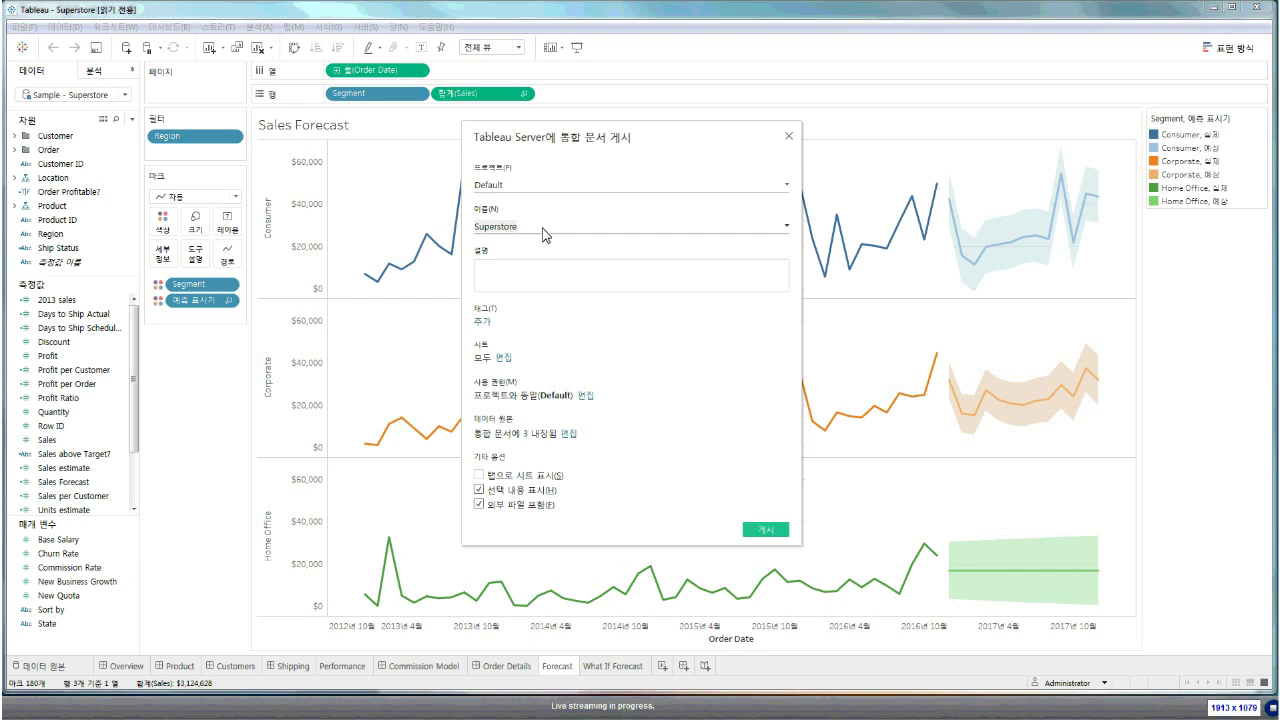
{"action": "type", "text": "수퍼스토어샘플"}
{"action": "left_click", "coordinate": [557, 280]}
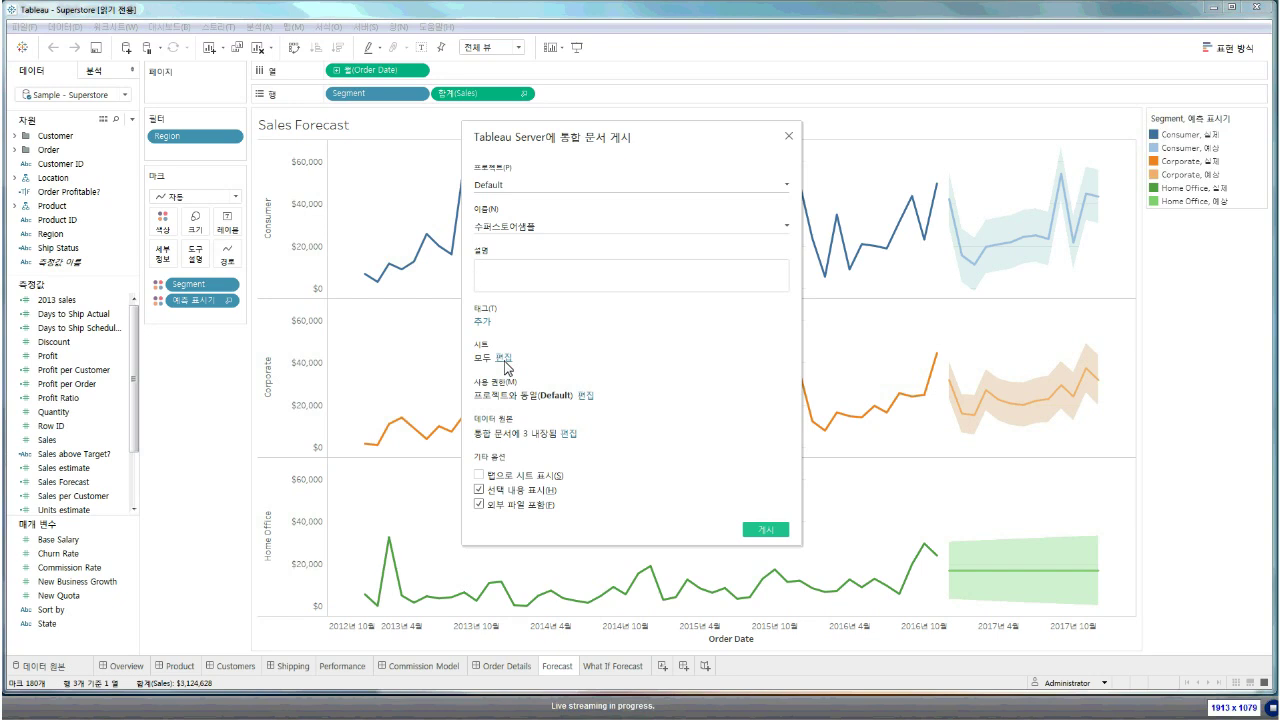
Limit the sheets to publish to dashboards only (대시보드만), leaving 6 of 9 sheets selected
{"action": "left_click", "coordinate": [504, 358]}
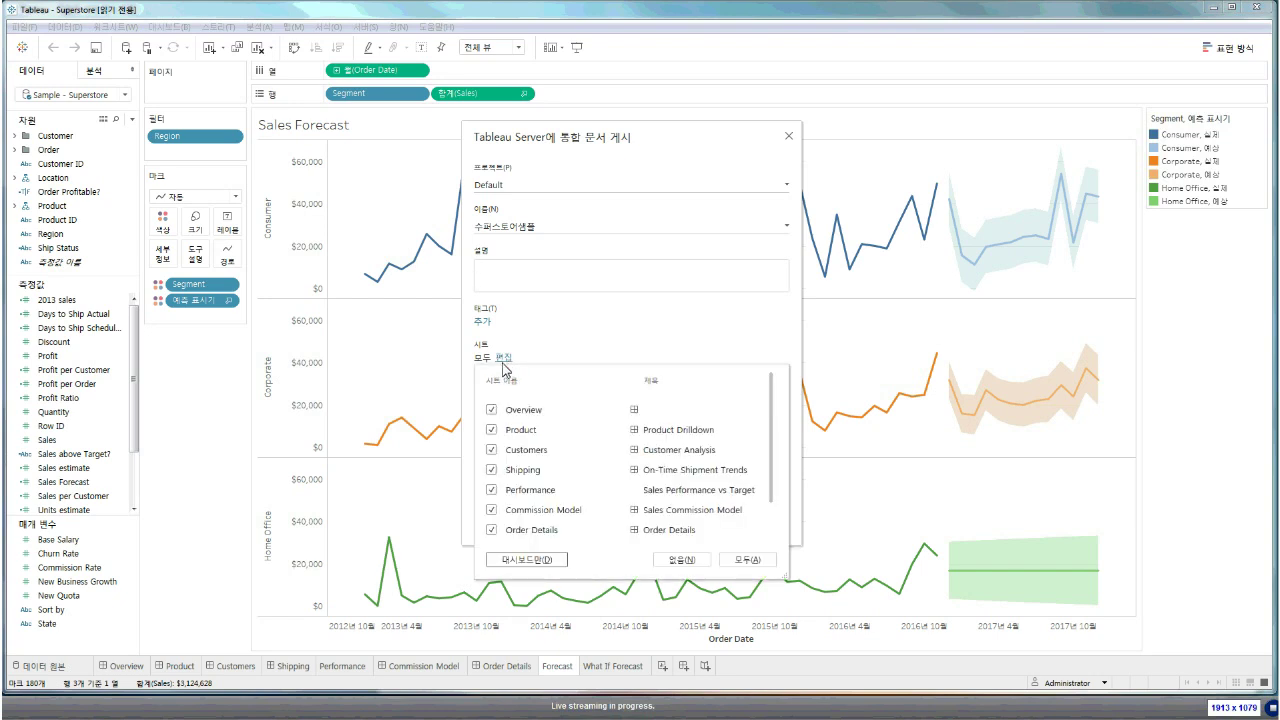
{"action": "mouse_move", "coordinate": [503, 368]}
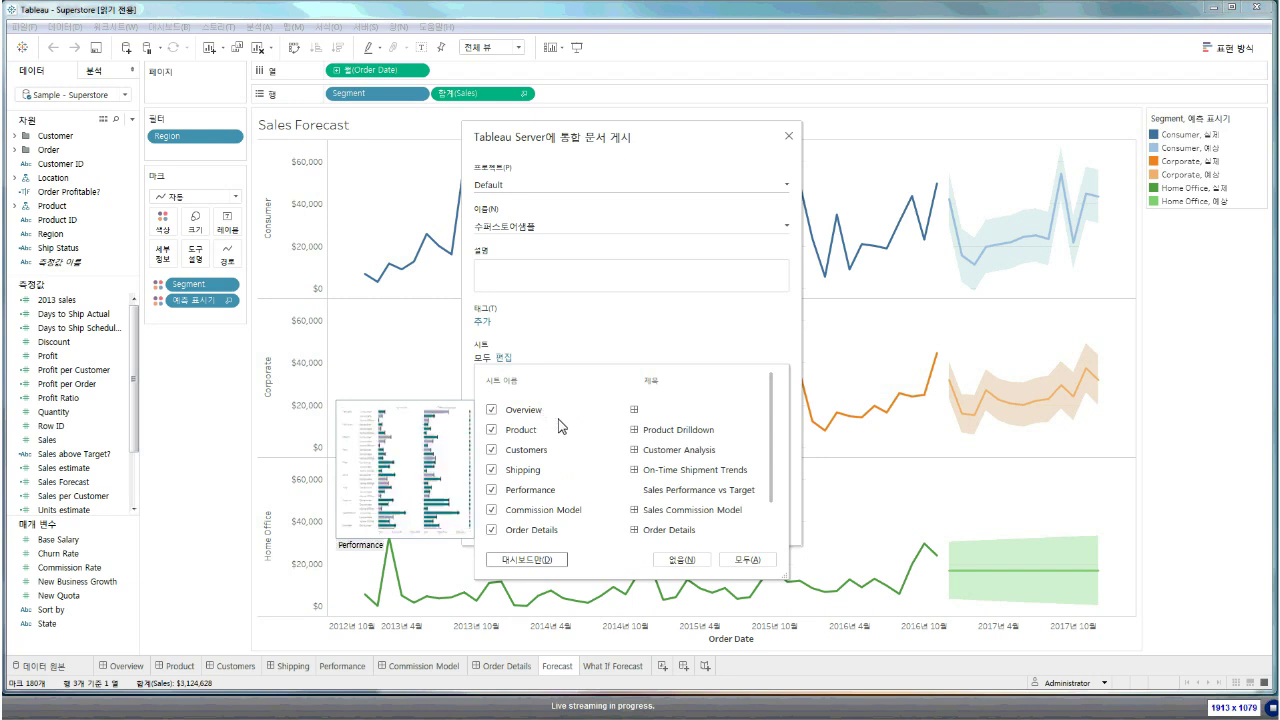
{"action": "scroll", "coordinate": [716, 497], "scroll_direction": "down", "scroll_amount": 1}
{"action": "scroll", "coordinate": [716, 497], "scroll_direction": "up", "scroll_amount": 1}
{"action": "left_click", "coordinate": [545, 566]}
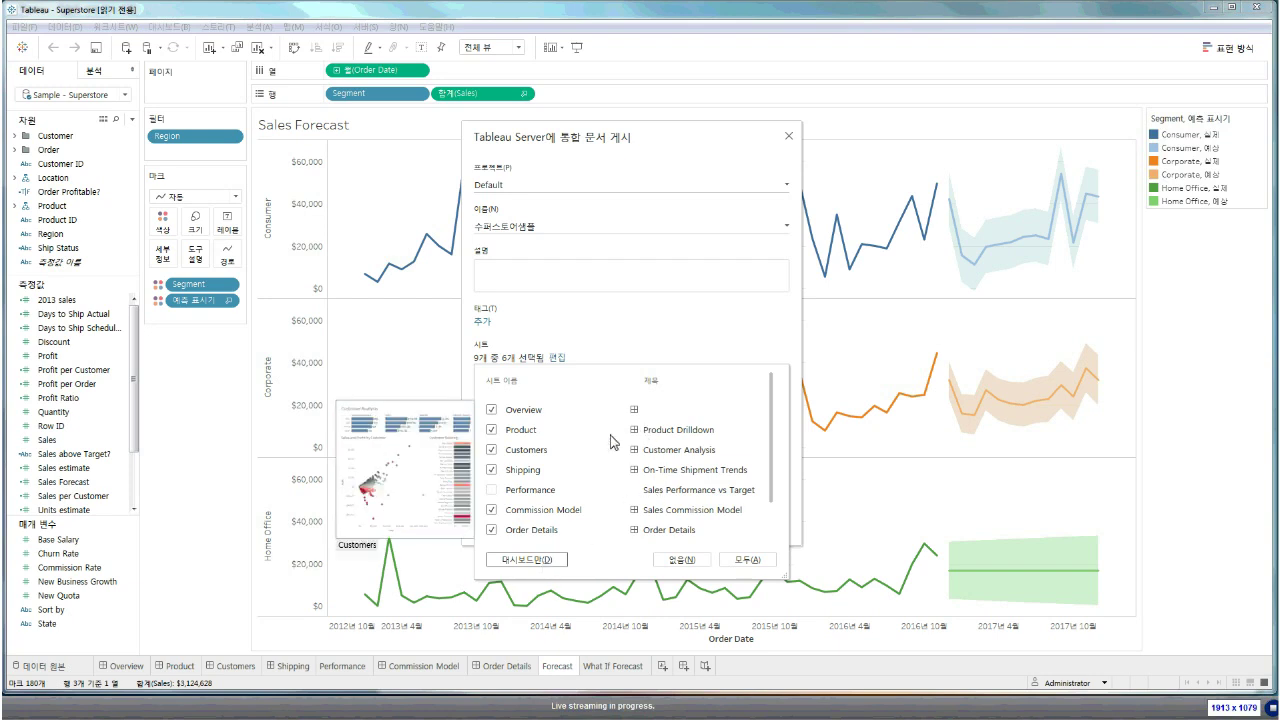
{"action": "left_click", "coordinate": [651, 364]}
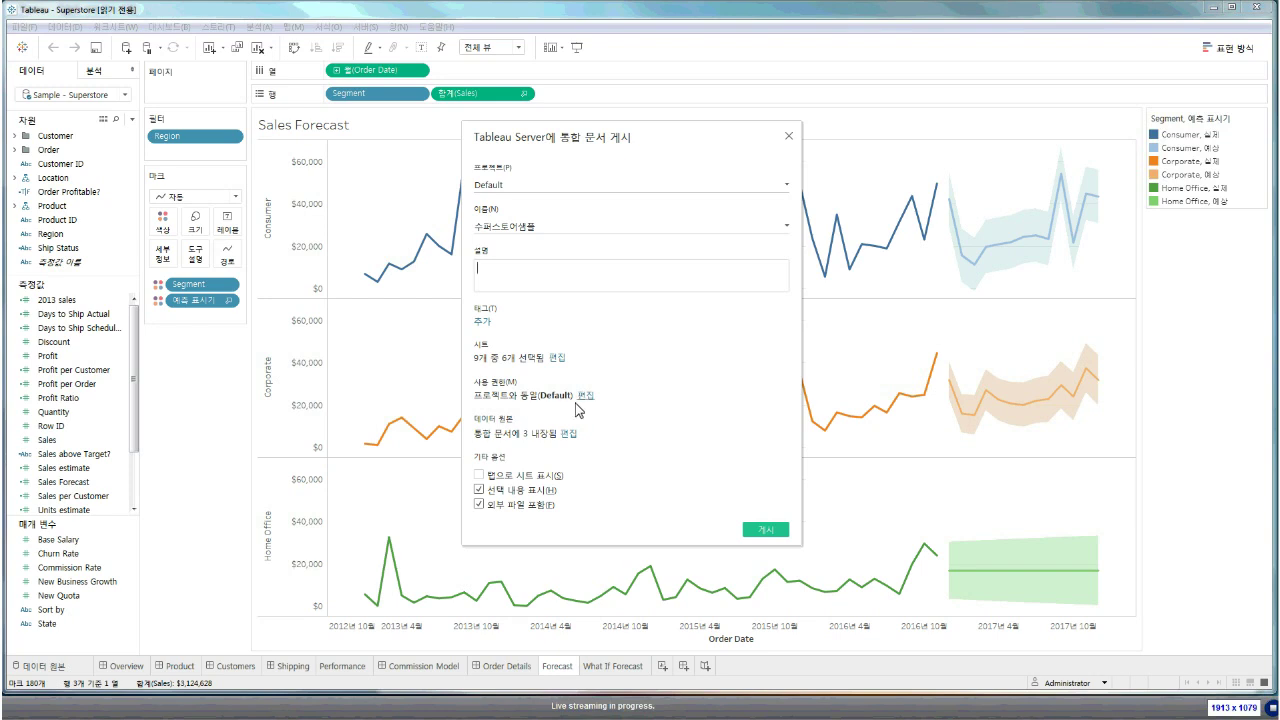
Open the workbook's publish permissions and select the 모든 사용자 group's entry
{"action": "left_click", "coordinate": [583, 398]}
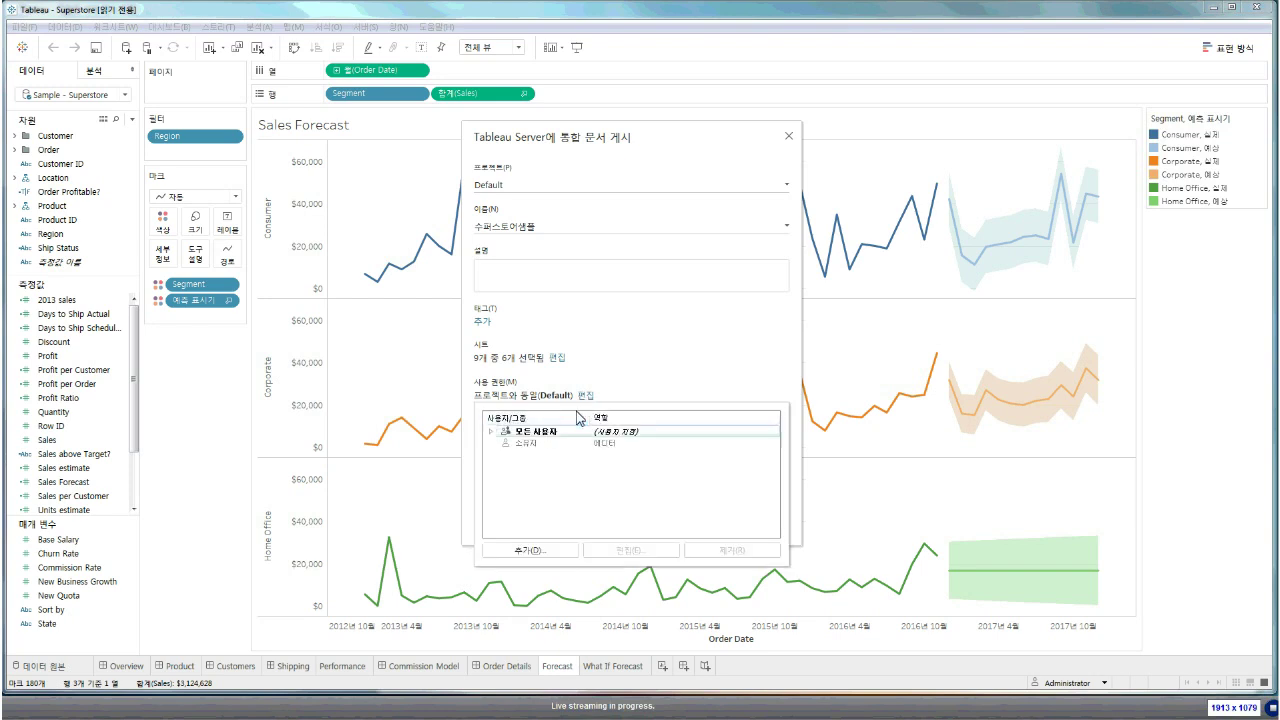
{"action": "left_click", "coordinate": [555, 433]}
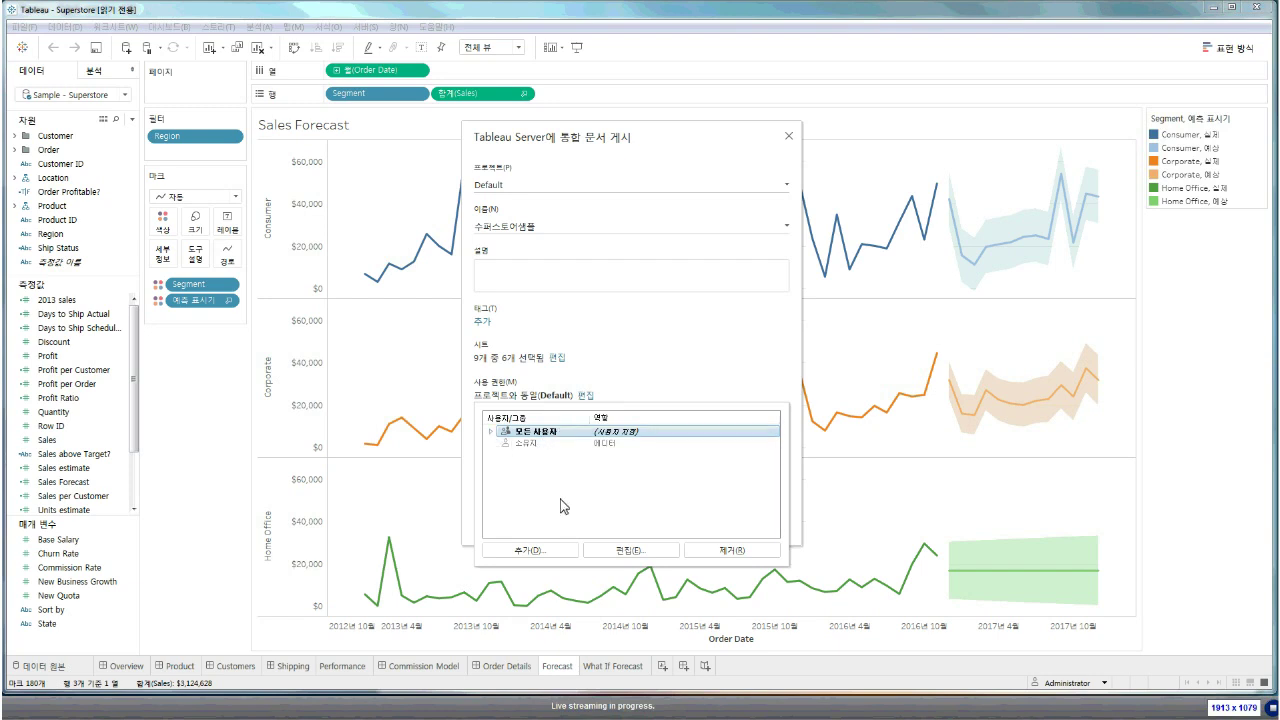
{"action": "left_click", "coordinate": [600, 550]}
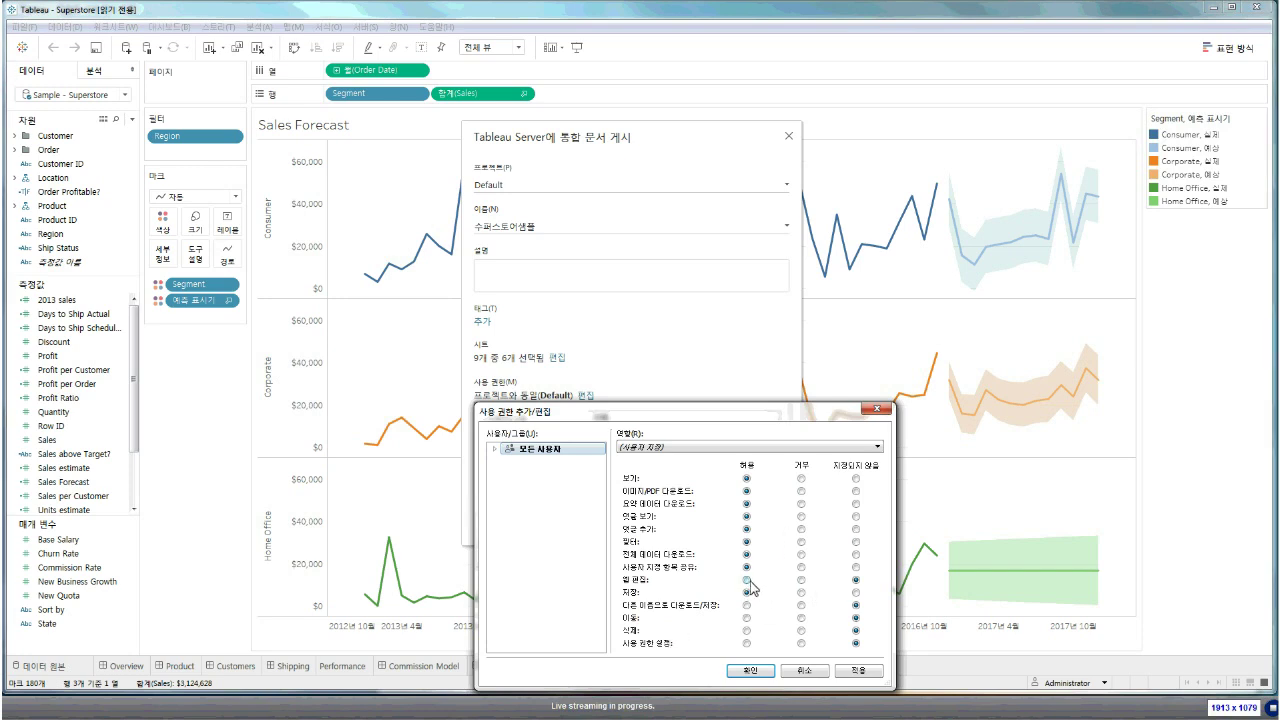
{"action": "key", "text": "Escape"}
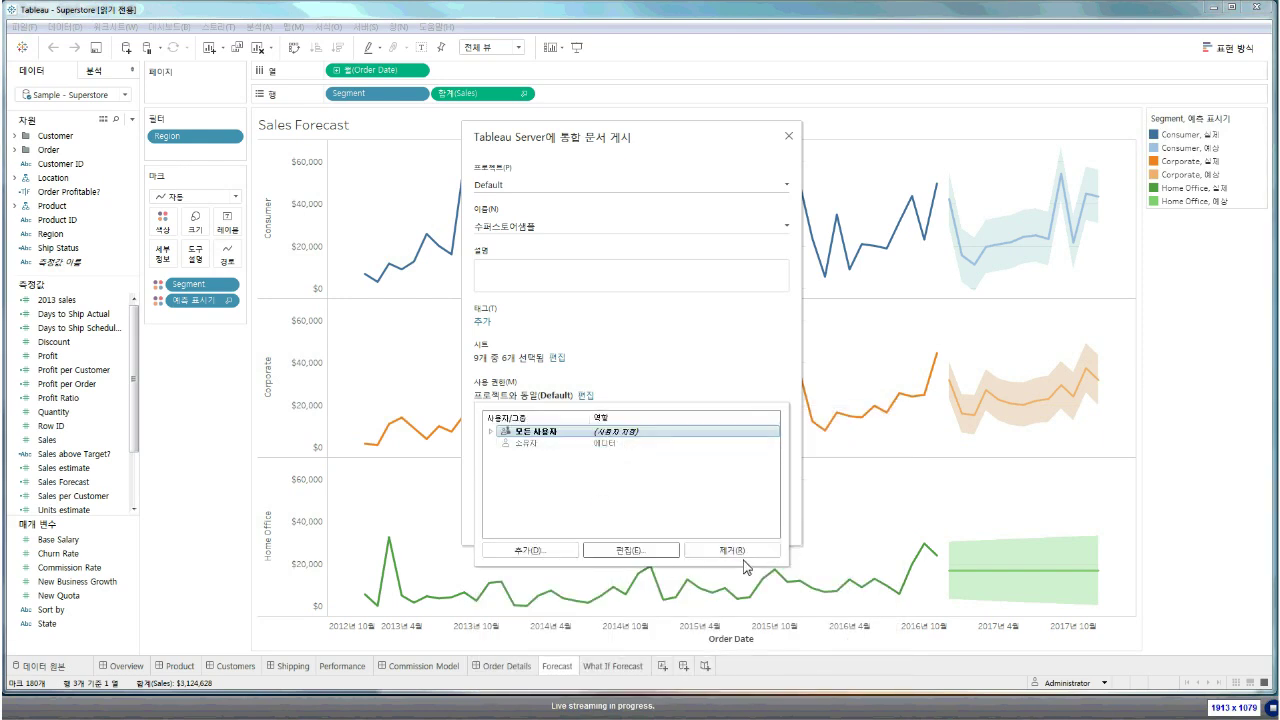
Try the Viewer, Interactor and Editor roles for 모든 사용자, apply, and close the permissions list
{"action": "left_click", "coordinate": [610, 556]}
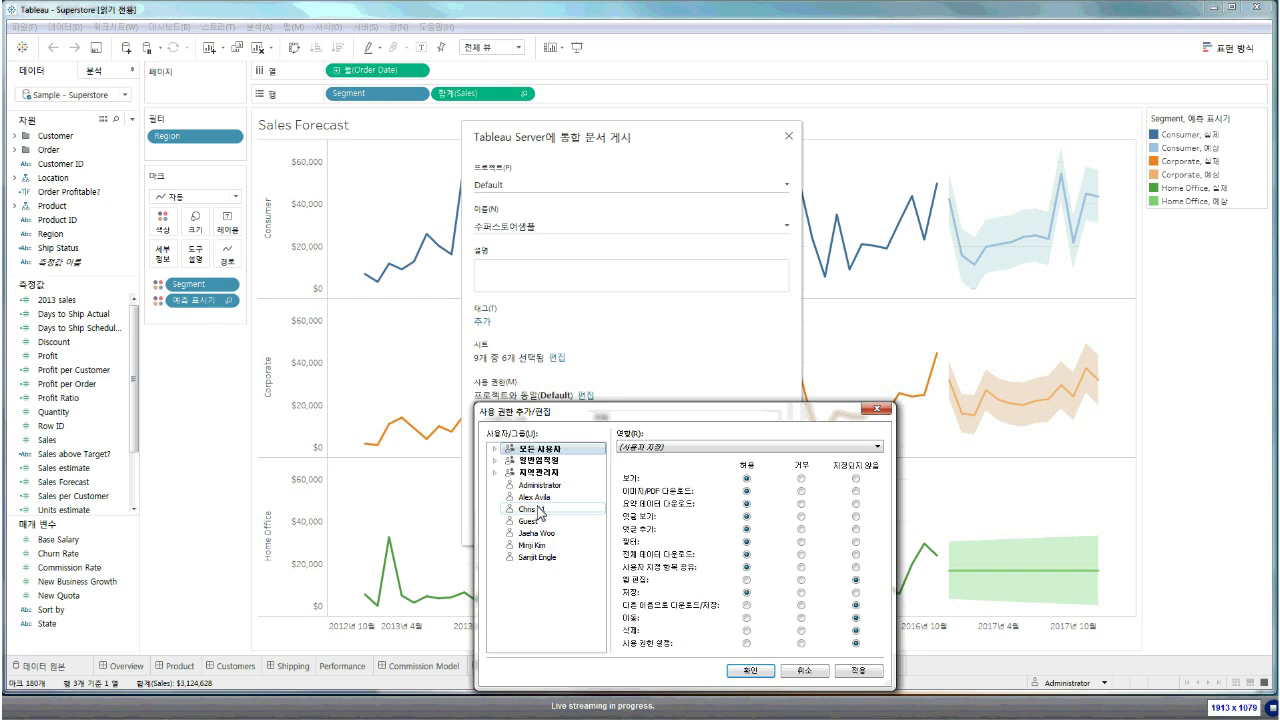
{"action": "left_click", "coordinate": [660, 447]}
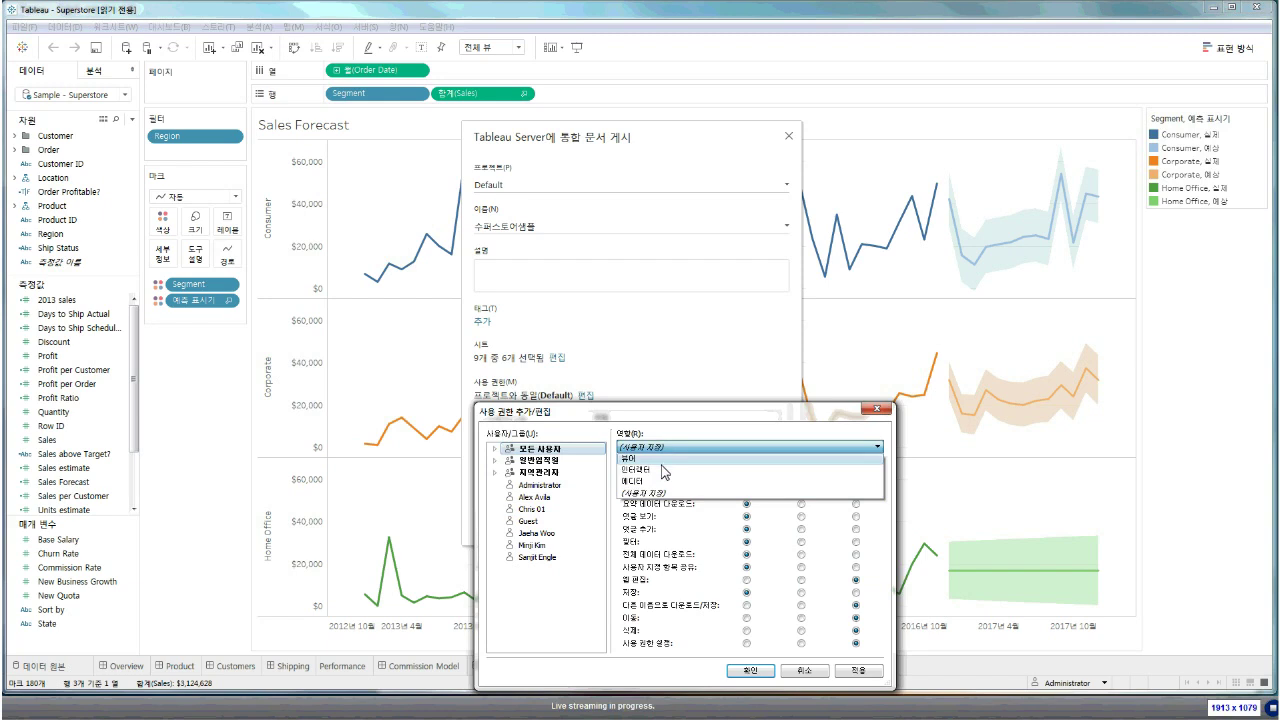
{"action": "left_click", "coordinate": [661, 462]}
{"action": "left_click", "coordinate": [668, 448]}
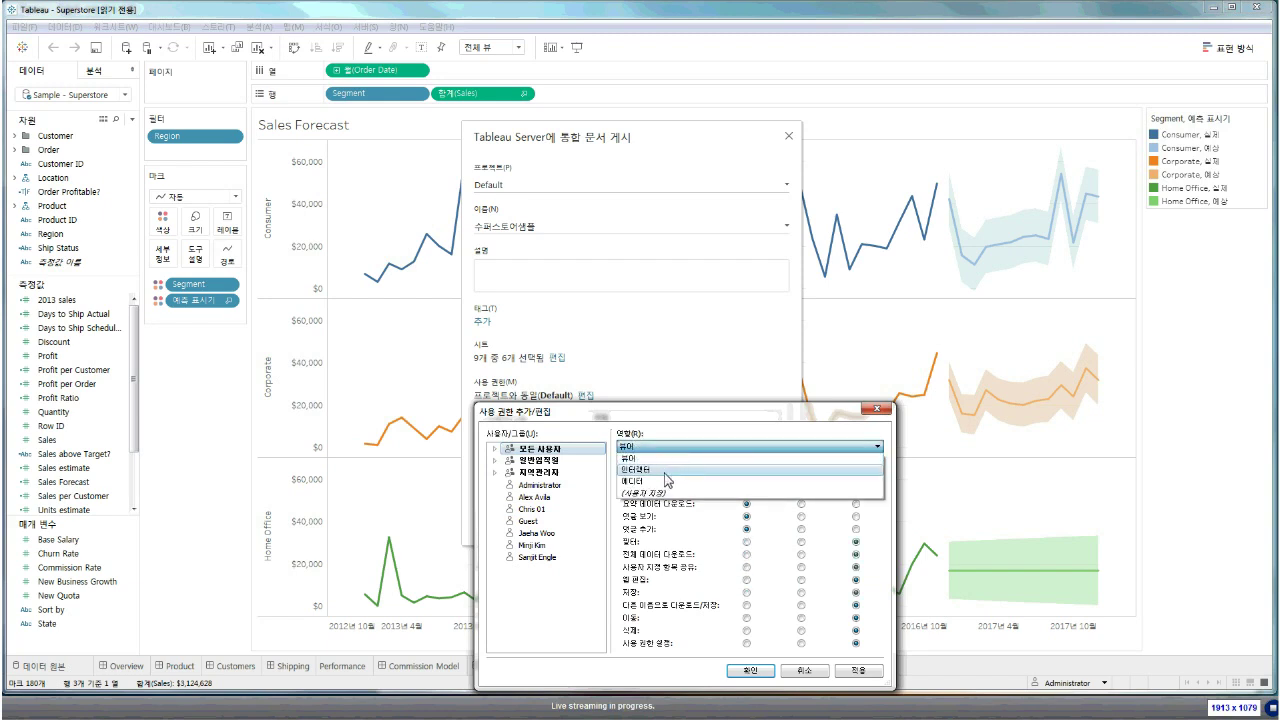
{"action": "left_click", "coordinate": [667, 469]}
{"action": "left_click", "coordinate": [668, 447]}
{"action": "left_click", "coordinate": [660, 482]}
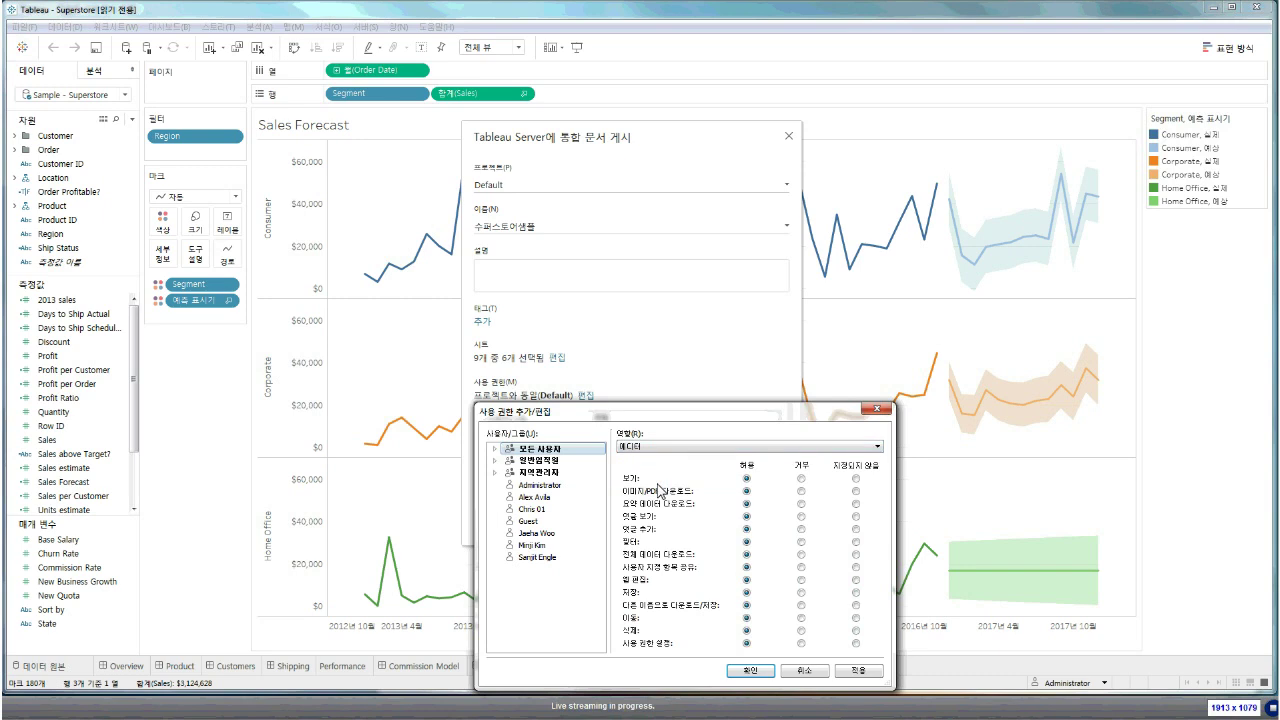
{"action": "key", "text": "Return"}
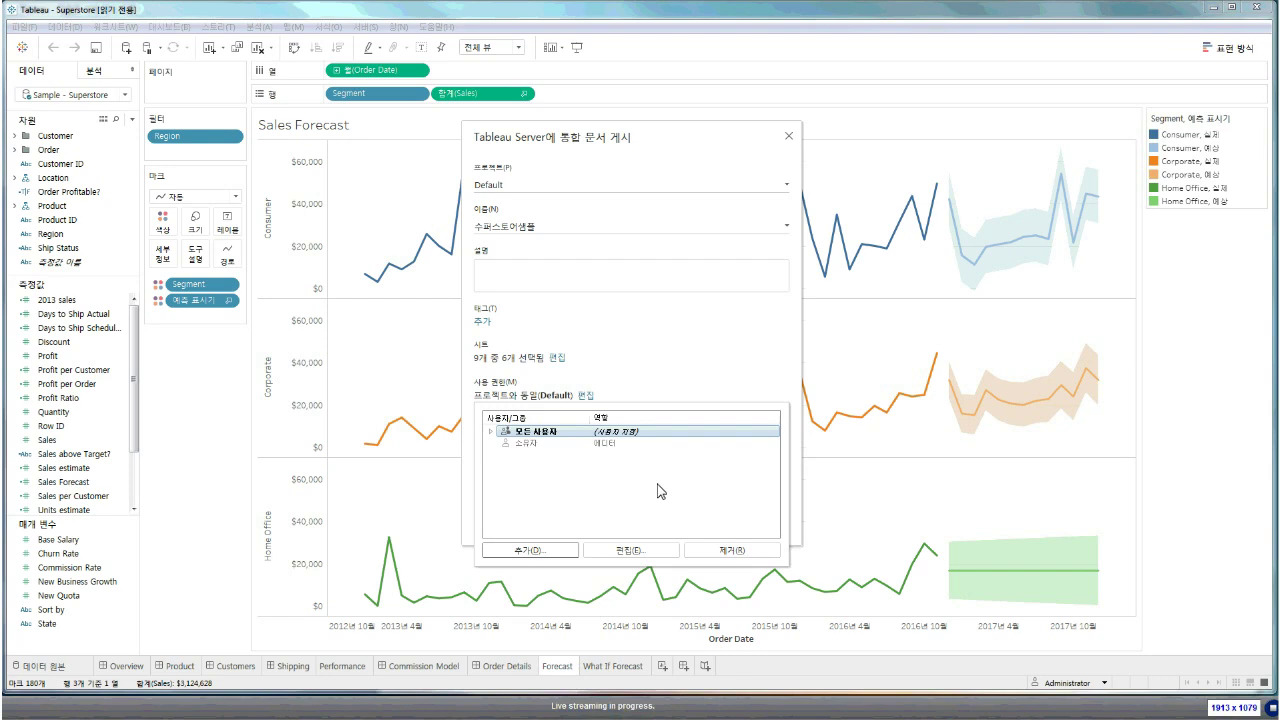
{"action": "key", "text": "Escape"}
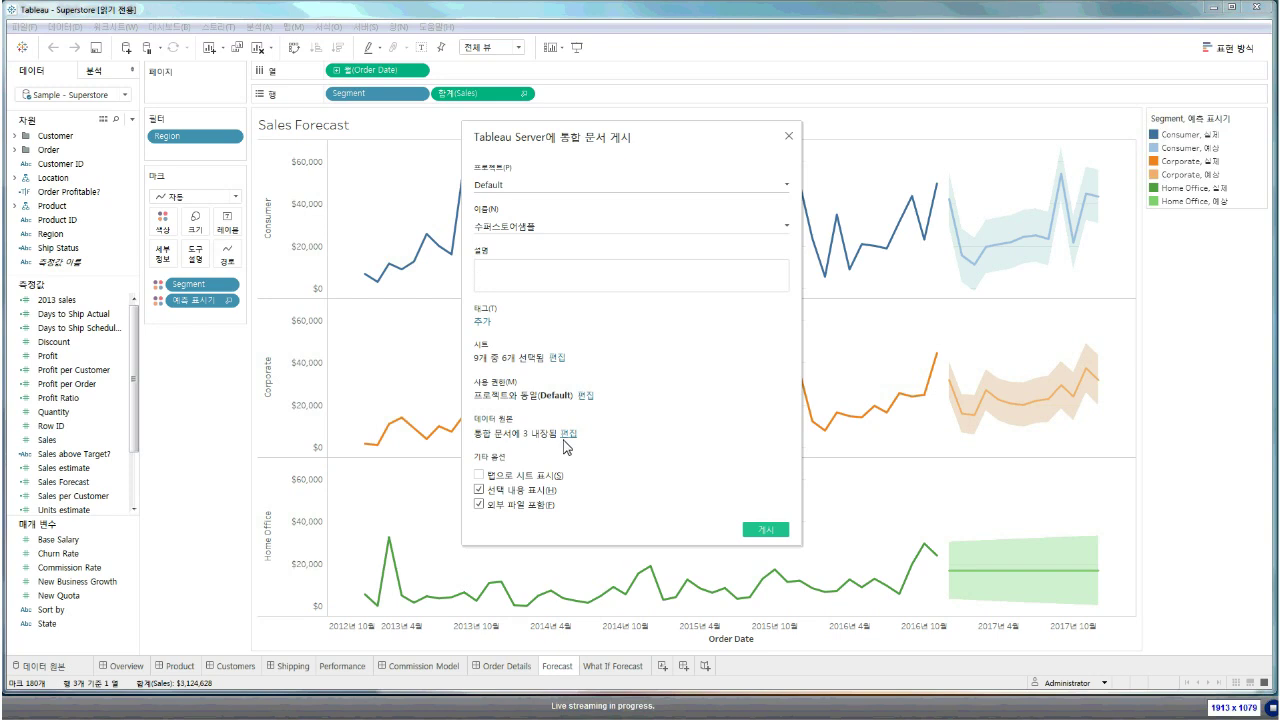
Change Sales Commission's publish type to 별도로 게시, keeping the other two sources embedded
{"action": "left_click", "coordinate": [567, 434]}
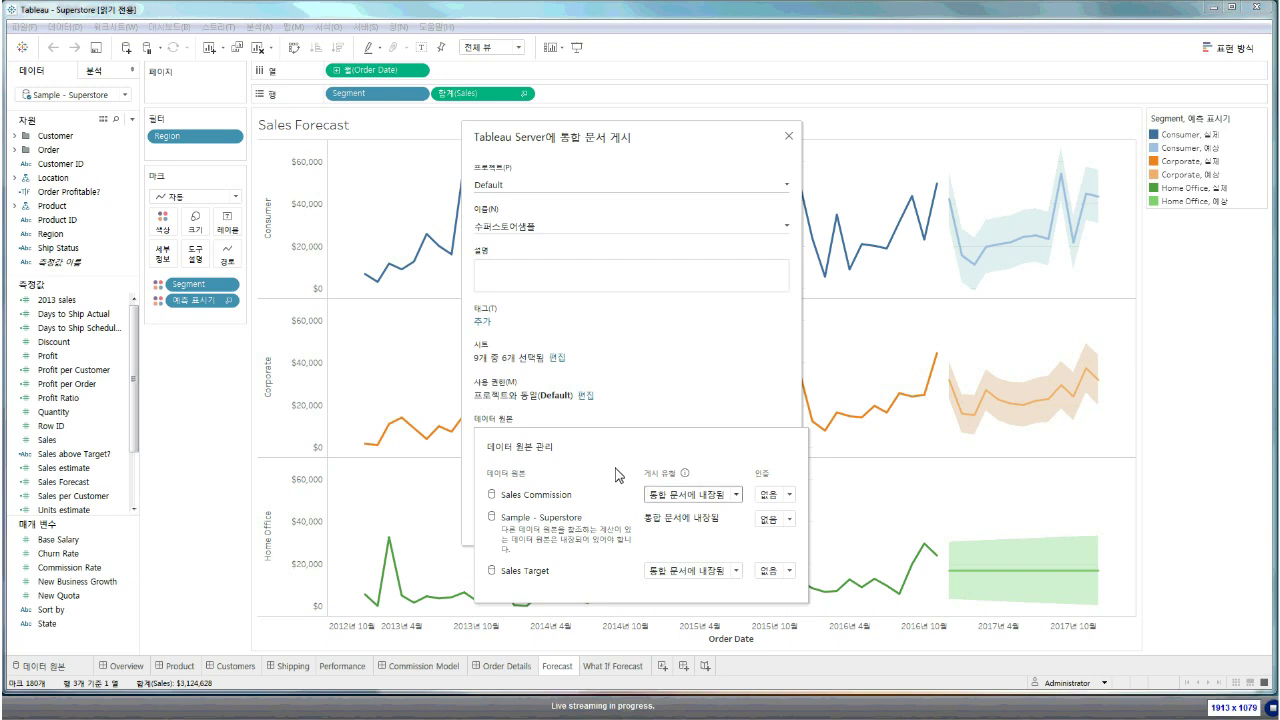
{"action": "left_click", "coordinate": [683, 496]}
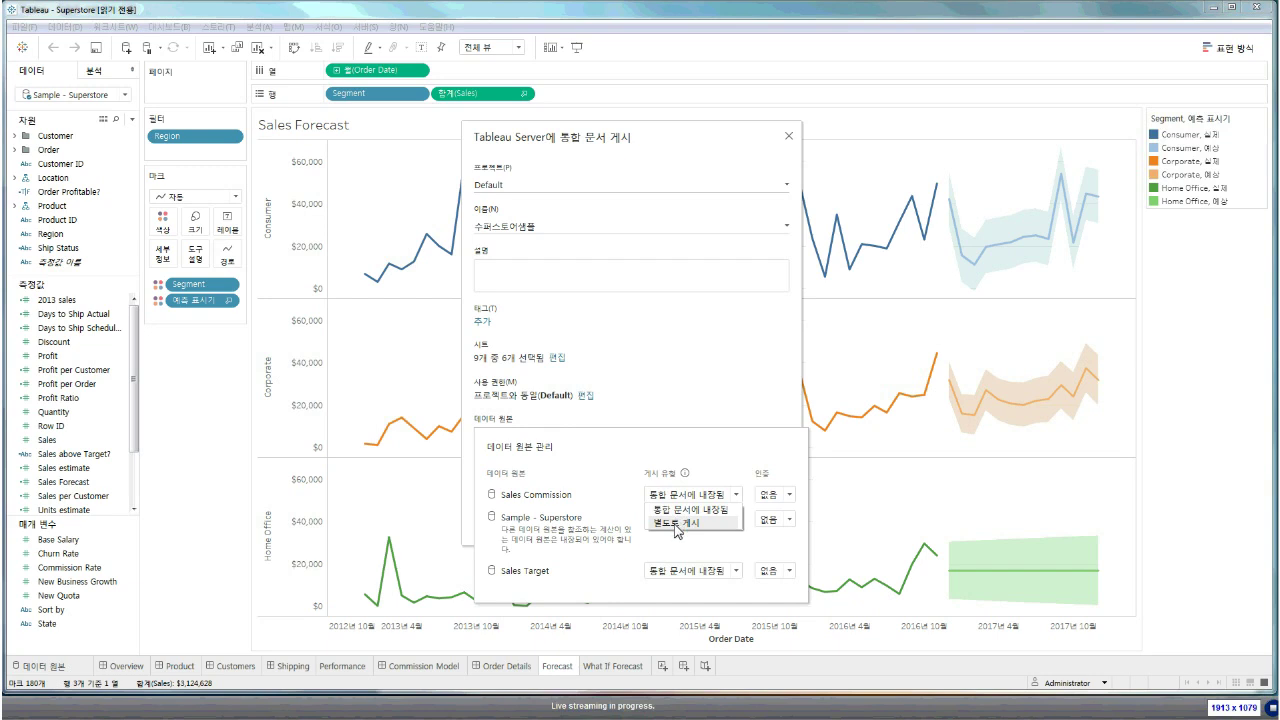
{"action": "left_click", "coordinate": [677, 523]}
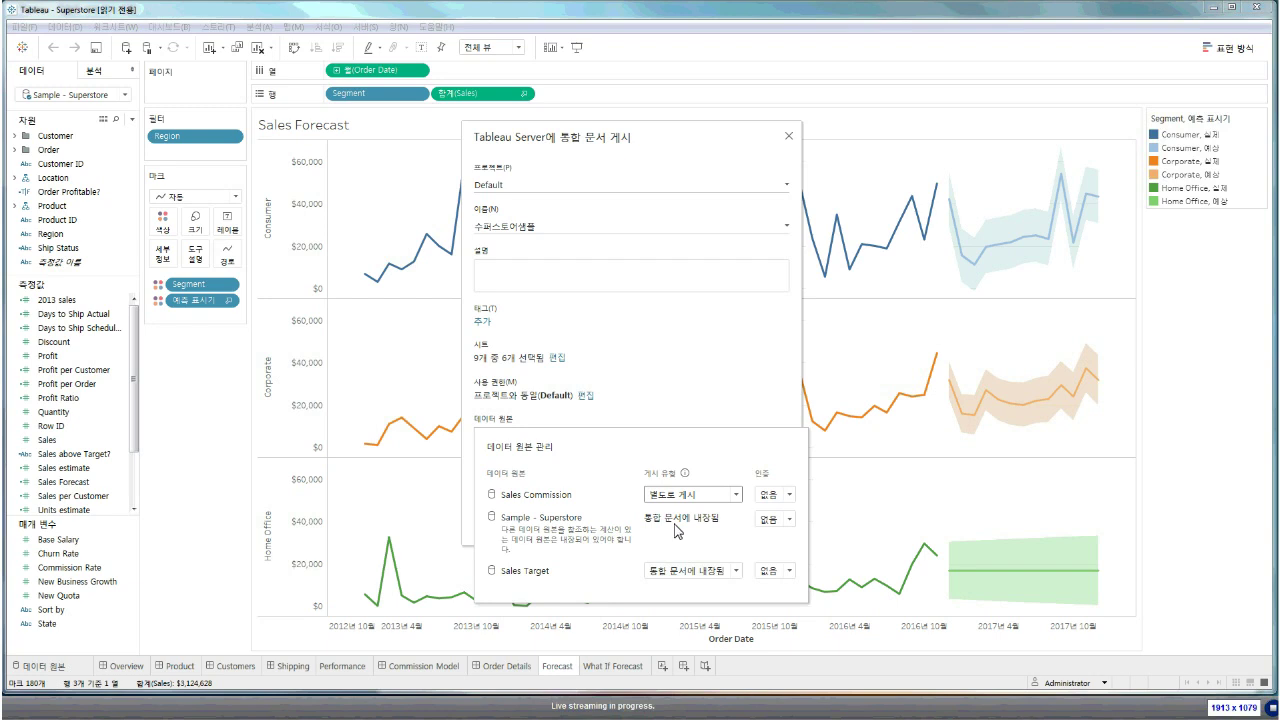
{"action": "key", "text": "ctrl"}
{"action": "key", "text": "ctrl"}
{"action": "key", "text": "ctrl"}
{"action": "left_click", "coordinate": [706, 389]}
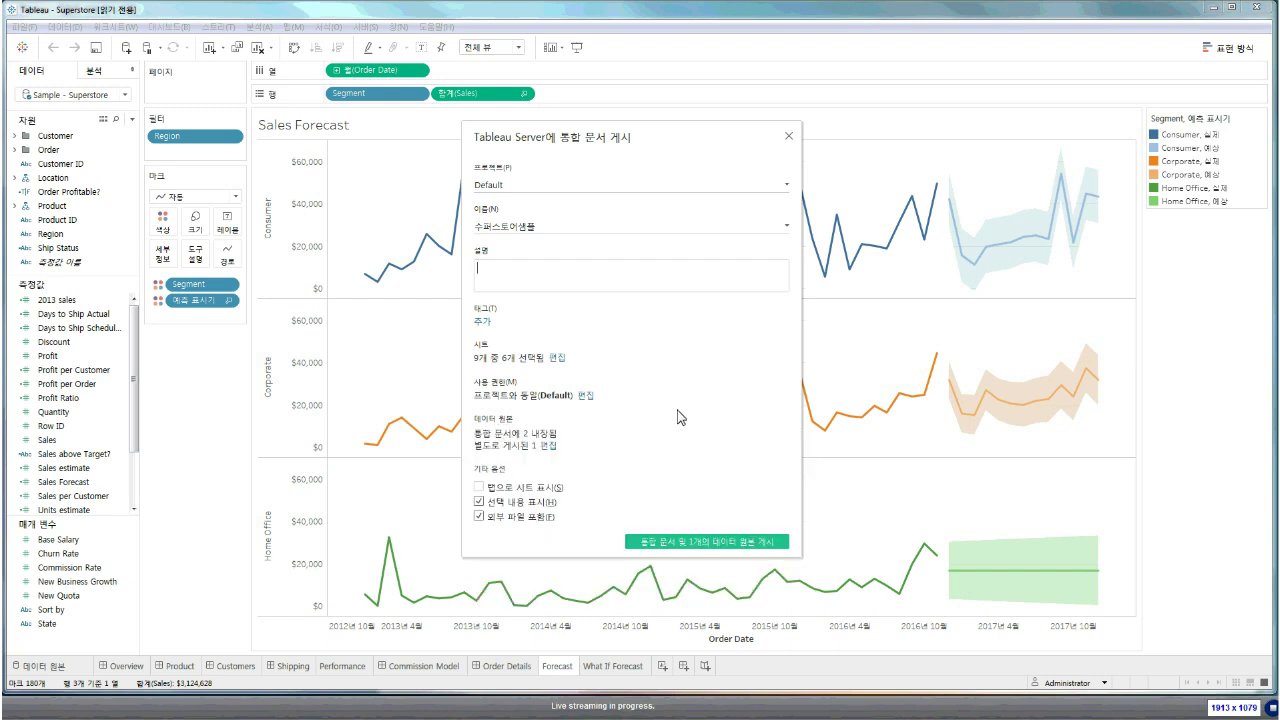
Recheck the data source settings, then publish the workbook and one data source to Default
{"action": "left_click", "coordinate": [556, 452]}
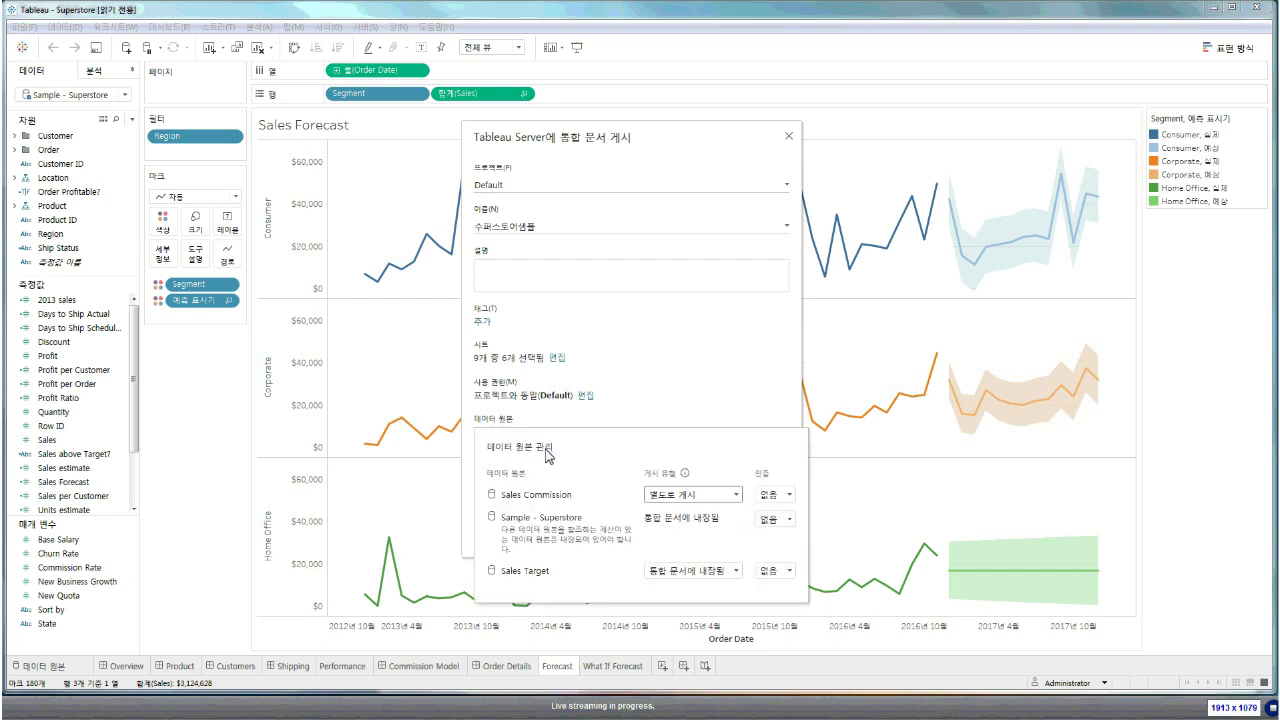
{"action": "left_click", "coordinate": [645, 420]}
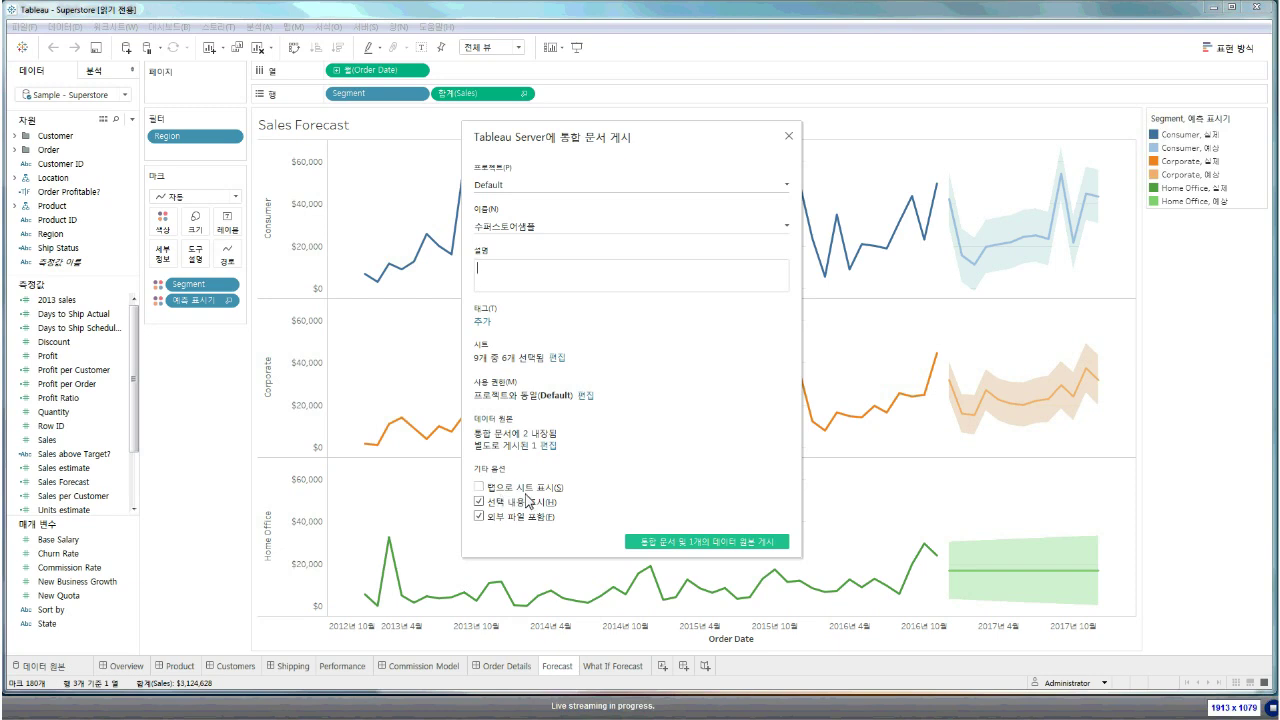
{"action": "left_click", "coordinate": [673, 543]}
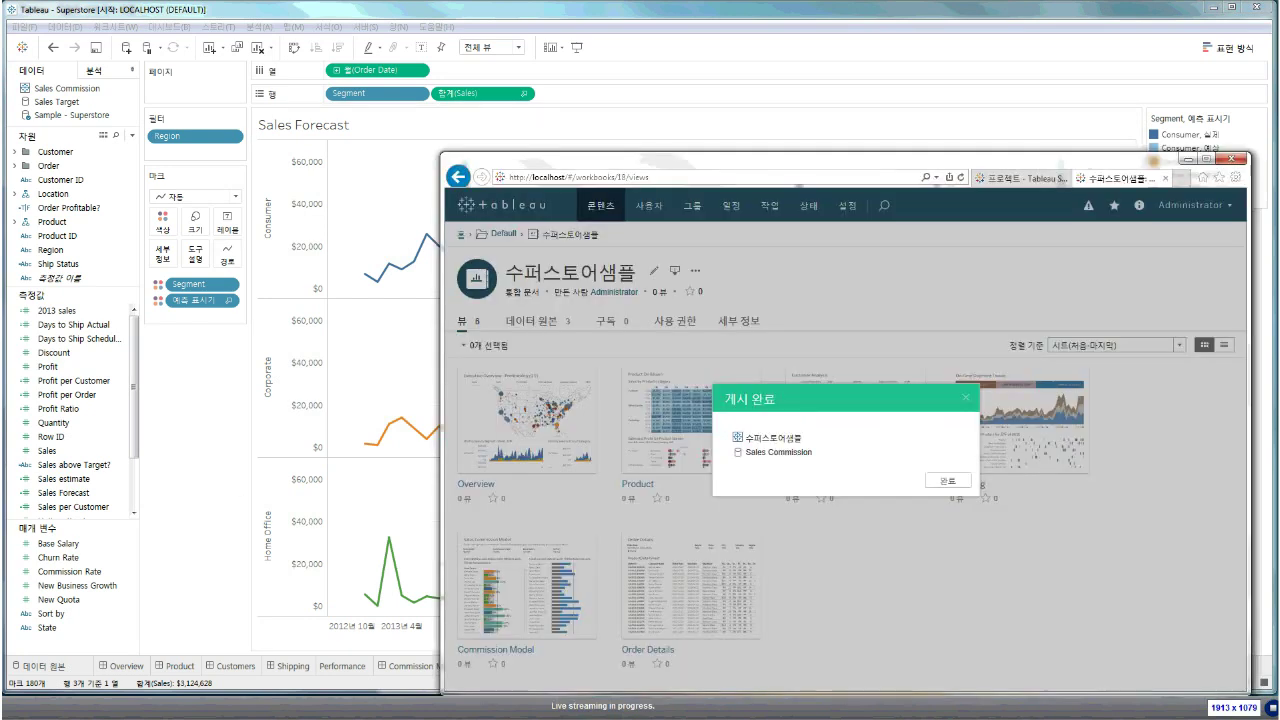
On the server page, review the workbook's data sources and the Default project's data source list
{"action": "left_click_drag", "start_coordinate": [972, 158], "coordinate": [870, 120]}
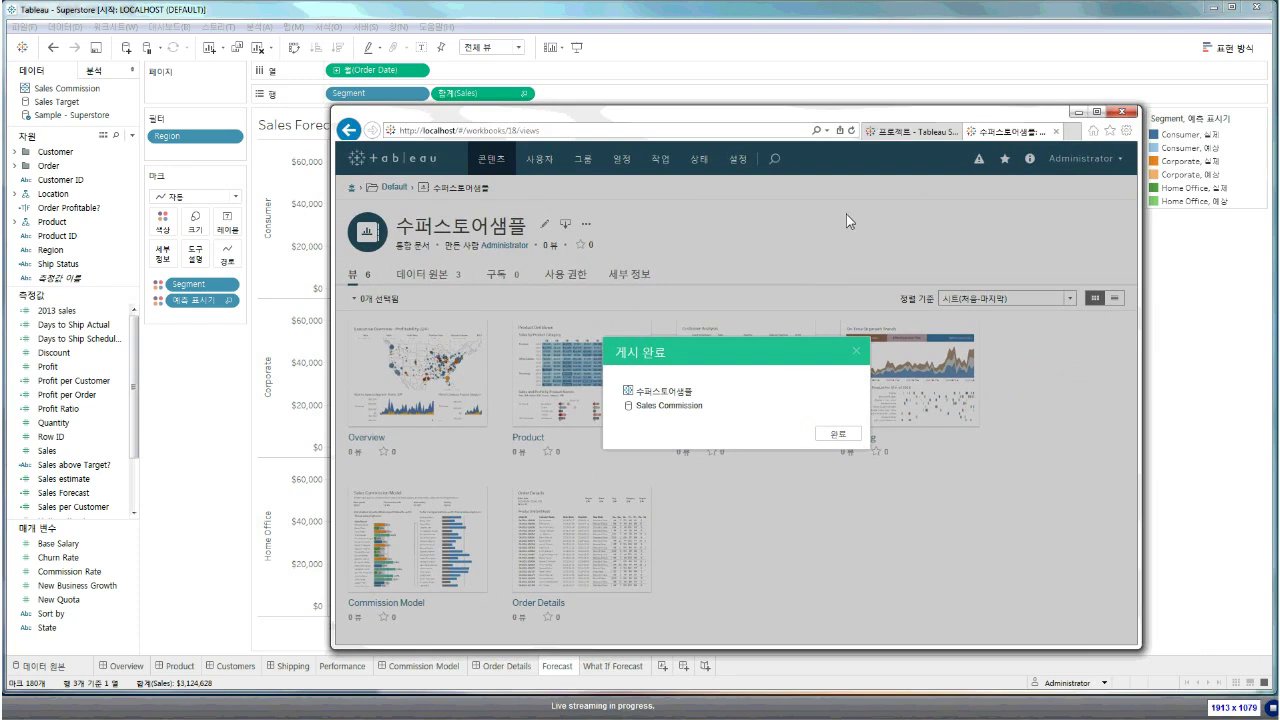
{"action": "left_click", "coordinate": [832, 434]}
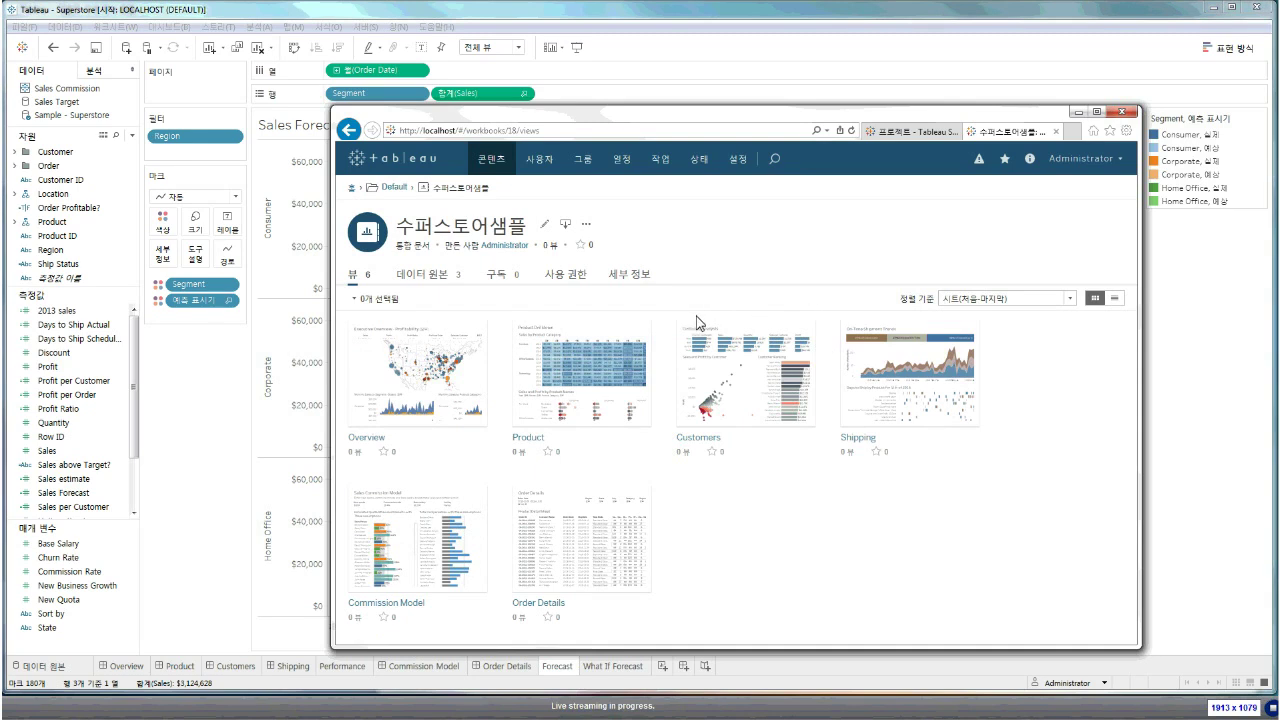
{"action": "mouse_move", "coordinate": [616, 392]}
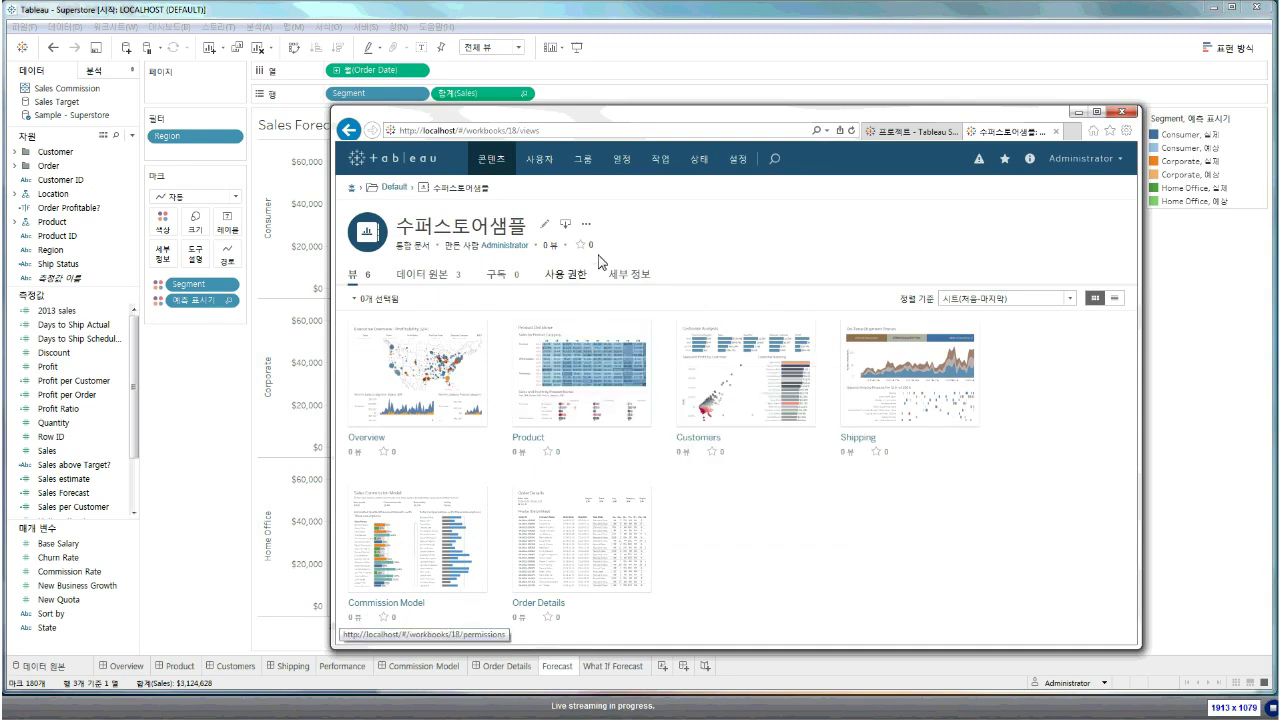
{"action": "left_click", "coordinate": [446, 283]}
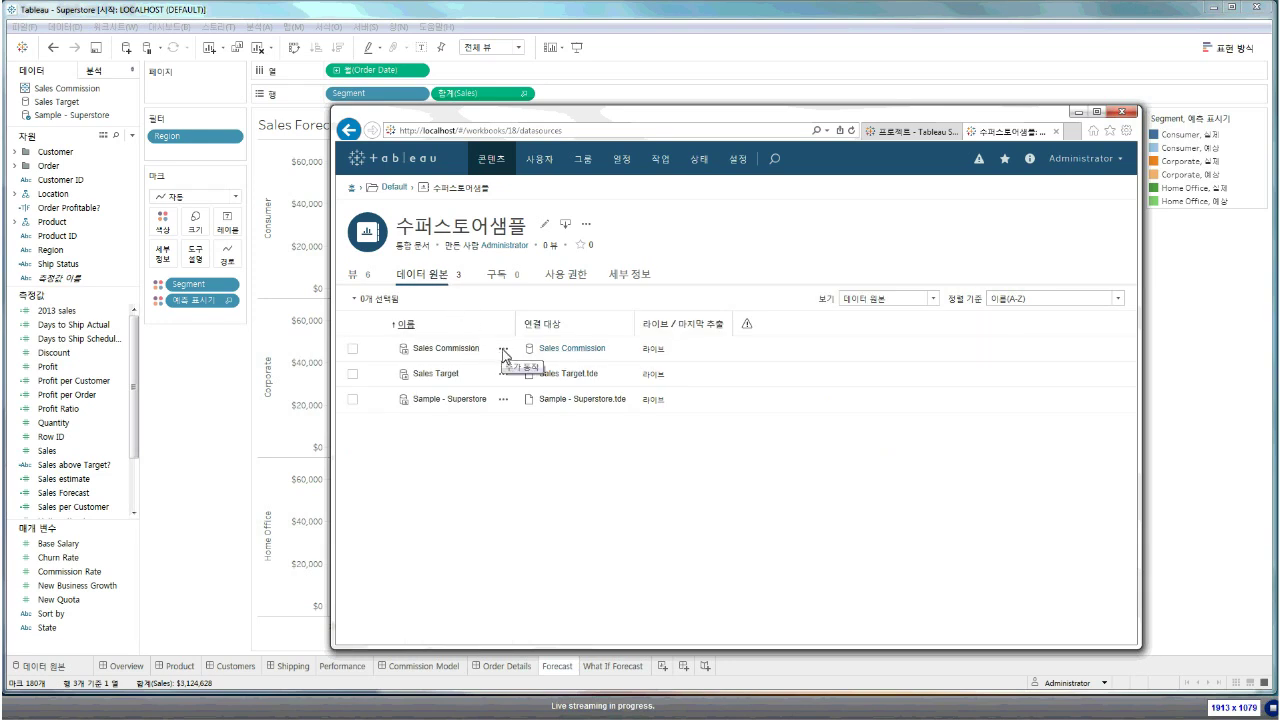
{"action": "left_click", "coordinate": [395, 187]}
{"action": "left_click", "coordinate": [512, 274]}
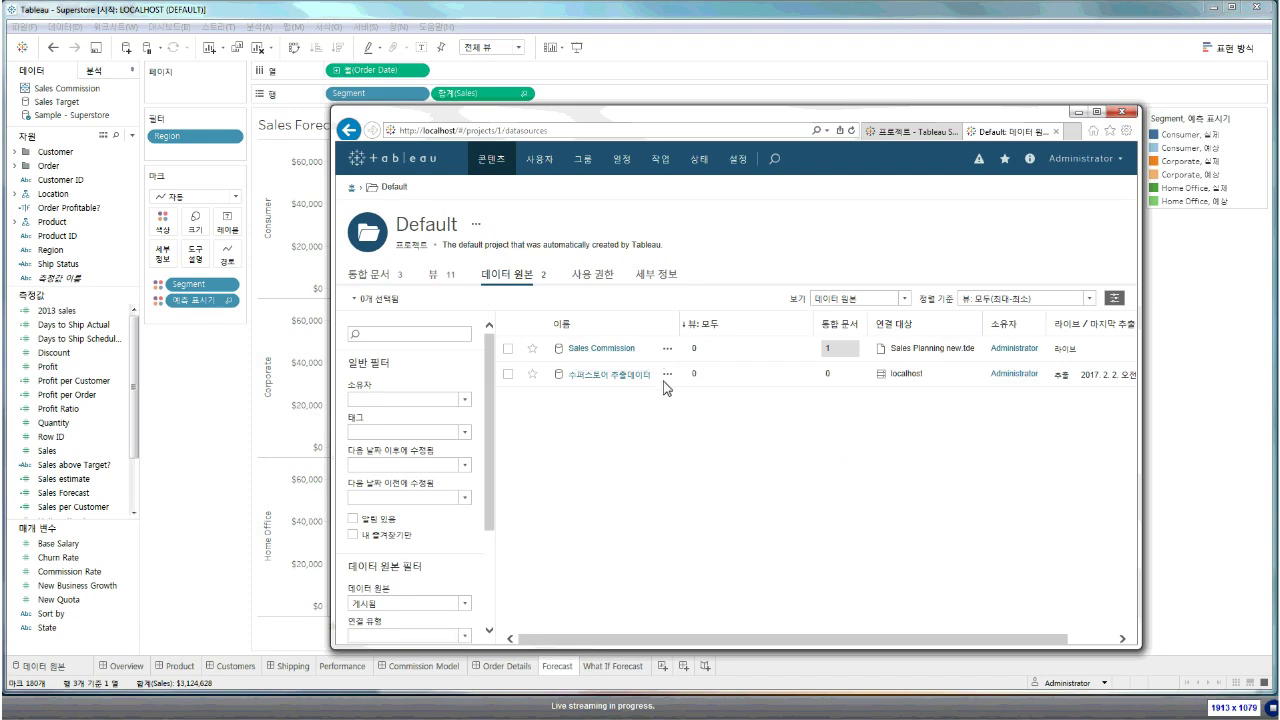
{"action": "left_click", "coordinate": [262, 450]}
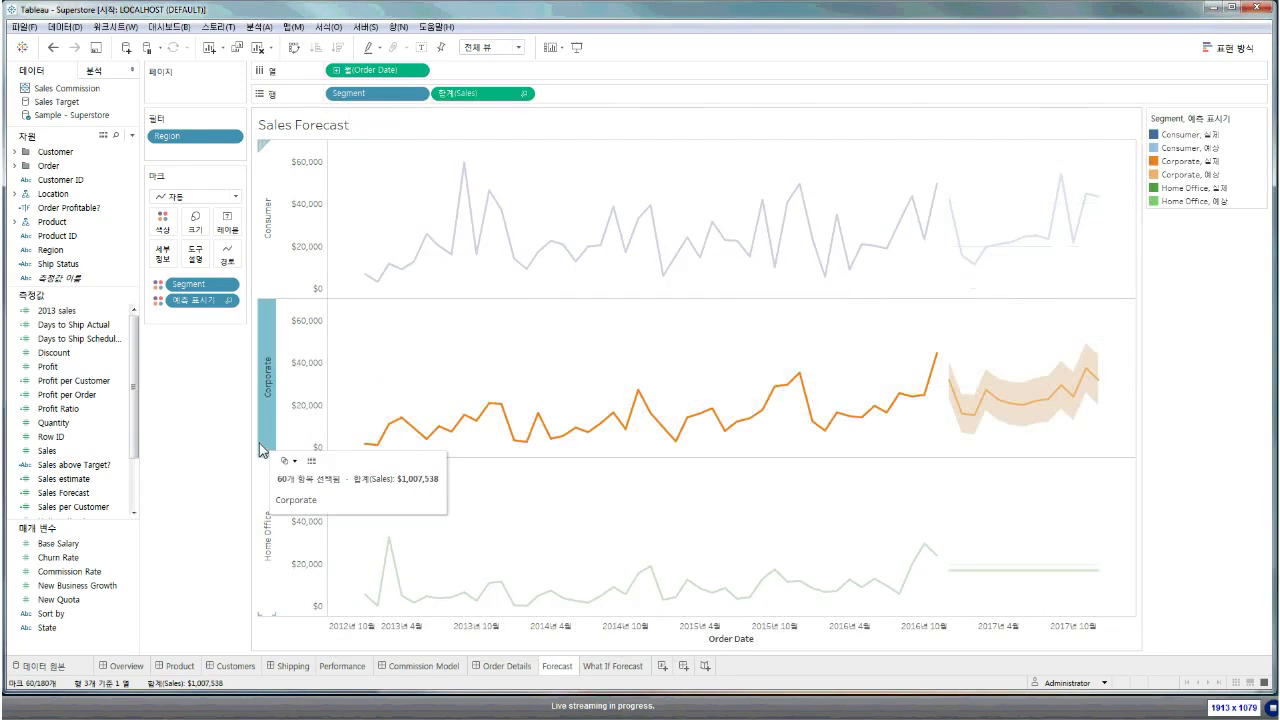
Open the 수퍼스토어 주문/반품 data source, sign in to localhost PostgreSQL, and load the preview
{"action": "left_click", "coordinate": [262, 450]}
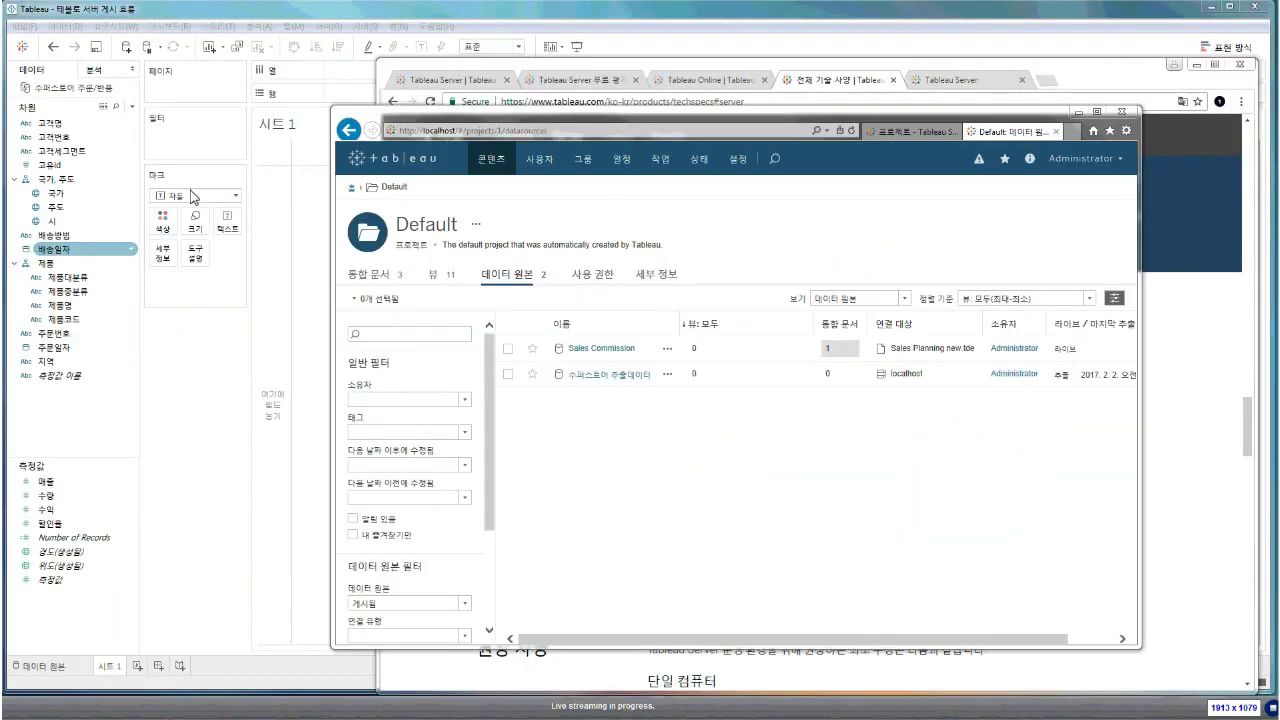
{"action": "left_click", "coordinate": [133, 261]}
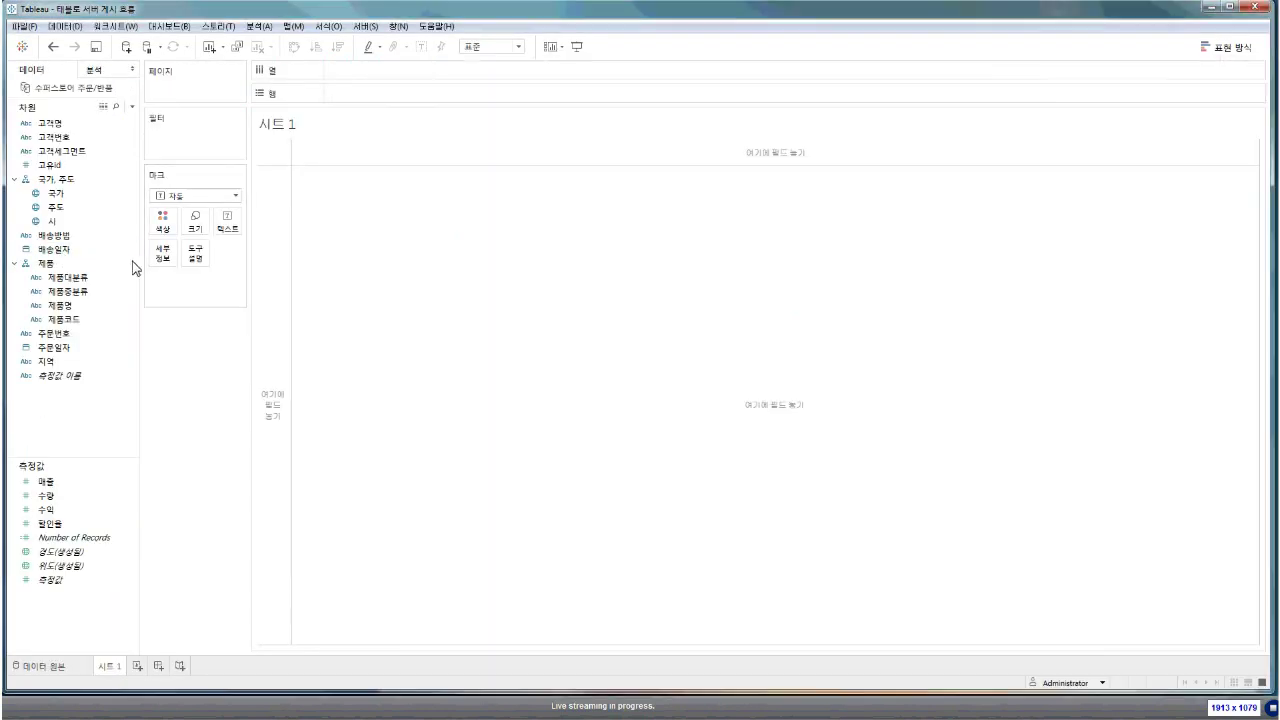
{"action": "right_click", "coordinate": [84, 98]}
{"action": "left_click", "coordinate": [68, 100]}
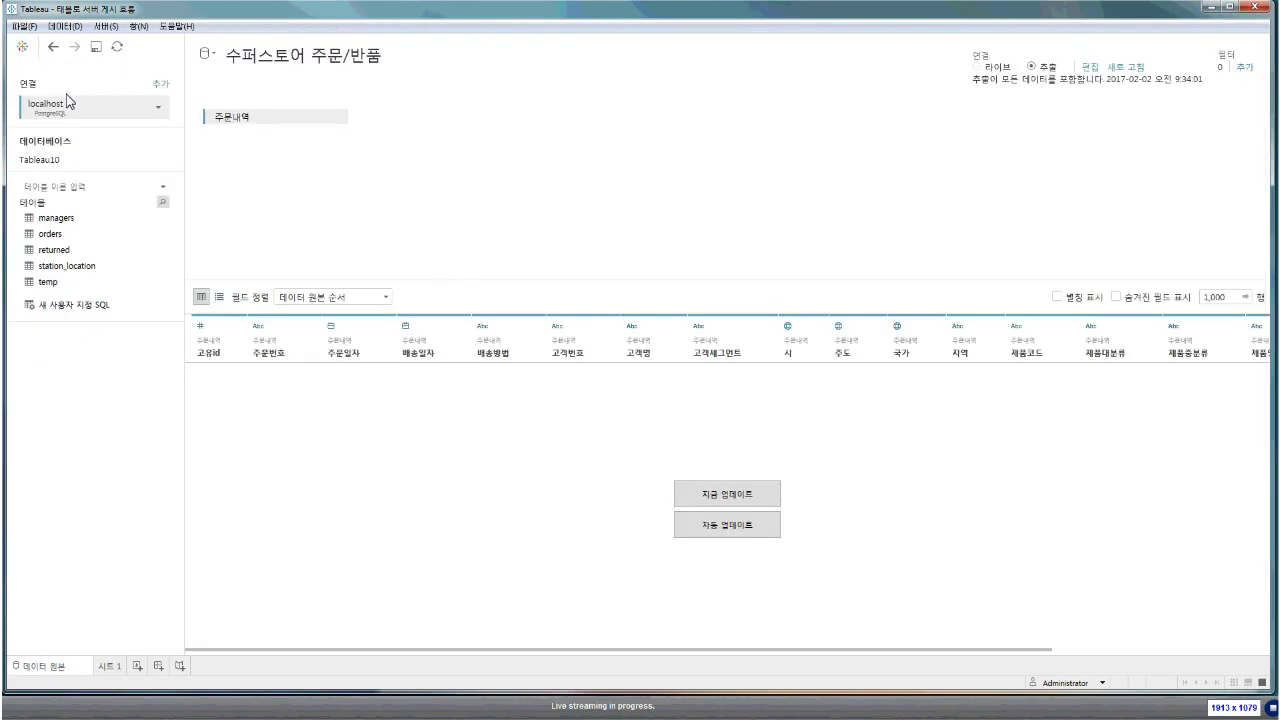
{"action": "right_click", "coordinate": [98, 117]}
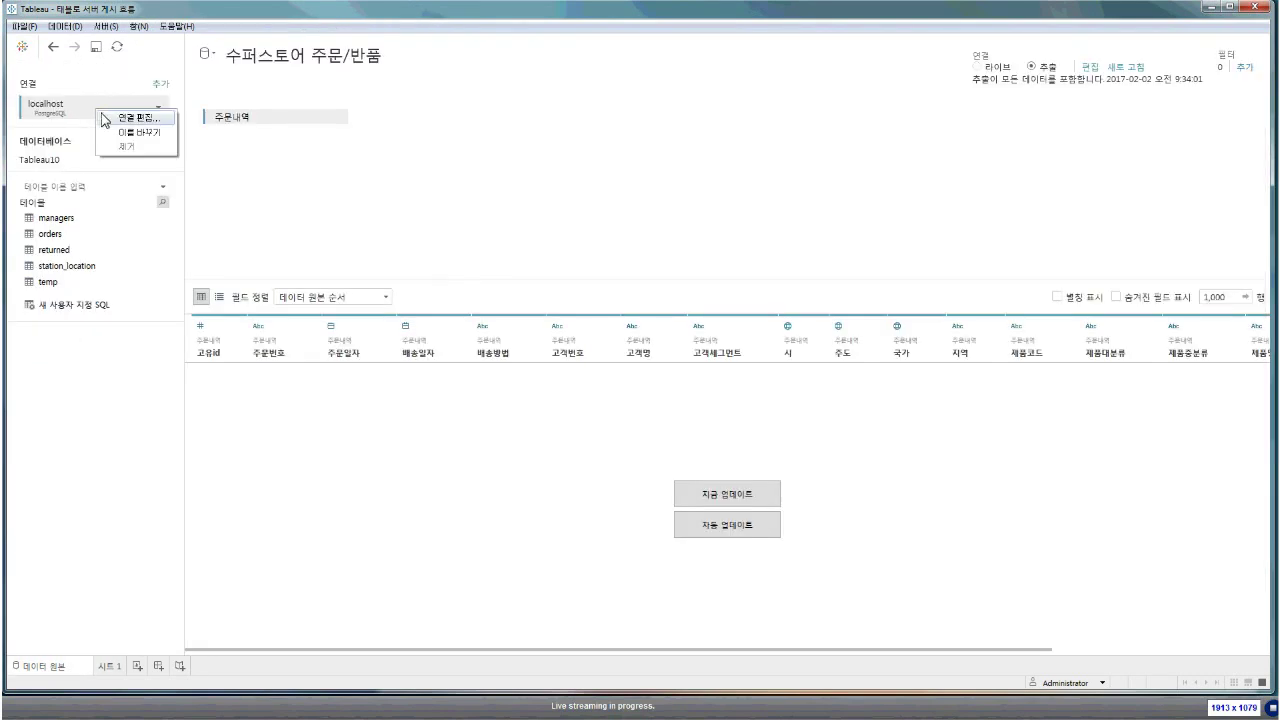
{"action": "left_click", "coordinate": [105, 117]}
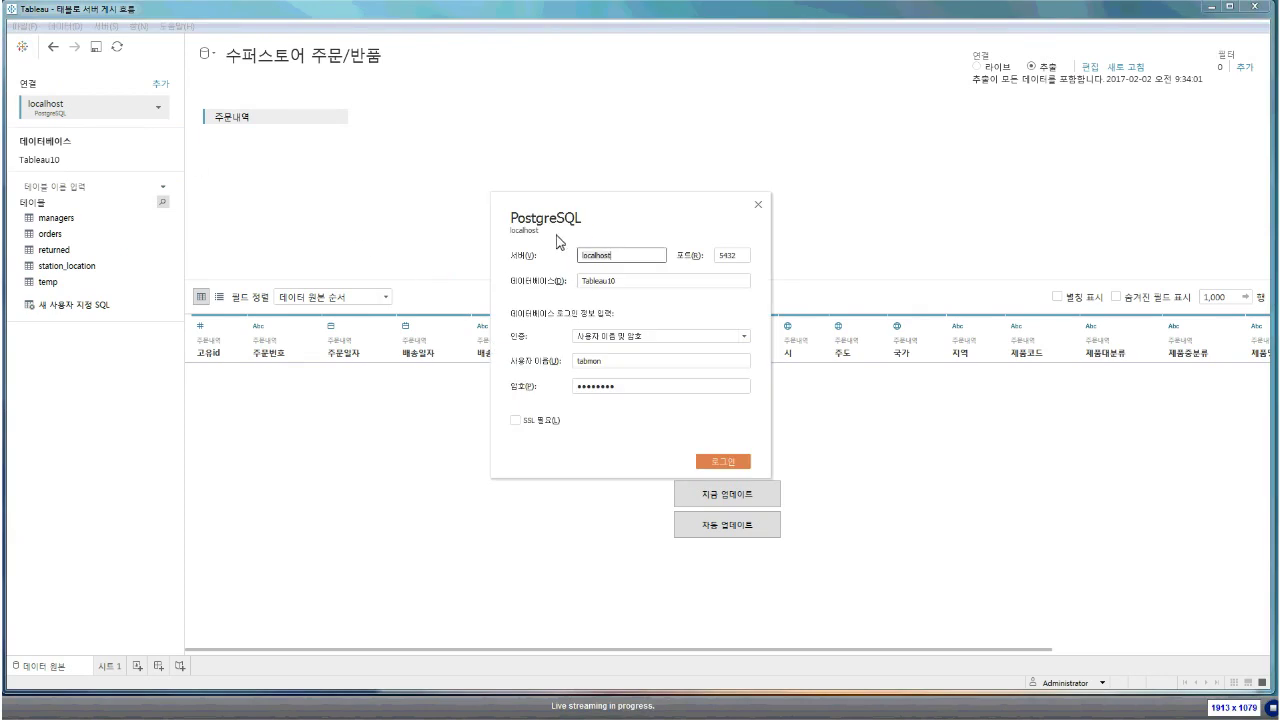
{"action": "left_click", "coordinate": [712, 463]}
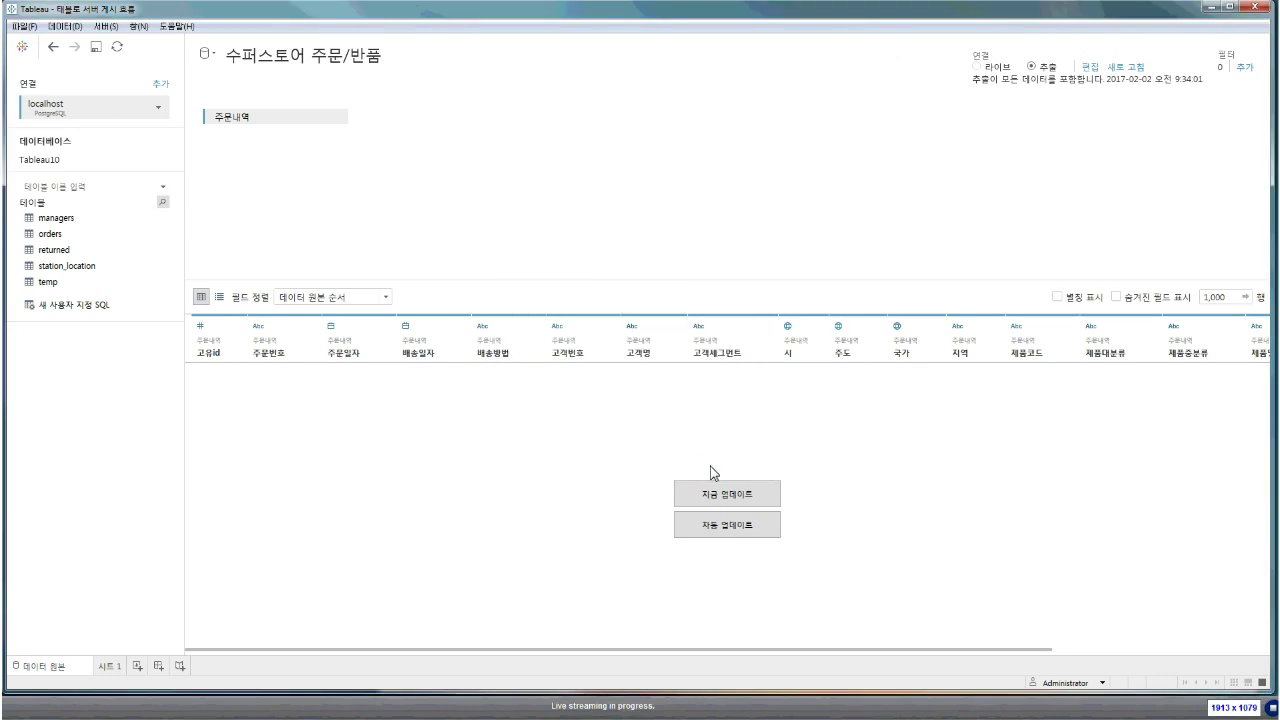
{"action": "left_click", "coordinate": [772, 524]}
{"action": "left_click", "coordinate": [733, 503]}
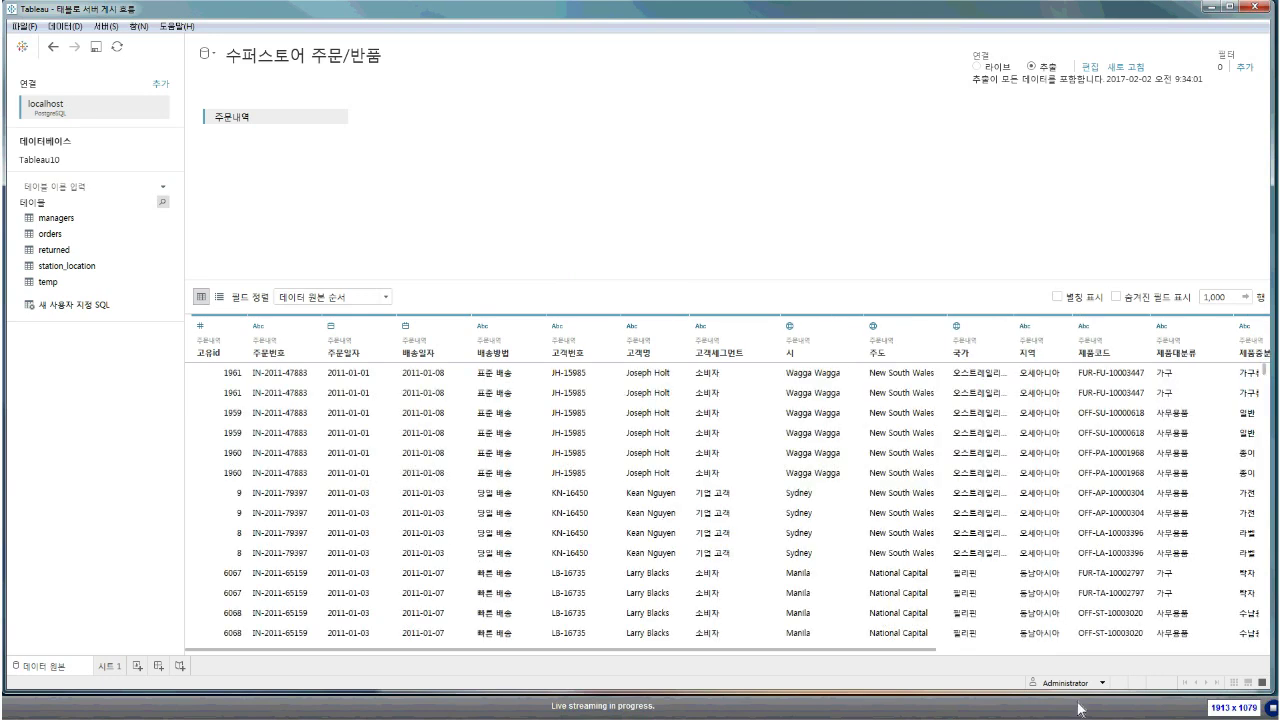
{"action": "scroll", "coordinate": [926, 662], "scroll_direction": "right", "scroll_amount": 1}
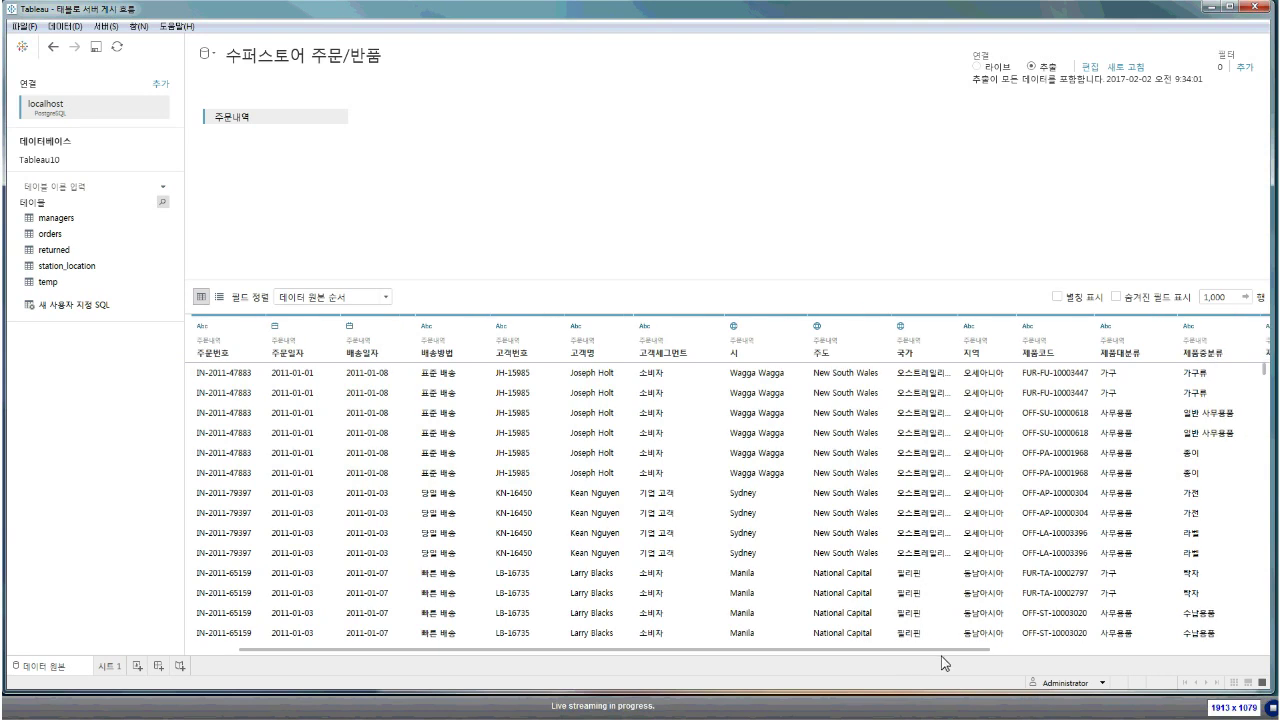
Toggle the orders connection between 추출 and 라이브, leaving it on 라이브
{"action": "left_click", "coordinate": [110, 667]}
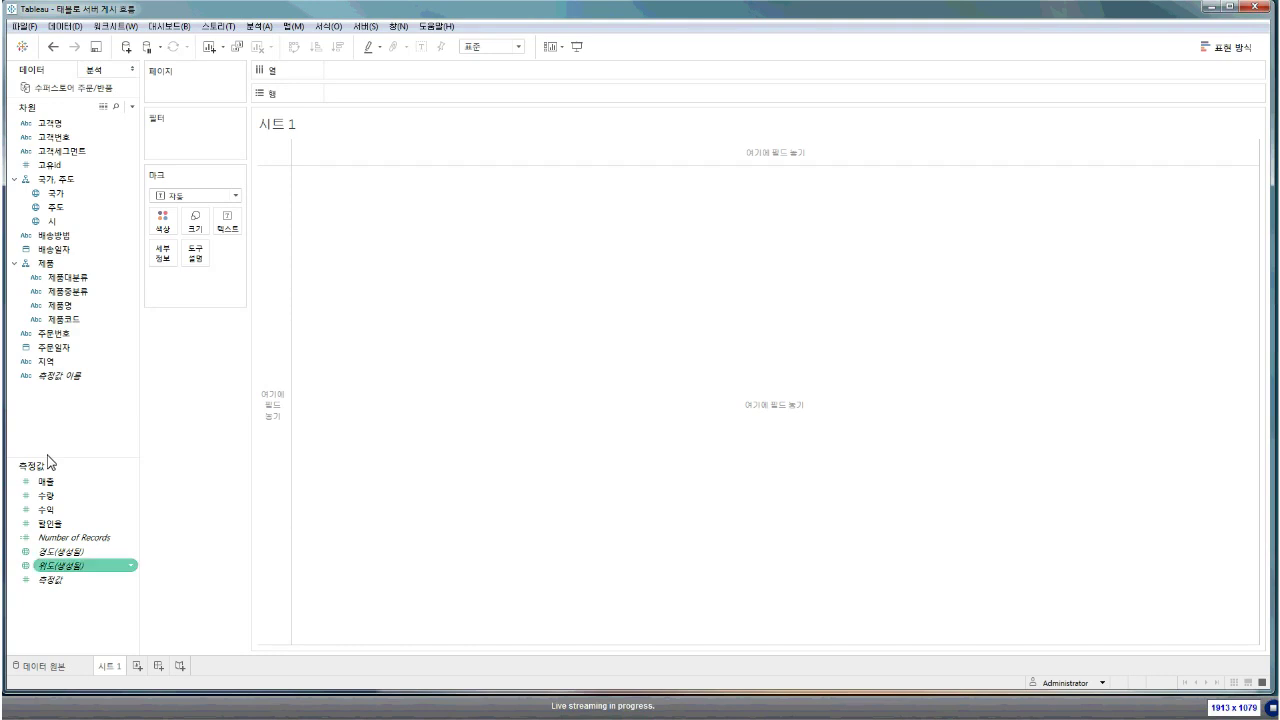
{"action": "left_click", "coordinate": [52, 665]}
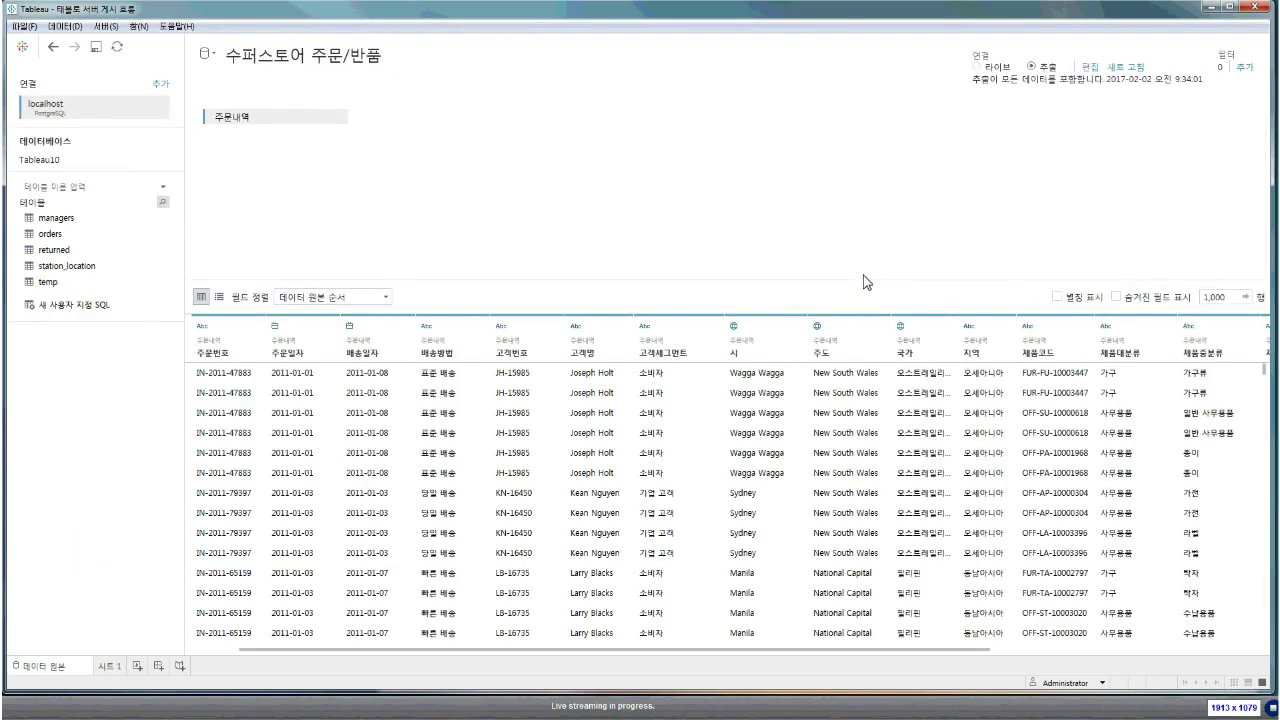
{"action": "left_click", "coordinate": [977, 66]}
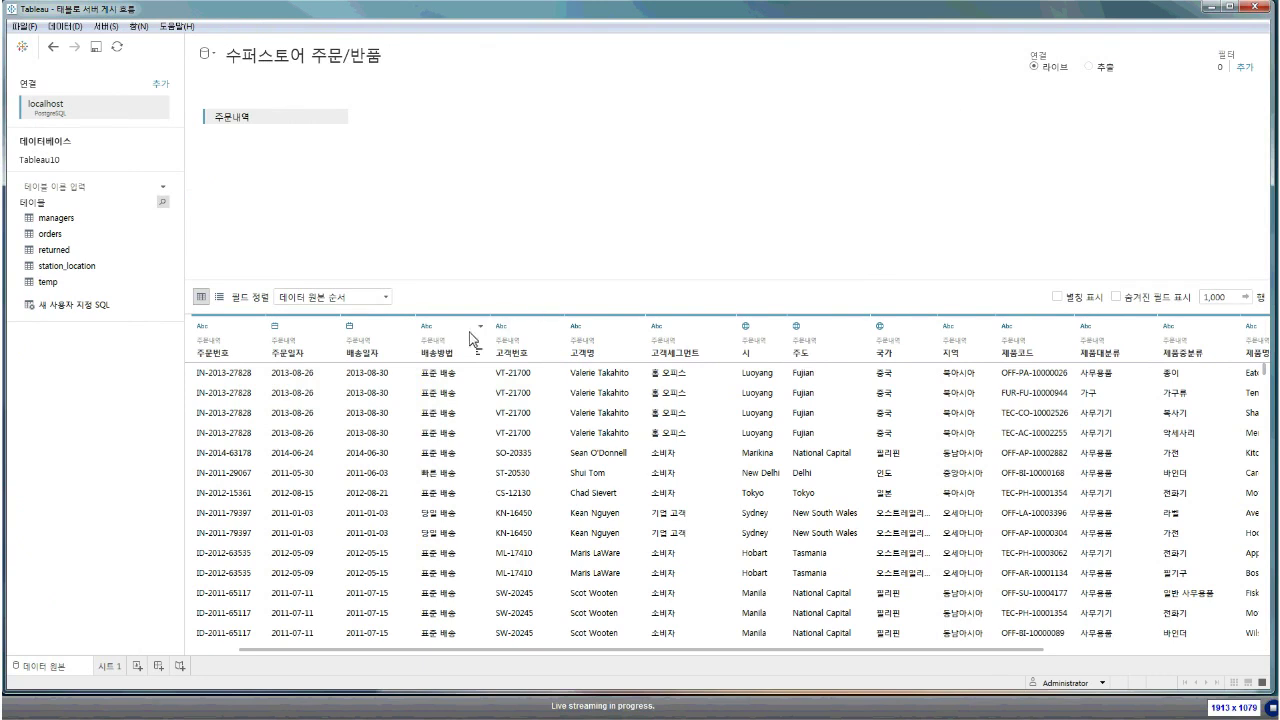
{"action": "left_click", "coordinate": [1051, 70]}
{"action": "left_click", "coordinate": [1089, 67]}
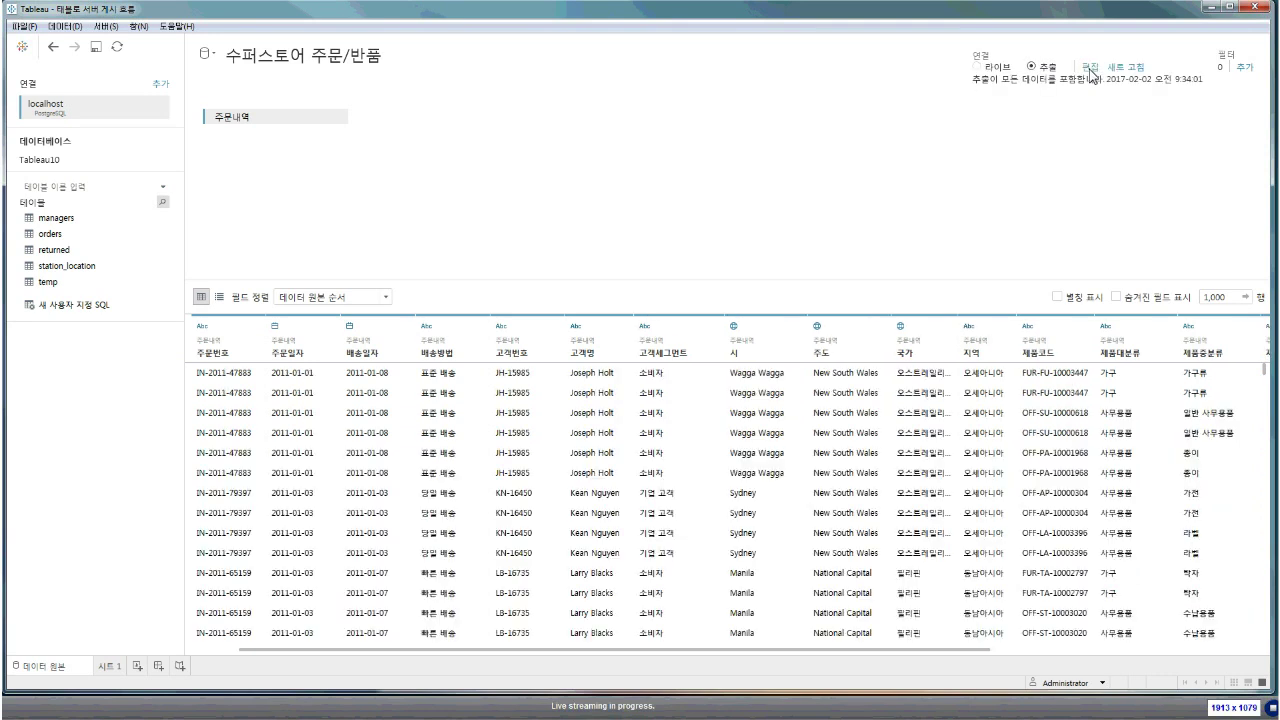
{"action": "left_click", "coordinate": [997, 67]}
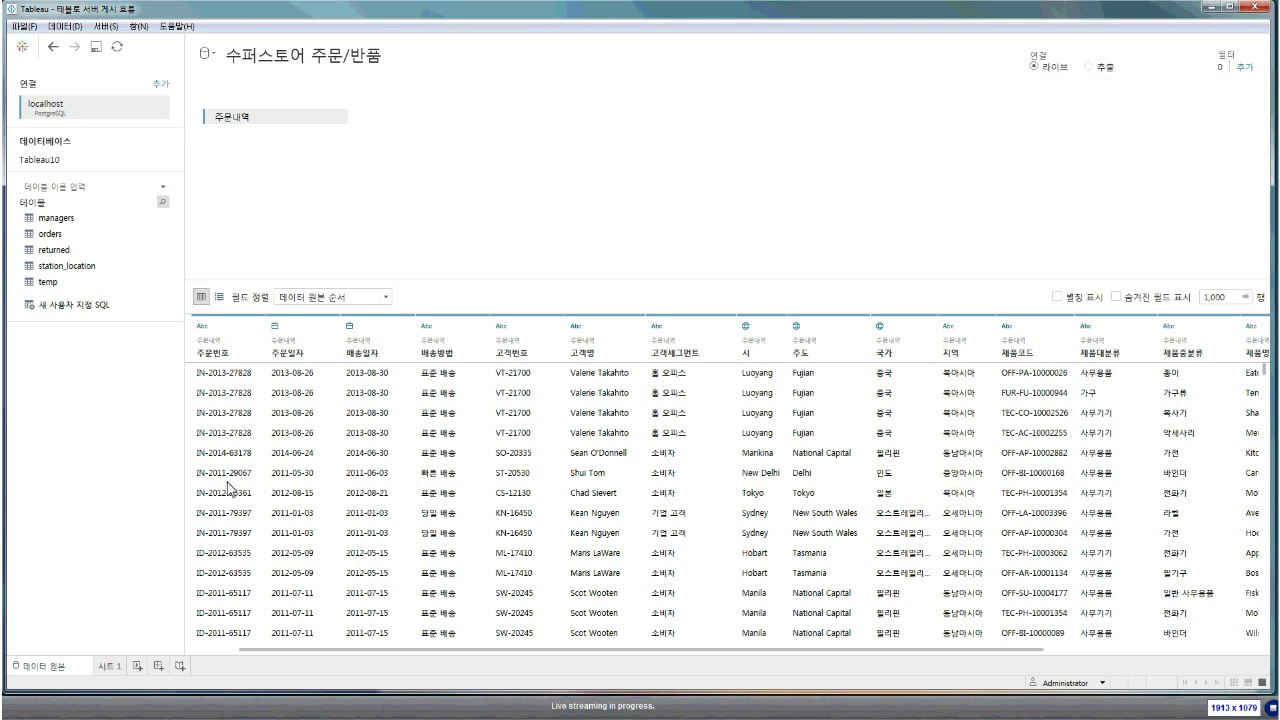
{"action": "left_click", "coordinate": [112, 667]}
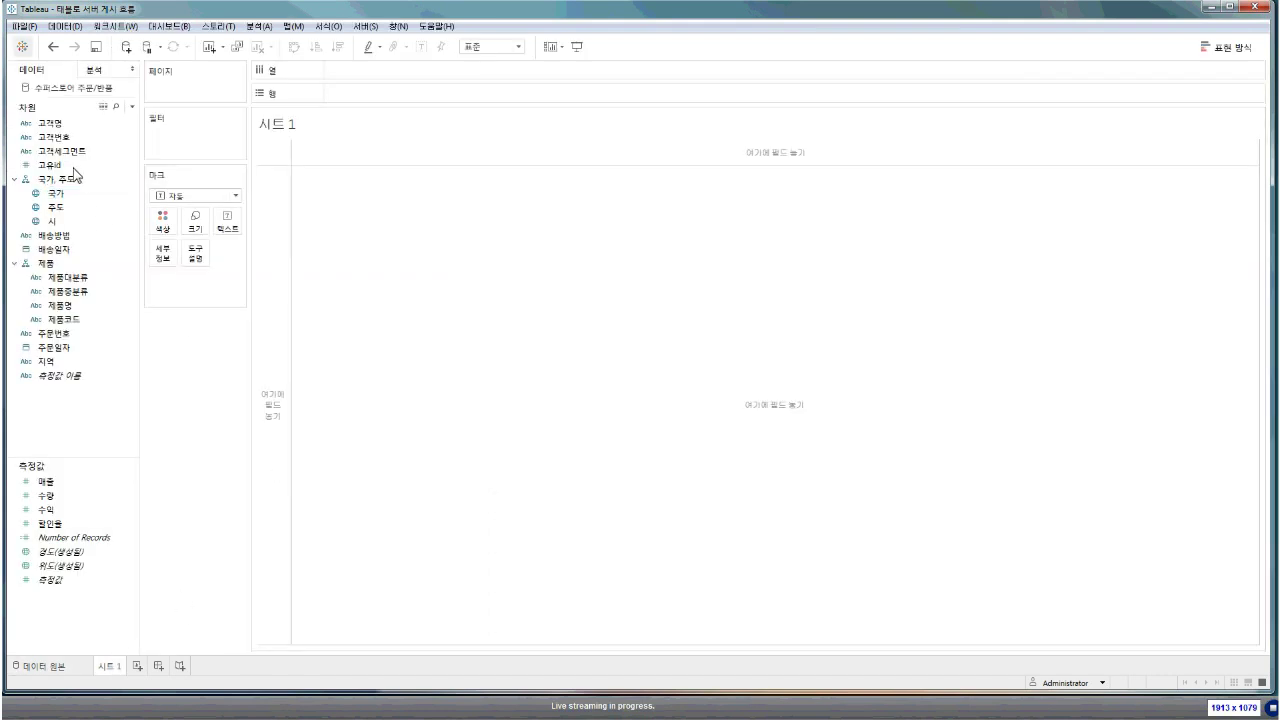
{"action": "left_click", "coordinate": [31, 27]}
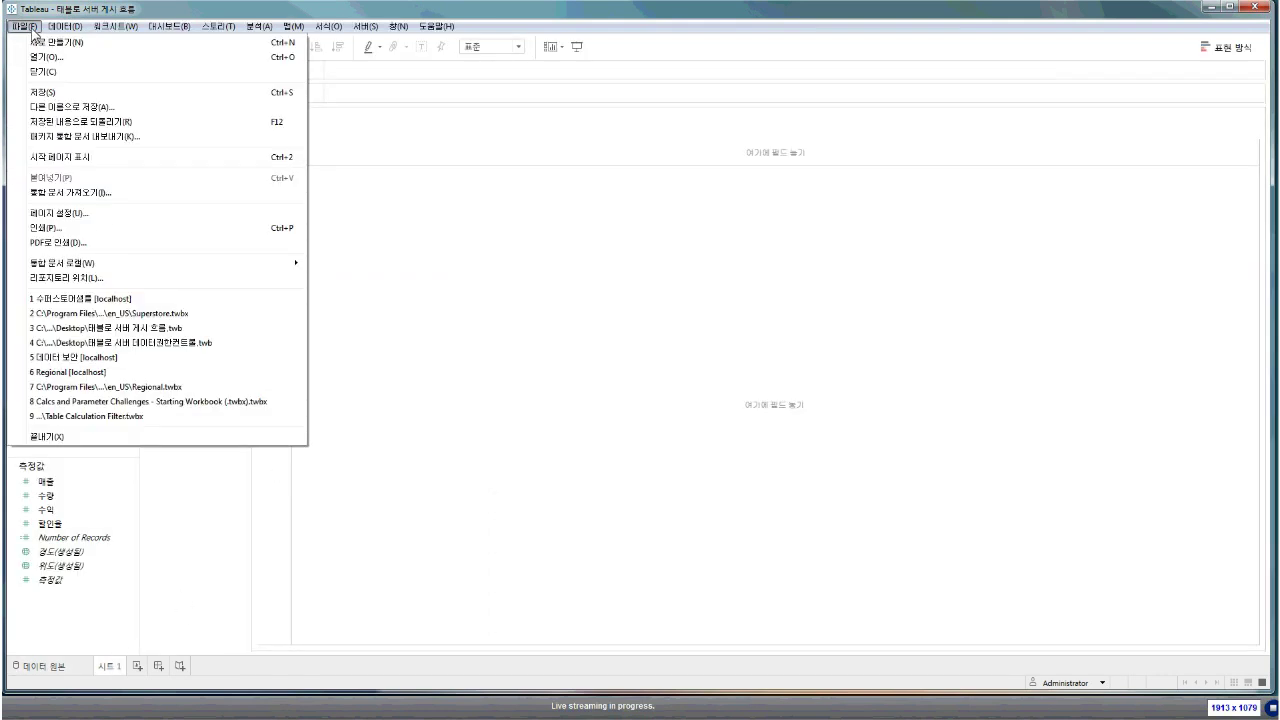
{"action": "left_click", "coordinate": [31, 28]}
{"action": "left_click", "coordinate": [363, 27]}
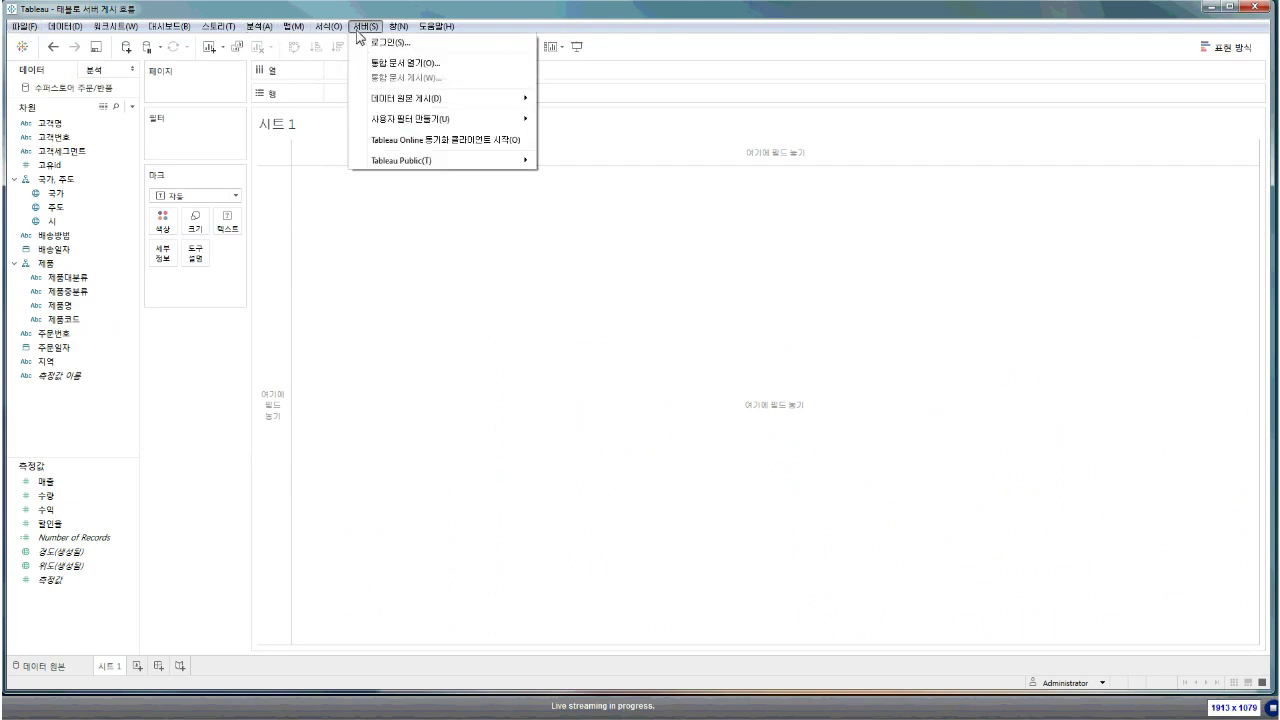
{"action": "mouse_move", "coordinate": [70, 28]}
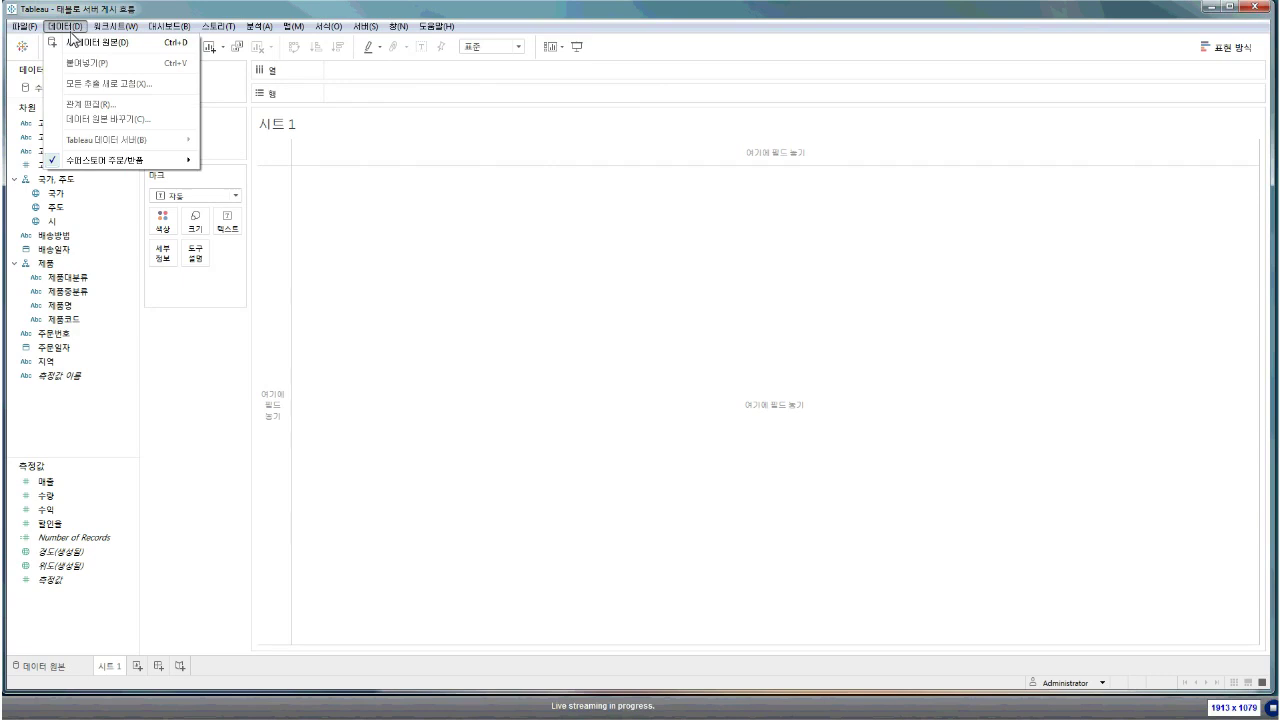
{"action": "mouse_move", "coordinate": [124, 161]}
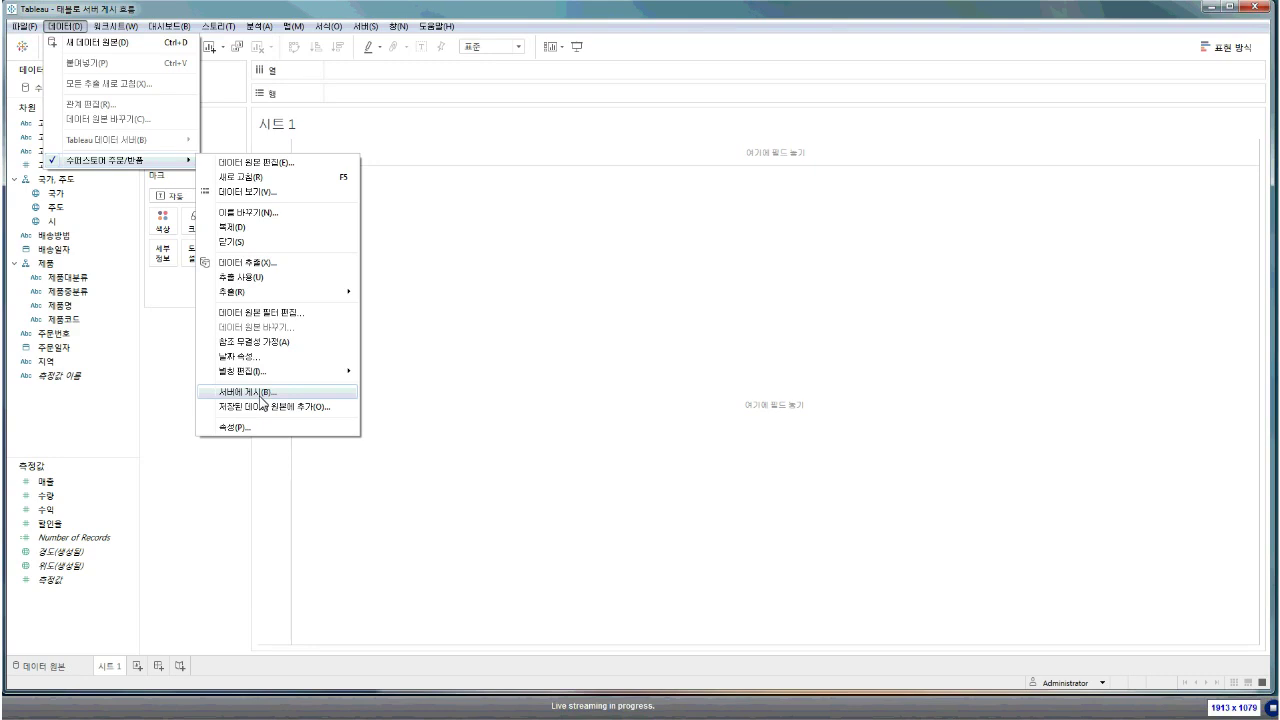
{"action": "left_click", "coordinate": [261, 396]}
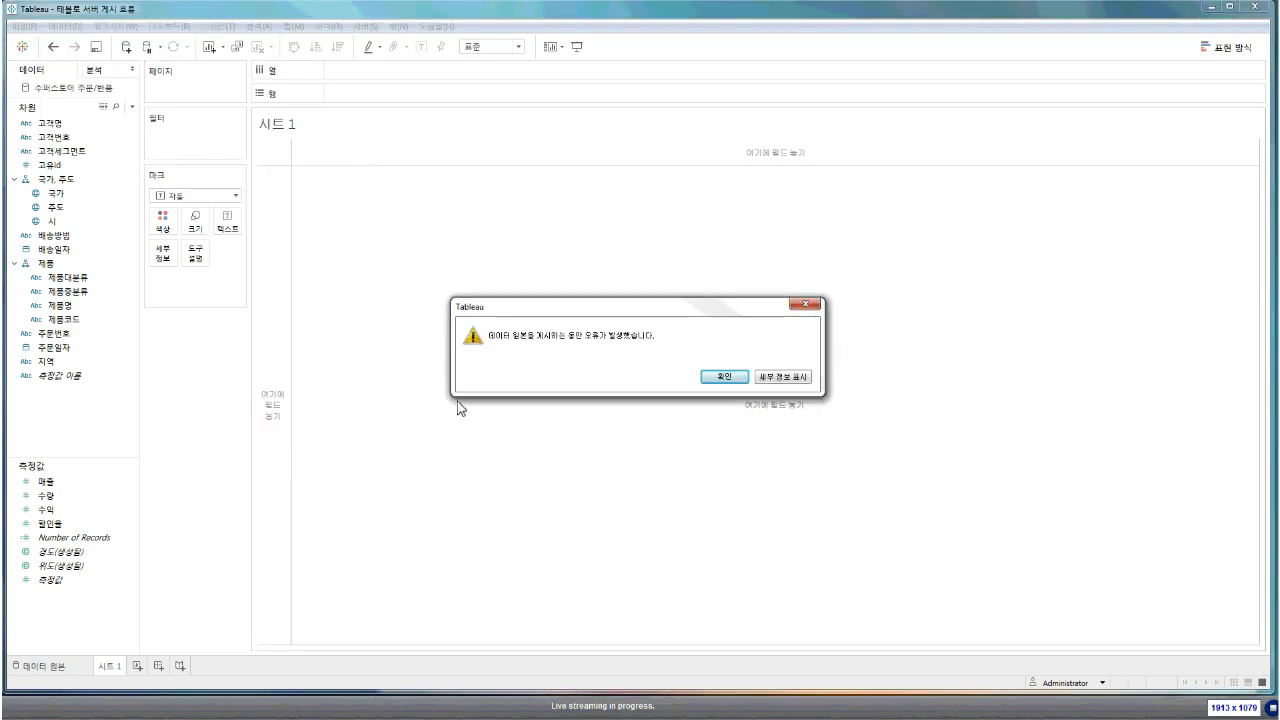
{"action": "left_click", "coordinate": [785, 377]}
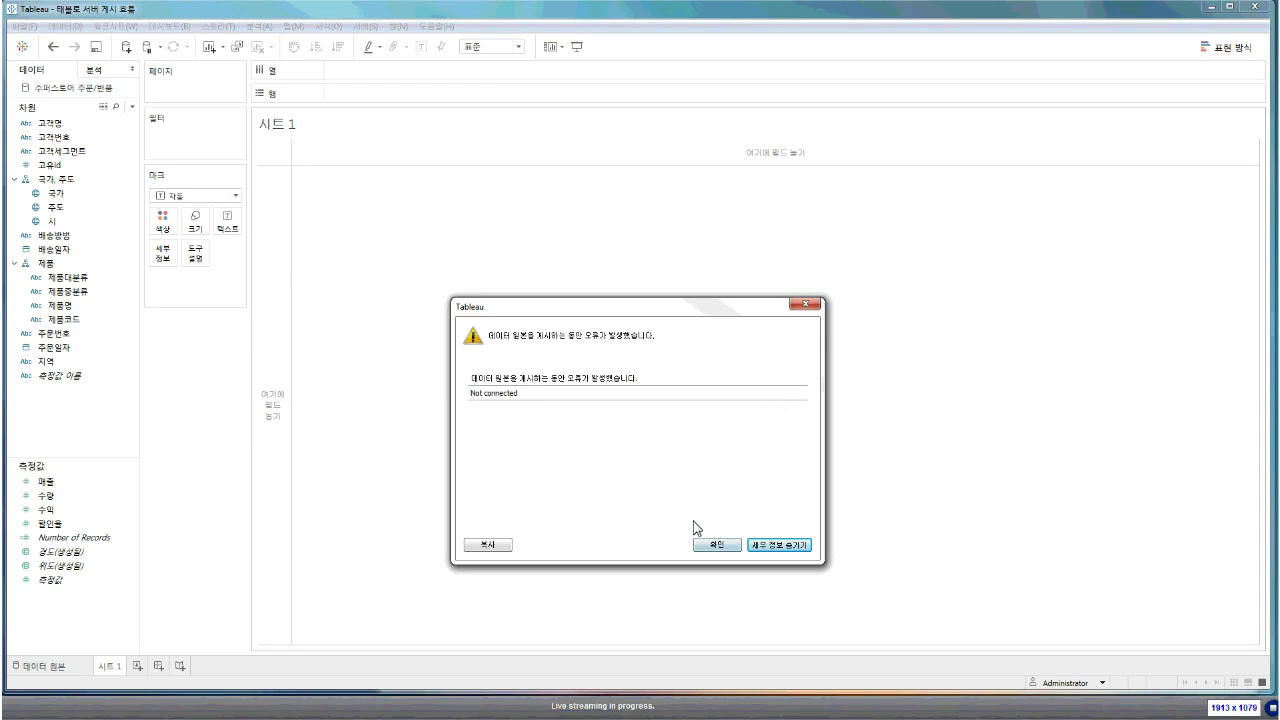
{"action": "left_click", "coordinate": [717, 546]}
{"action": "left_click", "coordinate": [28, 667]}
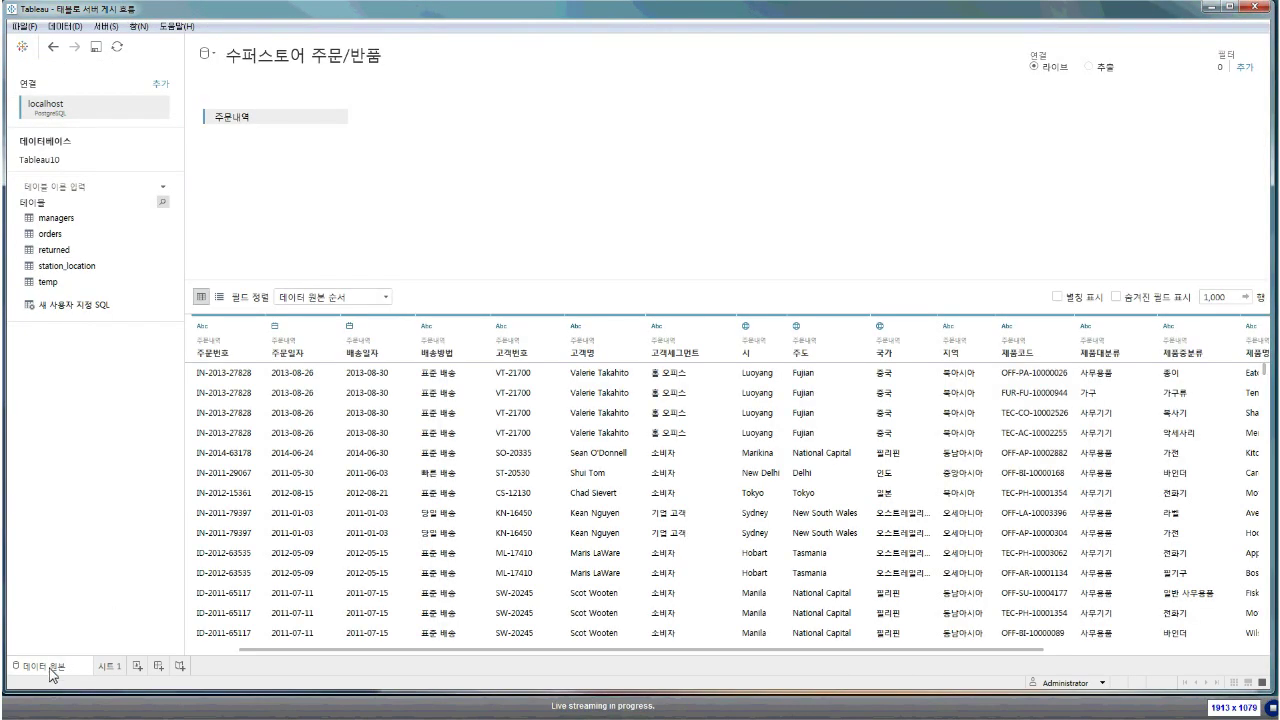
Refresh the live data with 지금 업데이트 and return to 시트 1
{"action": "left_click", "coordinate": [117, 47]}
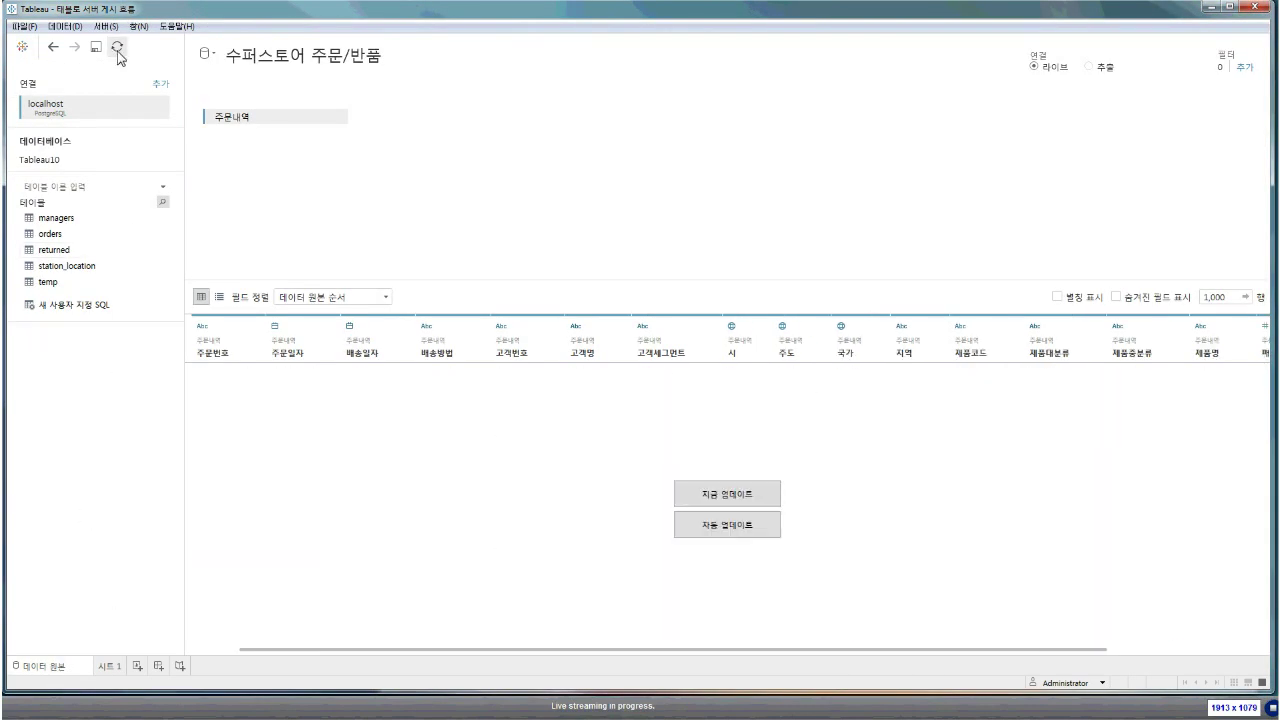
{"action": "left_click", "coordinate": [692, 494]}
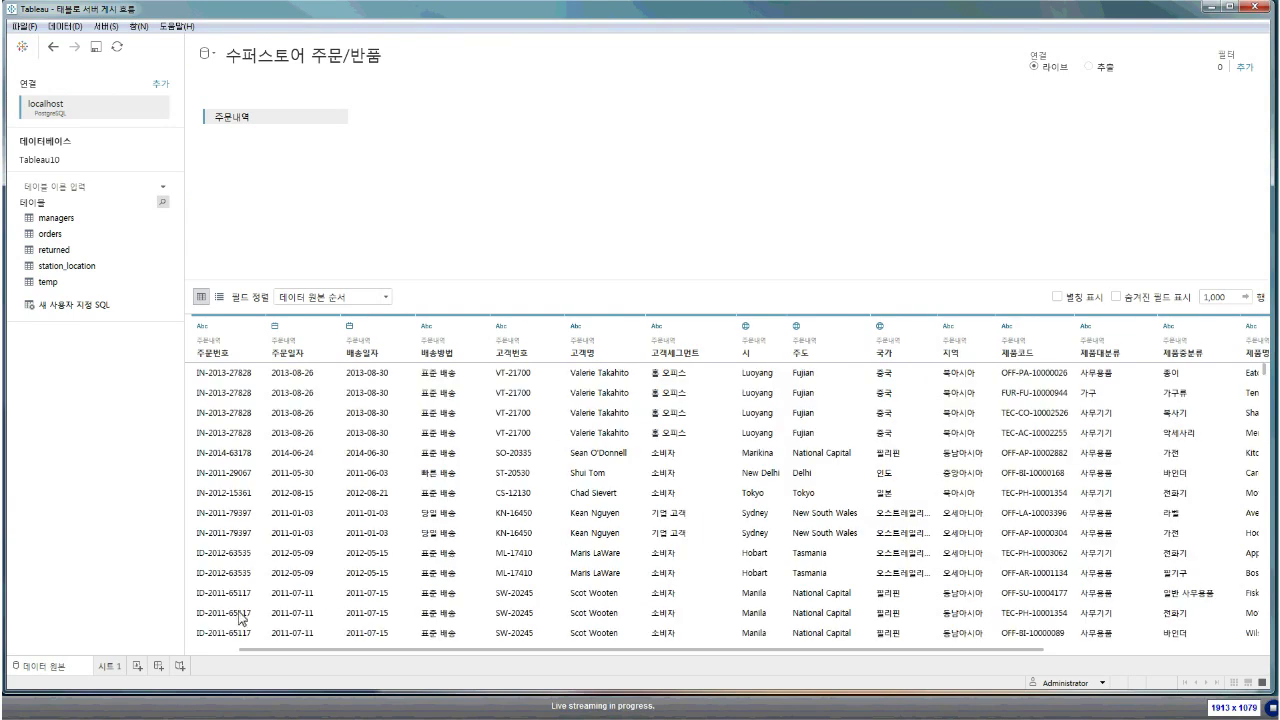
{"action": "left_click", "coordinate": [102, 670]}
Sign in to the localhost Tableau Server with the administrator credentials
{"action": "left_click", "coordinate": [65, 26]}
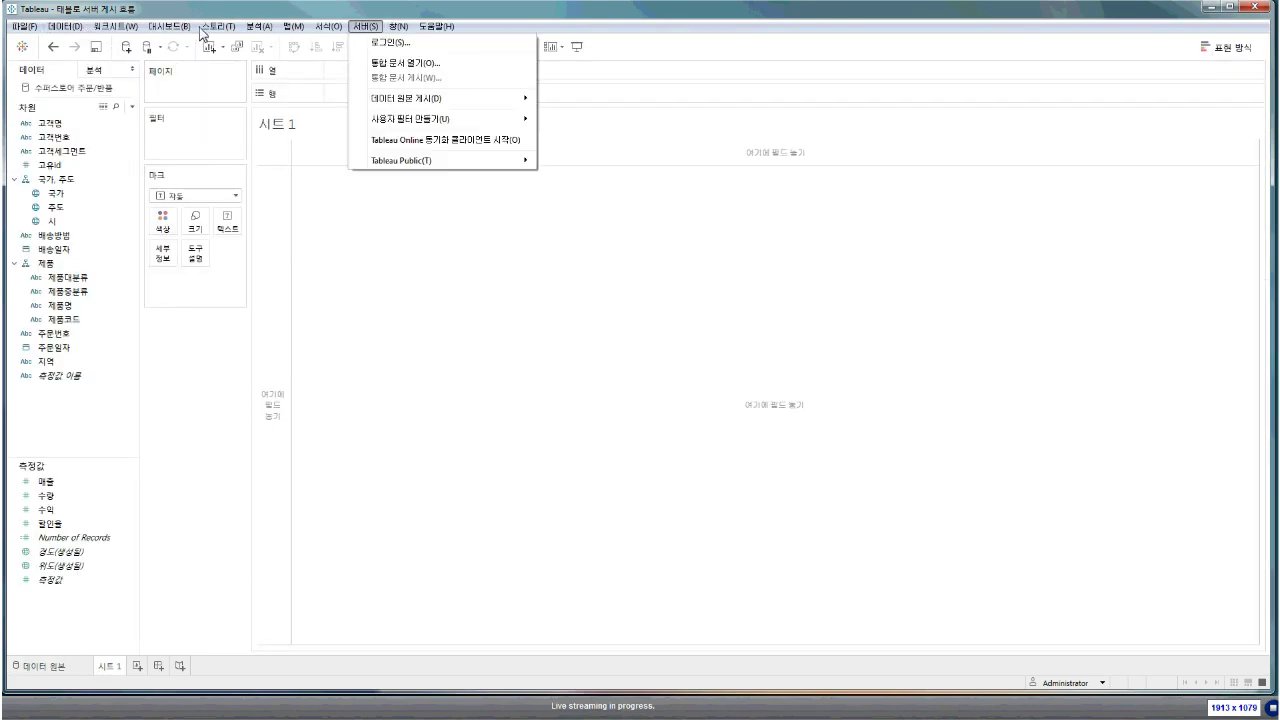
{"action": "left_click", "coordinate": [380, 30]}
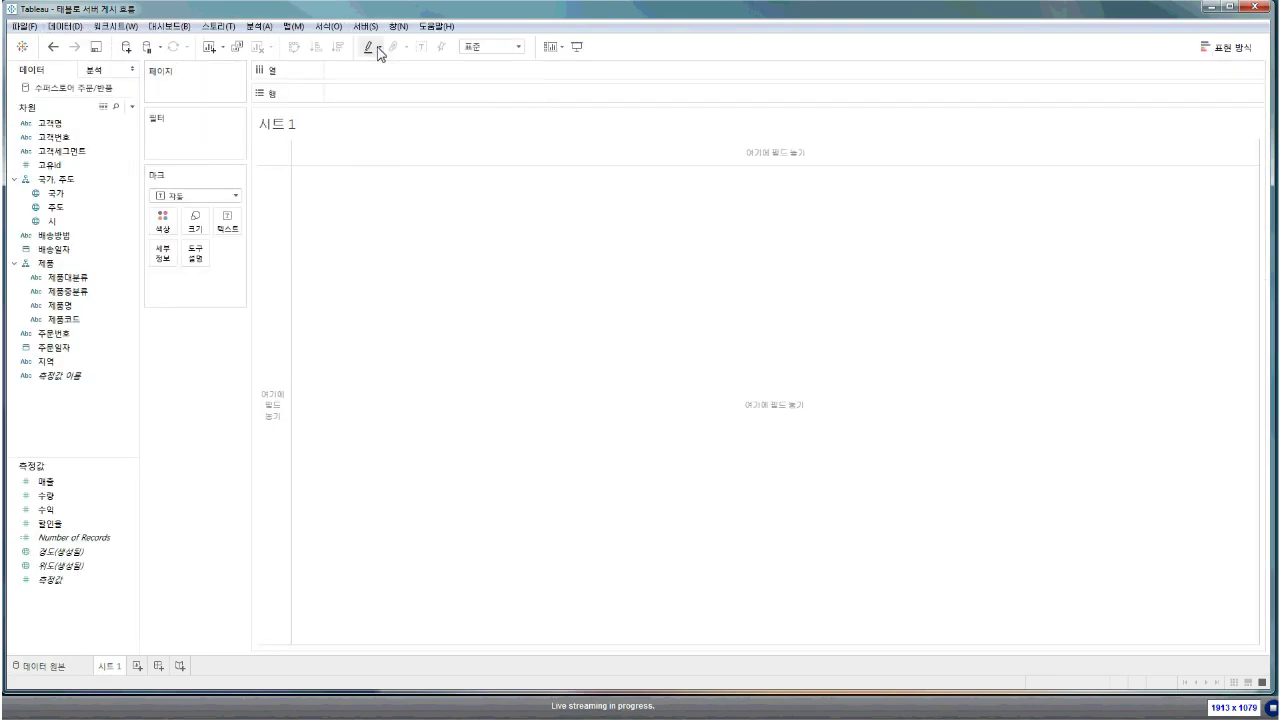
{"action": "left_click", "coordinate": [366, 26]}
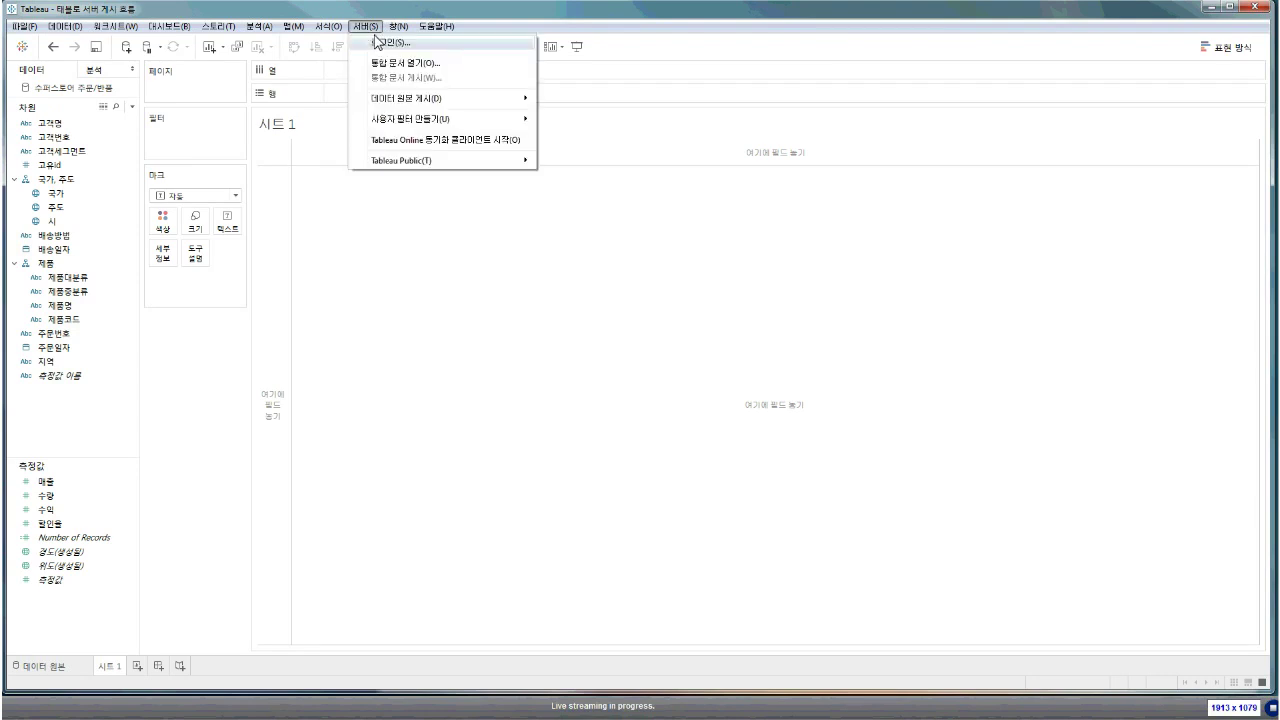
{"action": "left_click", "coordinate": [380, 41]}
{"action": "key", "text": "Return"}
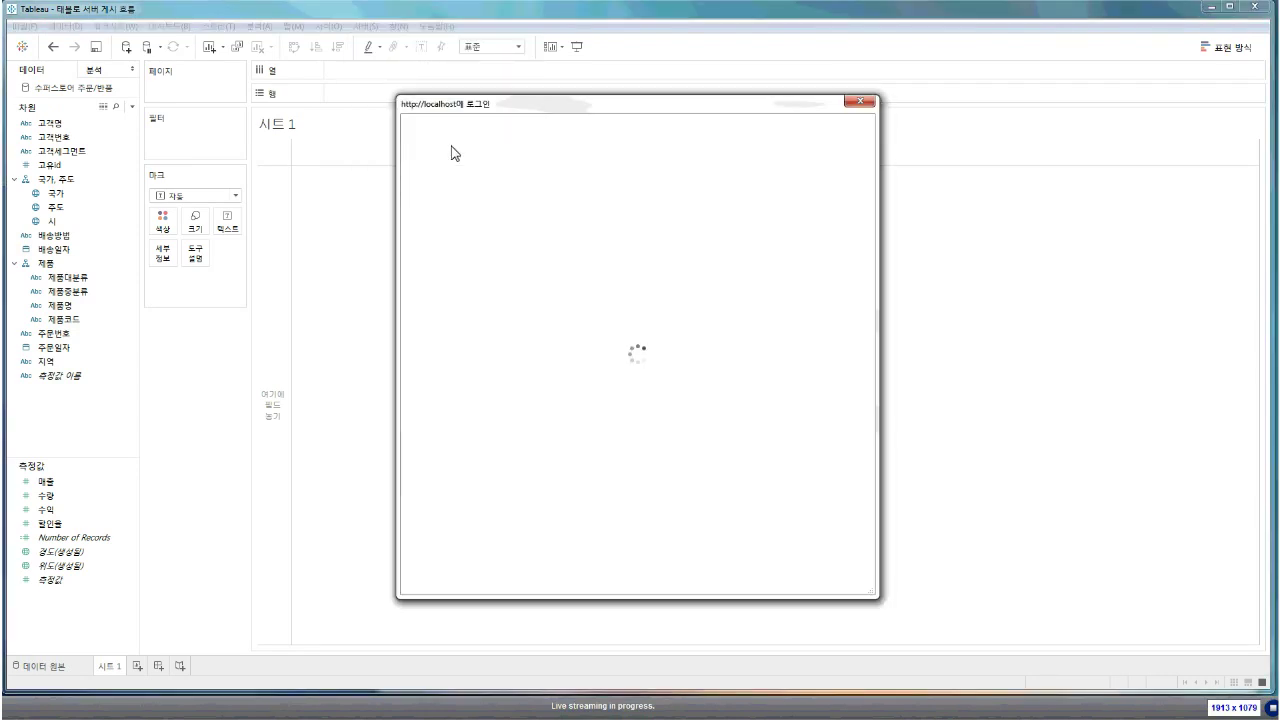
{"action": "type", "text": "ㅁ으"}
{"action": "key", "text": "BackSpace"}
{"action": "key", "text": "BackSpace"}
{"action": "key", "text": "BackSpace"}
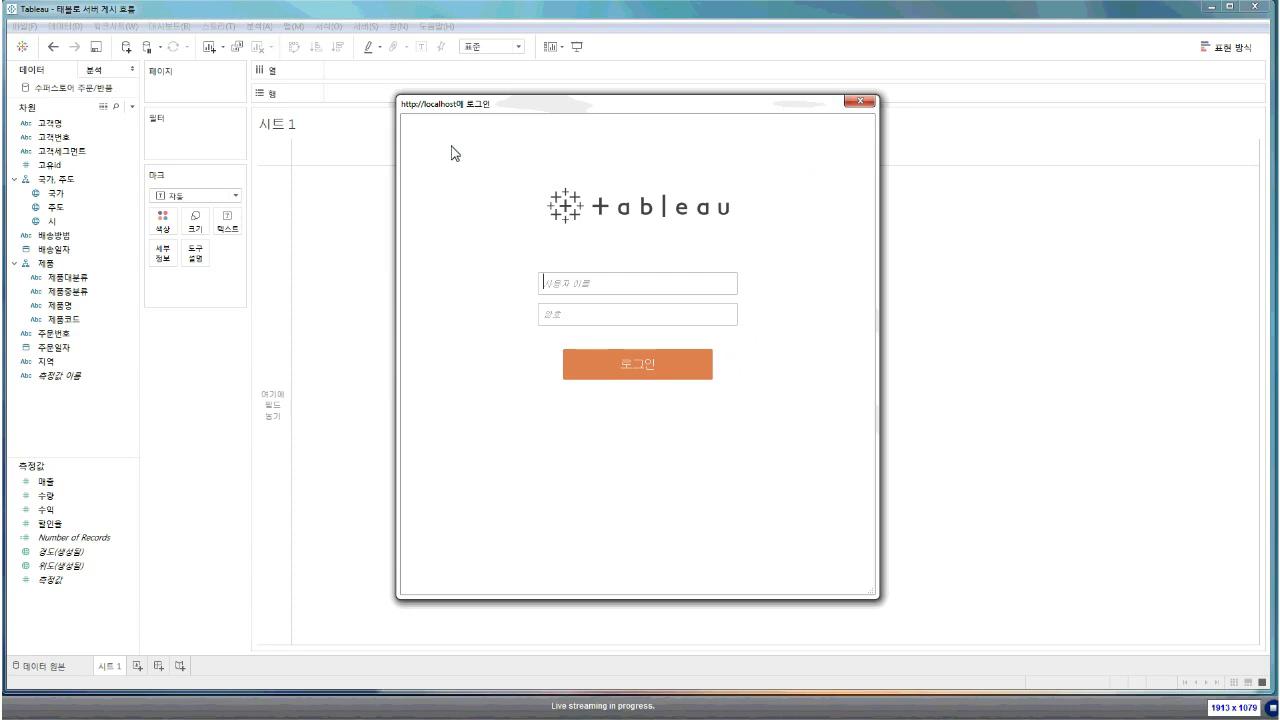
{"action": "type", "text": "administ"}
{"action": "key", "text": "BackSpace"}
{"action": "key", "text": "BackSpace"}
{"action": "key", "text": "BackSpace"}
{"action": "key", "text": "BackSpace"}
{"action": "type", "text": "admin"}
{"action": "key", "text": "Return"}
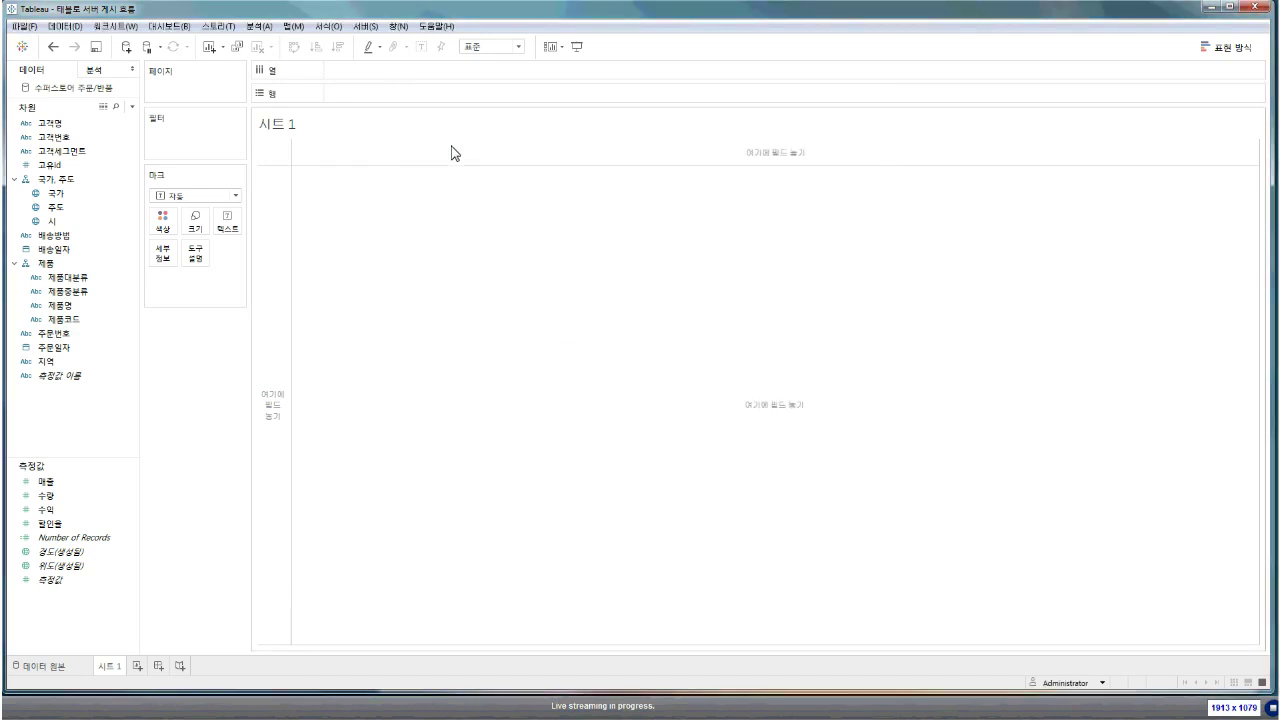
Start publishing the data source to the server, renaming it 수퍼스토어 라이브
{"action": "left_click", "coordinate": [76, 27]}
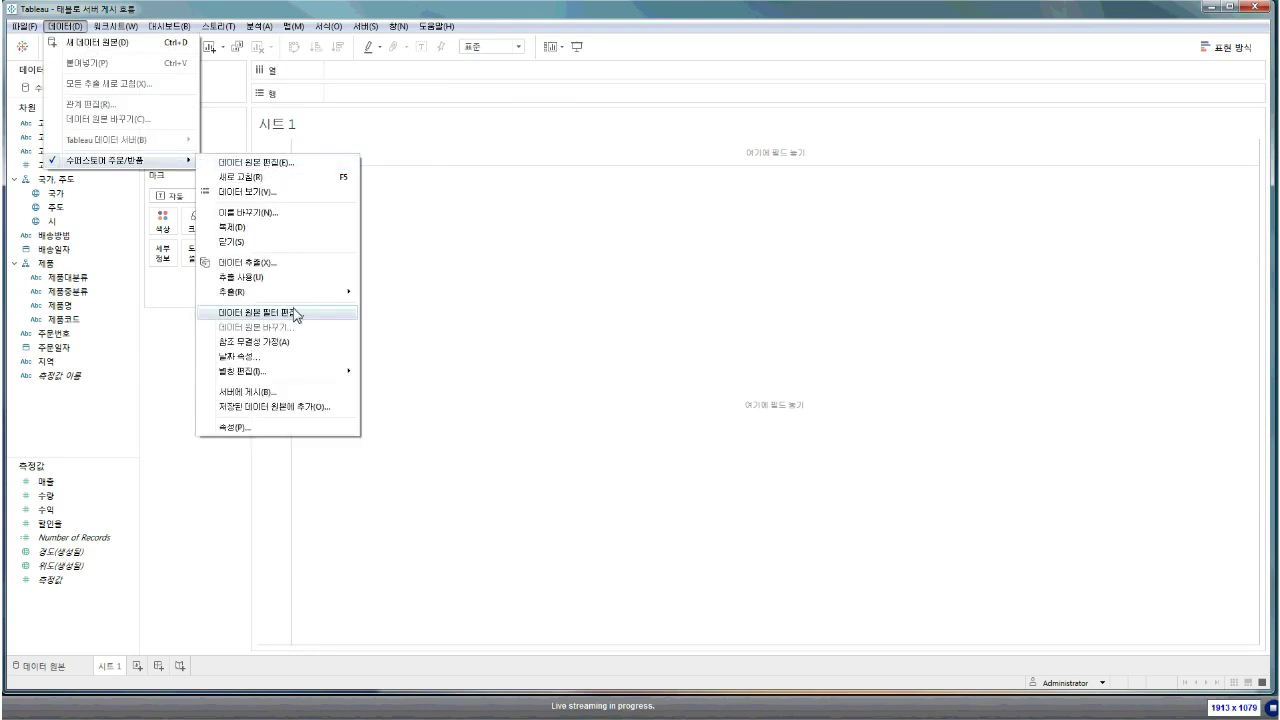
{"action": "left_click", "coordinate": [278, 392]}
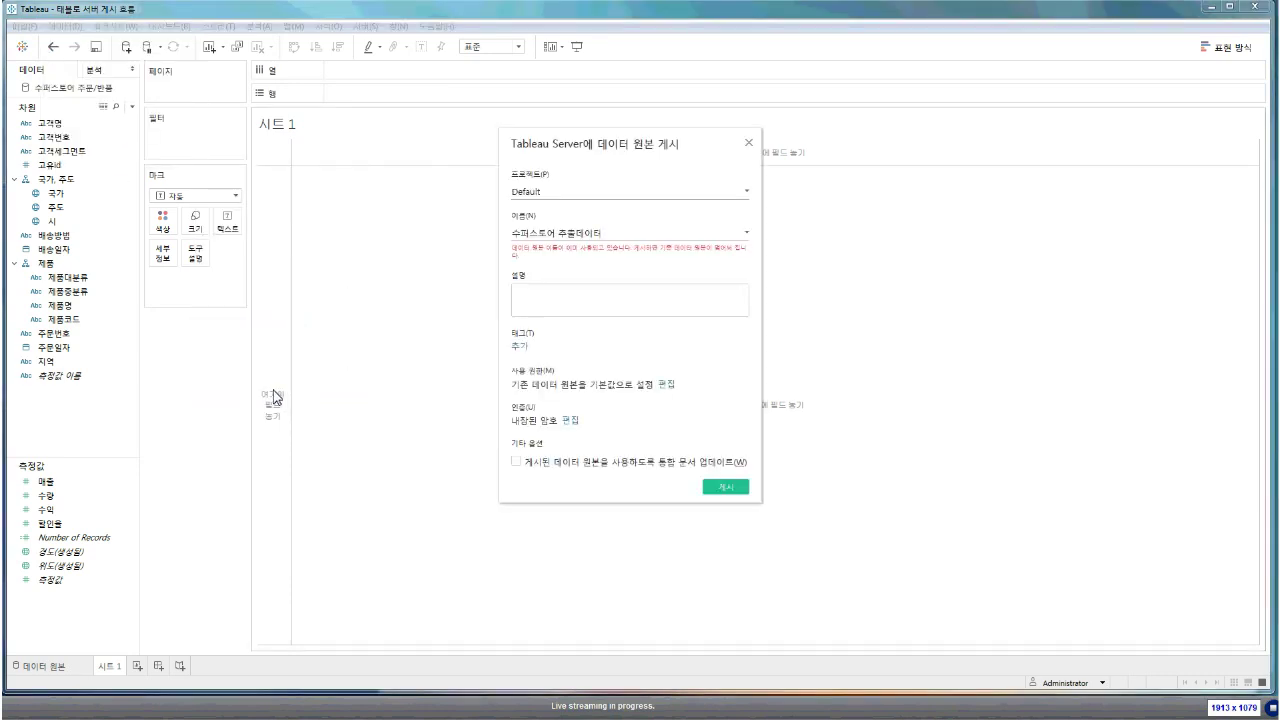
{"action": "left_click", "coordinate": [591, 248]}
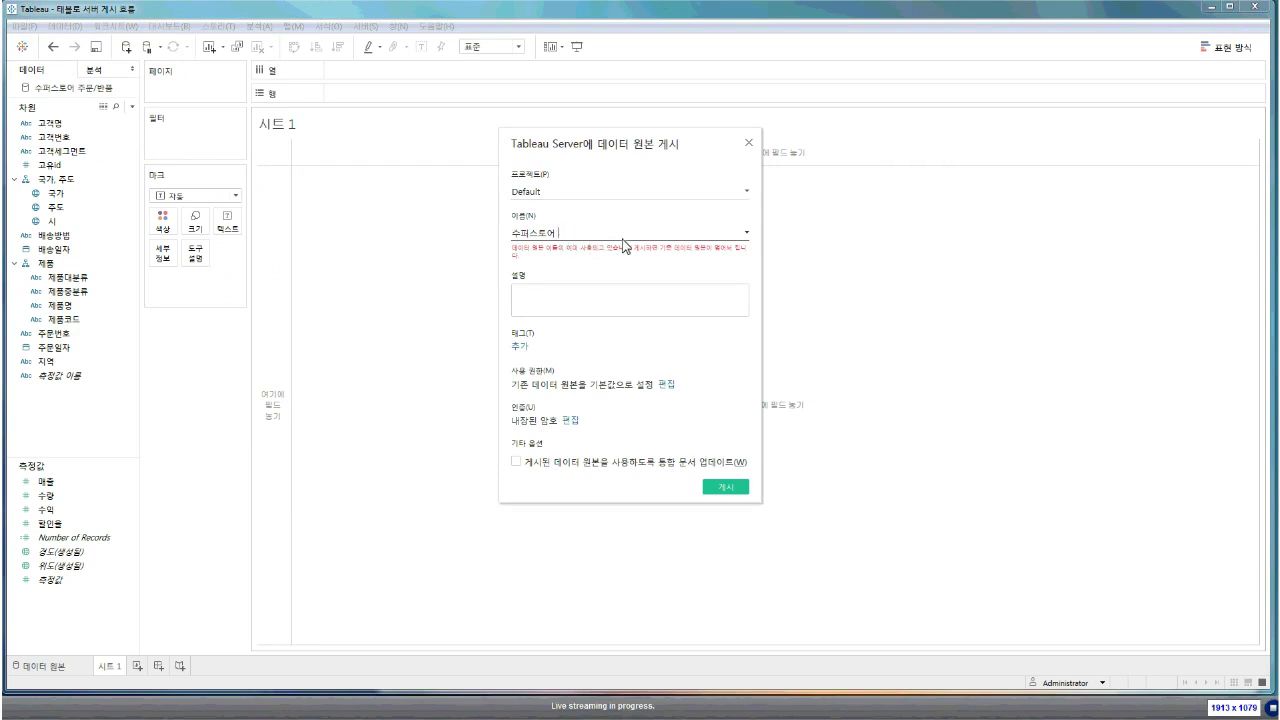
{"action": "key", "text": "BackSpace"}
{"action": "key", "text": "BackSpace"}
{"action": "key", "text": "BackSpace"}
{"action": "key", "text": "BackSpace"}
{"action": "key", "text": "BackSpace"}
{"action": "key", "text": "BackSpace"}
{"action": "type", "text": "라이브"}
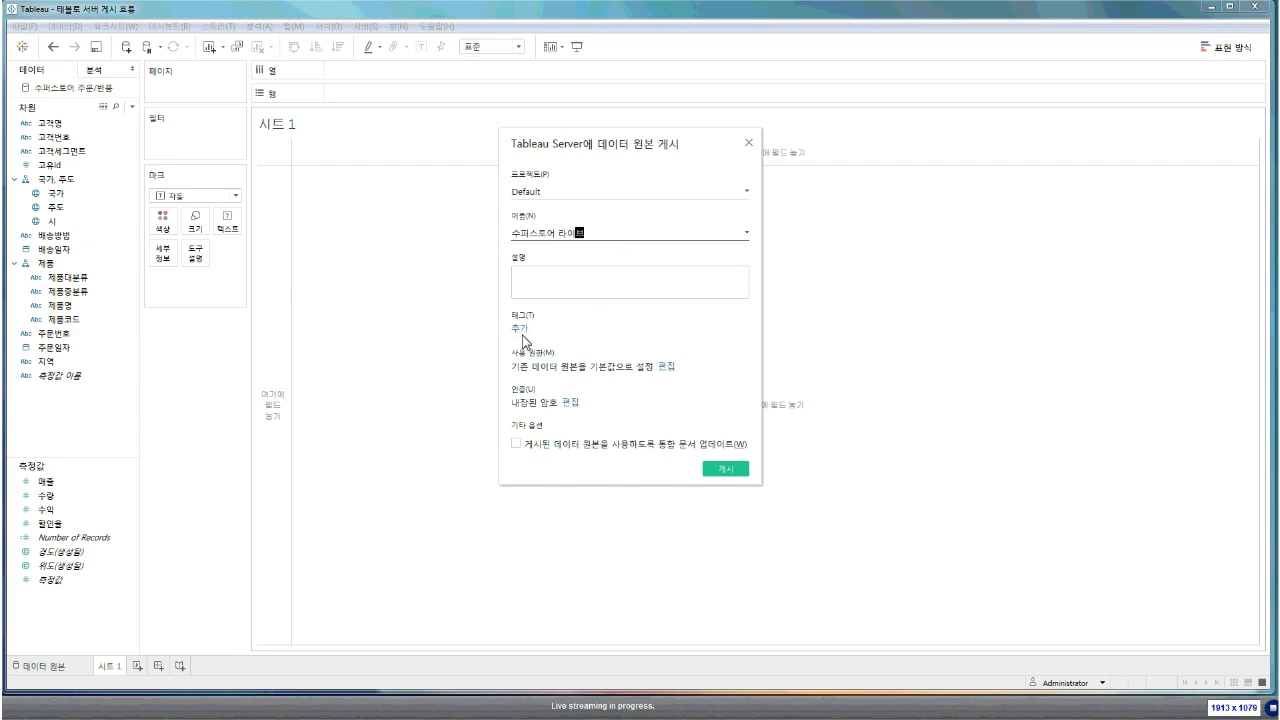
Review 모든 사용자 permissions and keep 내장된 암호 as the authentication
{"action": "left_click", "coordinate": [666, 366]}
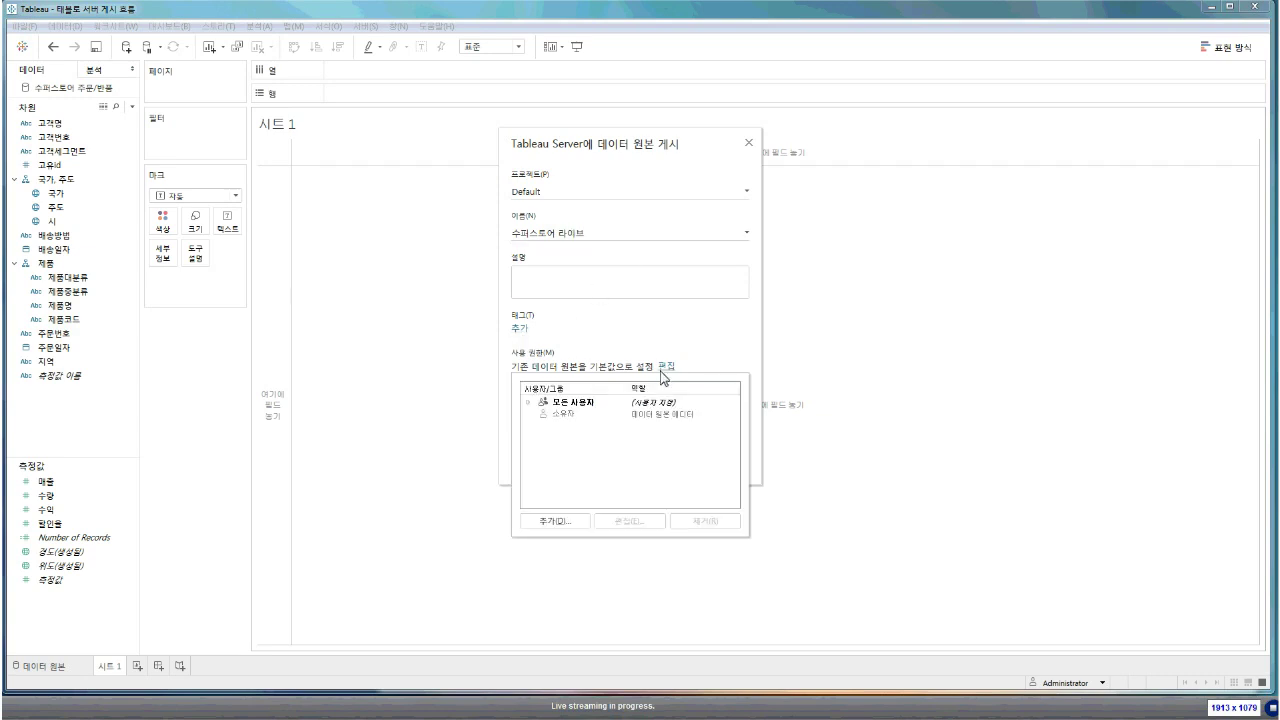
{"action": "left_click", "coordinate": [624, 406]}
{"action": "left_click", "coordinate": [604, 368]}
{"action": "left_click", "coordinate": [571, 403]}
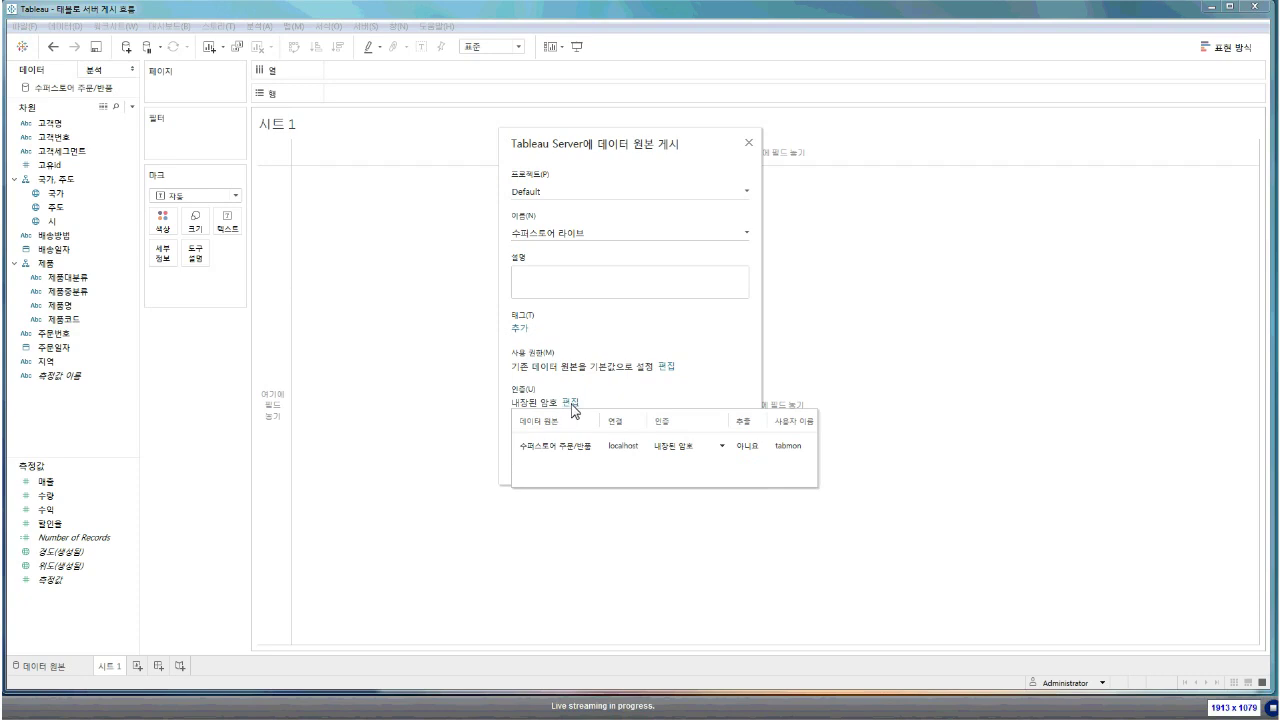
{"action": "left_click", "coordinate": [718, 446]}
{"action": "left_click", "coordinate": [692, 470]}
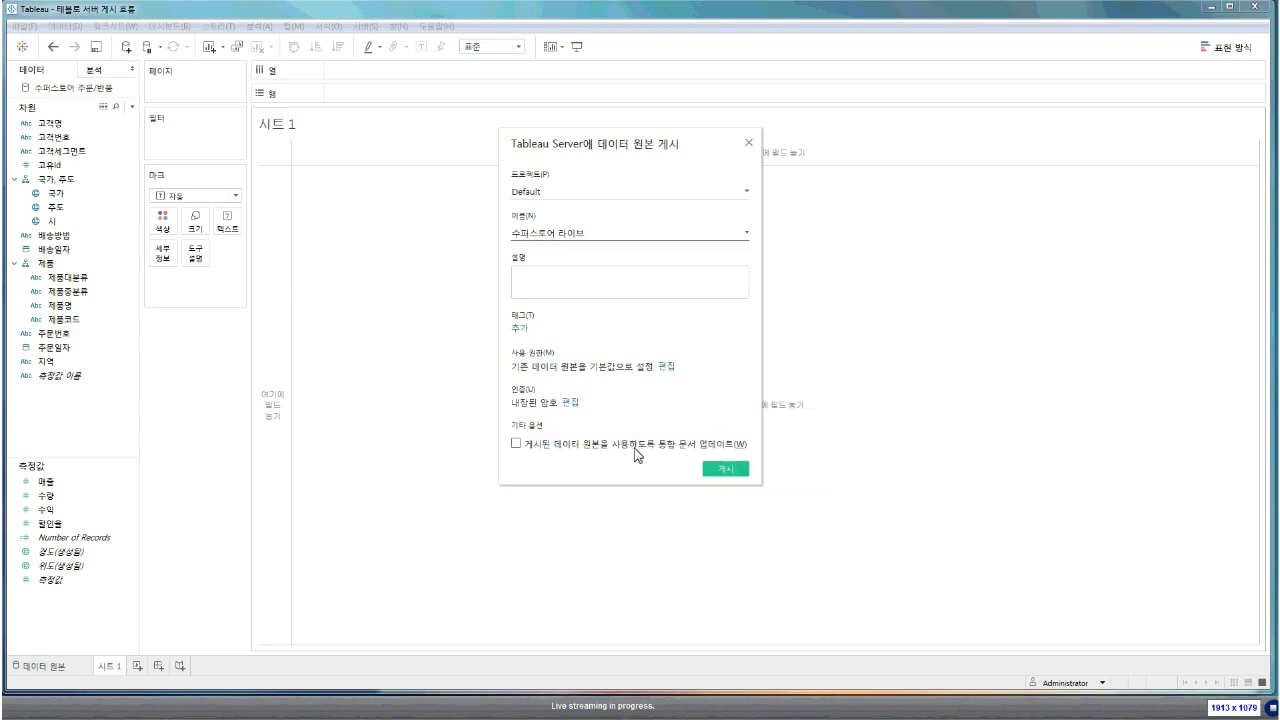
Publish 수퍼스토어 라이브 to the server and acknowledge the success message
{"action": "left_click", "coordinate": [515, 450]}
{"action": "left_click", "coordinate": [714, 472]}
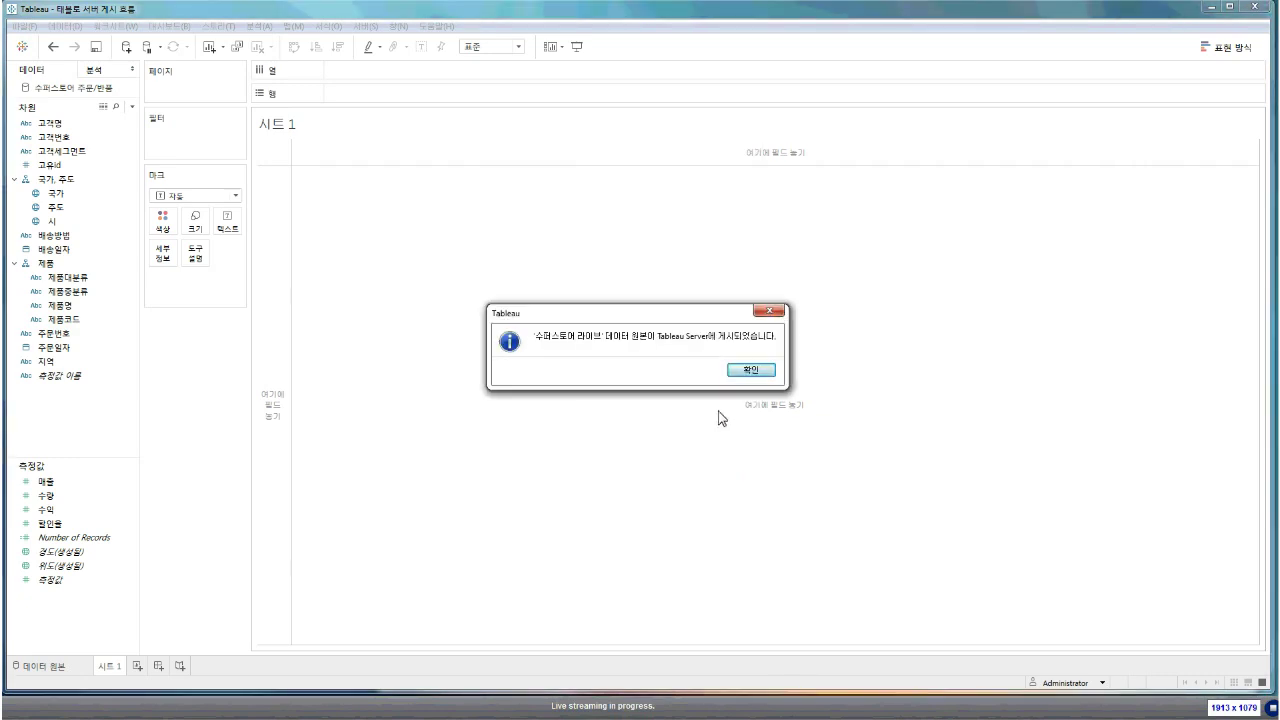
{"action": "left_click", "coordinate": [740, 372]}
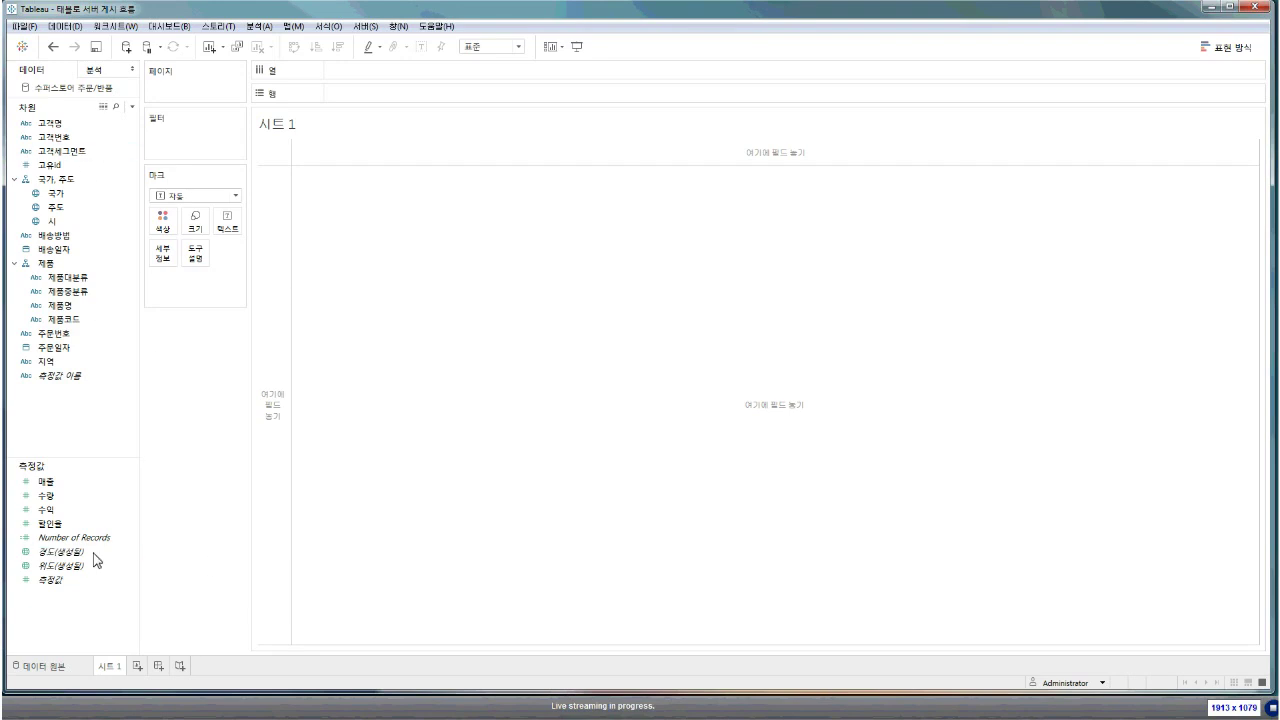
Select 추출 under 연결 on the data source page, then return to 시트 1
{"action": "left_click", "coordinate": [76, 665]}
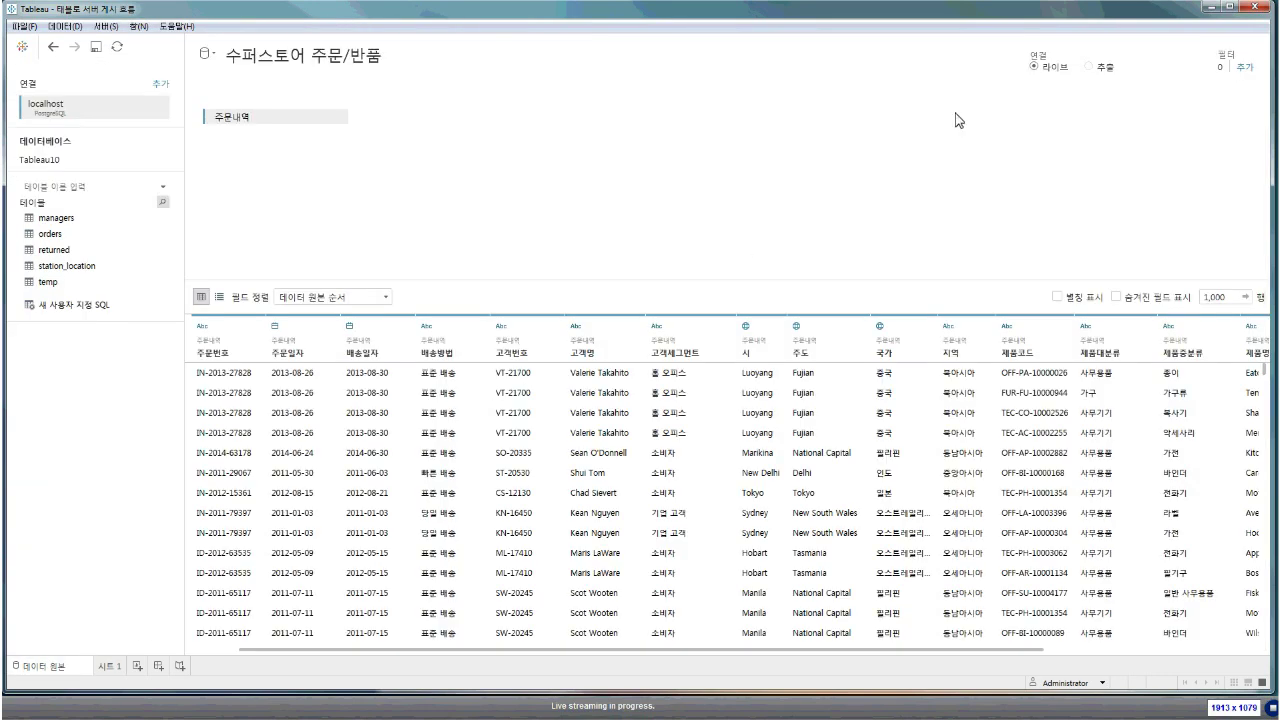
{"action": "left_click", "coordinate": [1089, 67]}
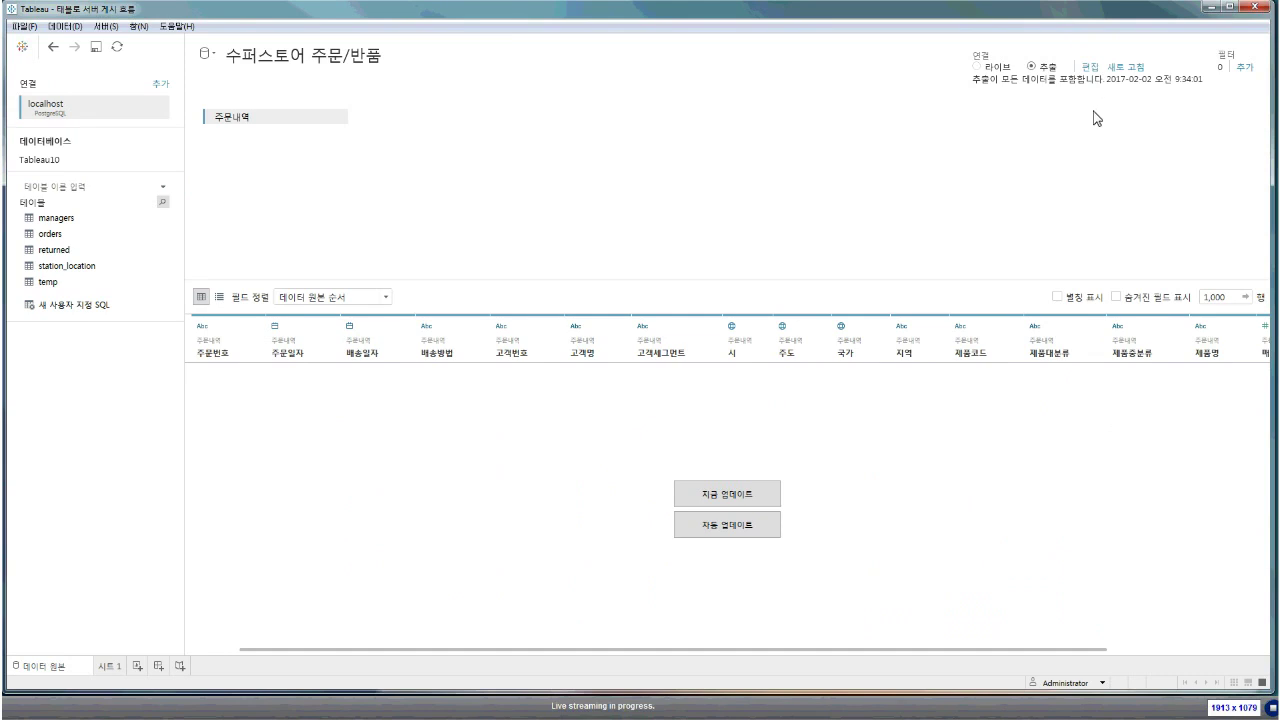
{"action": "left_click", "coordinate": [98, 668]}
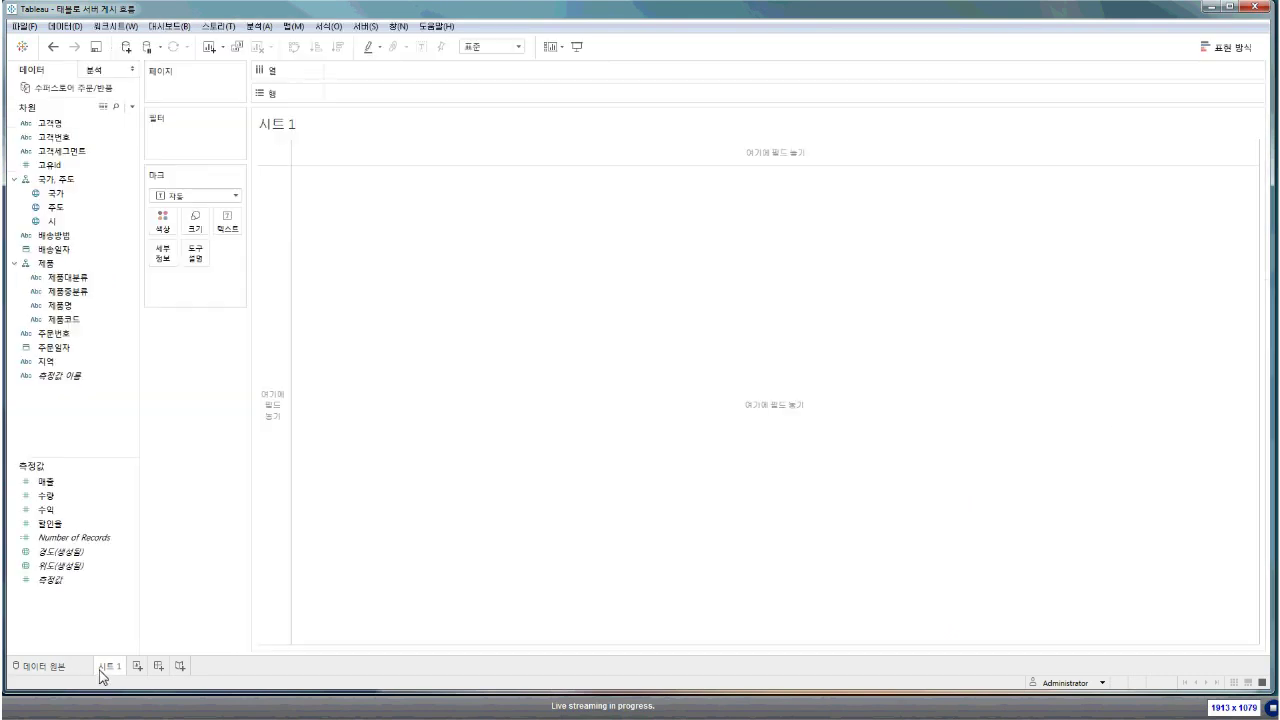
Publish the data source to Tableau Server as 수퍼스토어 추출 with refresh schedule None (없음)
{"action": "right_click", "coordinate": [70, 89]}
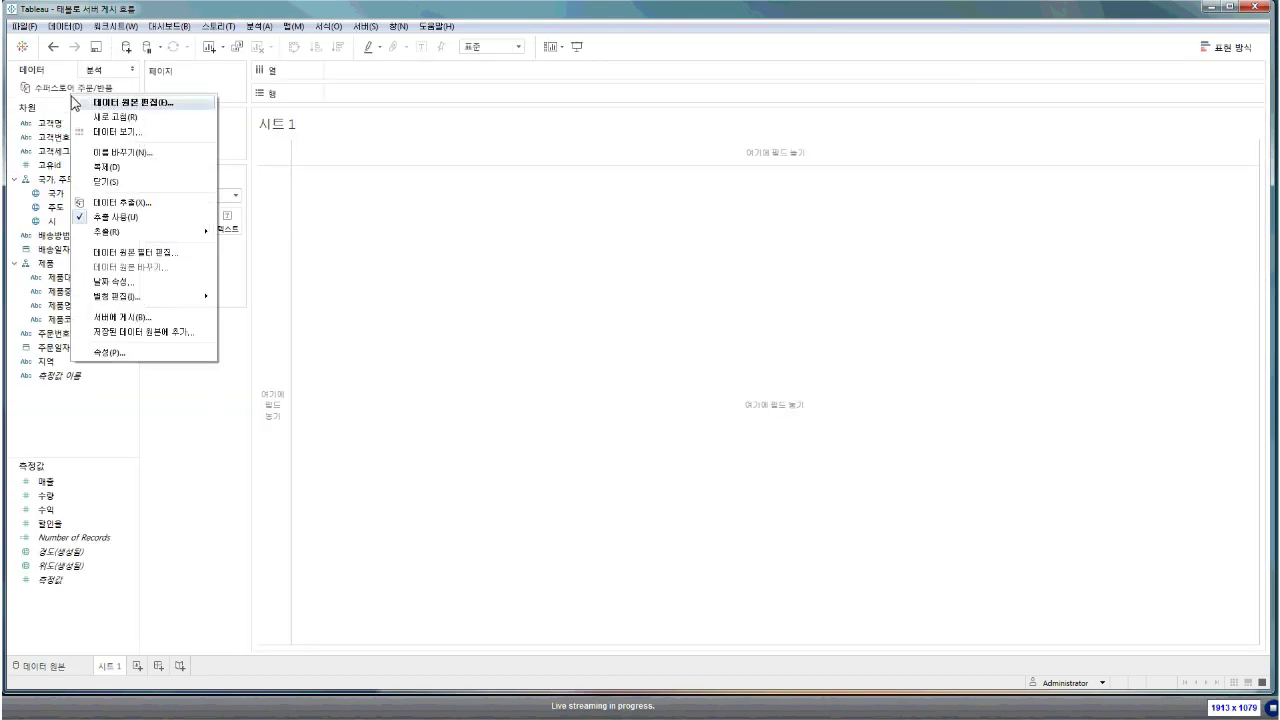
{"action": "left_click", "coordinate": [145, 318]}
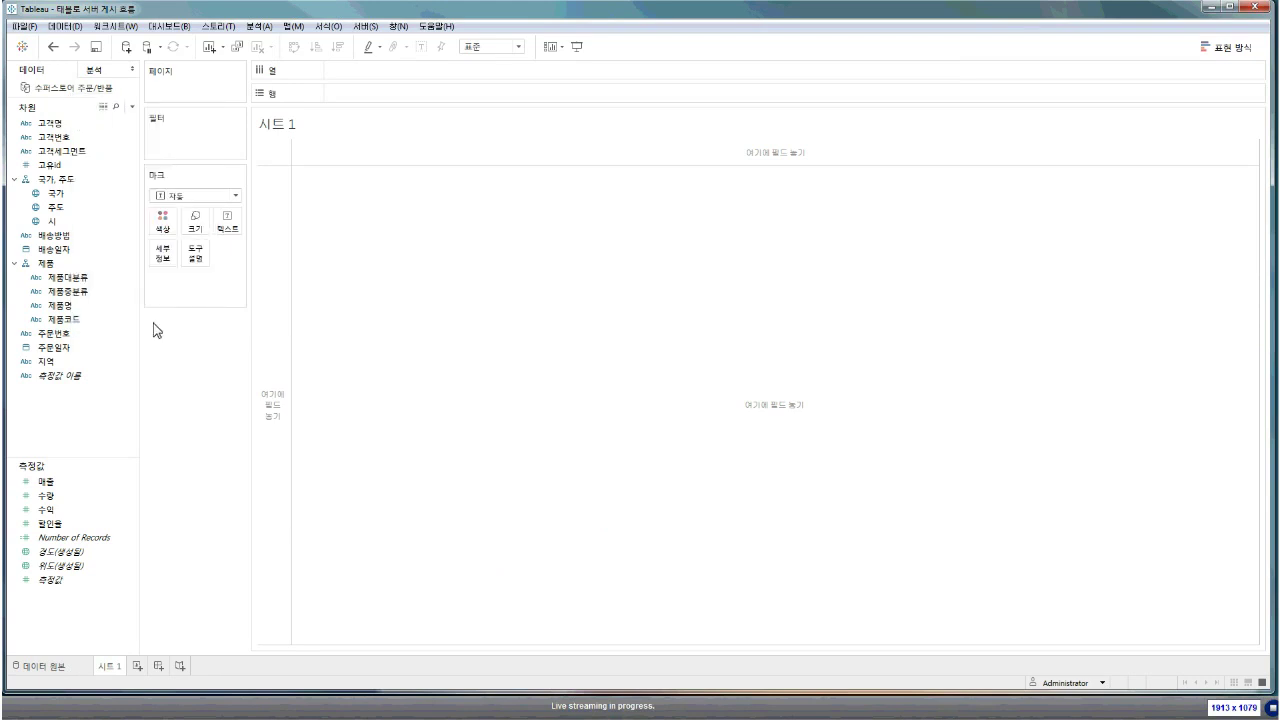
{"action": "double_click", "coordinate": [597, 215]}
{"action": "type", "text": "주문"}
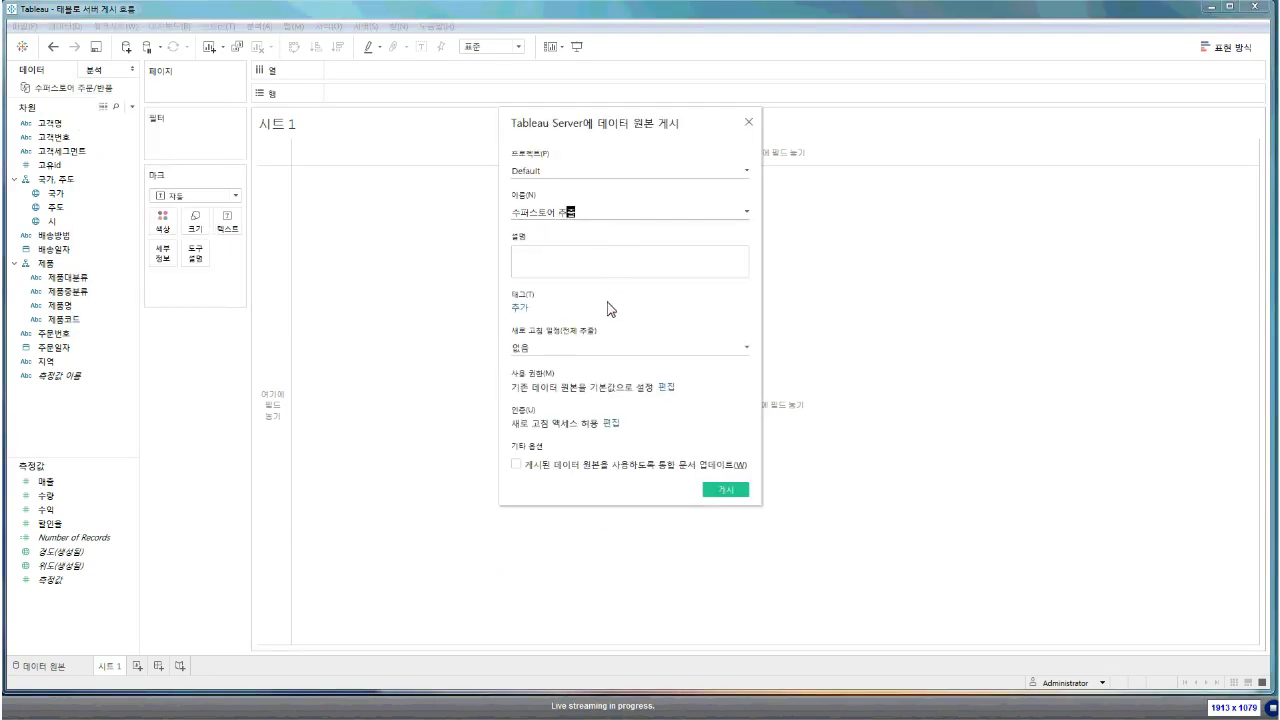
{"action": "left_click", "coordinate": [558, 347]}
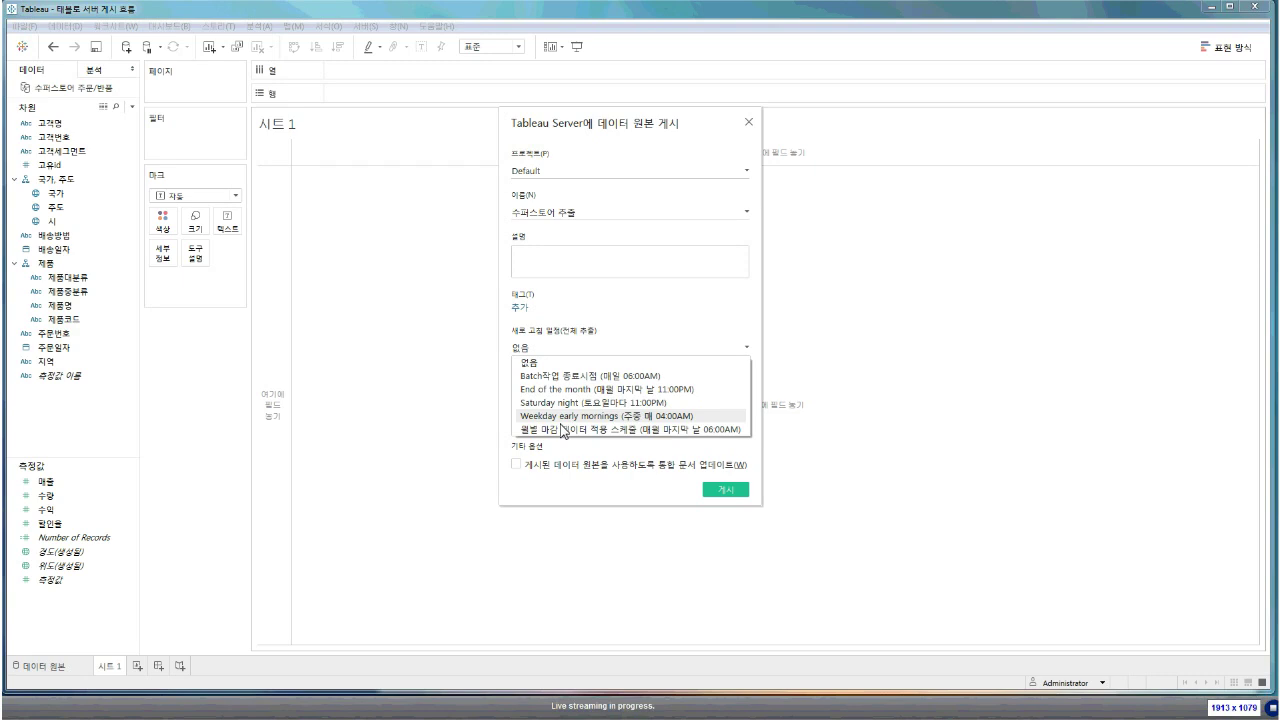
{"action": "left_click", "coordinate": [583, 364]}
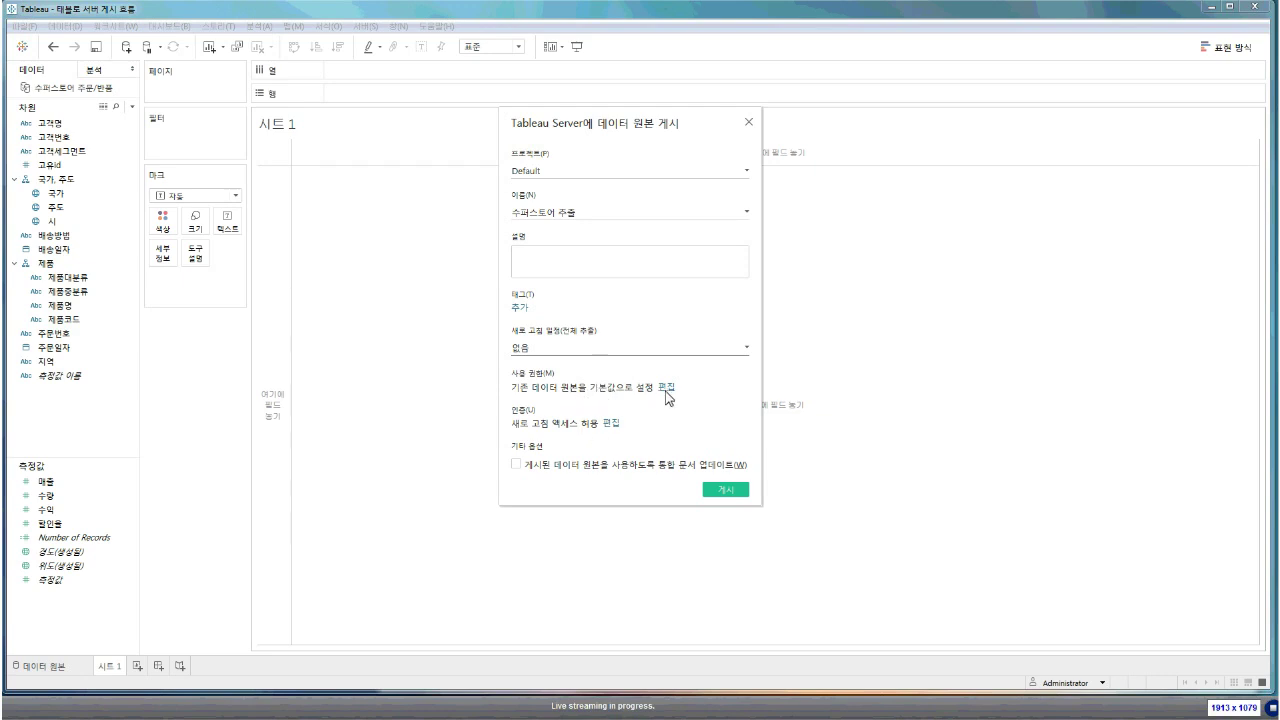
Keep authentication at Allow Refresh Access and check Update workbook to use the published data source
{"action": "left_click", "coordinate": [609, 424]}
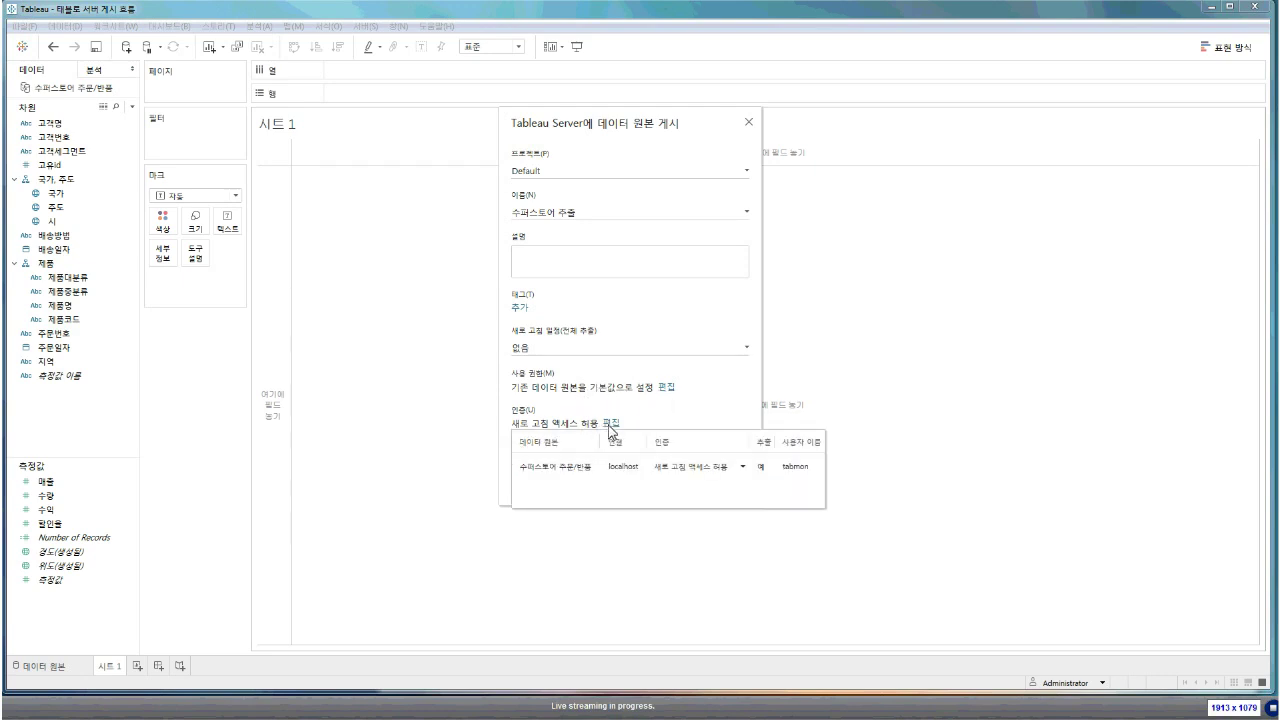
{"action": "left_click", "coordinate": [703, 468]}
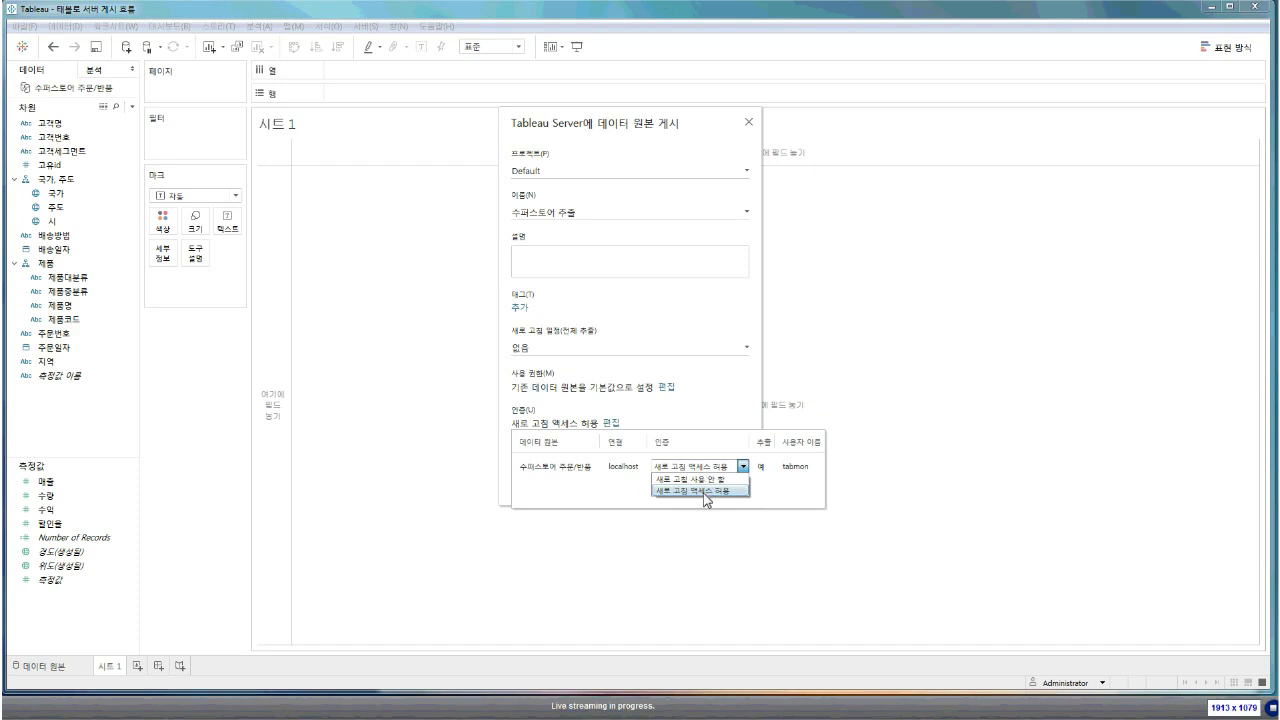
{"action": "left_click", "coordinate": [705, 491]}
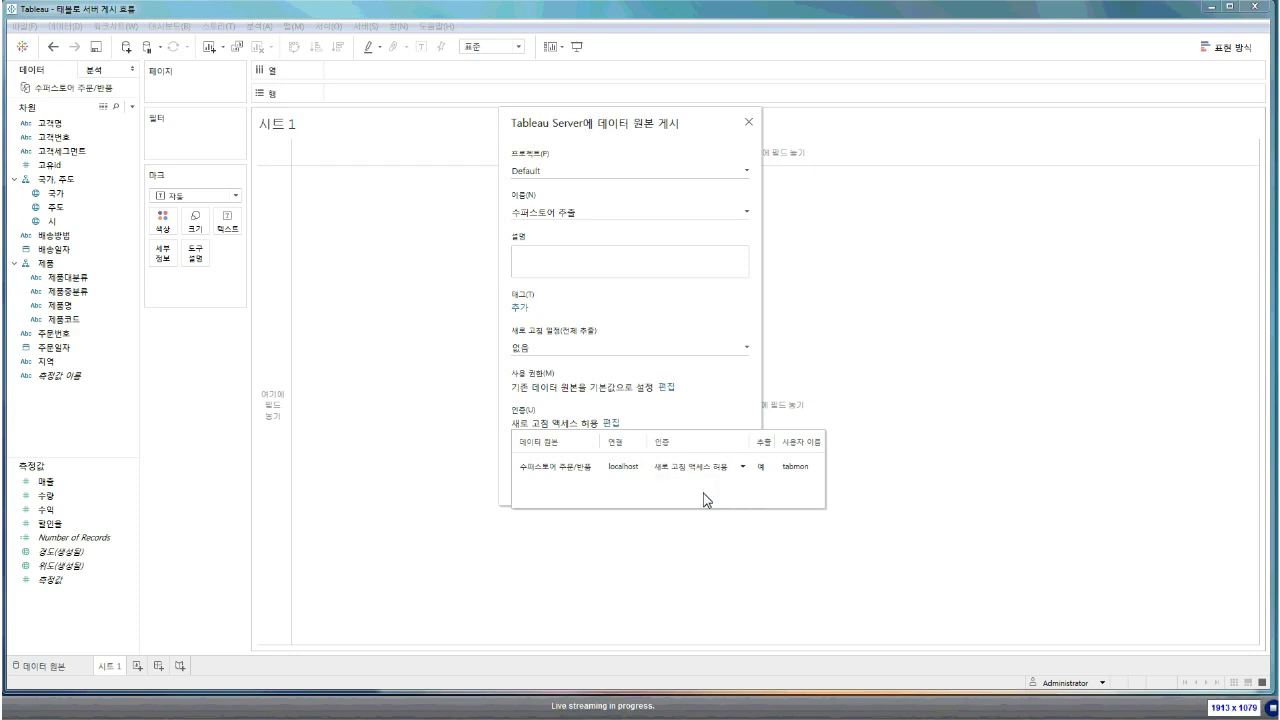
{"action": "left_click", "coordinate": [721, 428]}
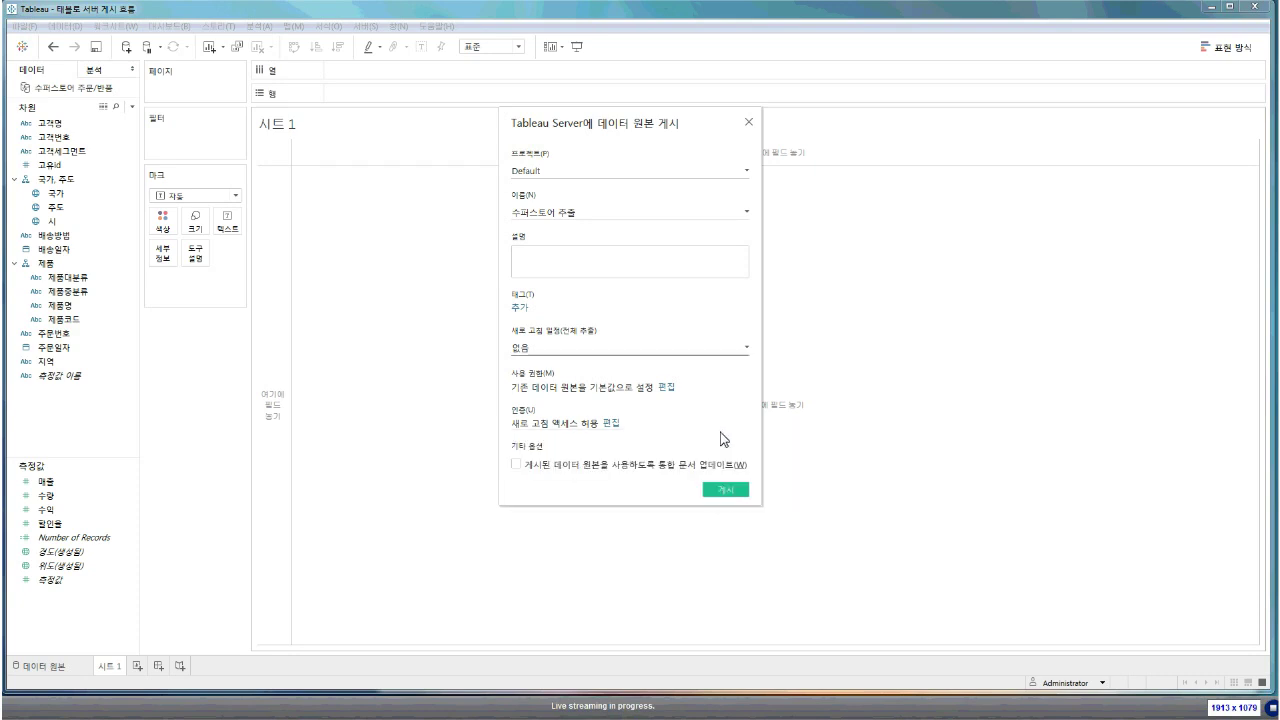
{"action": "left_click", "coordinate": [660, 466]}
Publish the data source, entering the PostgreSQL database password
{"action": "left_click", "coordinate": [725, 490]}
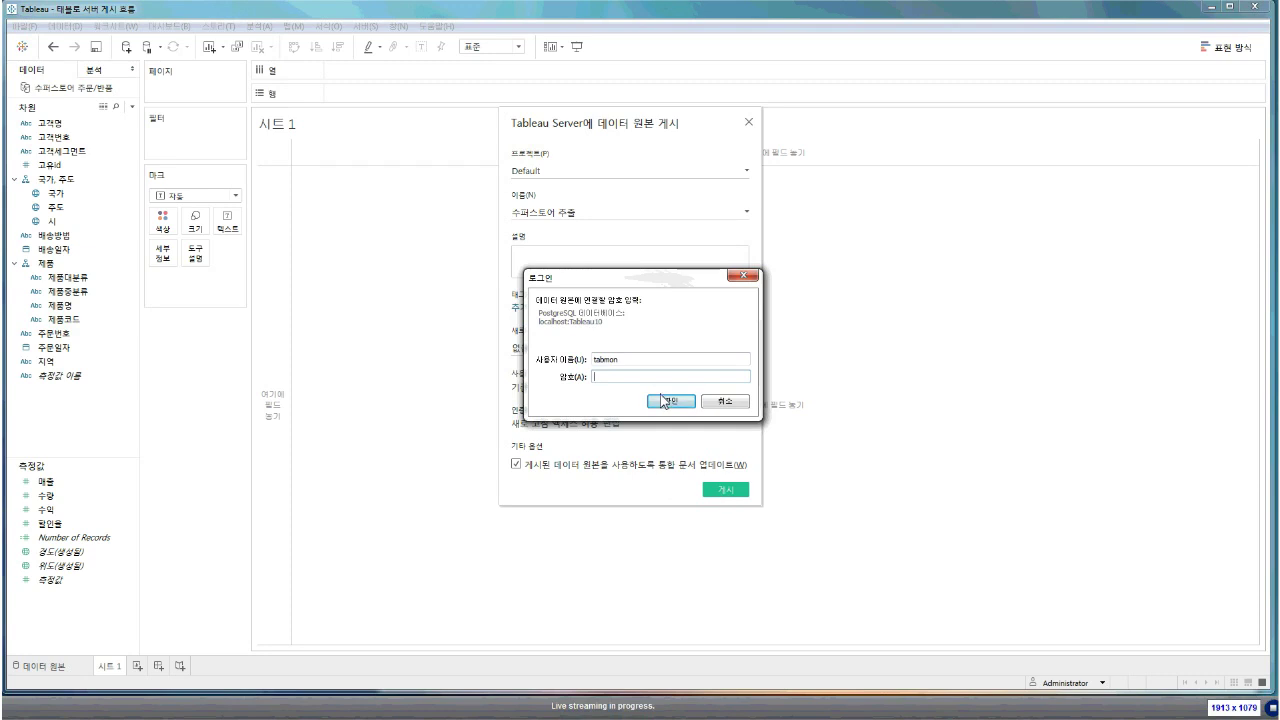
{"action": "type", "text": "•••••••"}
{"action": "left_click", "coordinate": [669, 401]}
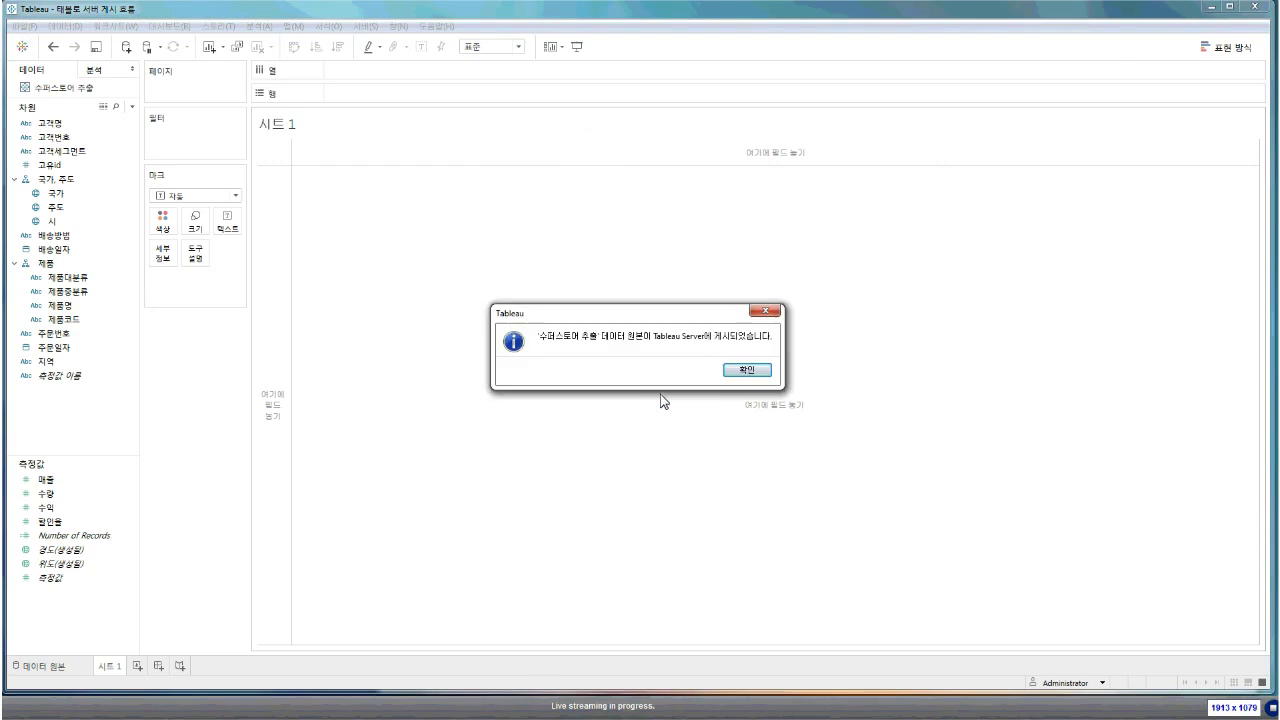
Dismiss the publish confirmation, open the 수퍼스토어 추출 data source page, and move Tableau aside
{"action": "left_click", "coordinate": [739, 370]}
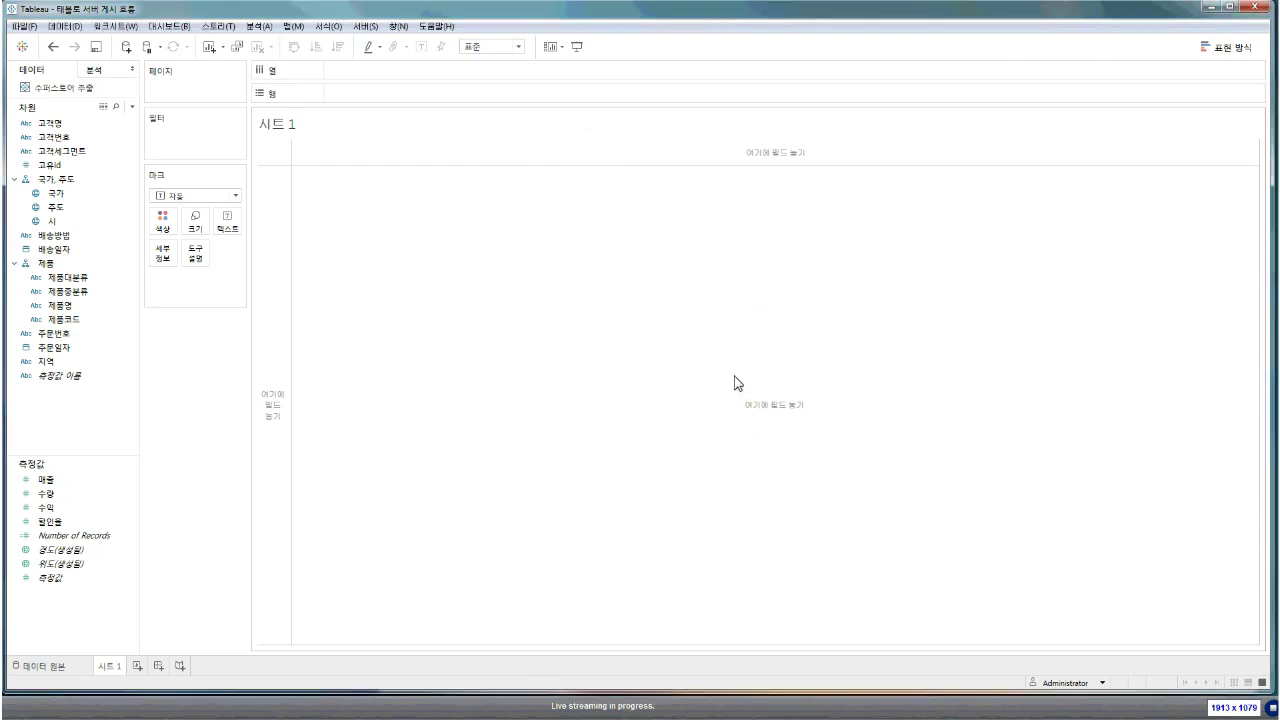
{"action": "double_click", "coordinate": [48, 90]}
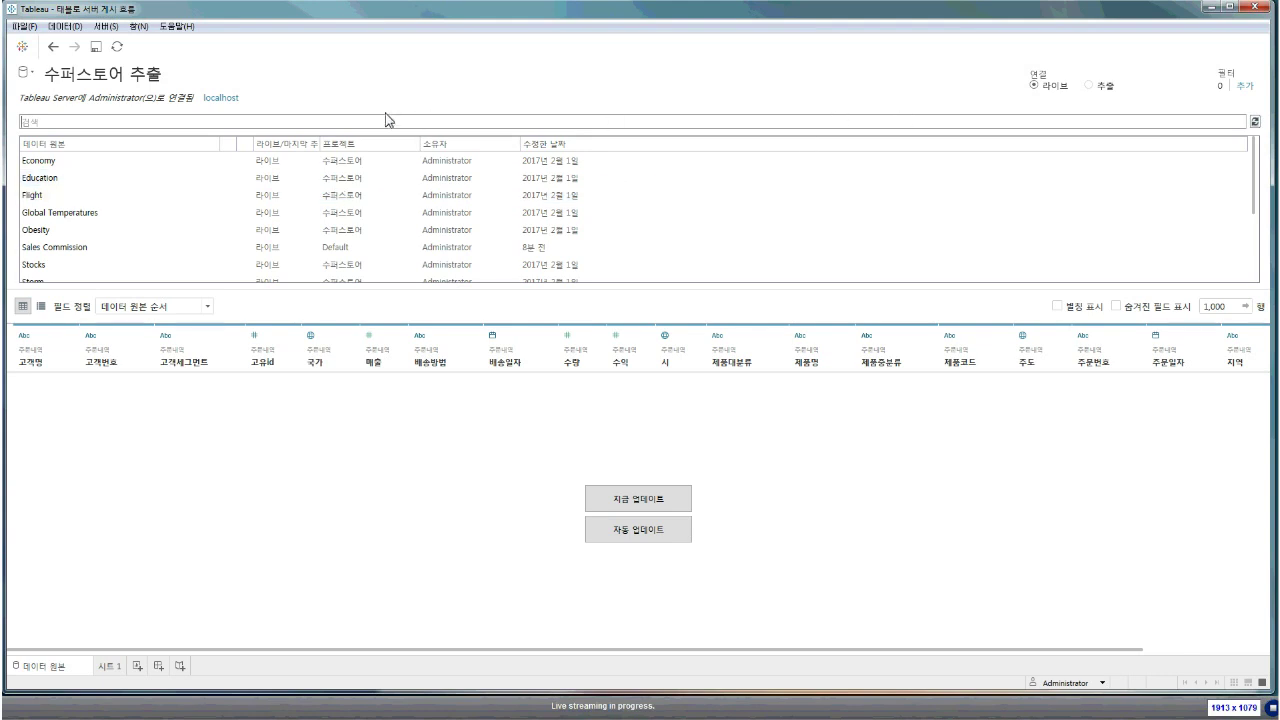
{"action": "left_click_drag", "start_coordinate": [432, 10], "coordinate": [445, 158]}
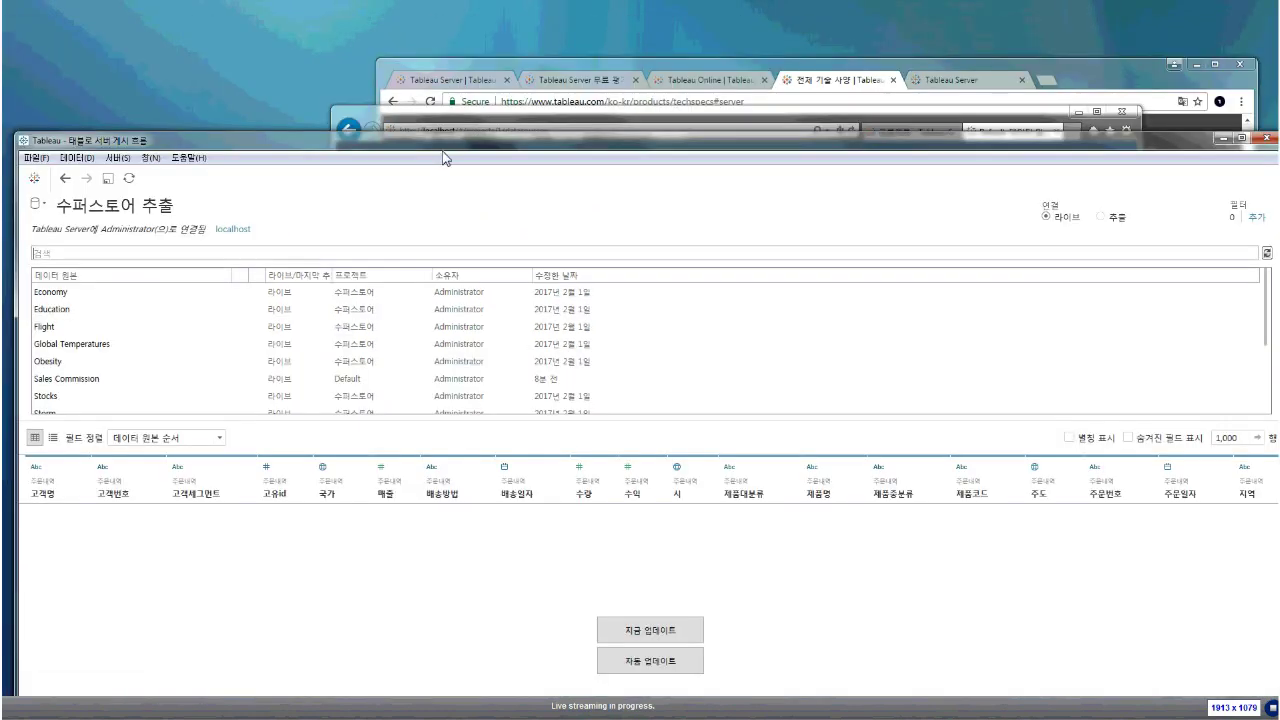
Minimize Tableau Desktop and maximize Chrome on the Tableau Server localhost sign-in tab
{"action": "left_click", "coordinate": [1221, 139]}
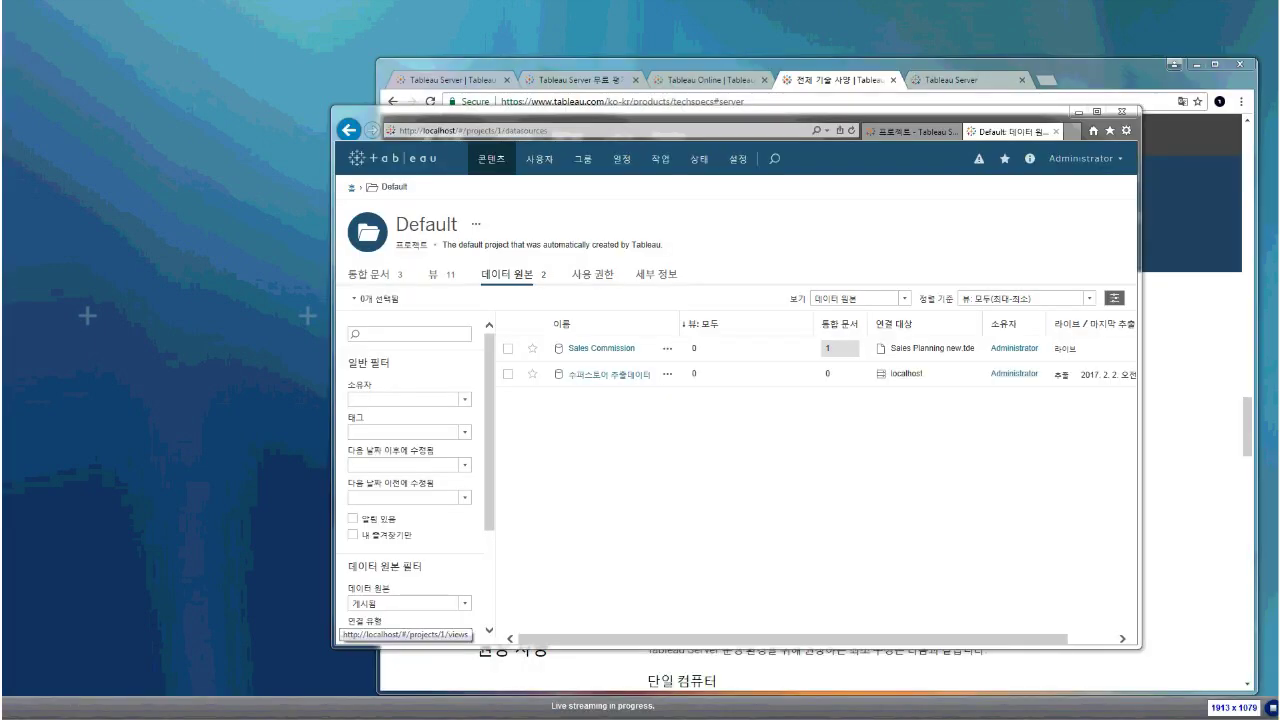
{"action": "left_click", "coordinate": [750, 482]}
{"action": "left_click_drag", "start_coordinate": [911, 117], "coordinate": [706, 152]}
{"action": "left_click", "coordinate": [1125, 290]}
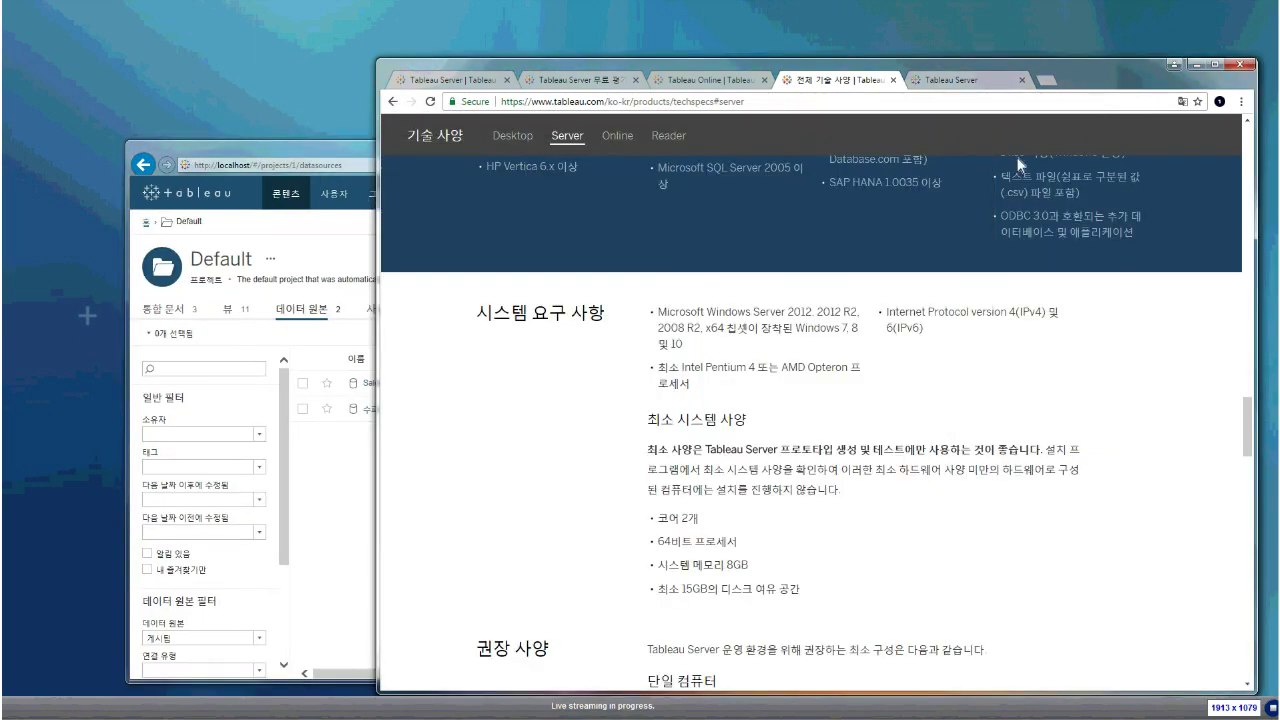
{"action": "left_click", "coordinate": [958, 80]}
{"action": "double_click", "coordinate": [1104, 80]}
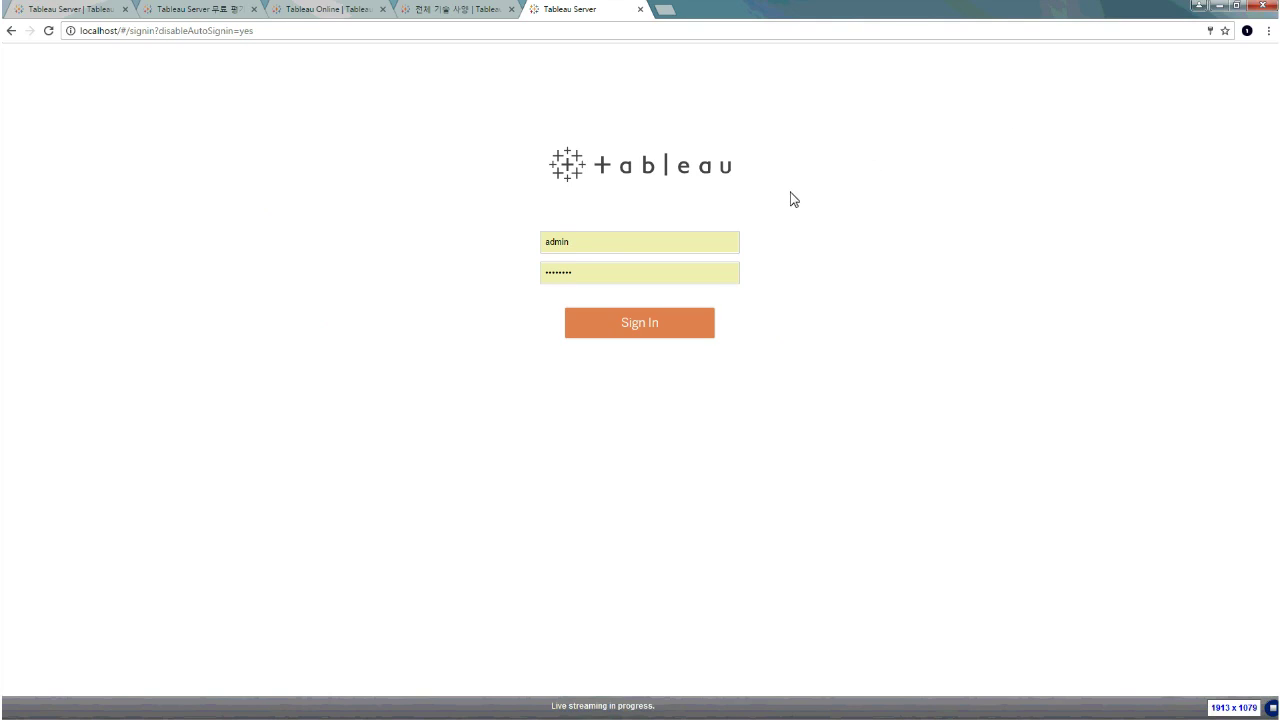
Sign in as administrator in Chrome and snap it to the right half of the screen
{"action": "left_click", "coordinate": [652, 321]}
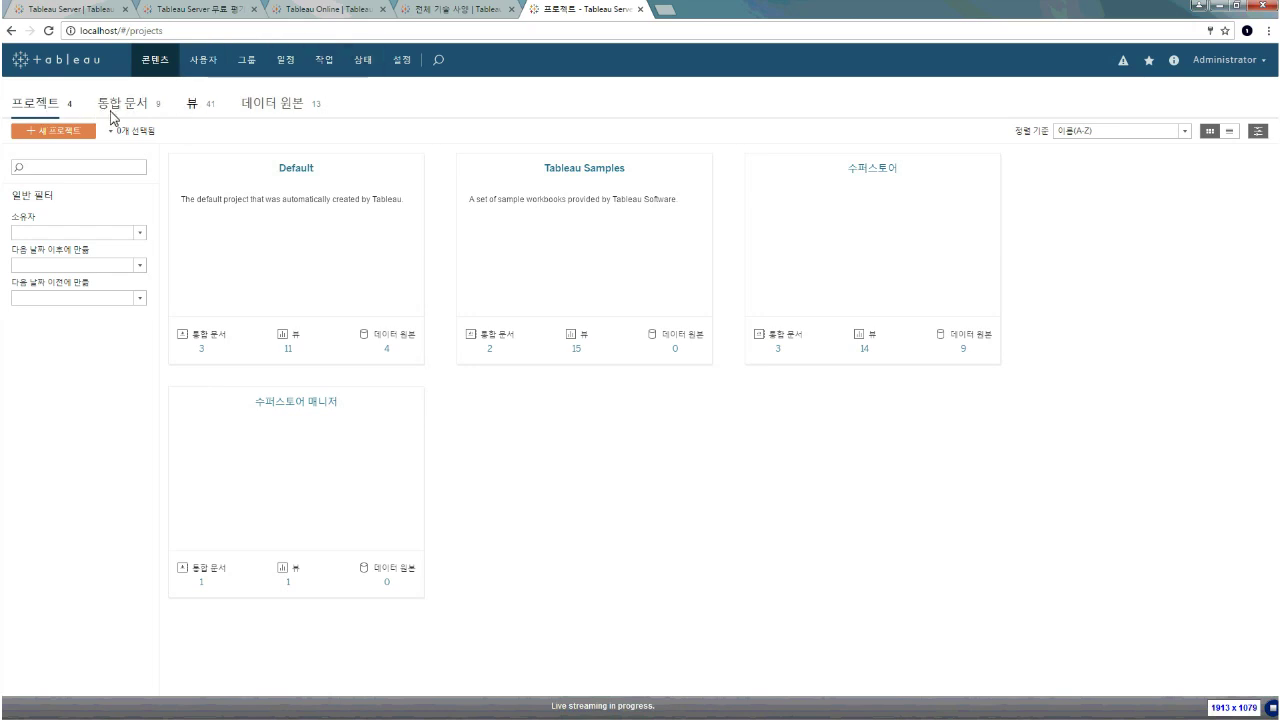
{"action": "left_click_drag", "start_coordinate": [756, 8], "coordinate": [1278, 8]}
Sign Internet Explorer out of the administrator account and sign in as a second user
{"action": "left_click", "coordinate": [500, 151]}
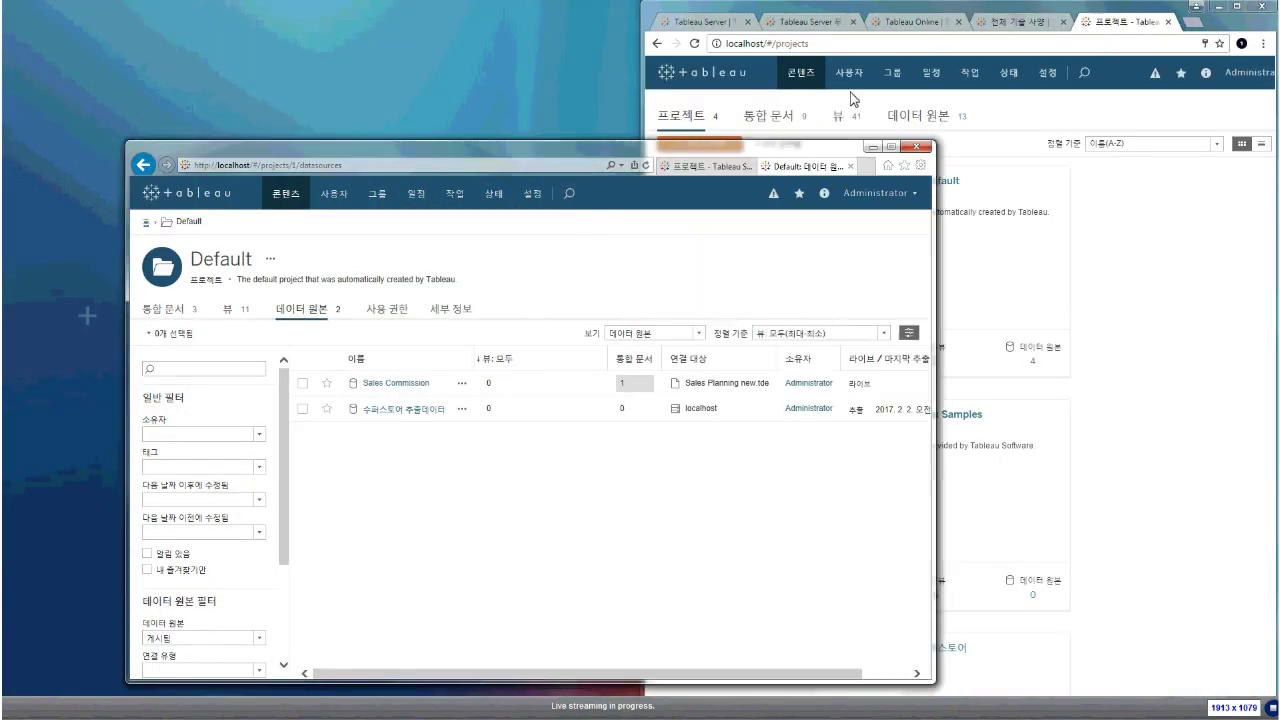
{"action": "left_click", "coordinate": [878, 194]}
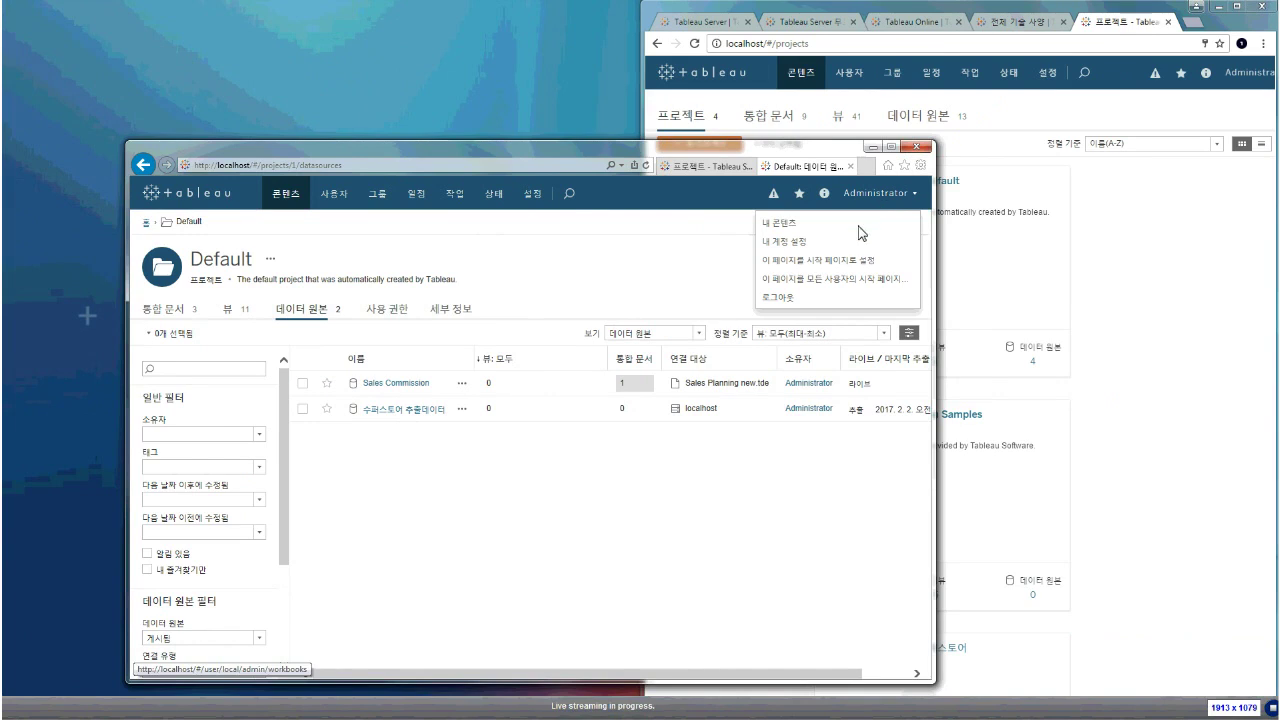
{"action": "left_click", "coordinate": [831, 300]}
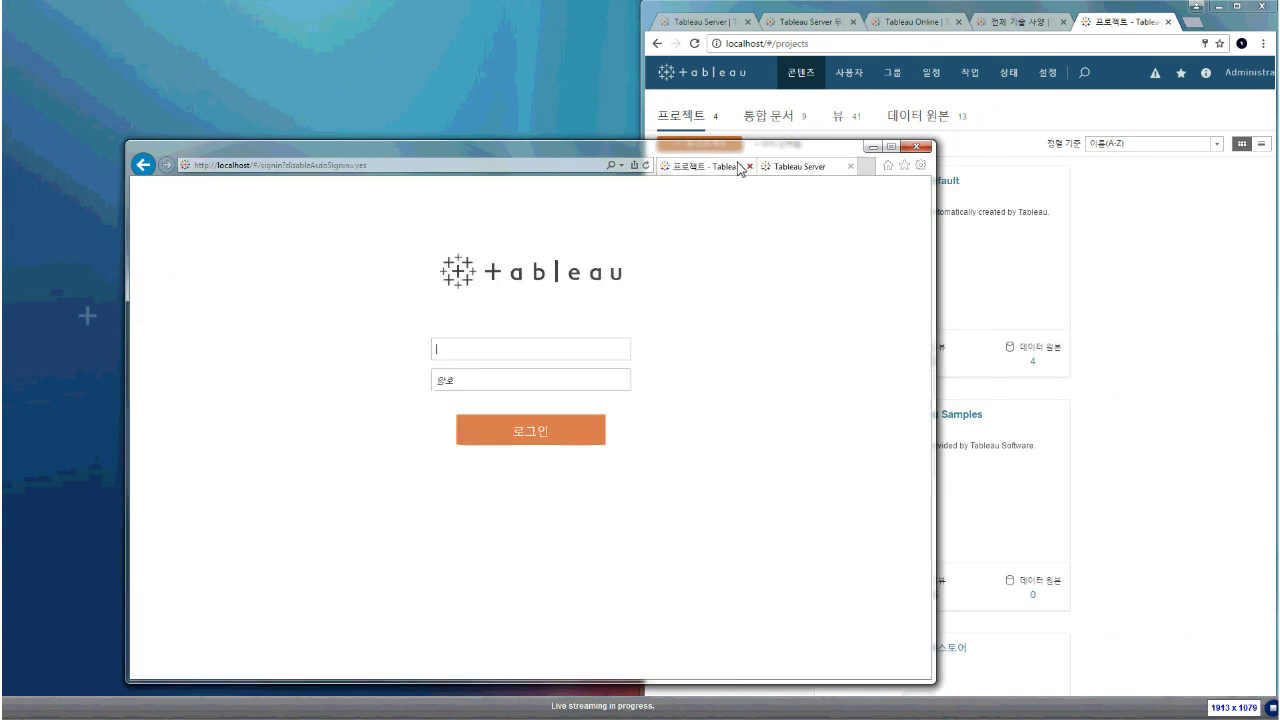
{"action": "left_click", "coordinate": [546, 341]}
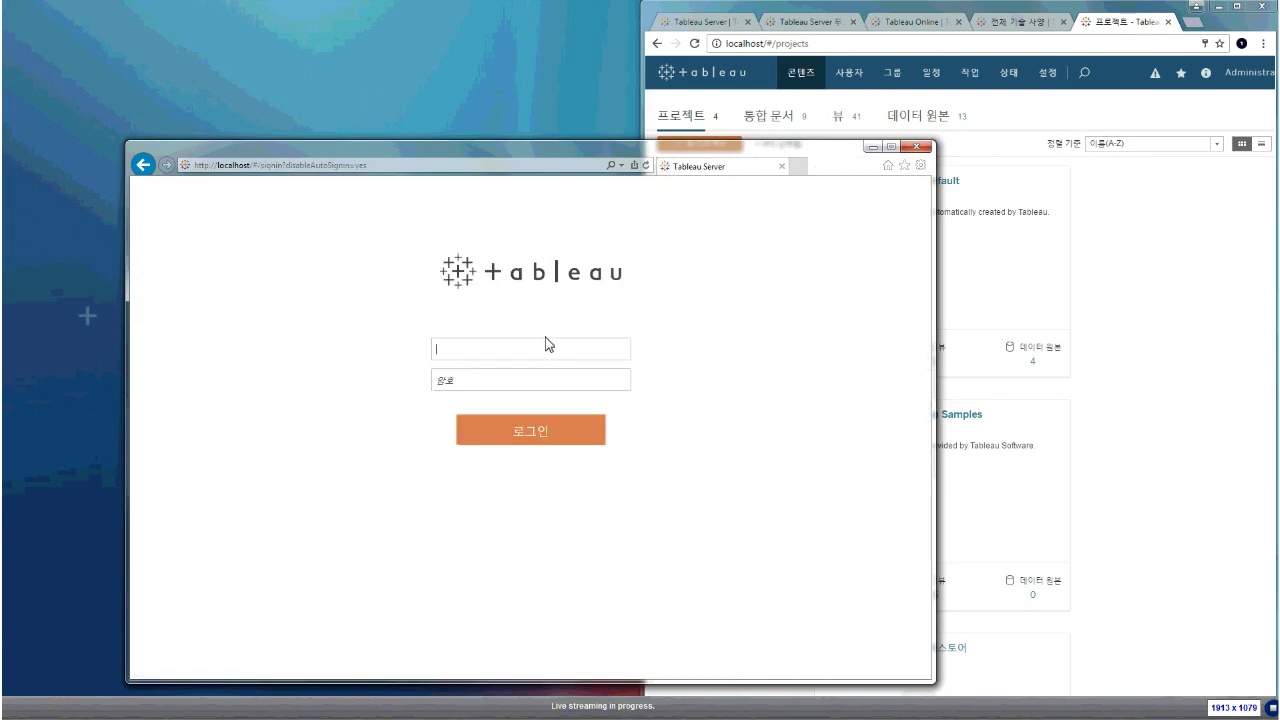
{"action": "type", "text": "minji"}
{"action": "key", "text": "Tab"}
{"action": "type", "text": "********"}
{"action": "key", "text": "Return"}
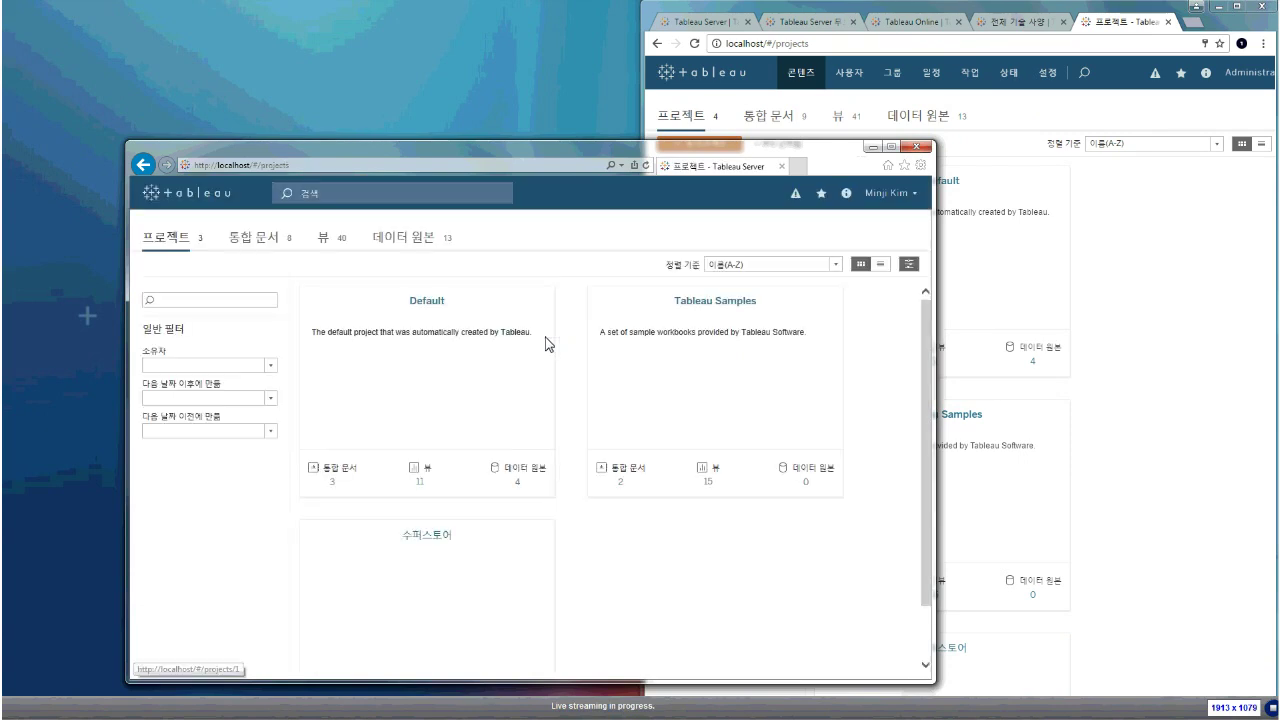
Snap Internet Explorer to the left half of the screen and widen it
{"action": "left_click_drag", "start_coordinate": [517, 168], "coordinate": [1279, 62]}
{"action": "key", "text": "super+Left"}
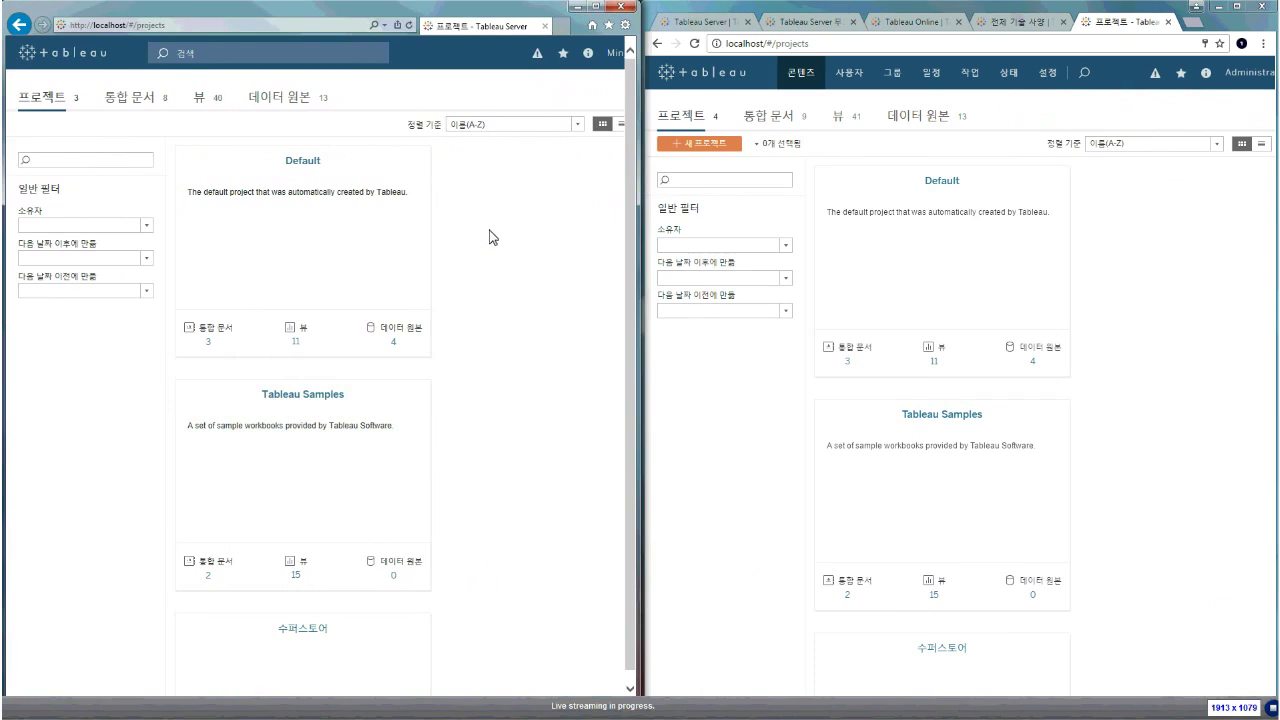
{"action": "left_click_drag", "start_coordinate": [641, 233], "coordinate": [758, 237]}
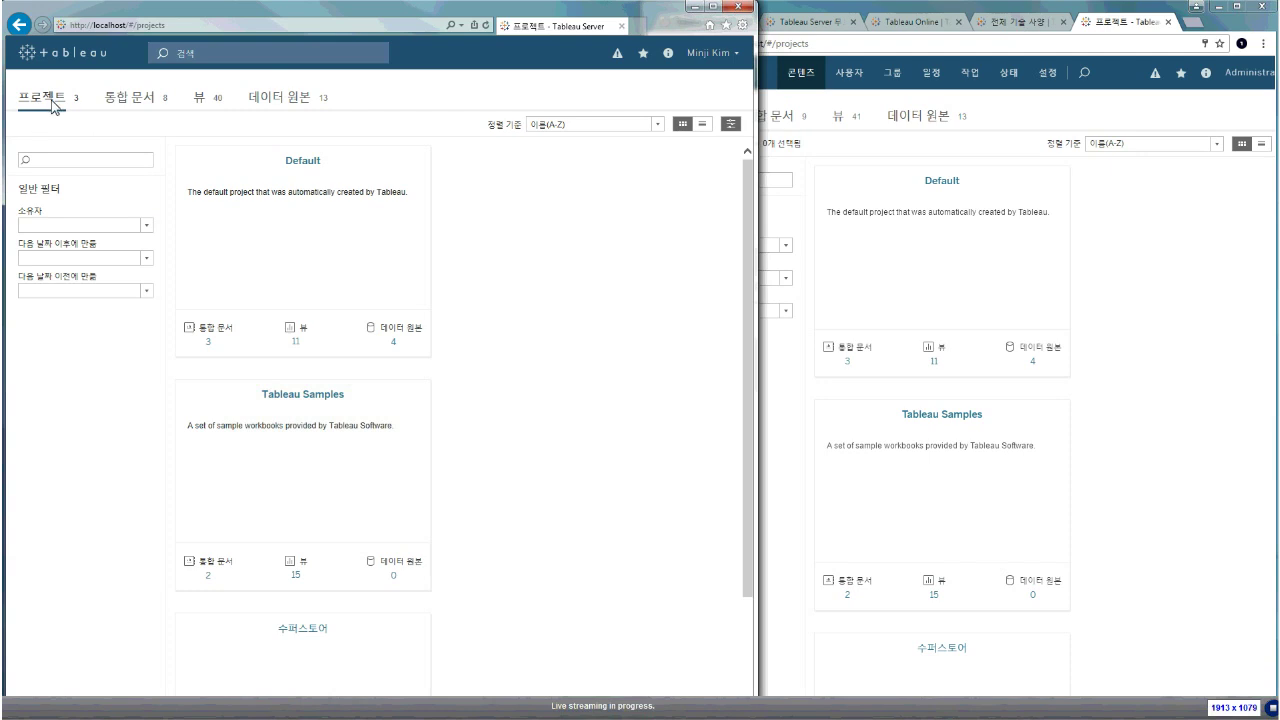
Open the Default project and browse its Views, Data Sources and Workbooks lists
{"action": "left_click", "coordinate": [420, 166]}
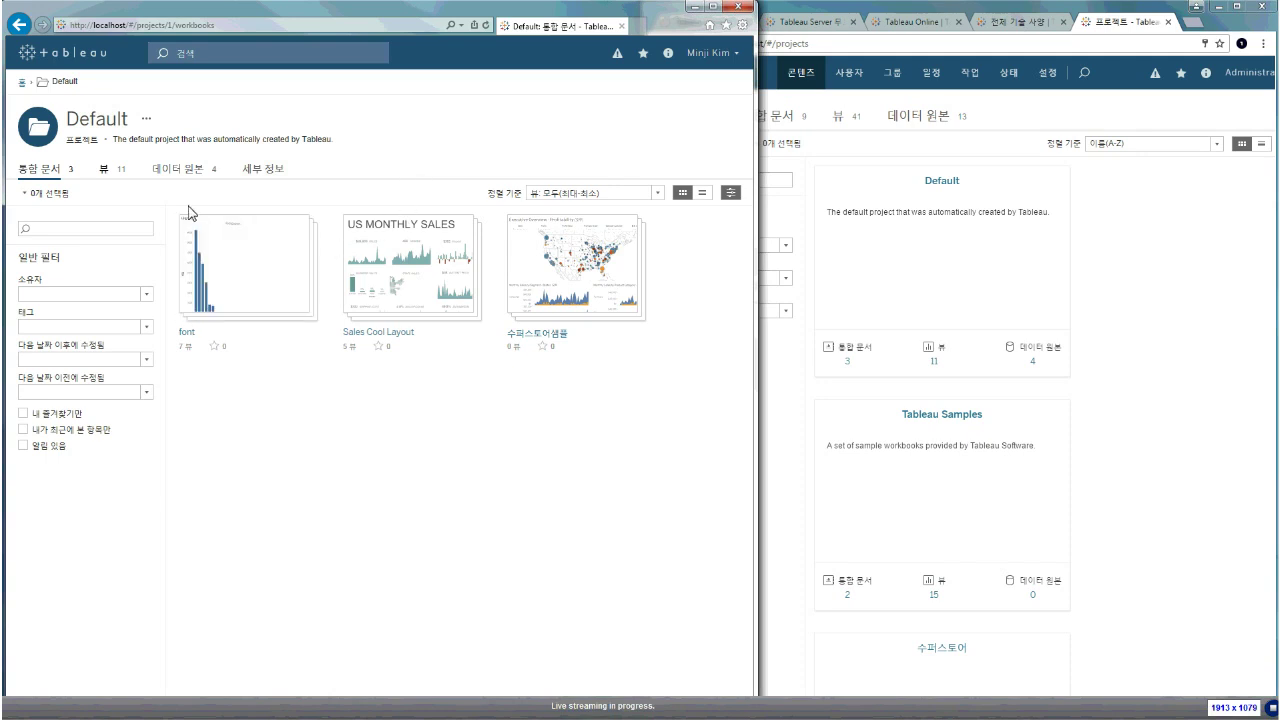
{"action": "left_click", "coordinate": [115, 168]}
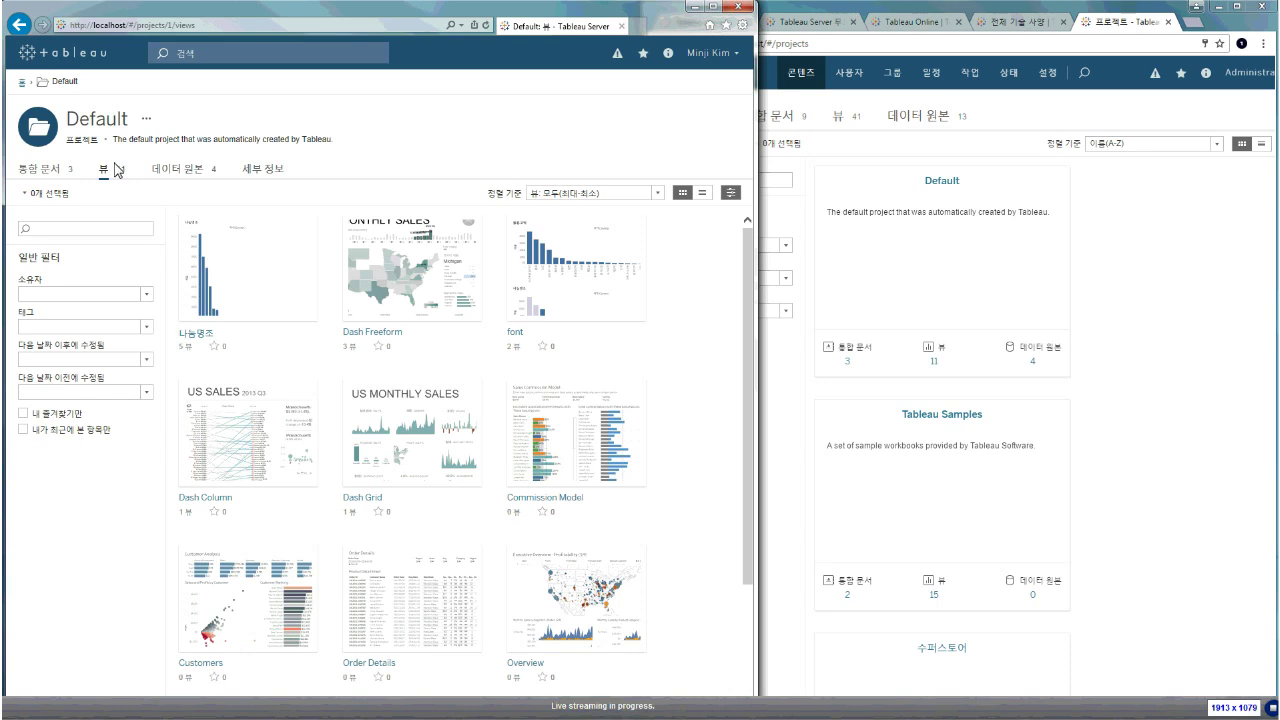
{"action": "left_click", "coordinate": [172, 178]}
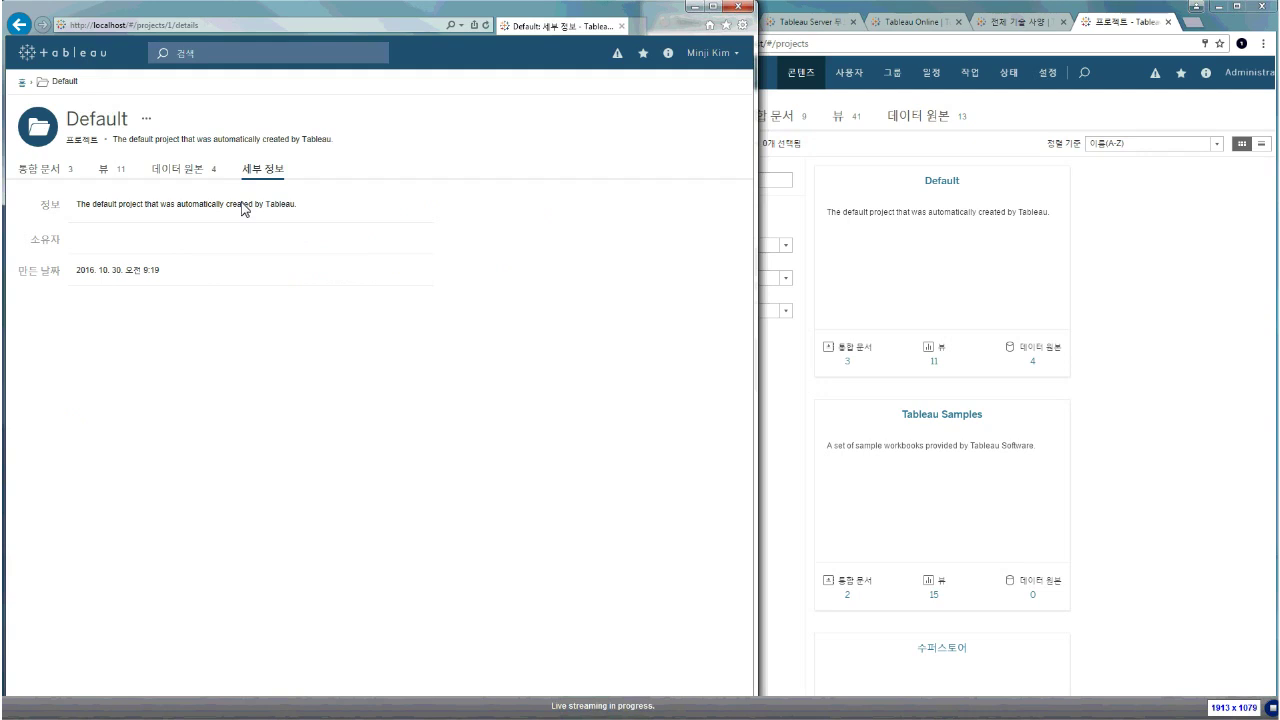
{"action": "left_click", "coordinate": [56, 178]}
Check the Default project's actions menu in the administrator window, then cycle its Views, Data Sources and Workbooks tabs
{"action": "left_click", "coordinate": [1084, 250]}
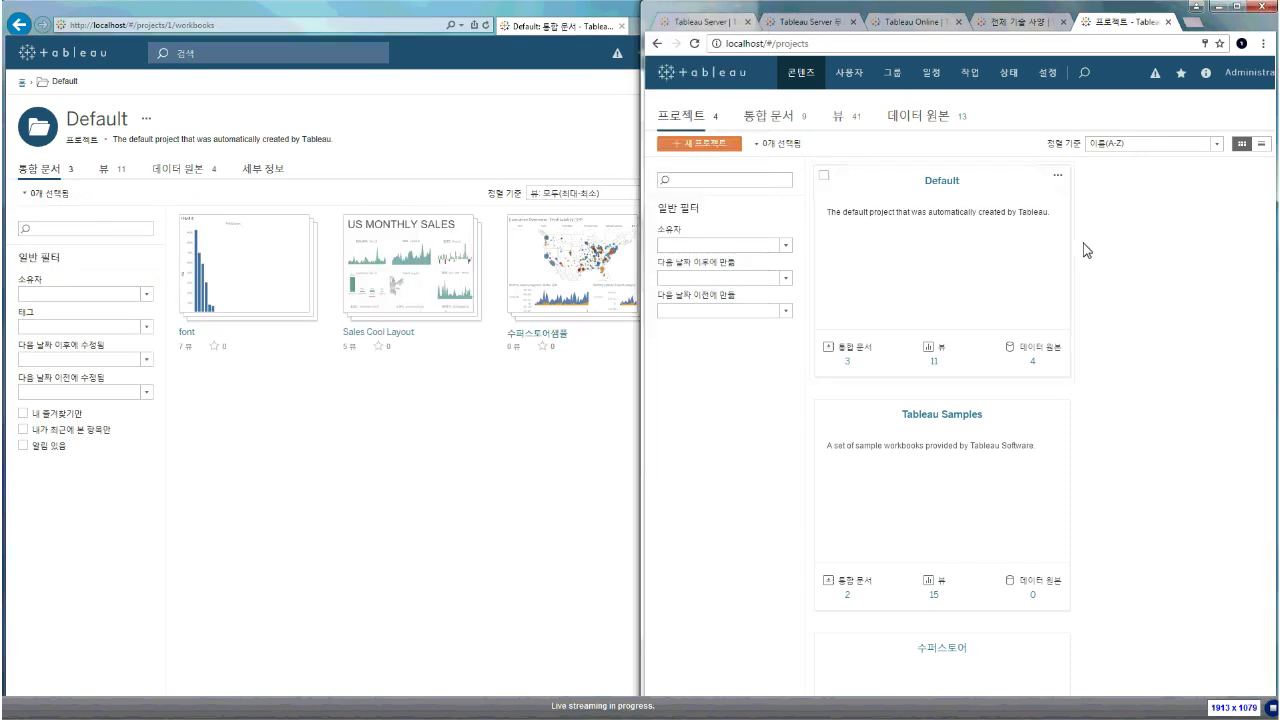
{"action": "left_click", "coordinate": [1058, 177]}
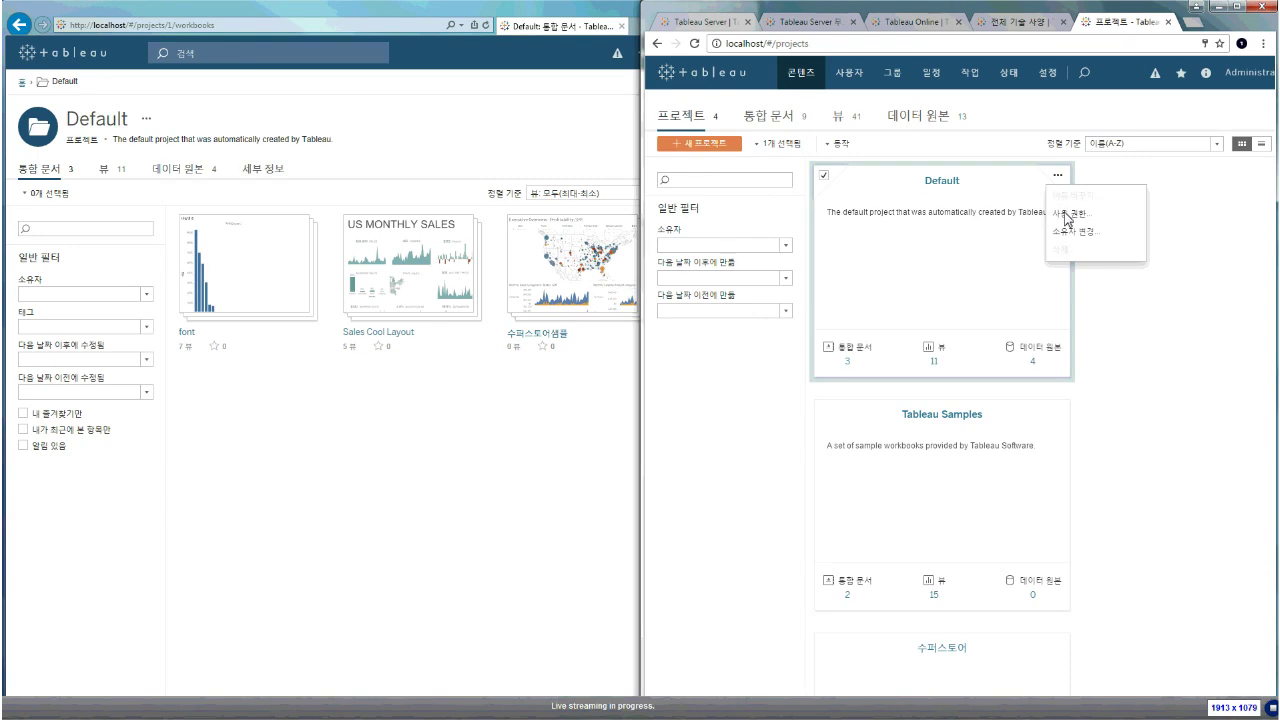
{"action": "left_click", "coordinate": [480, 458]}
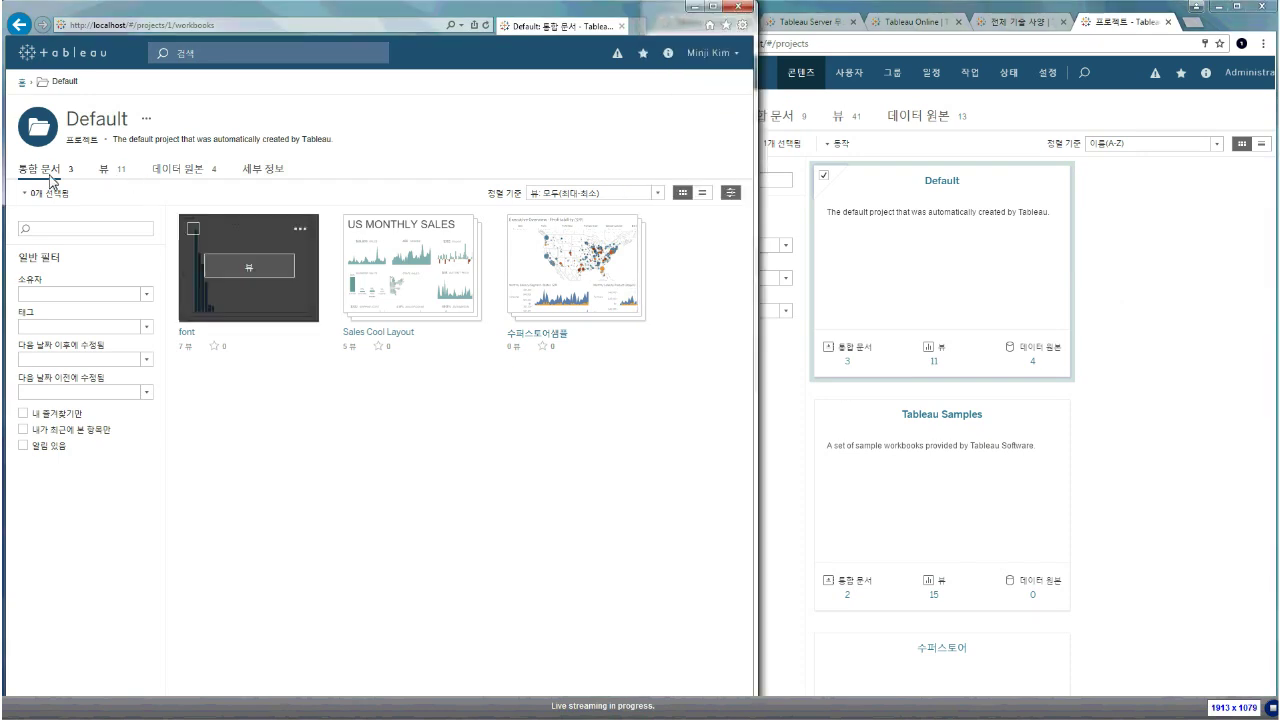
{"action": "left_click", "coordinate": [110, 170]}
{"action": "left_click", "coordinate": [168, 172]}
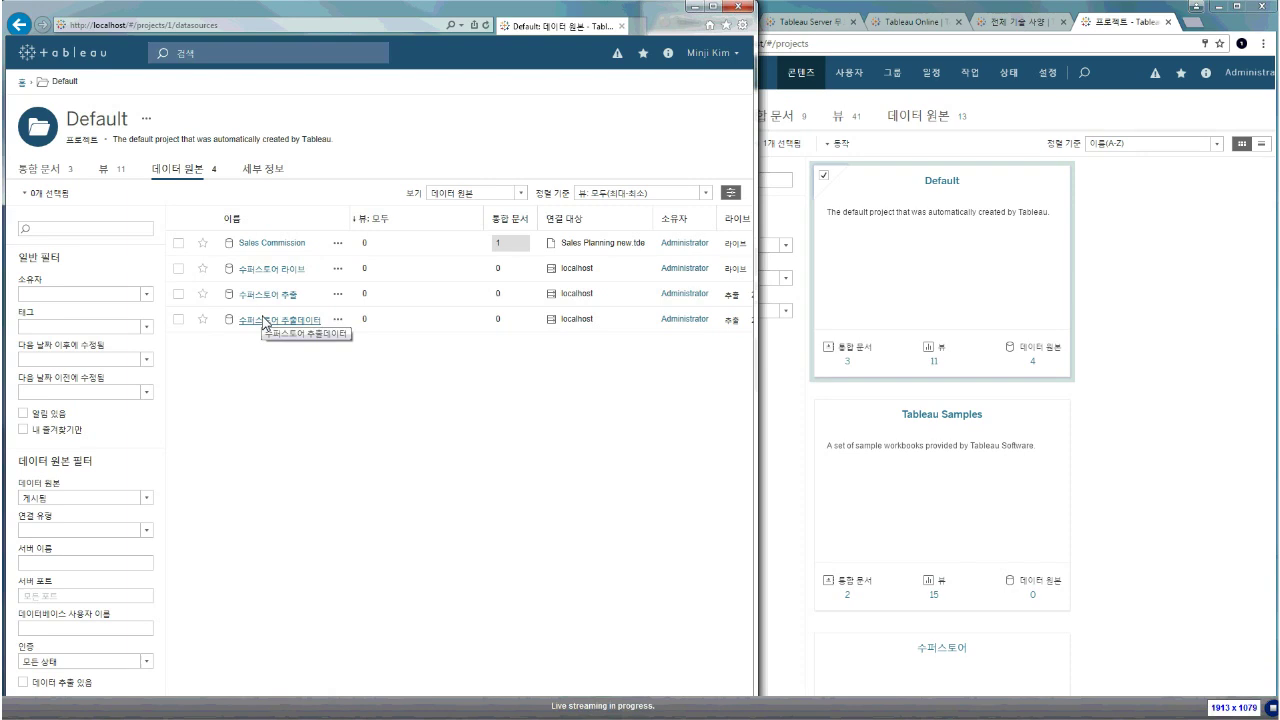
{"action": "left_click", "coordinate": [40, 168]}
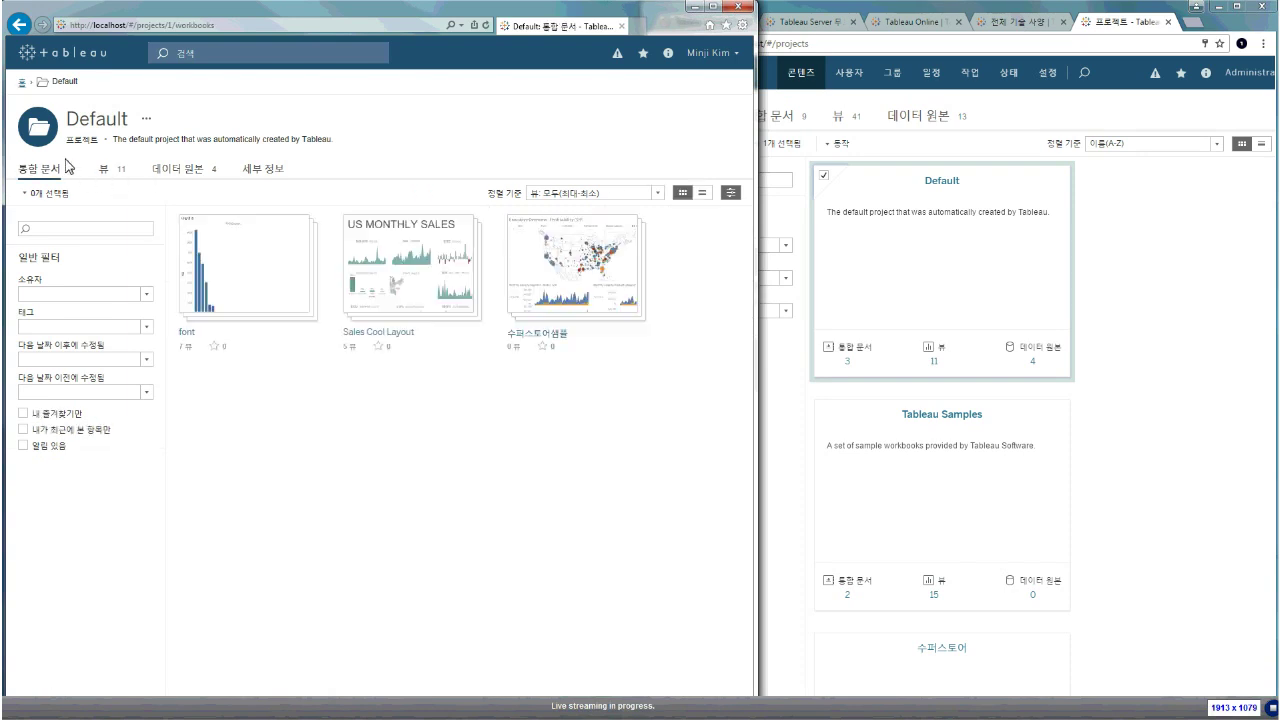
Go back to the full projects list and scroll the administrator's project list
{"action": "left_click", "coordinate": [23, 82]}
{"action": "left_click", "coordinate": [762, 414]}
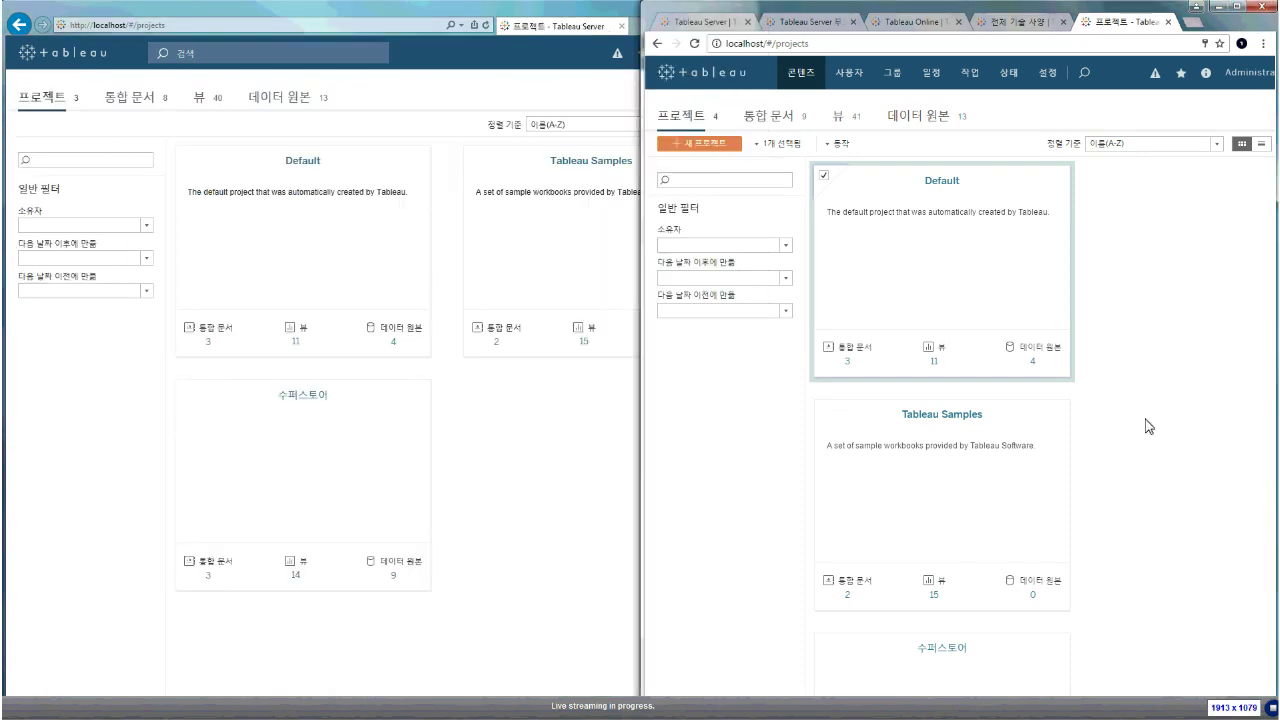
{"action": "scroll", "coordinate": [1148, 427], "scroll_direction": "down", "scroll_amount": 1}
{"action": "scroll", "coordinate": [1148, 427], "scroll_direction": "down", "scroll_amount": 3}
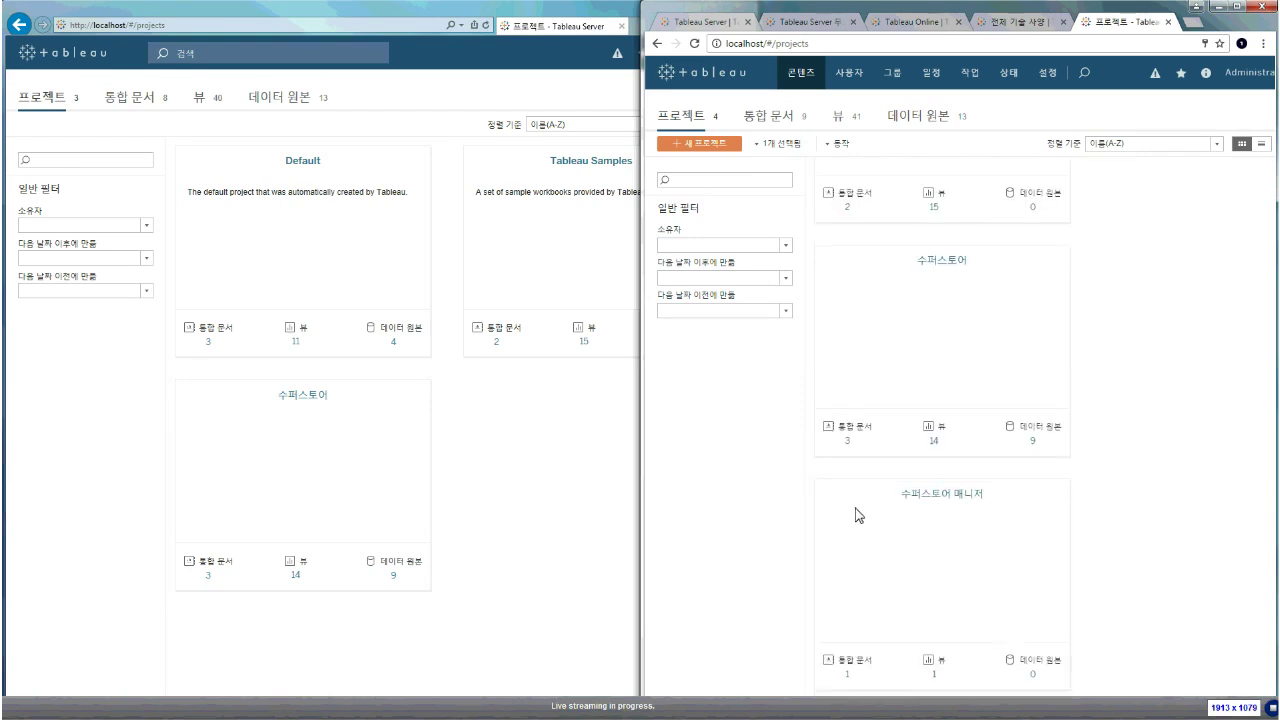
{"action": "left_click", "coordinate": [543, 517]}
{"action": "mouse_move", "coordinate": [1031, 534]}
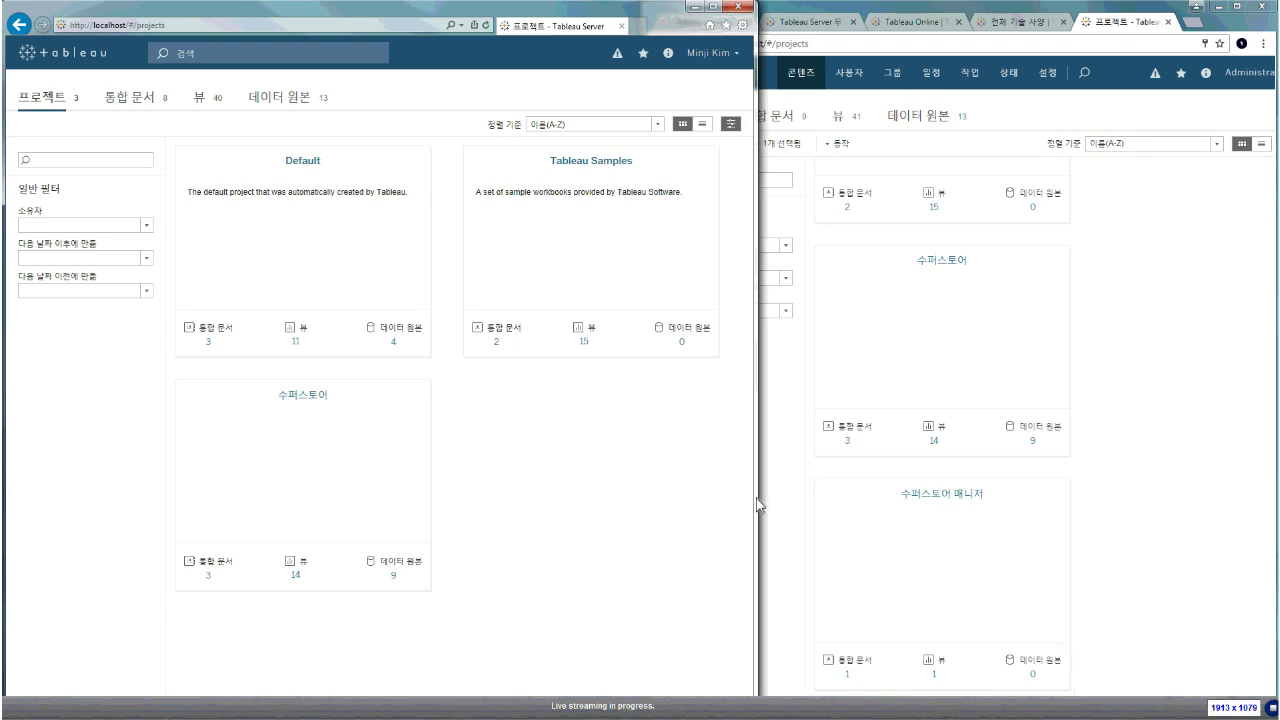
Open the Dash Freeform dashboard from Default's Sales Cool Layout workbook and widen the window
{"action": "left_click", "coordinate": [323, 266]}
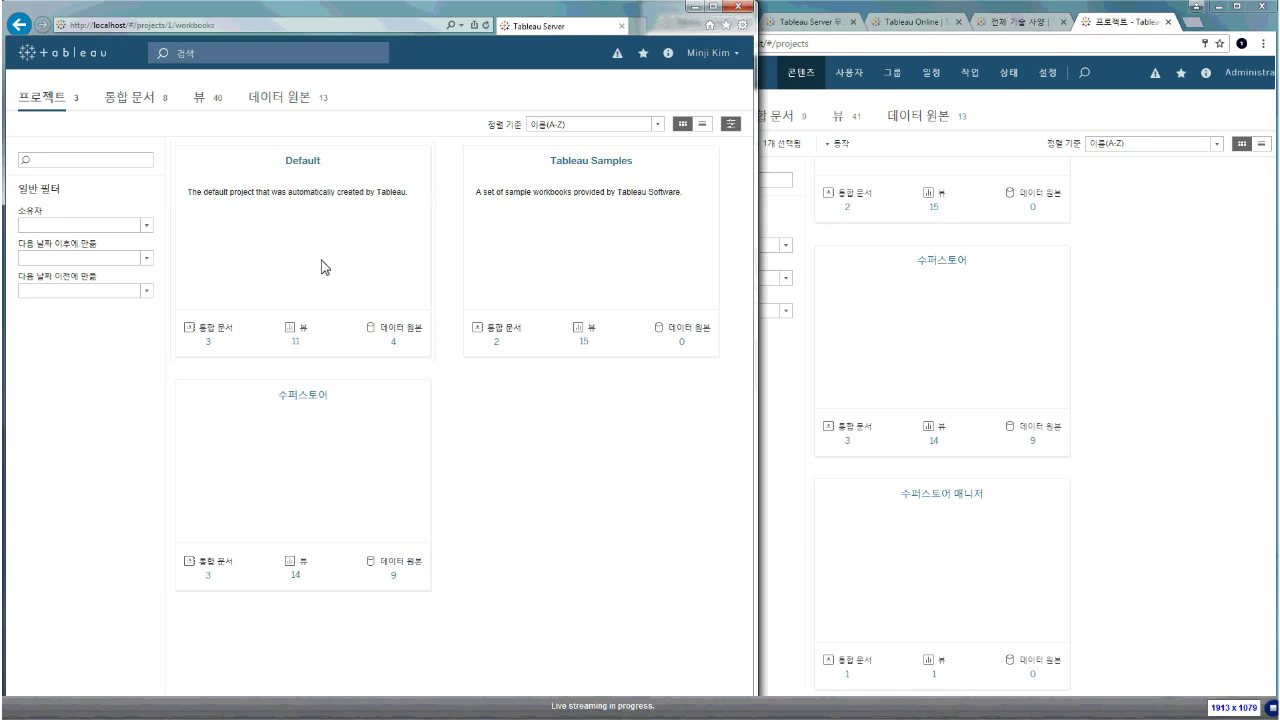
{"action": "left_click", "coordinate": [408, 277]}
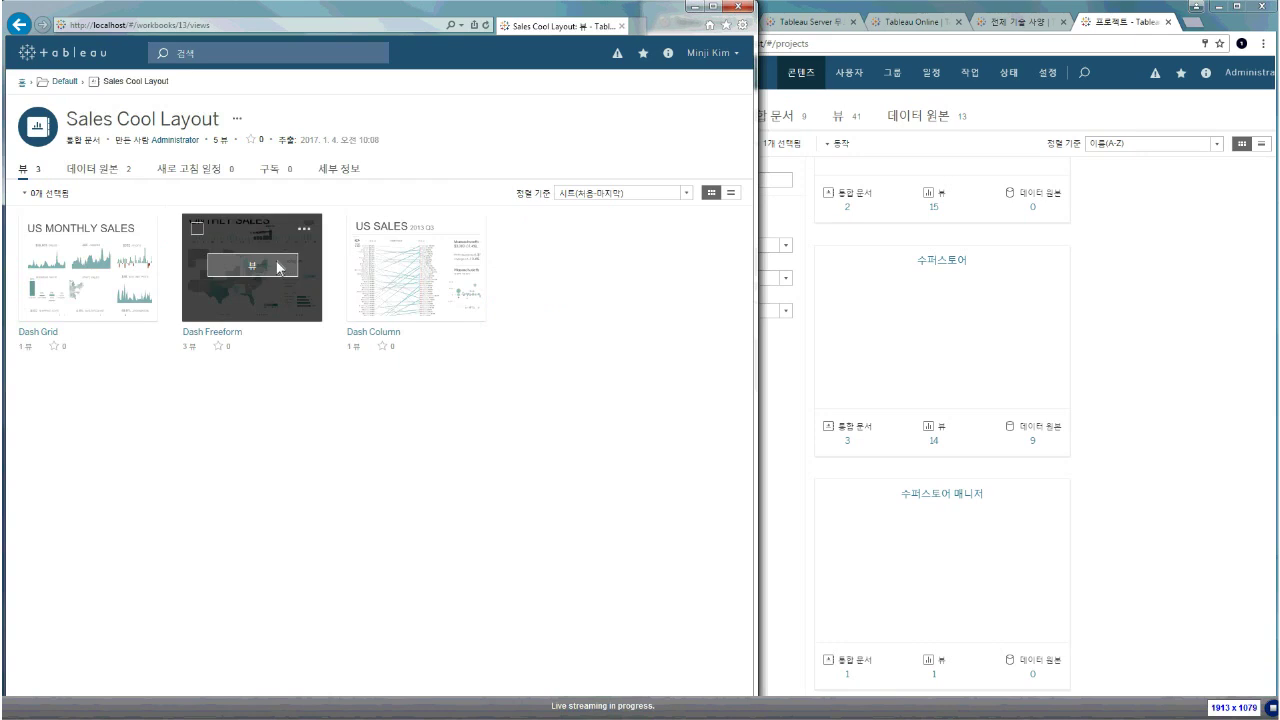
{"action": "left_click", "coordinate": [276, 268]}
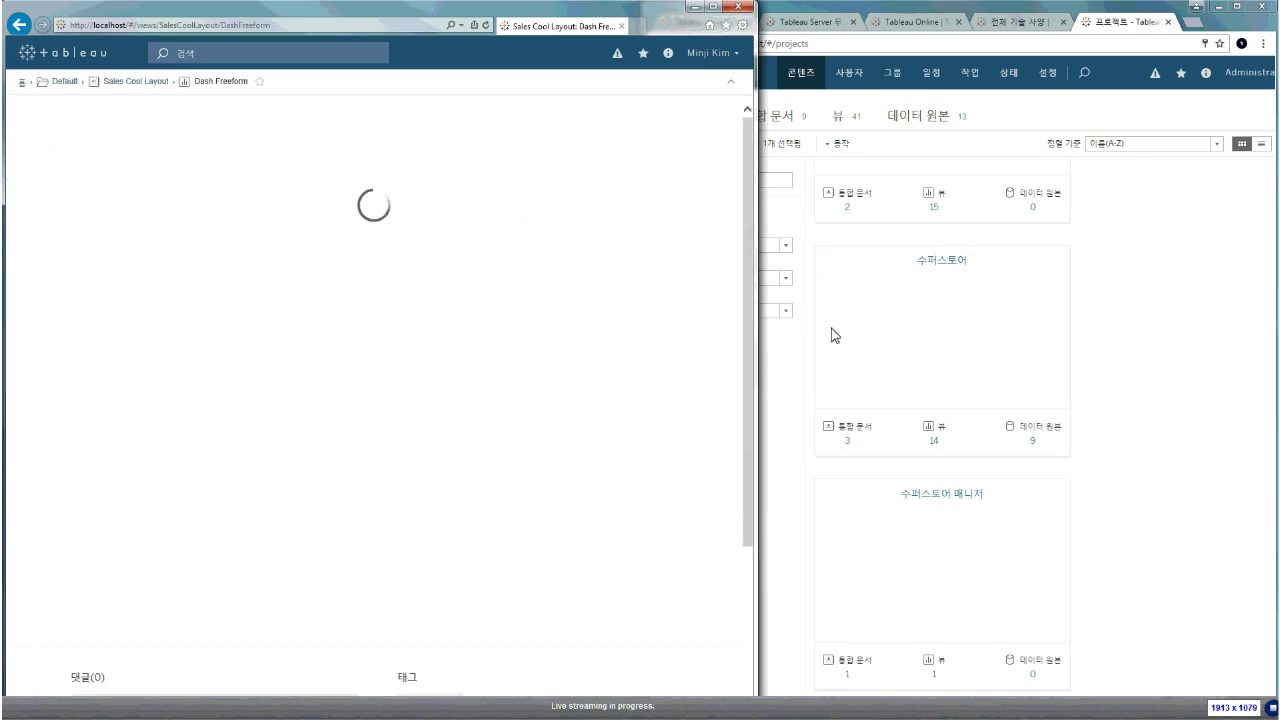
{"action": "left_click_drag", "start_coordinate": [760, 330], "coordinate": [866, 330]}
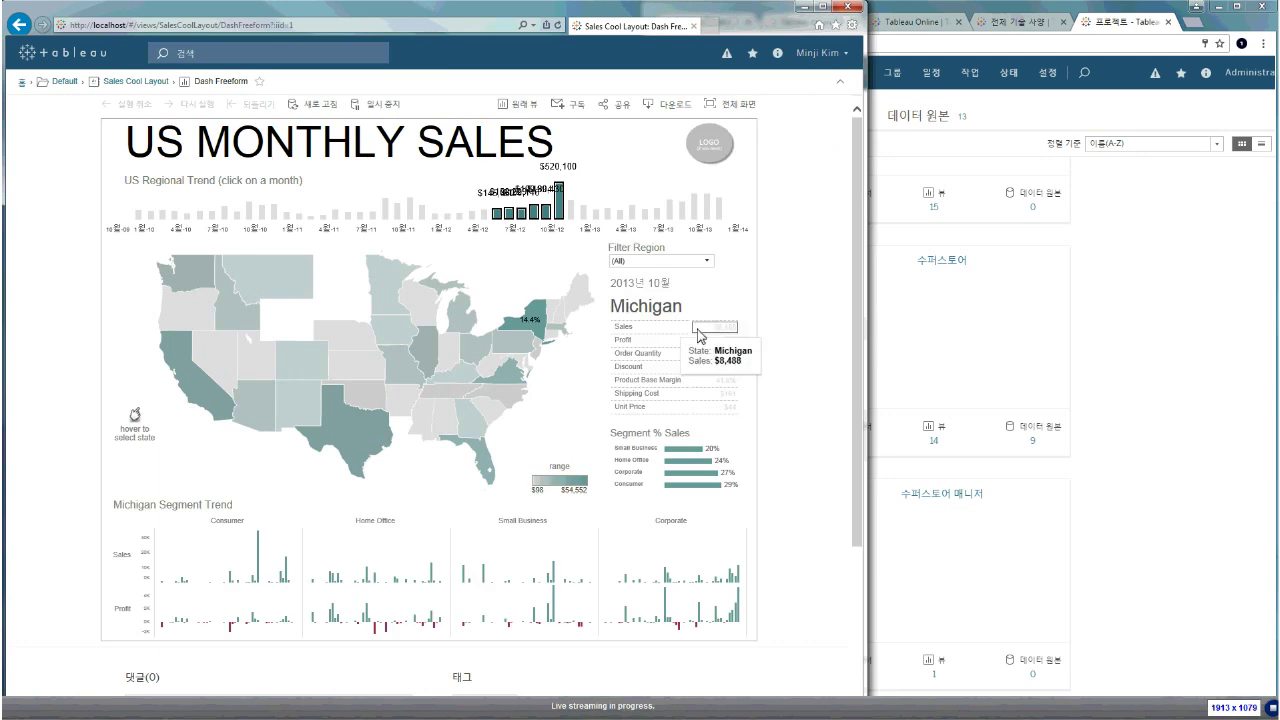
Filter the dashboard's region to East
{"action": "left_click", "coordinate": [690, 261]}
{"action": "left_click", "coordinate": [655, 292]}
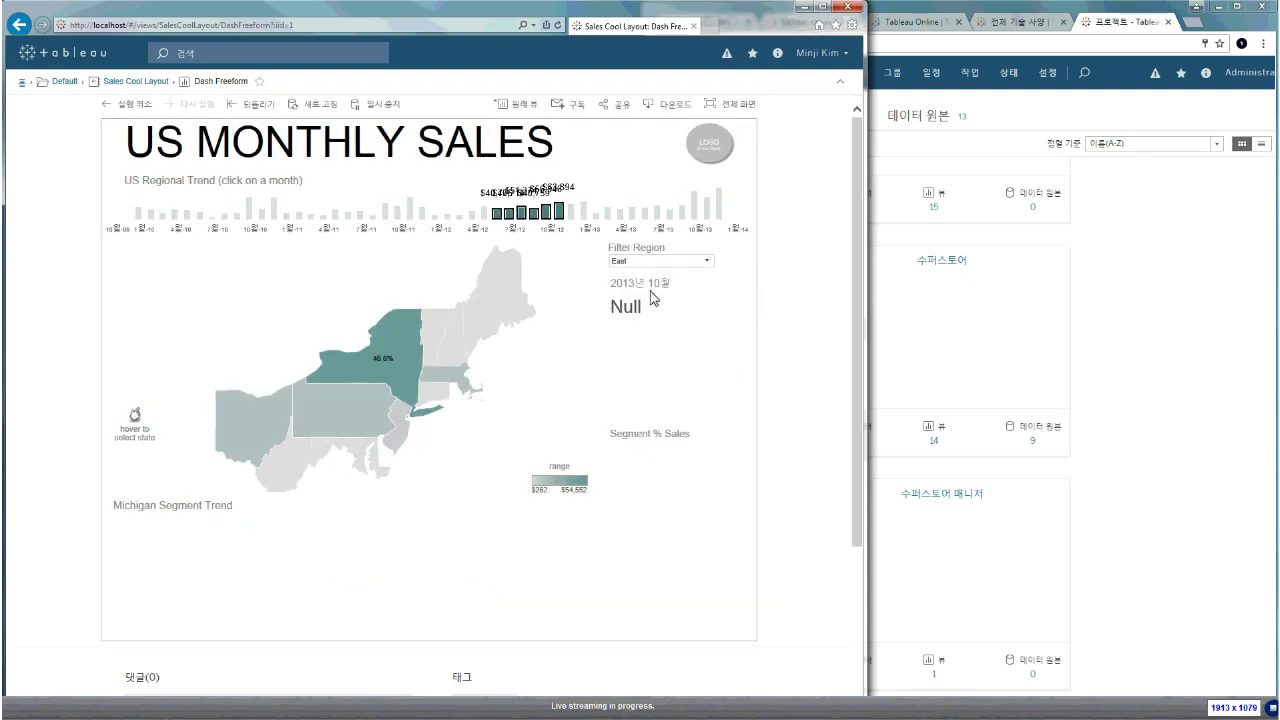
{"action": "left_click", "coordinate": [200, 60]}
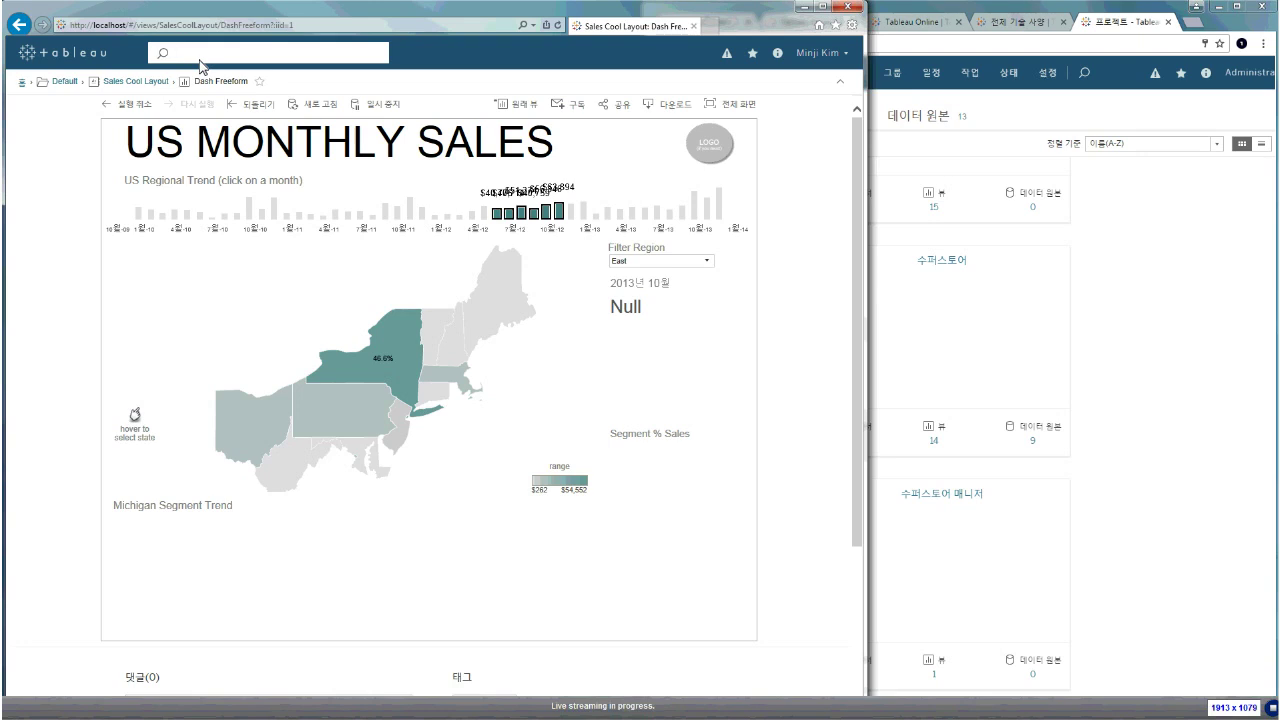
Search the site for 수퍼스토어 and open the 수퍼스토어 라이브 data source
{"action": "type", "text": "수퍼스토어"}
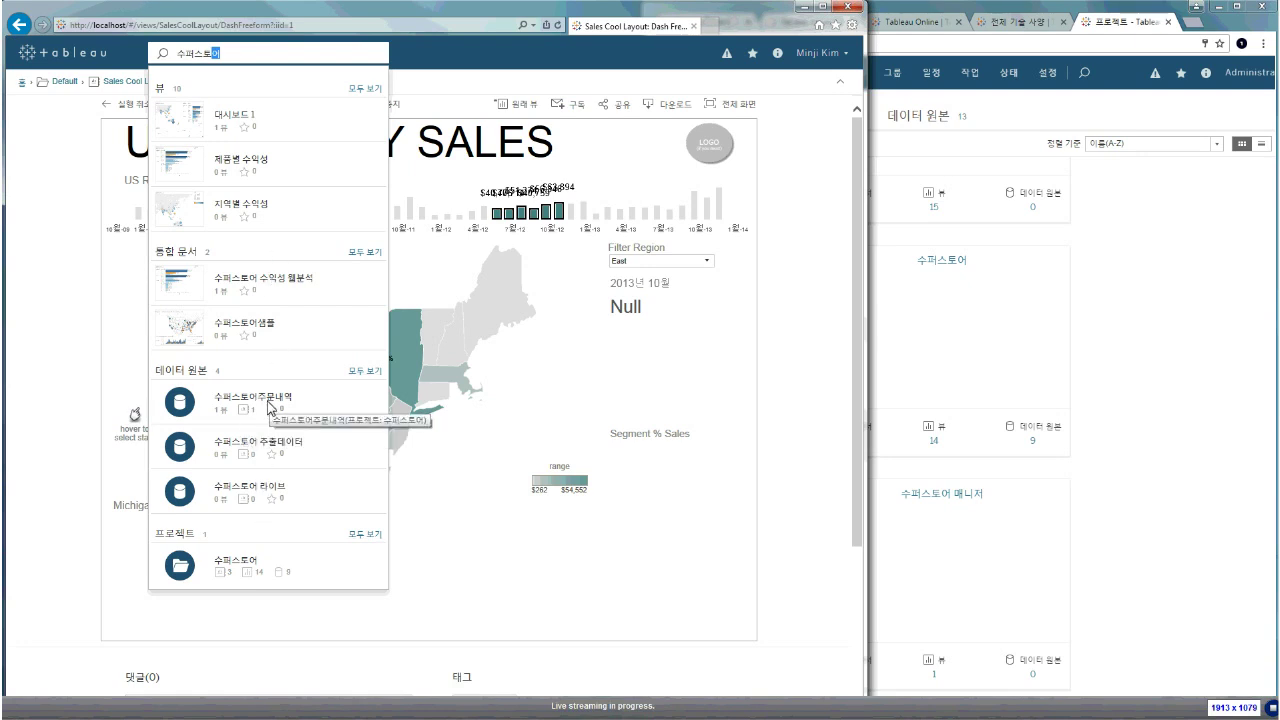
{"action": "left_click", "coordinate": [262, 488]}
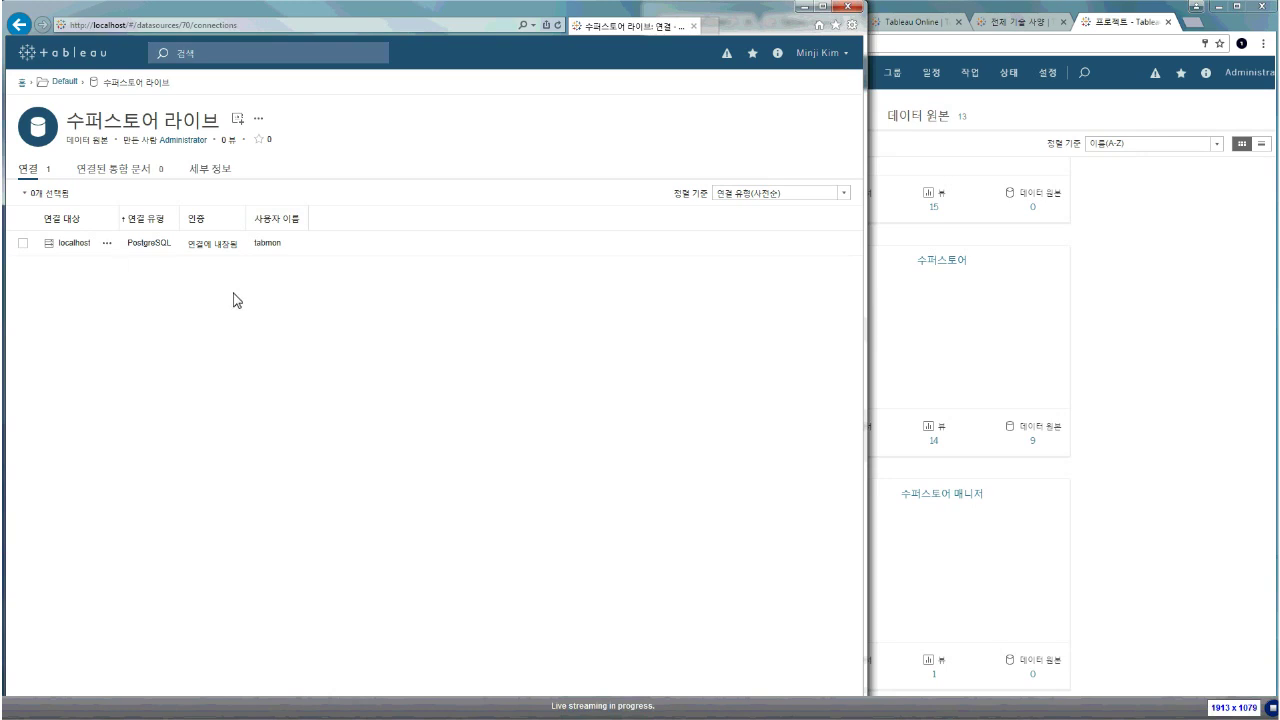
From the Default project's data sources, open 수퍼스토어 라이브 and create a new workbook from it
{"action": "left_click", "coordinate": [74, 87]}
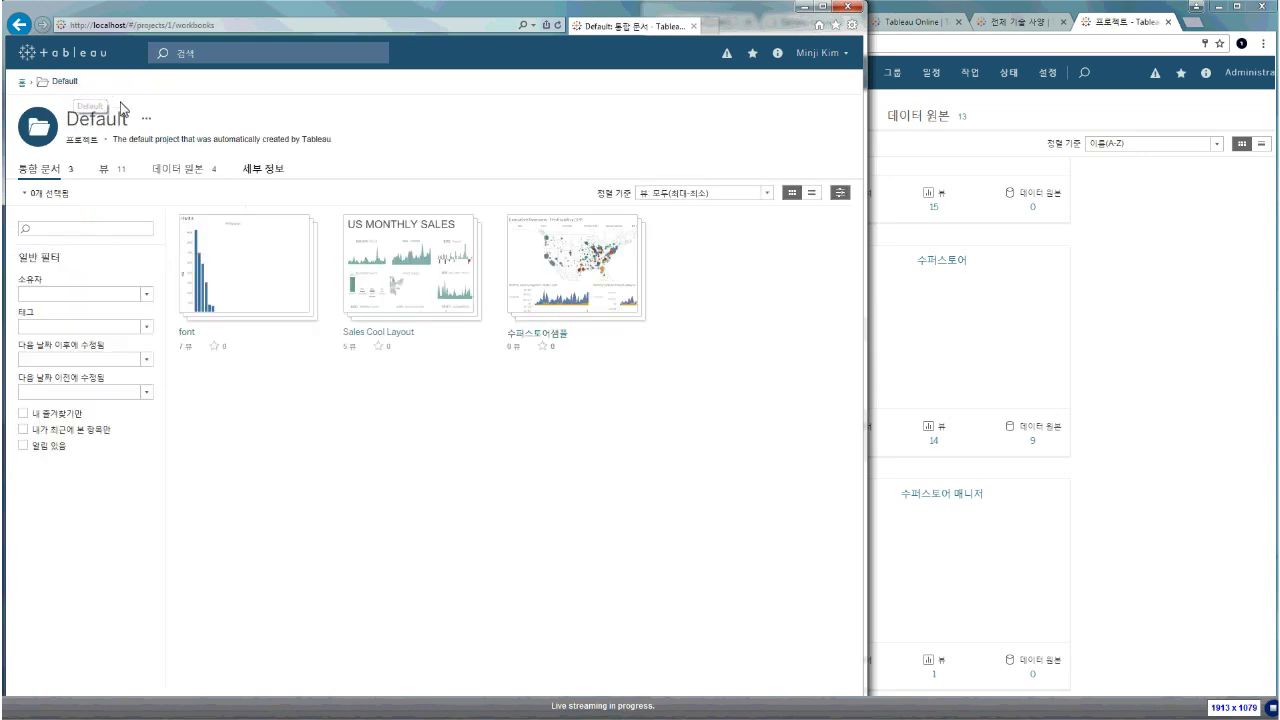
{"action": "left_click", "coordinate": [190, 172]}
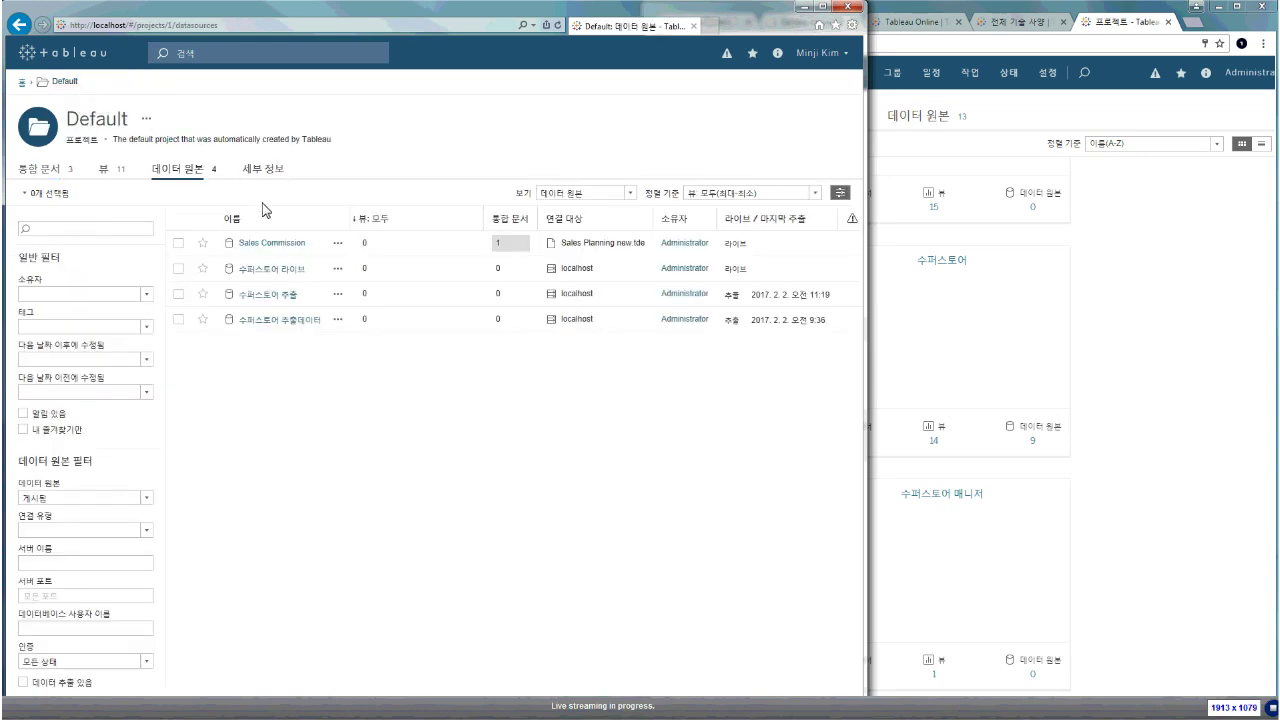
{"action": "left_click", "coordinate": [337, 243]}
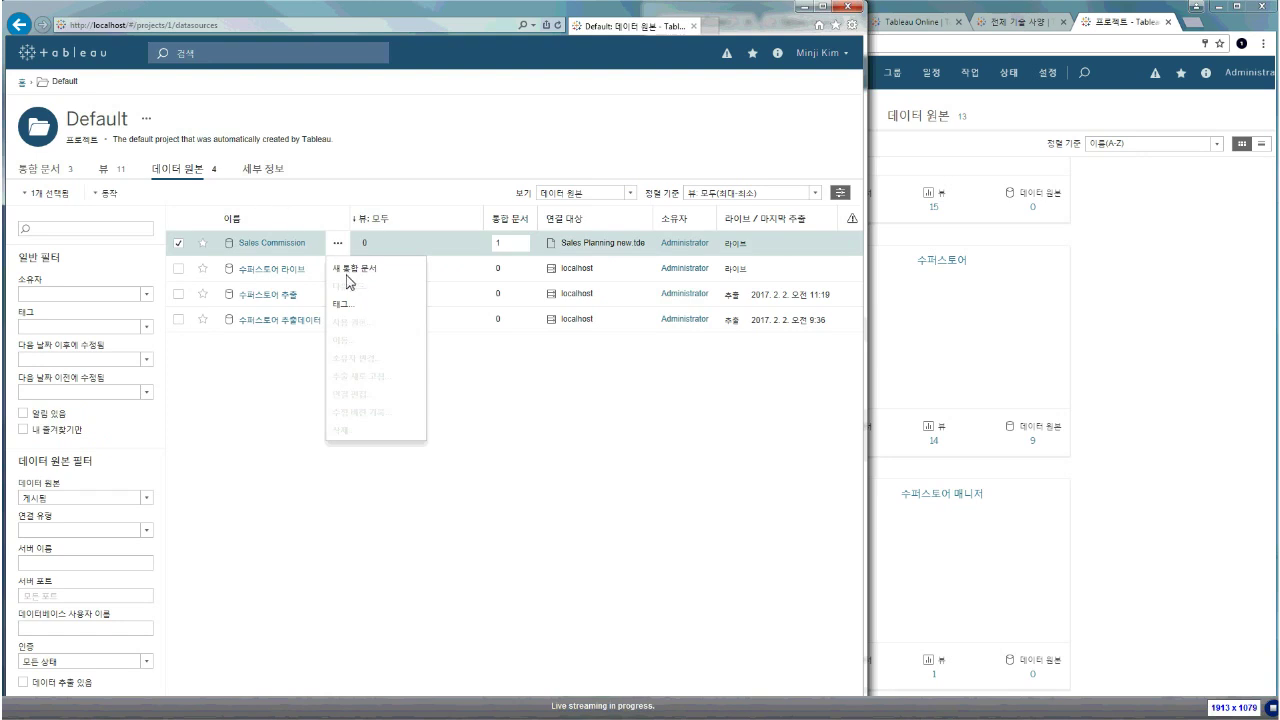
{"action": "left_click", "coordinate": [283, 270]}
{"action": "left_click", "coordinate": [239, 120]}
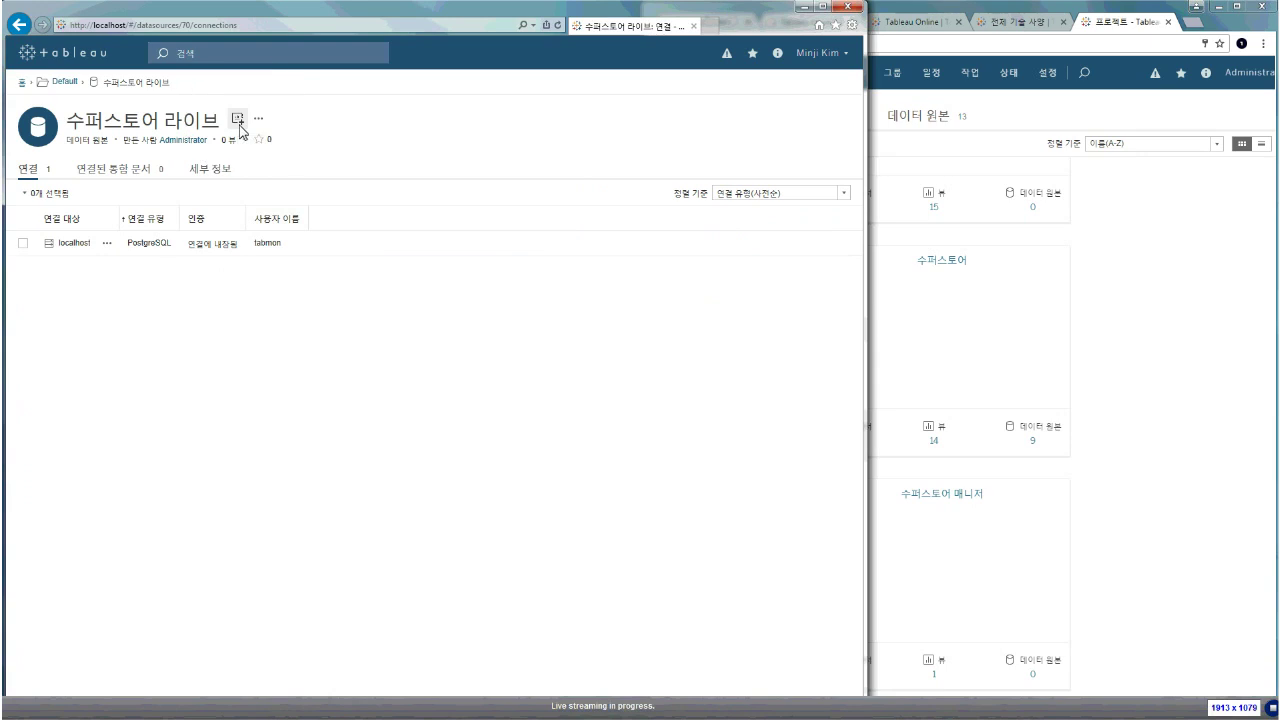
{"action": "left_click", "coordinate": [240, 125]}
{"action": "left_click", "coordinate": [240, 125]}
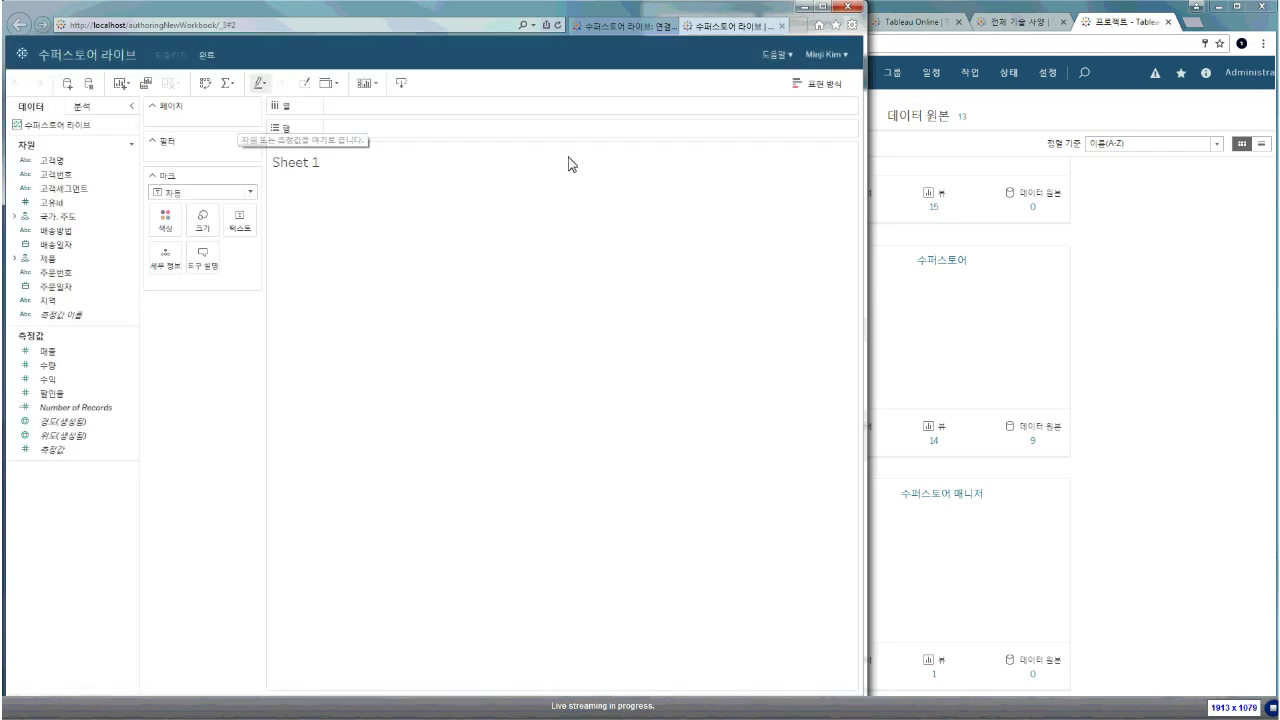
Chart 매출 as bars by 제품대분류 and 제품중분류, sorted descending and coloured by 수익
{"action": "left_click_drag", "start_coordinate": [757, 13], "coordinate": [757, 19]}
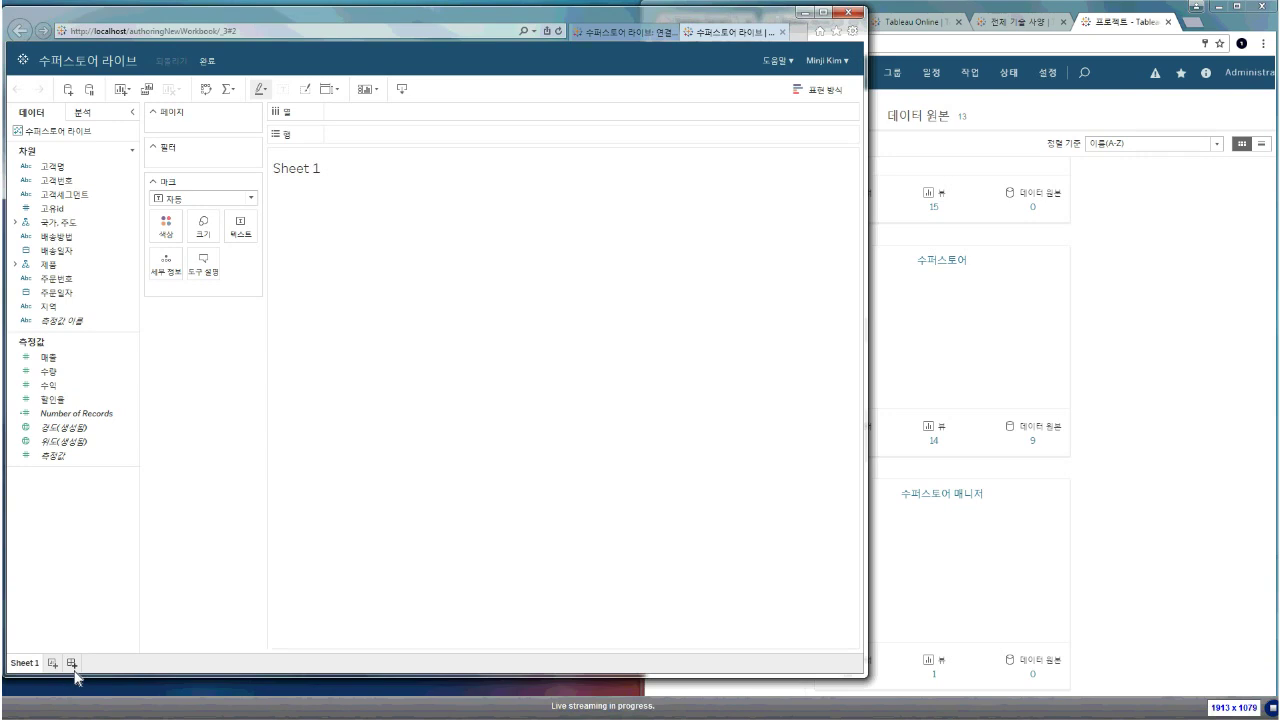
{"action": "left_click_drag", "start_coordinate": [48, 357], "coordinate": [90, 372]}
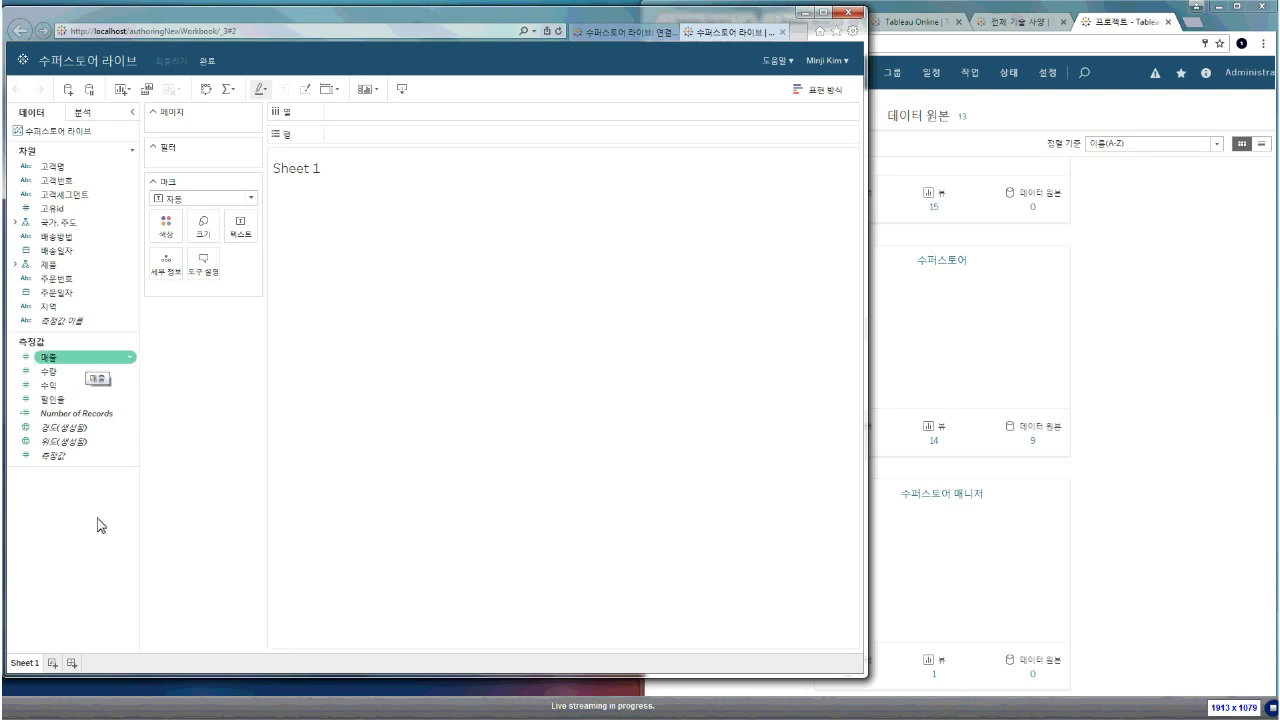
{"action": "double_click", "coordinate": [87, 362]}
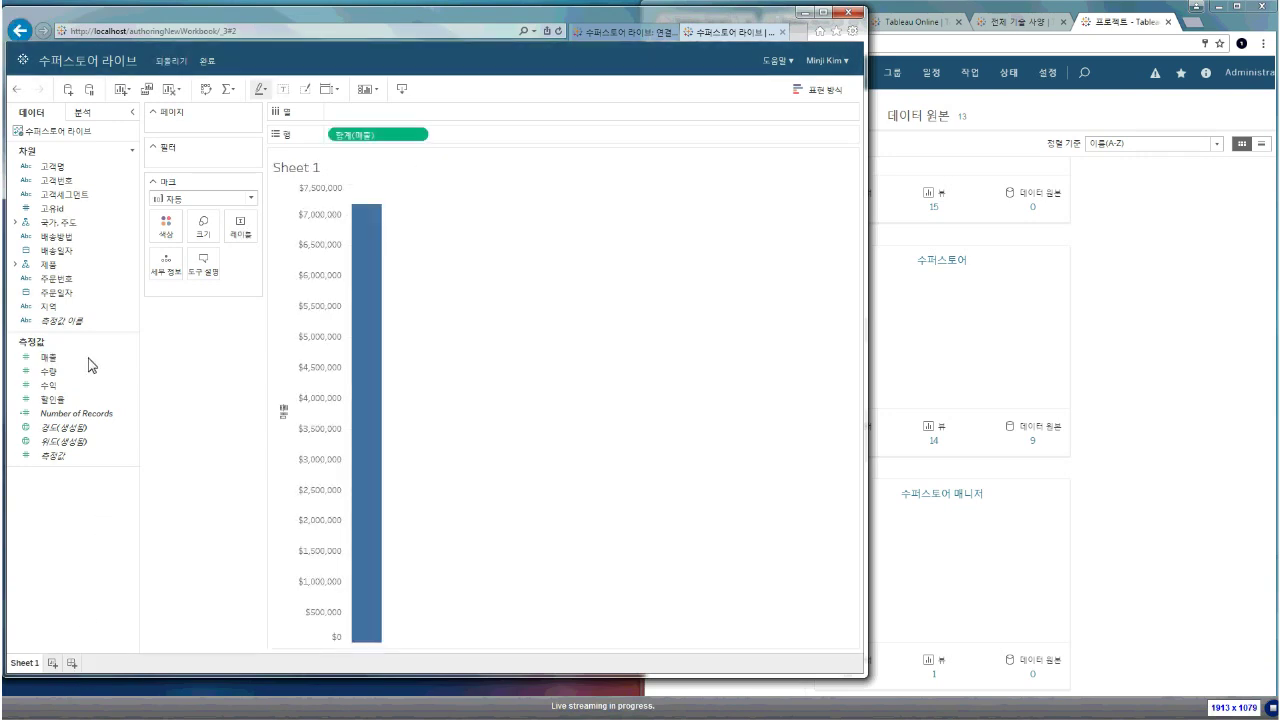
{"action": "left_click", "coordinate": [15, 264]}
{"action": "double_click", "coordinate": [110, 278]}
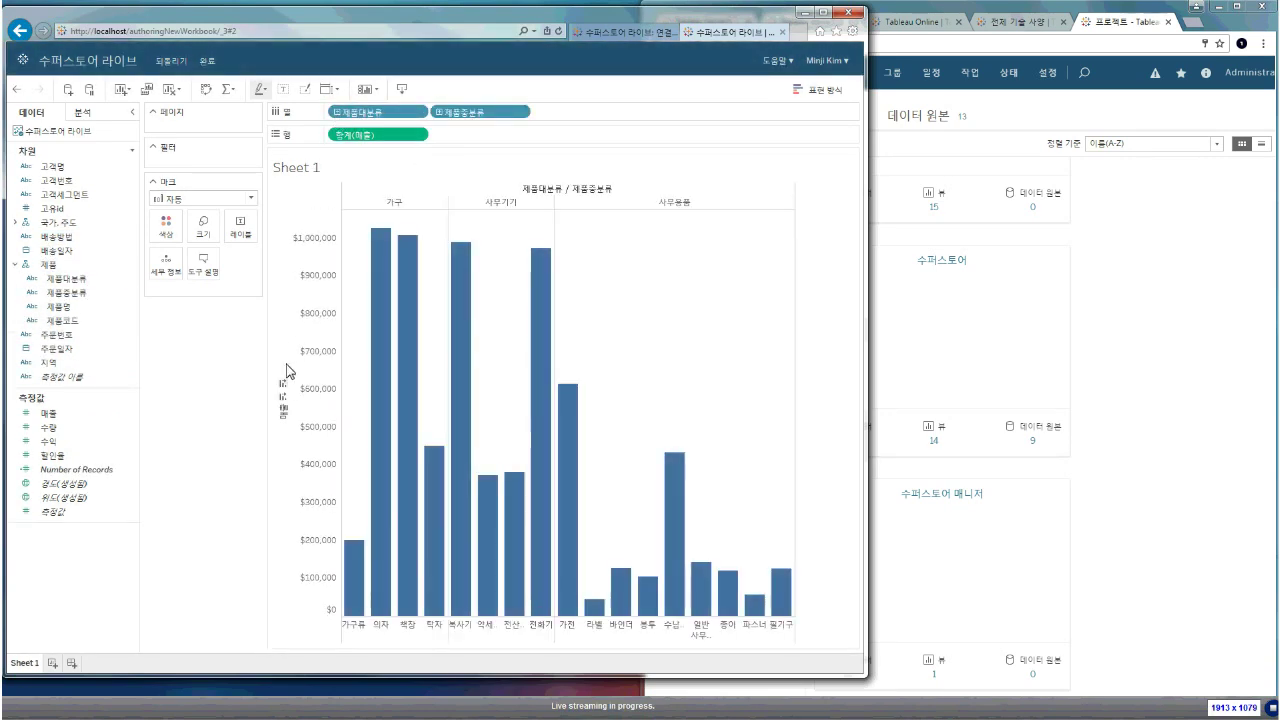
{"action": "left_click", "coordinate": [286, 383]}
{"action": "left_click_drag", "start_coordinate": [48, 441], "coordinate": [176, 250]}
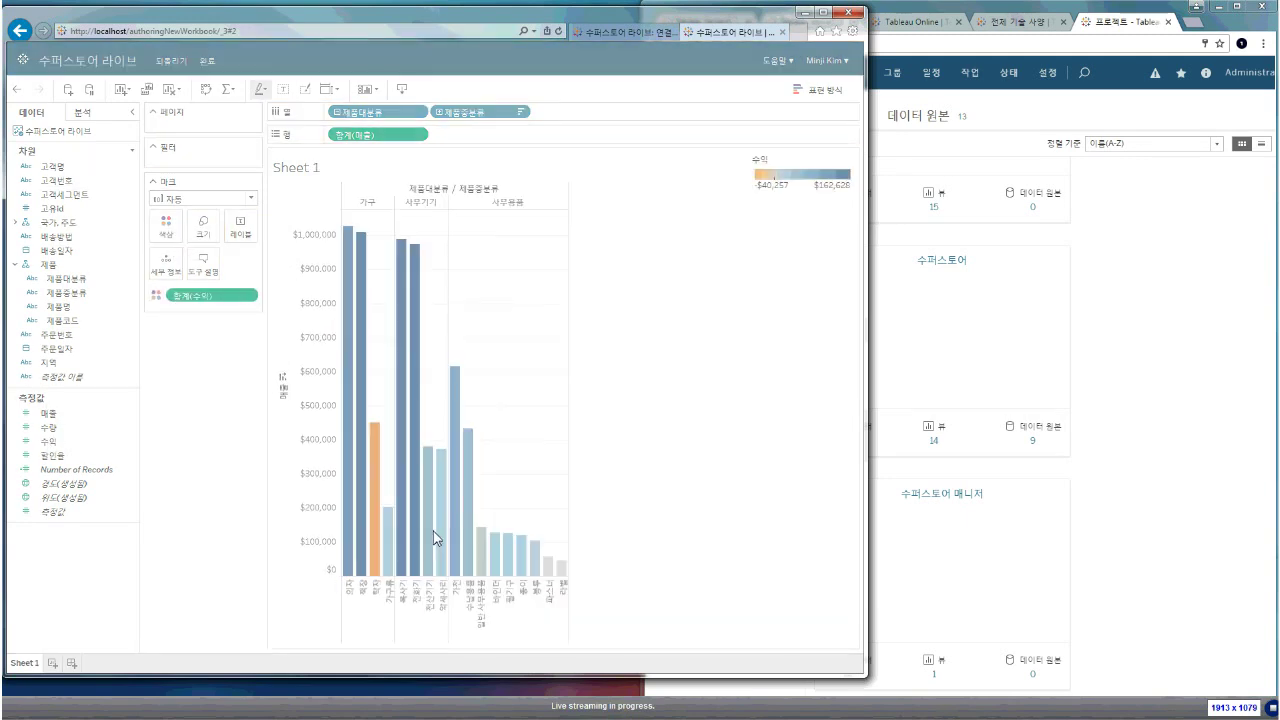
{"action": "mouse_move", "coordinate": [386, 493]}
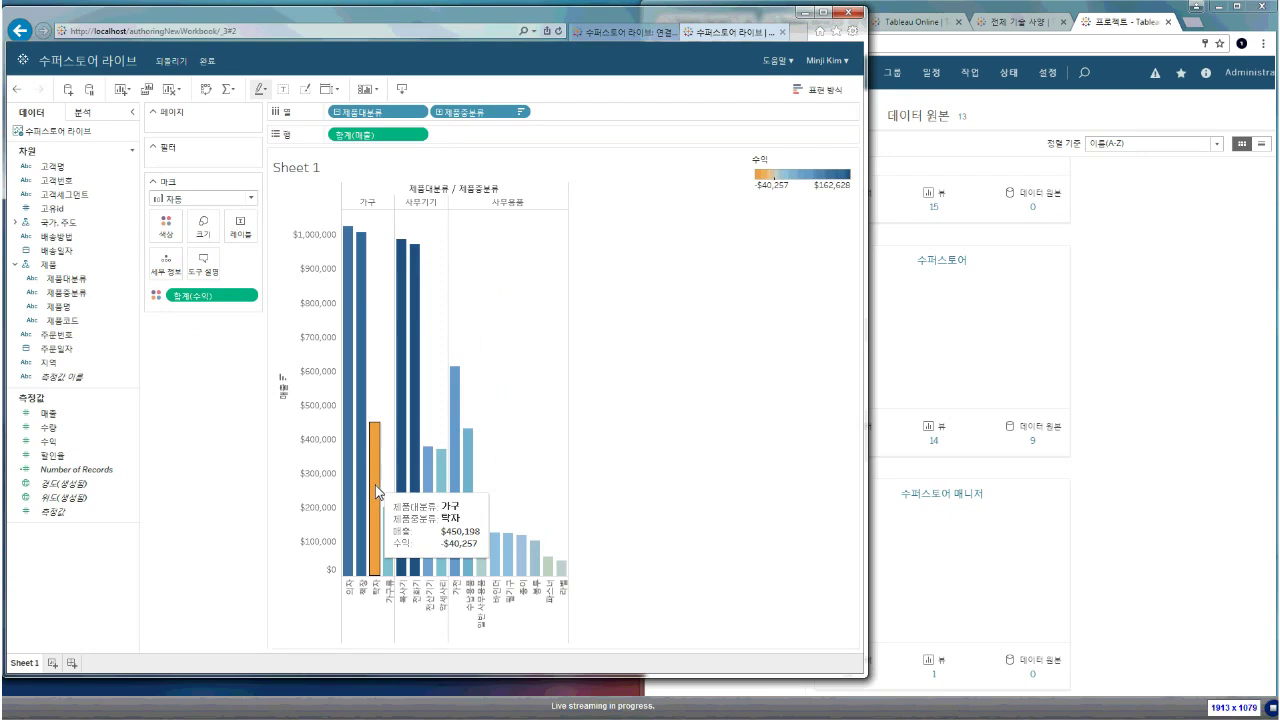
Rename Sheet 1 to 제품별 and add a blank new worksheet
{"action": "double_click", "coordinate": [30, 665]}
{"action": "type", "text": "제품별"}
{"action": "key", "text": "Return"}
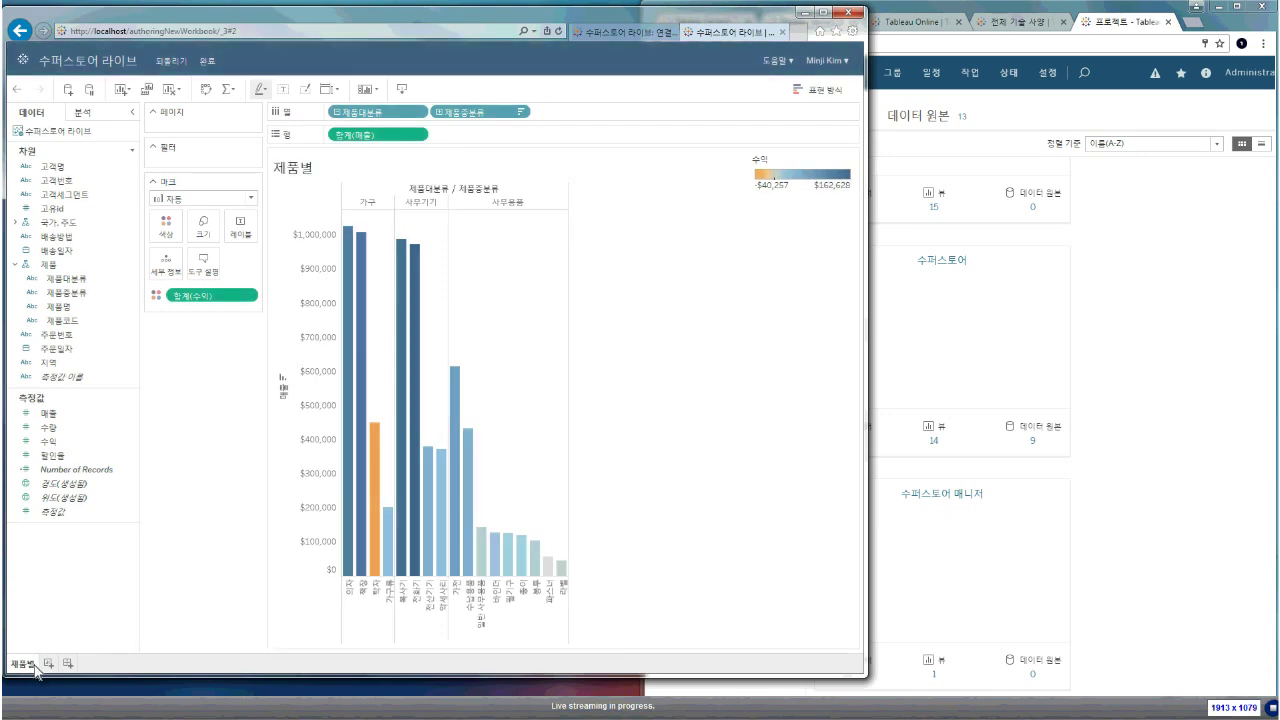
{"action": "left_click", "coordinate": [48, 663]}
{"action": "left_click", "coordinate": [22, 663]}
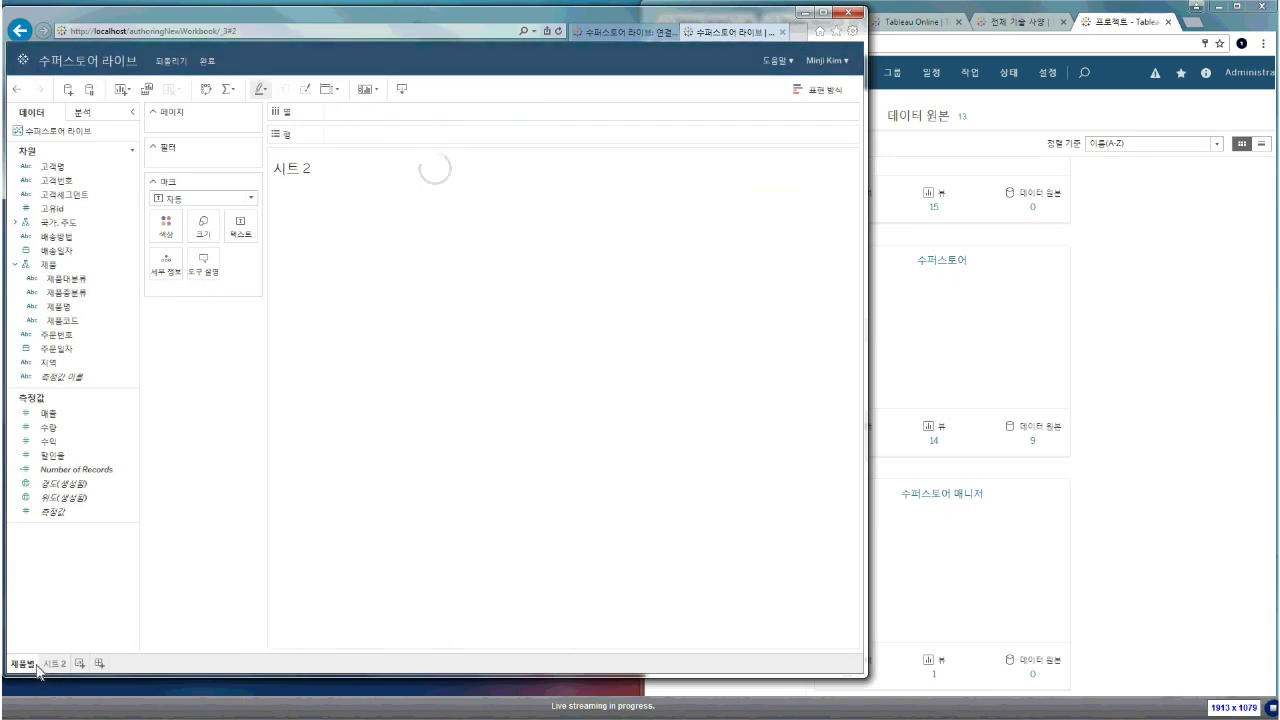
{"action": "left_click", "coordinate": [333, 89]}
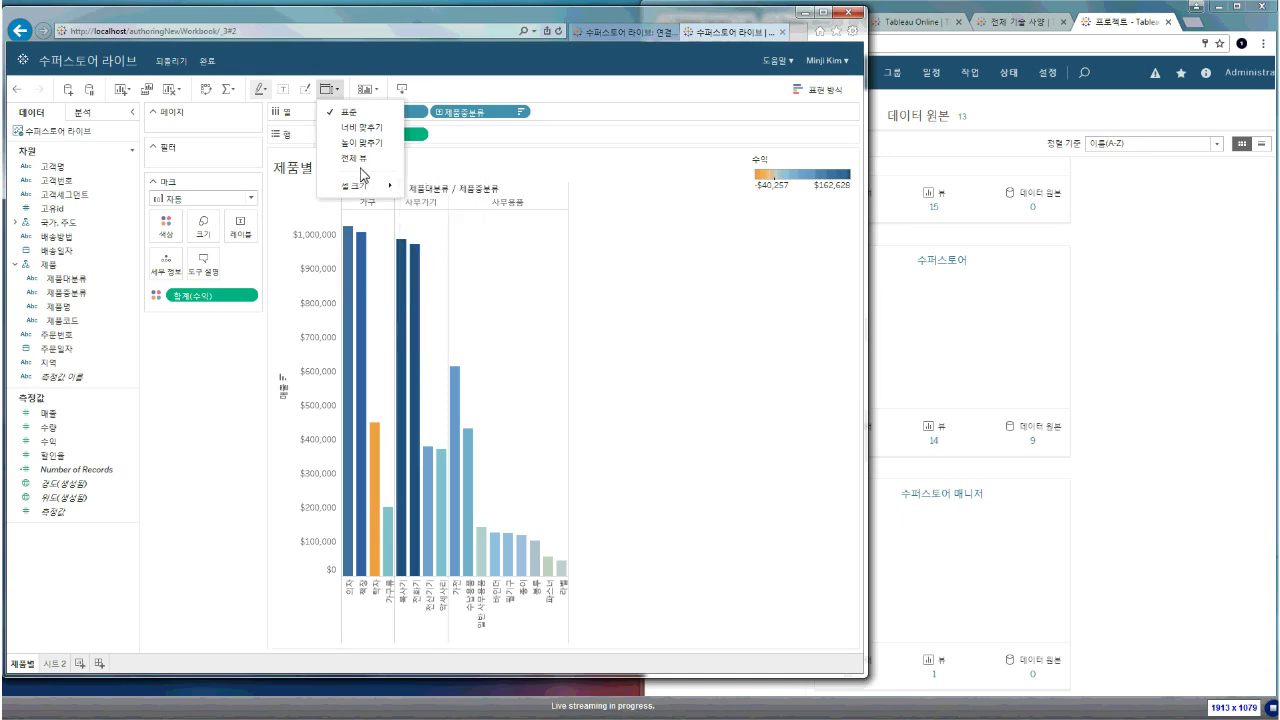
Fit the 제품별 chart to Entire View, add per-pane average lines, then show 시트 2
{"action": "left_click", "coordinate": [361, 165]}
{"action": "left_click", "coordinate": [88, 115]}
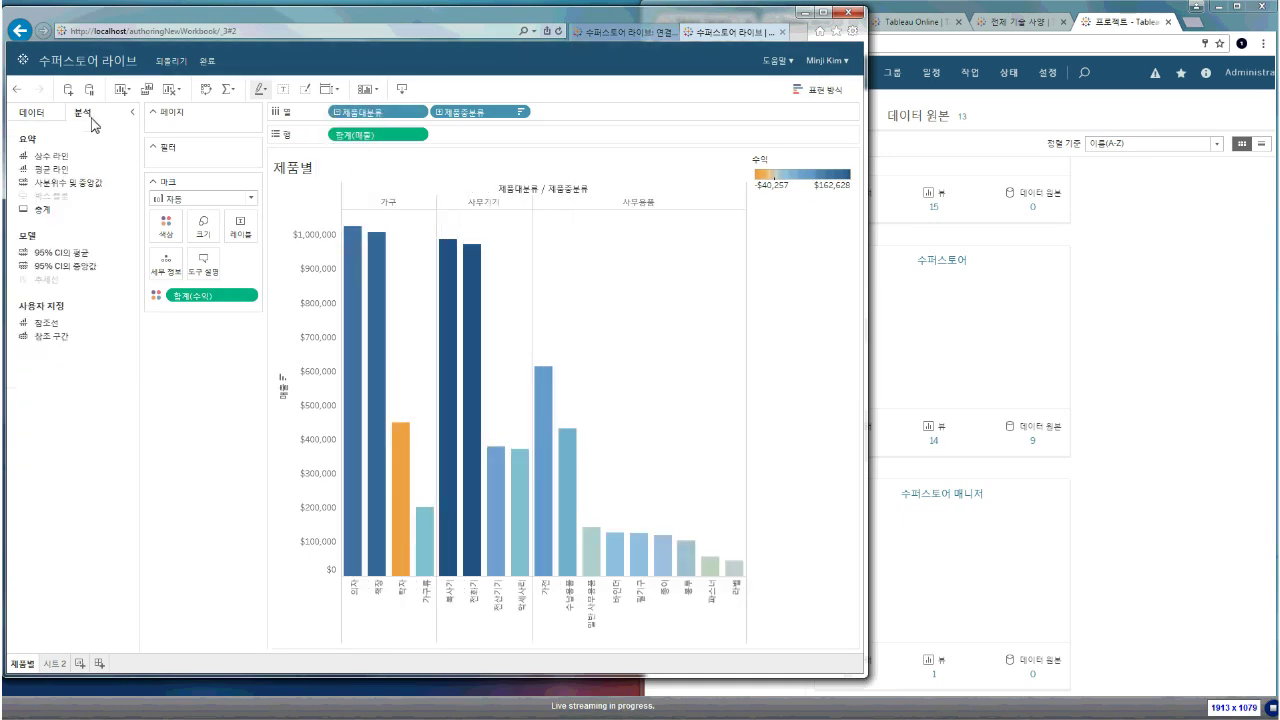
{"action": "left_click_drag", "start_coordinate": [57, 208], "coordinate": [400, 172]}
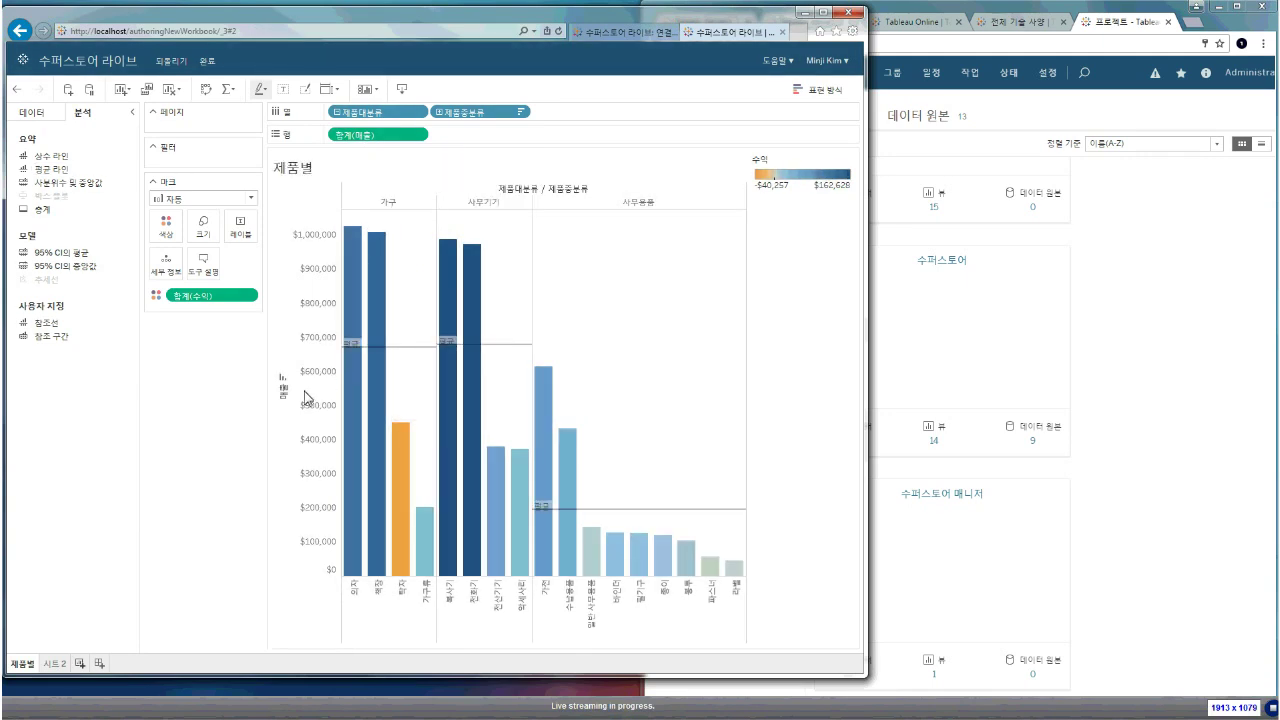
{"action": "left_click", "coordinate": [54, 663]}
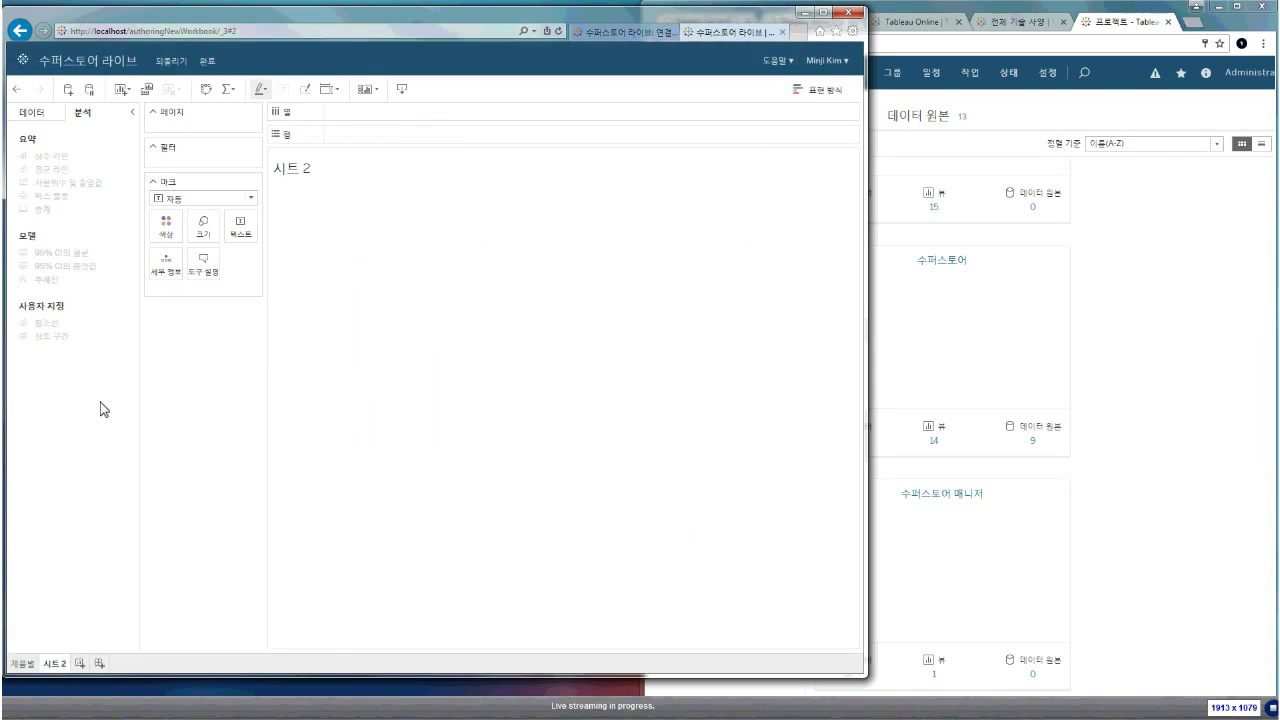
Verify that 국가 in the 국가, 주도 hierarchy has the 국가/지역 geographic role
{"action": "left_click", "coordinate": [33, 114]}
{"action": "left_click", "coordinate": [75, 288]}
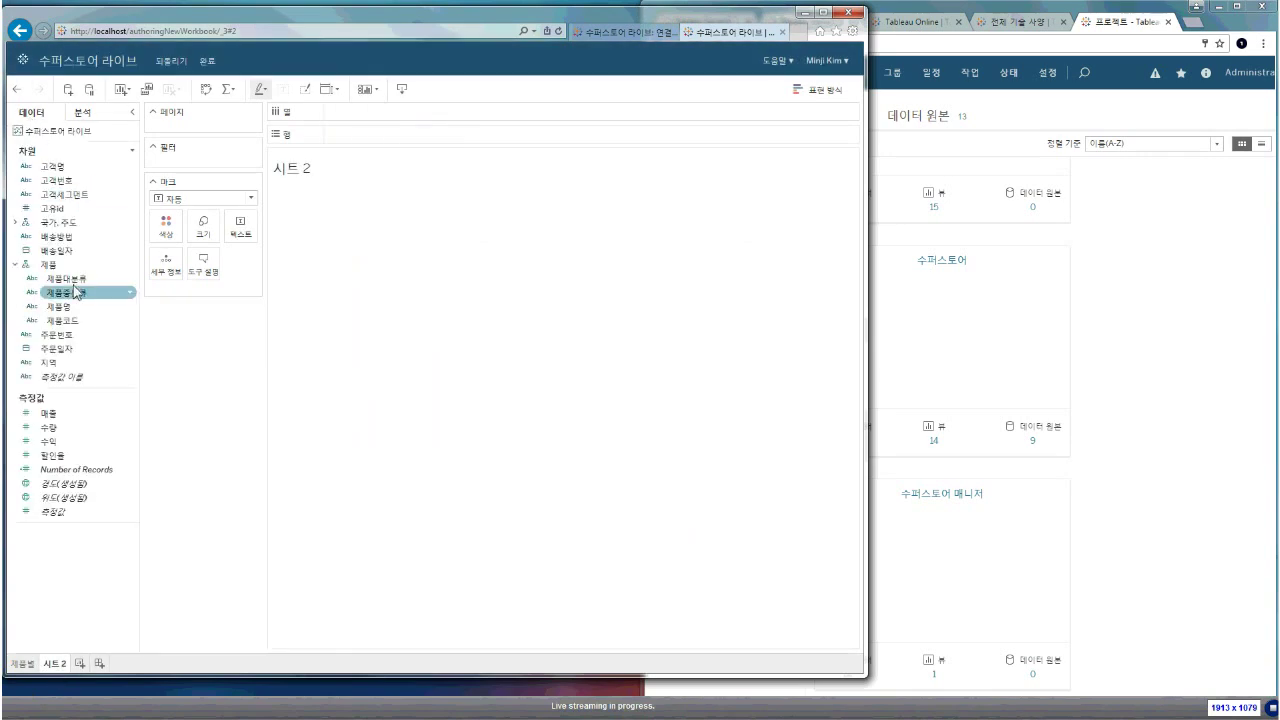
{"action": "left_click", "coordinate": [16, 222]}
{"action": "left_click", "coordinate": [22, 238]}
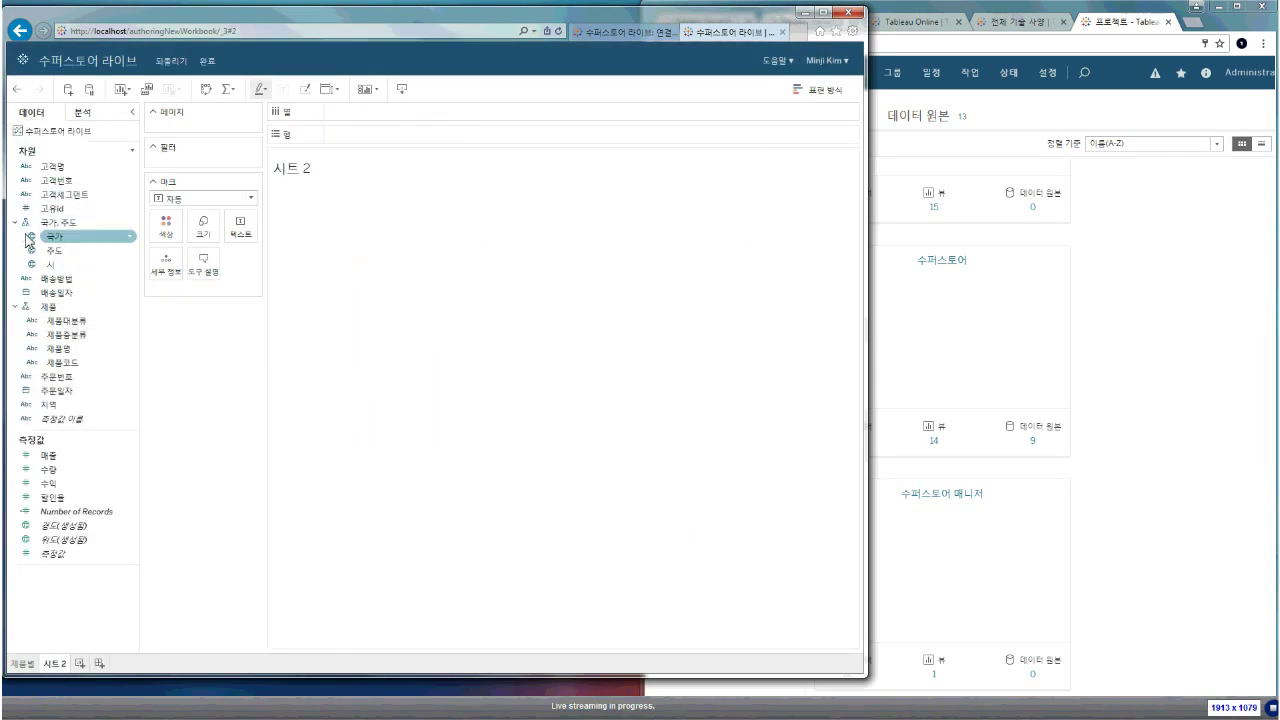
{"action": "right_click", "coordinate": [35, 246]}
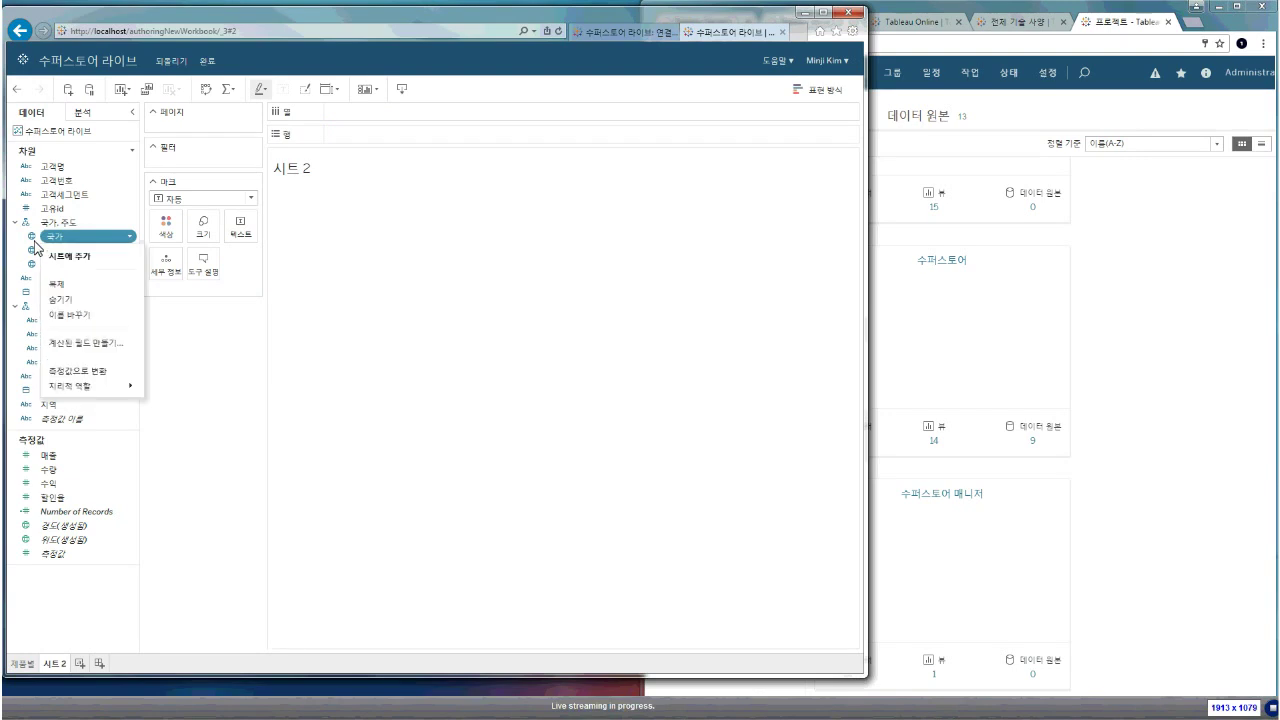
{"action": "mouse_move", "coordinate": [106, 392]}
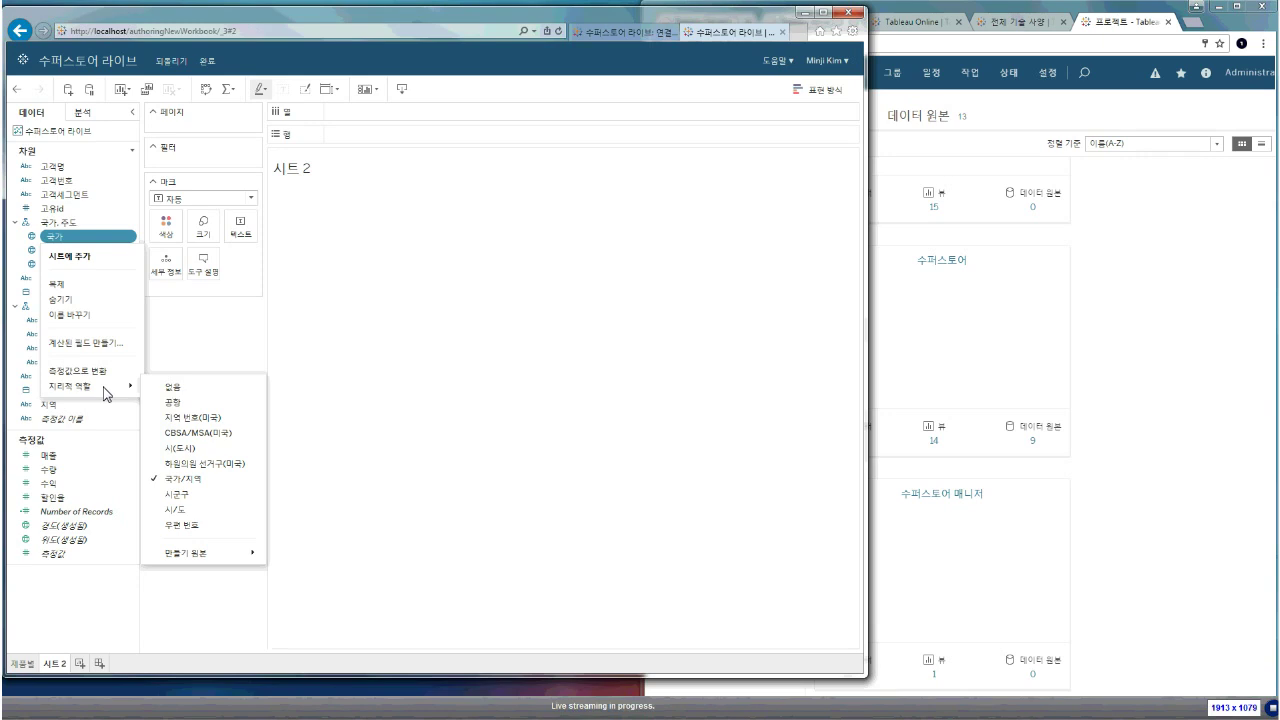
{"action": "left_click", "coordinate": [391, 329]}
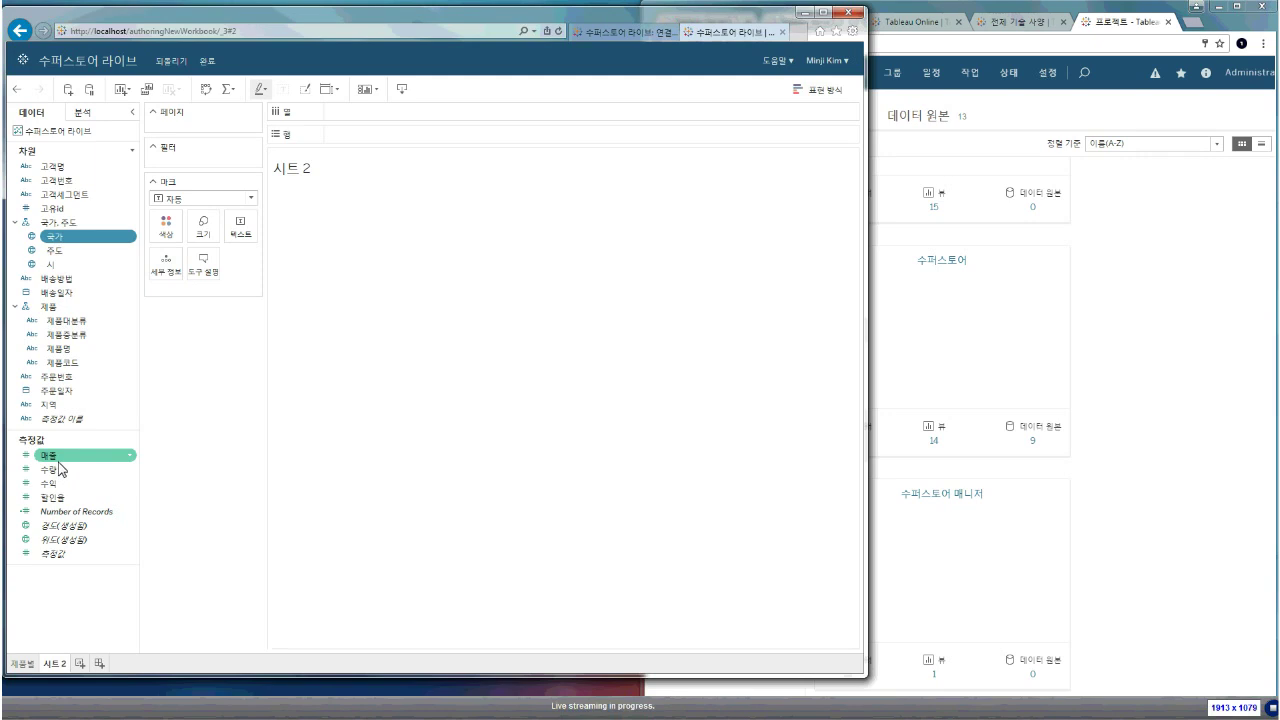
Map 국가 and 주도 as points sized by 매출 and coloured by 수익
{"action": "double_click", "coordinate": [70, 240]}
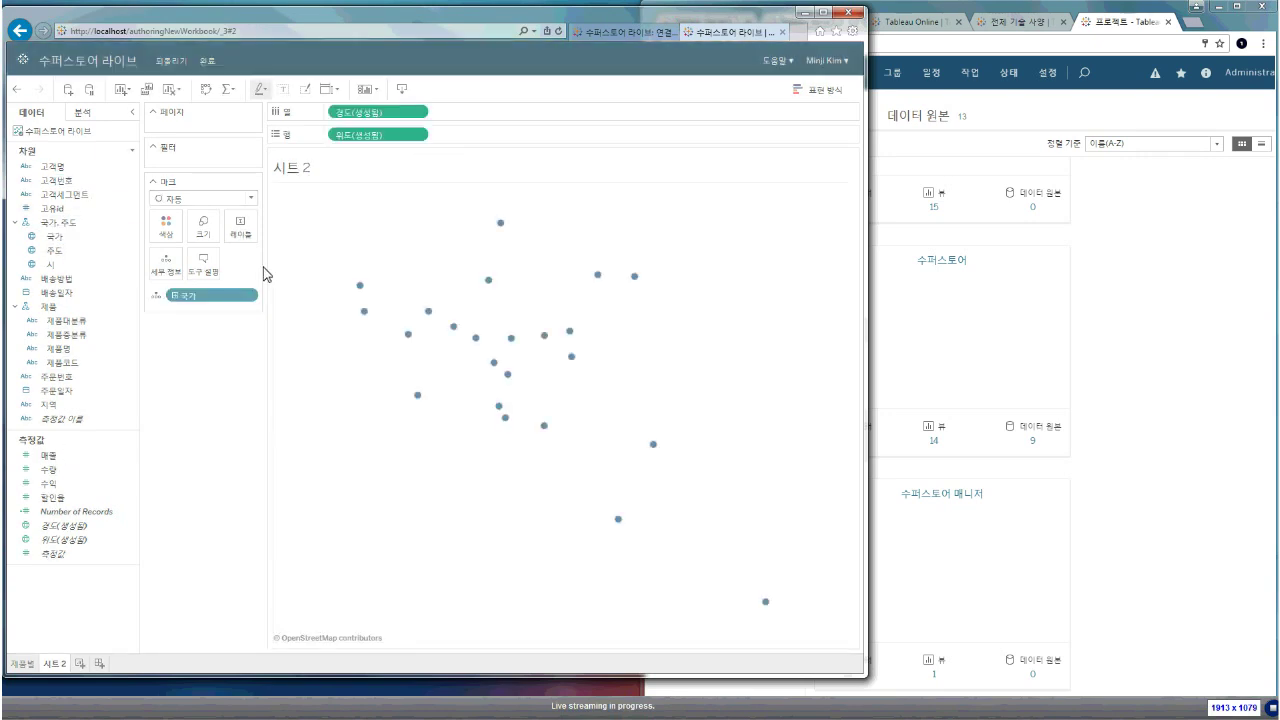
{"action": "double_click", "coordinate": [54, 250]}
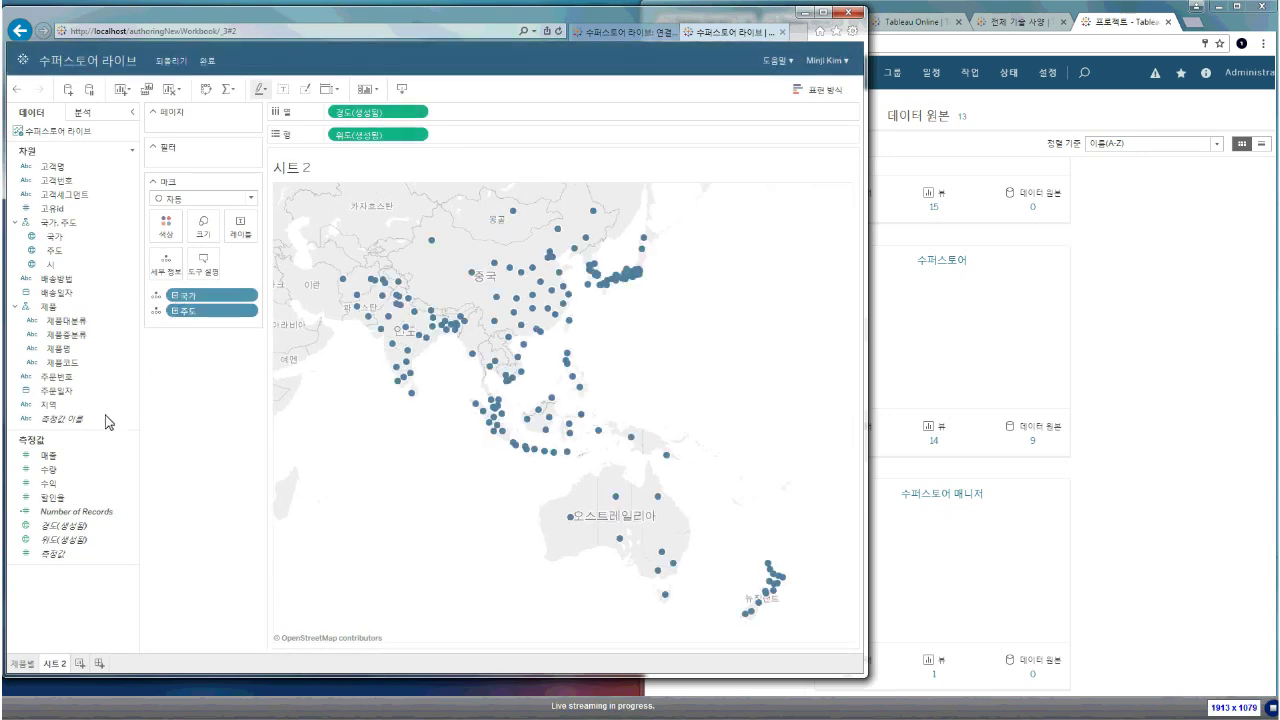
{"action": "left_click_drag", "start_coordinate": [50, 465], "coordinate": [203, 228]}
{"action": "left_click_drag", "start_coordinate": [48, 483], "coordinate": [166, 236]}
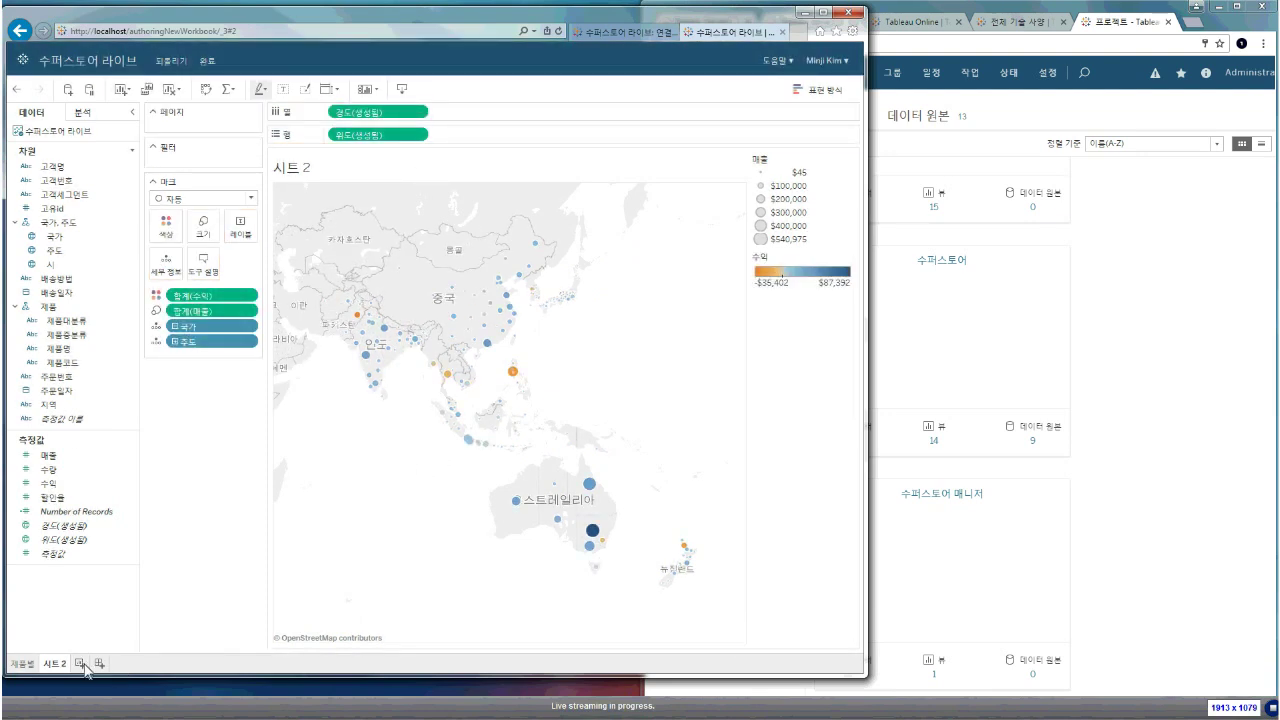
Rename the map sheet to 지역별
{"action": "double_click", "coordinate": [54, 666]}
{"action": "type", "text": "지역별"}
{"action": "key", "text": "Return"}
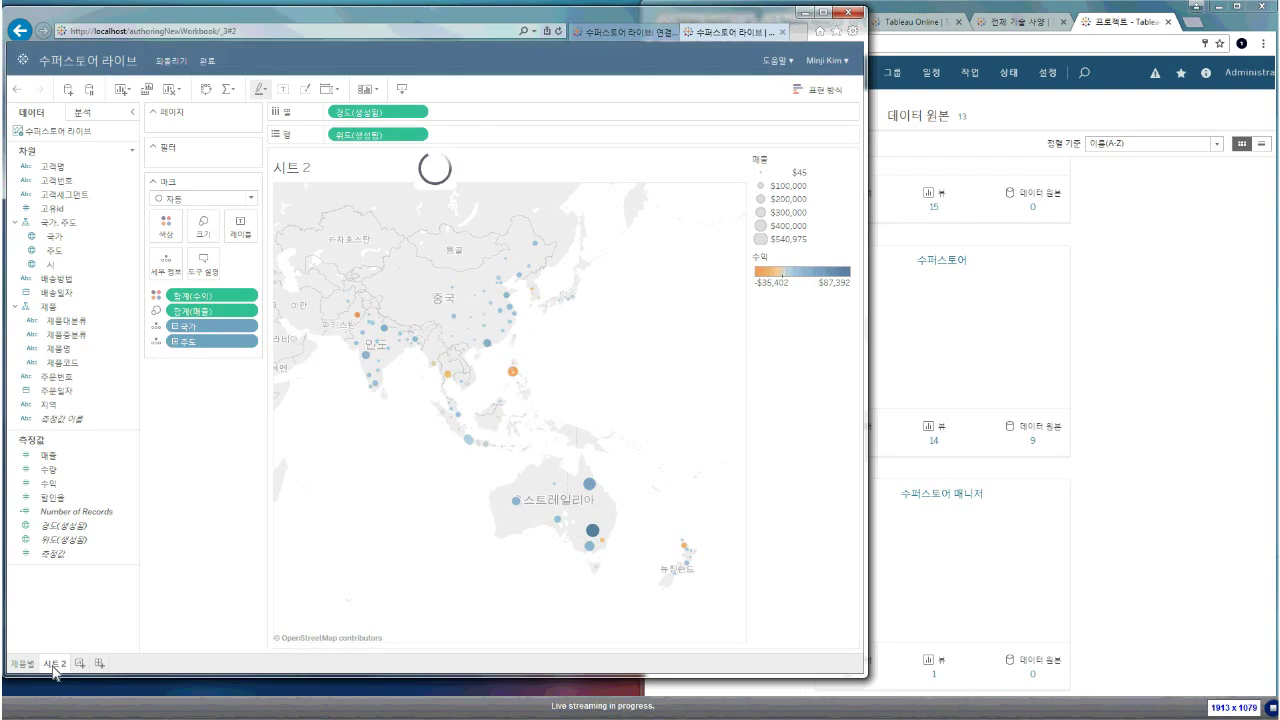
On a new sheet, plot 매출 as a line by 주문일자 year and month, without quarters
{"action": "left_click", "coordinate": [80, 664]}
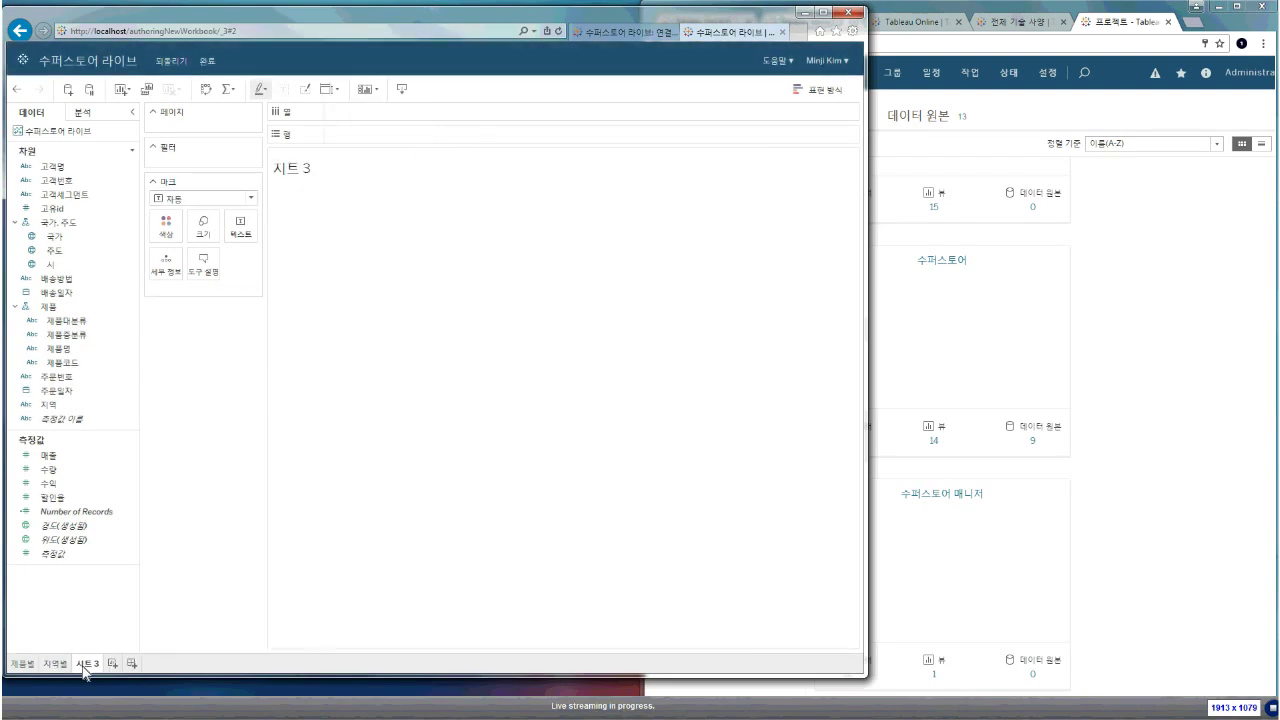
{"action": "double_click", "coordinate": [45, 456]}
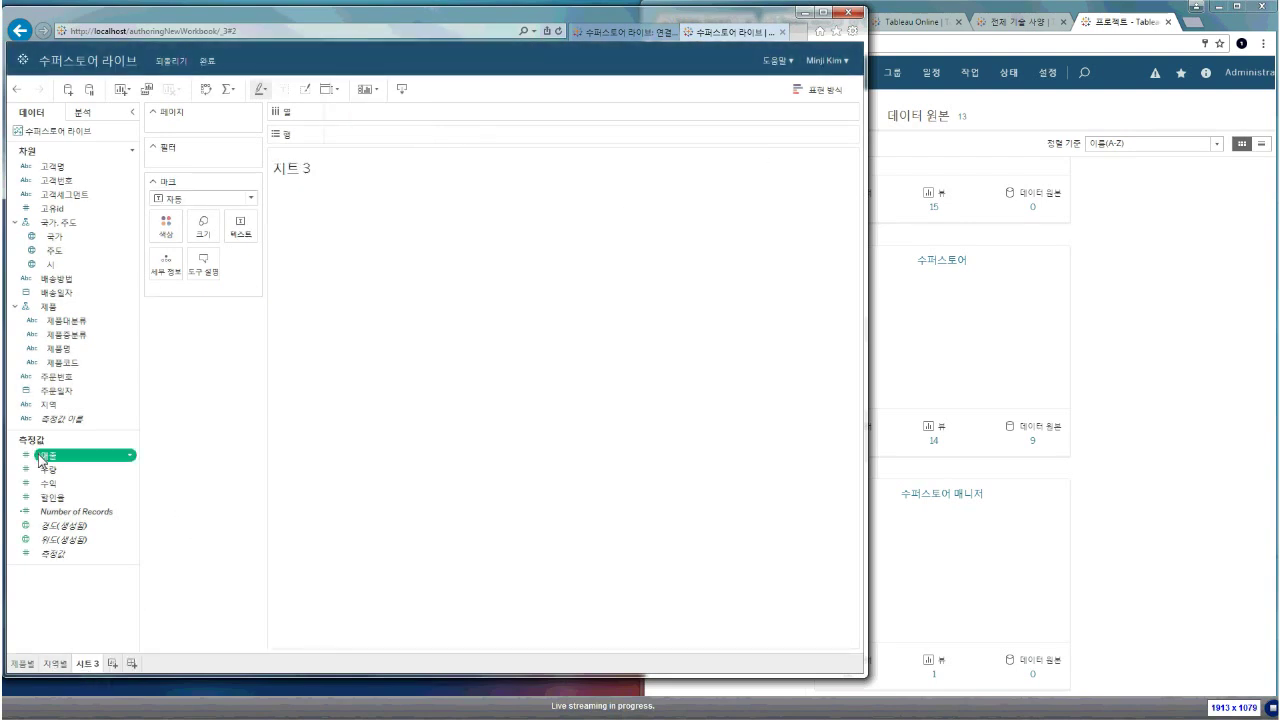
{"action": "double_click", "coordinate": [55, 390]}
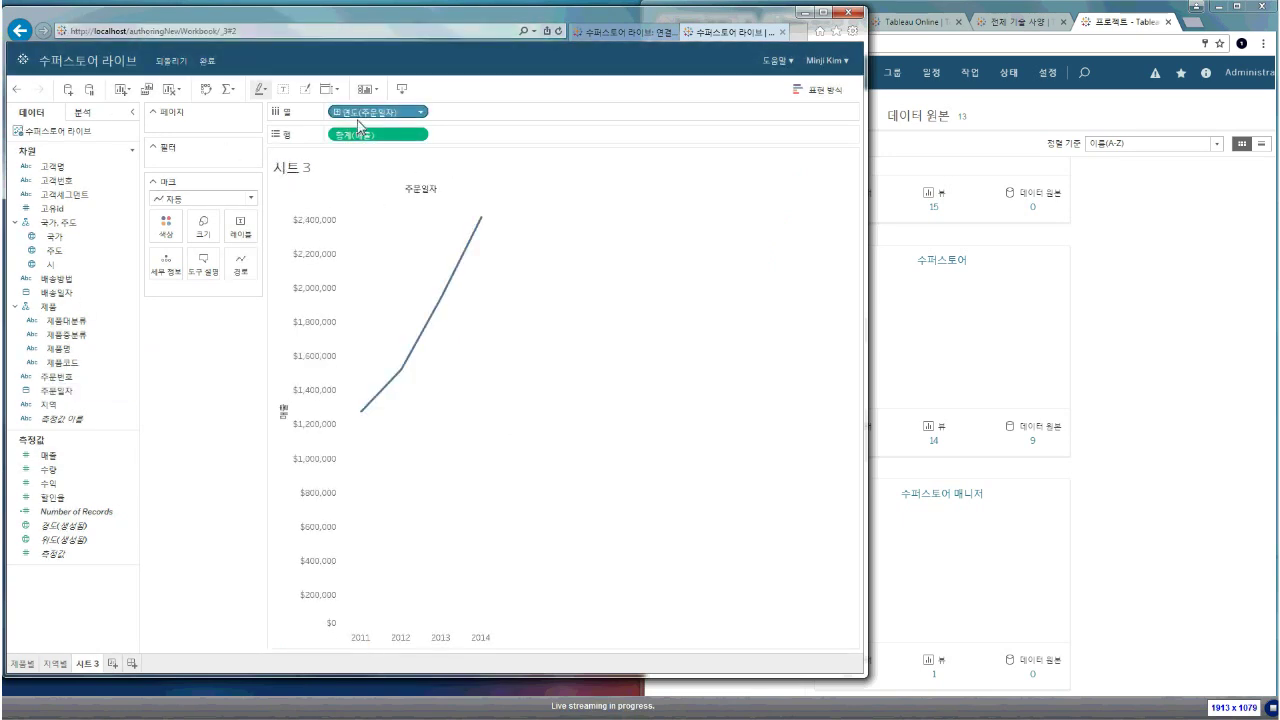
{"action": "left_click", "coordinate": [404, 114]}
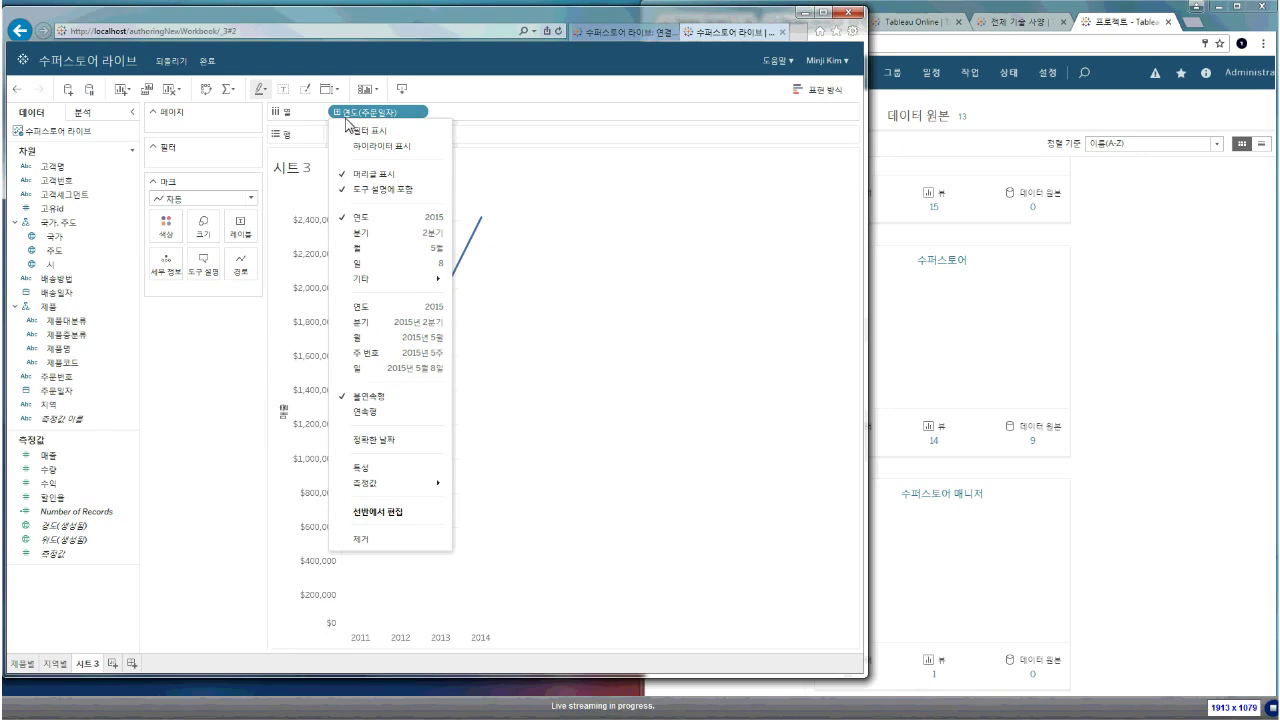
{"action": "left_click", "coordinate": [415, 112]}
{"action": "left_click", "coordinate": [440, 114]}
{"action": "left_click_drag", "start_coordinate": [468, 119], "coordinate": [486, 89]}
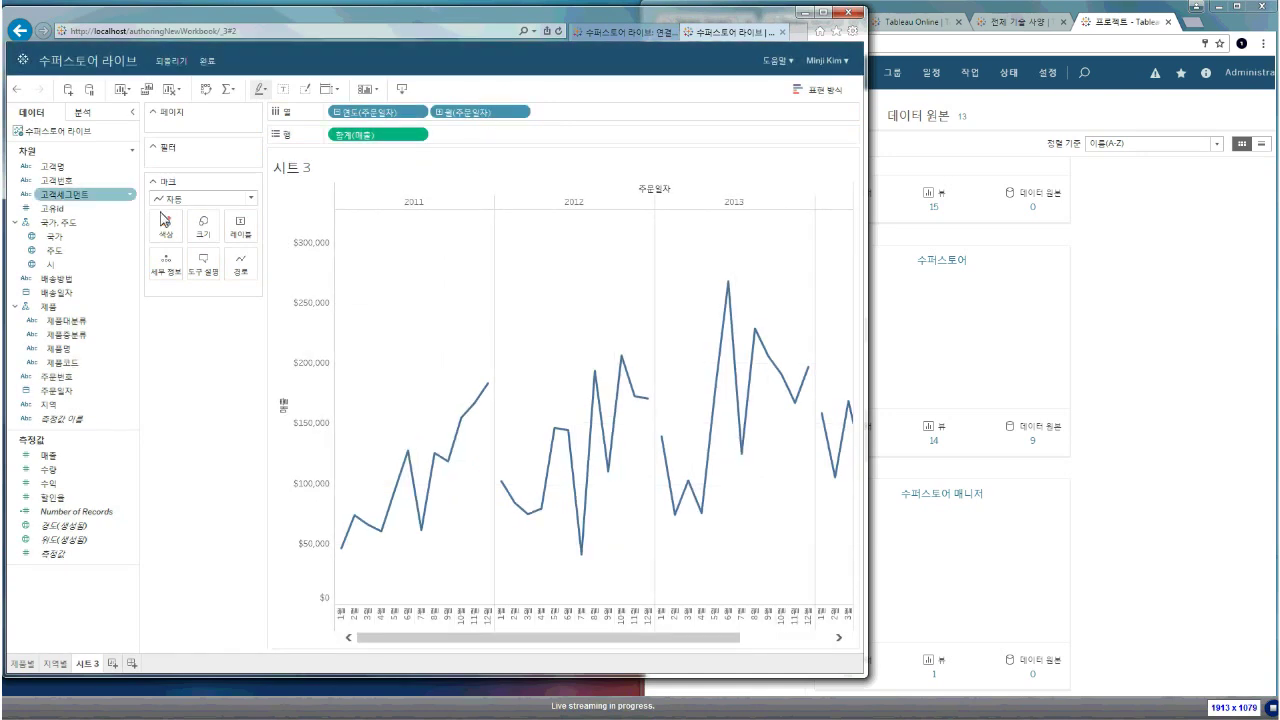
{"action": "left_click", "coordinate": [95, 118]}
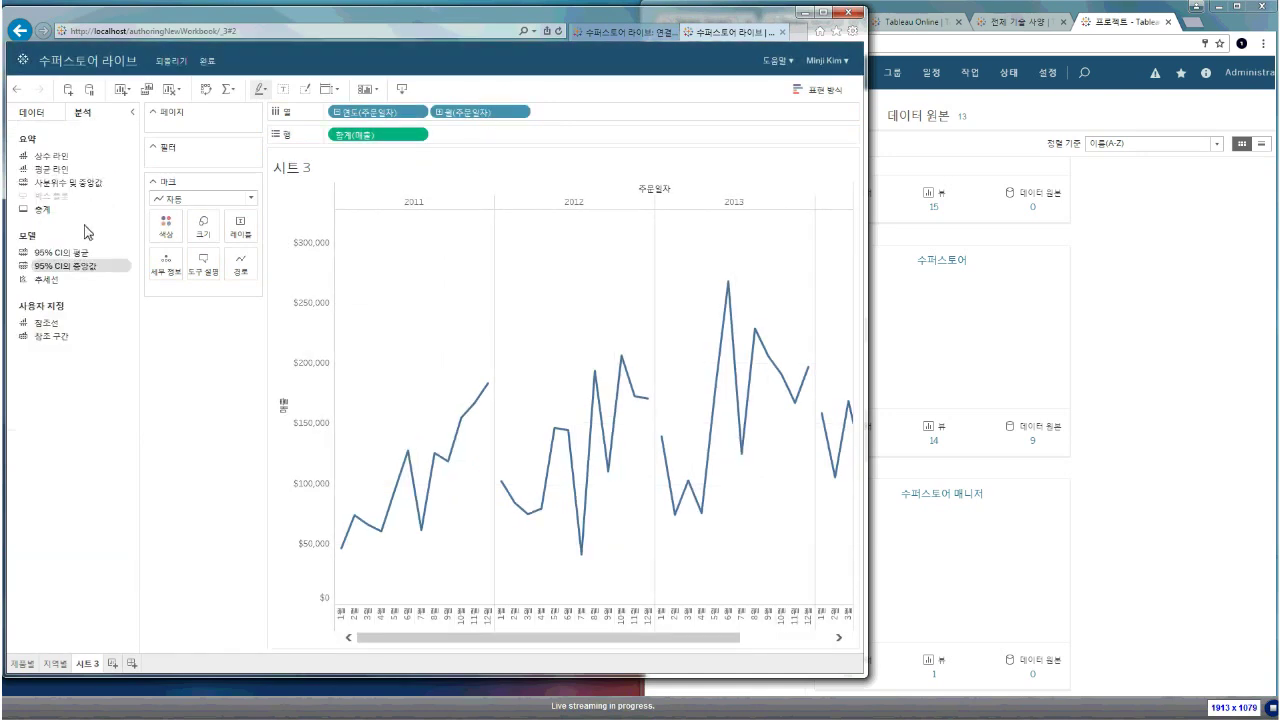
Add trend lines to the monthly sales line chart, rename its sheet 시계열, and create 대시보드 1
{"action": "left_click_drag", "start_coordinate": [48, 279], "coordinate": [388, 190]}
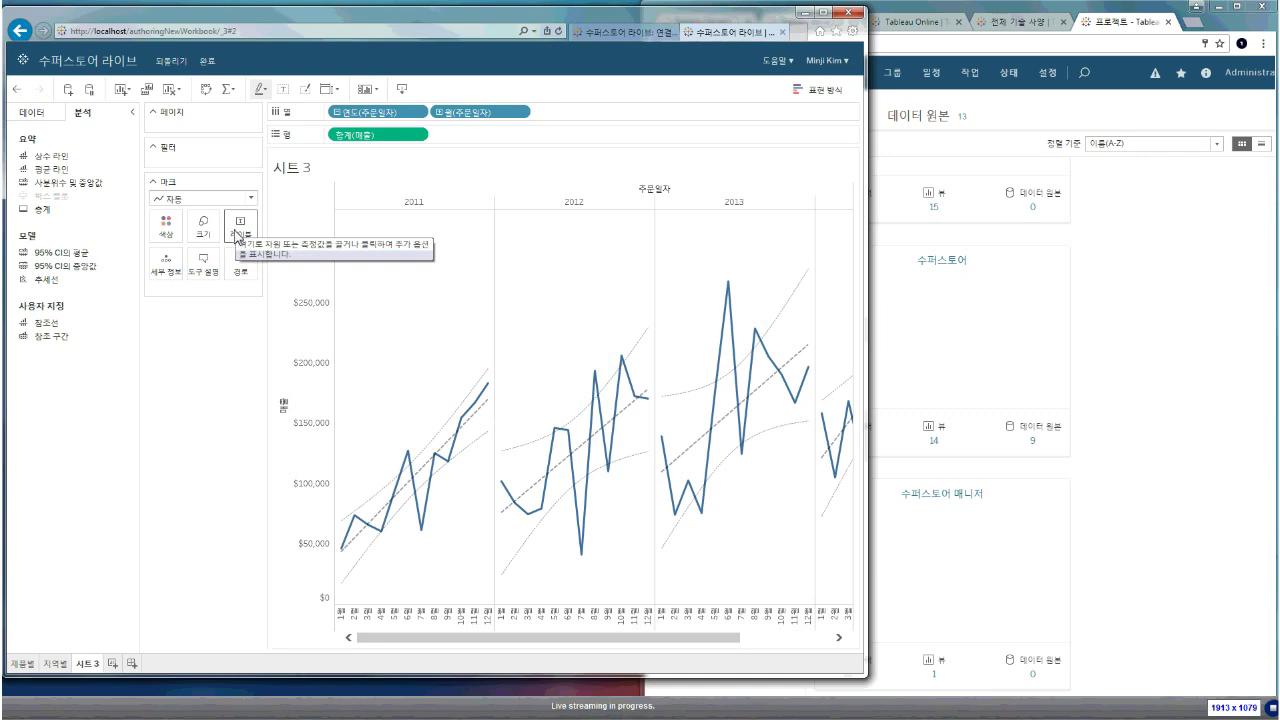
{"action": "double_click", "coordinate": [88, 662]}
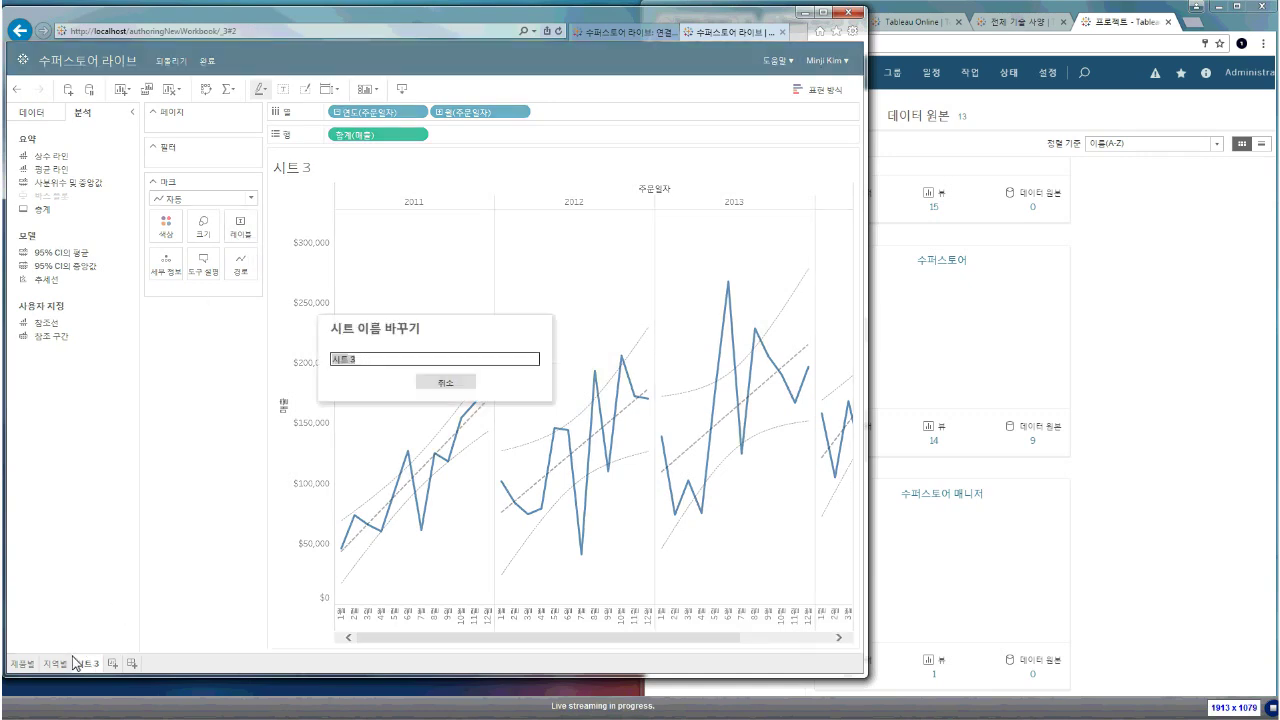
{"action": "key", "text": "BackSpace"}
{"action": "type", "text": "시"}
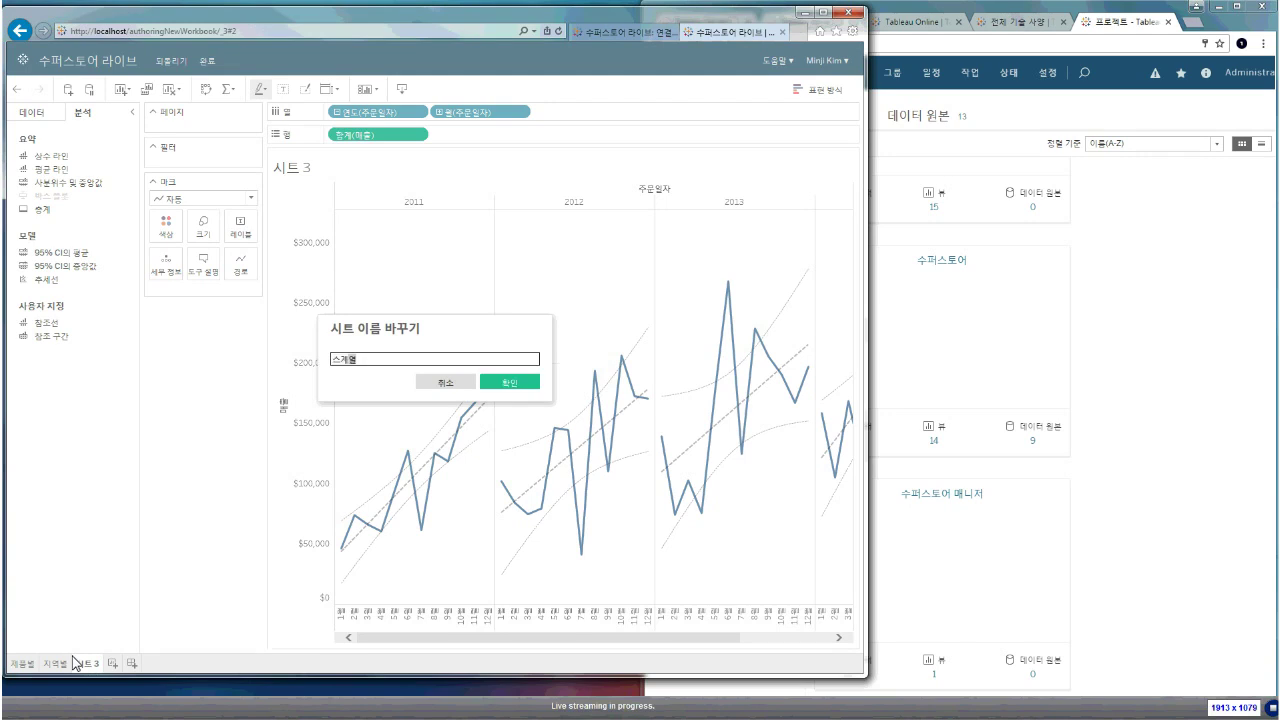
{"action": "type", "text": "계열"}
{"action": "key", "text": "Return"}
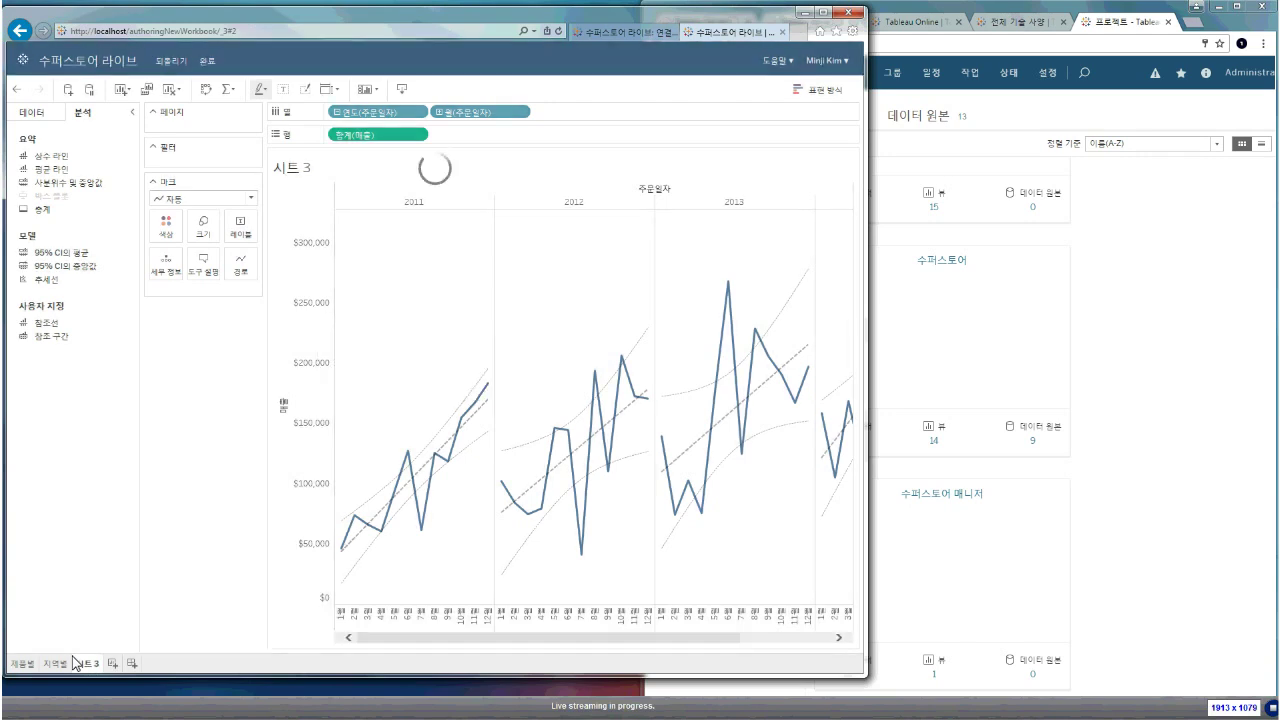
{"action": "left_click", "coordinate": [133, 663]}
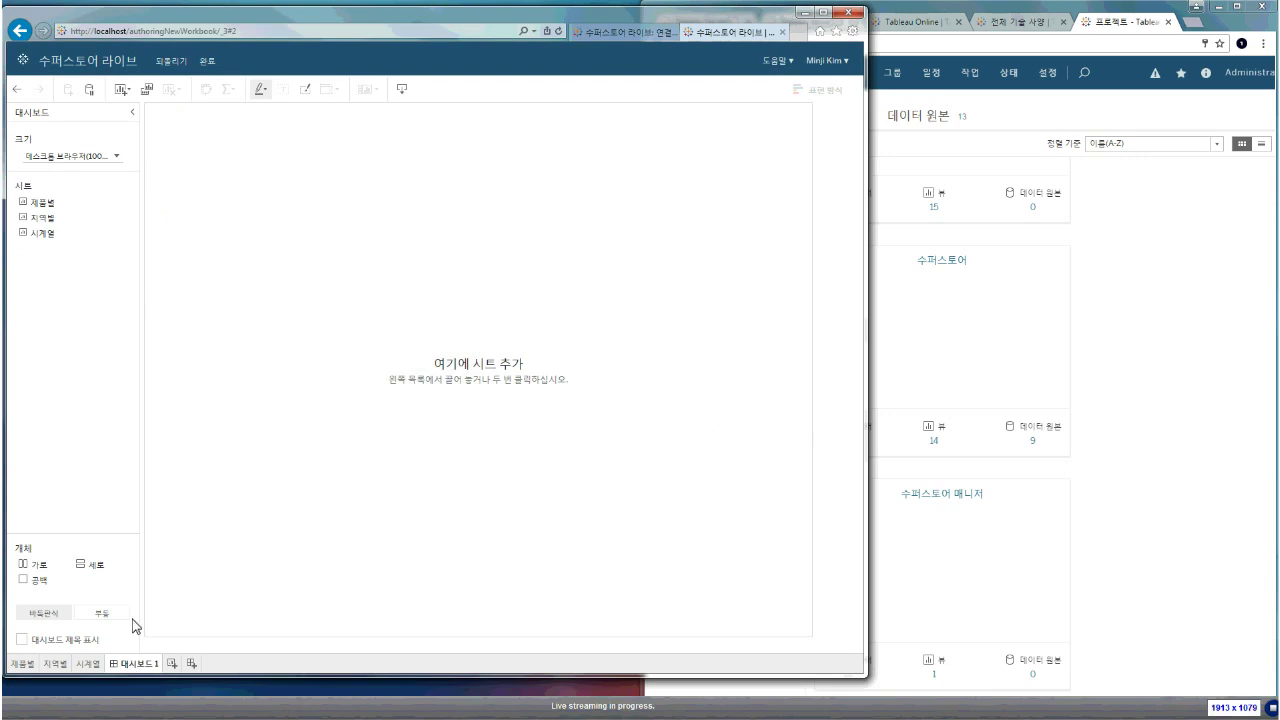
Add the 지역별 map, the 제품별 bar chart, and 시계열 along the bottom of the dashboard
{"action": "double_click", "coordinate": [62, 217]}
{"action": "double_click", "coordinate": [45, 203]}
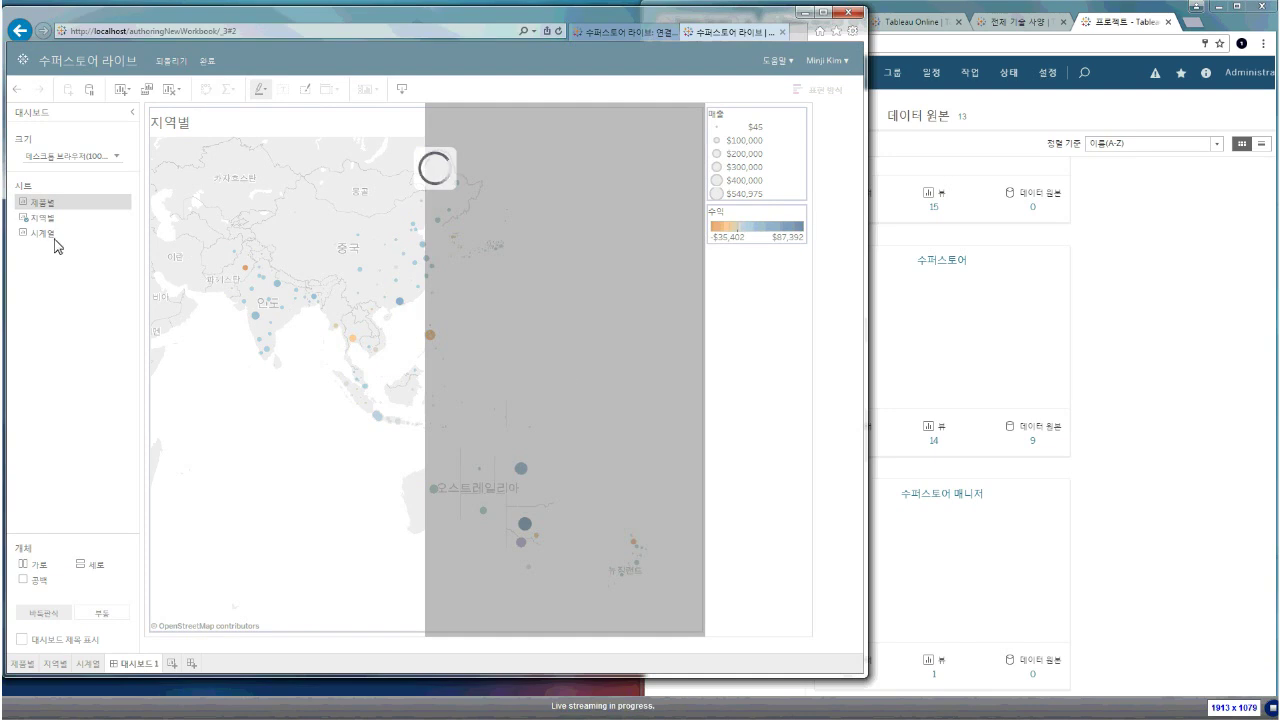
{"action": "left_click_drag", "start_coordinate": [50, 244], "coordinate": [298, 500]}
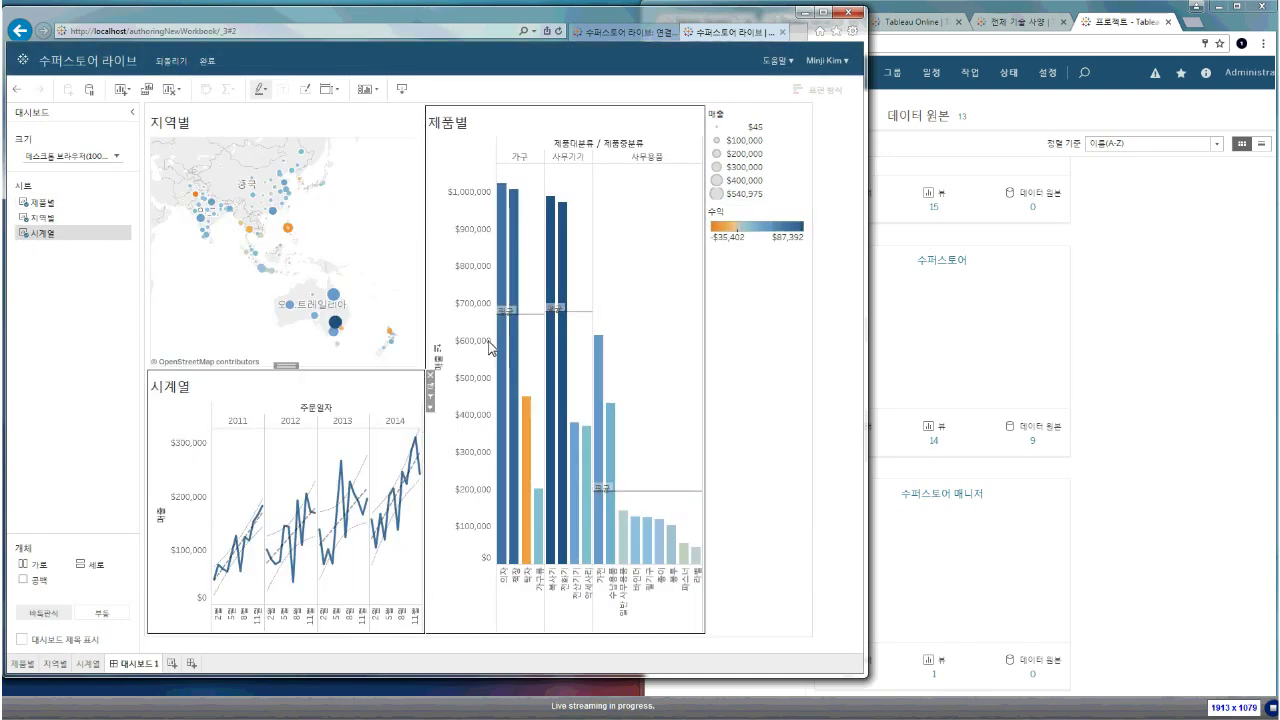
Move the 제품별 chart up beside the 지역별 map, then check the 지역별 and 시계열 zones
{"action": "left_click", "coordinate": [540, 245]}
{"action": "left_click_drag", "start_coordinate": [565, 108], "coordinate": [583, 281]}
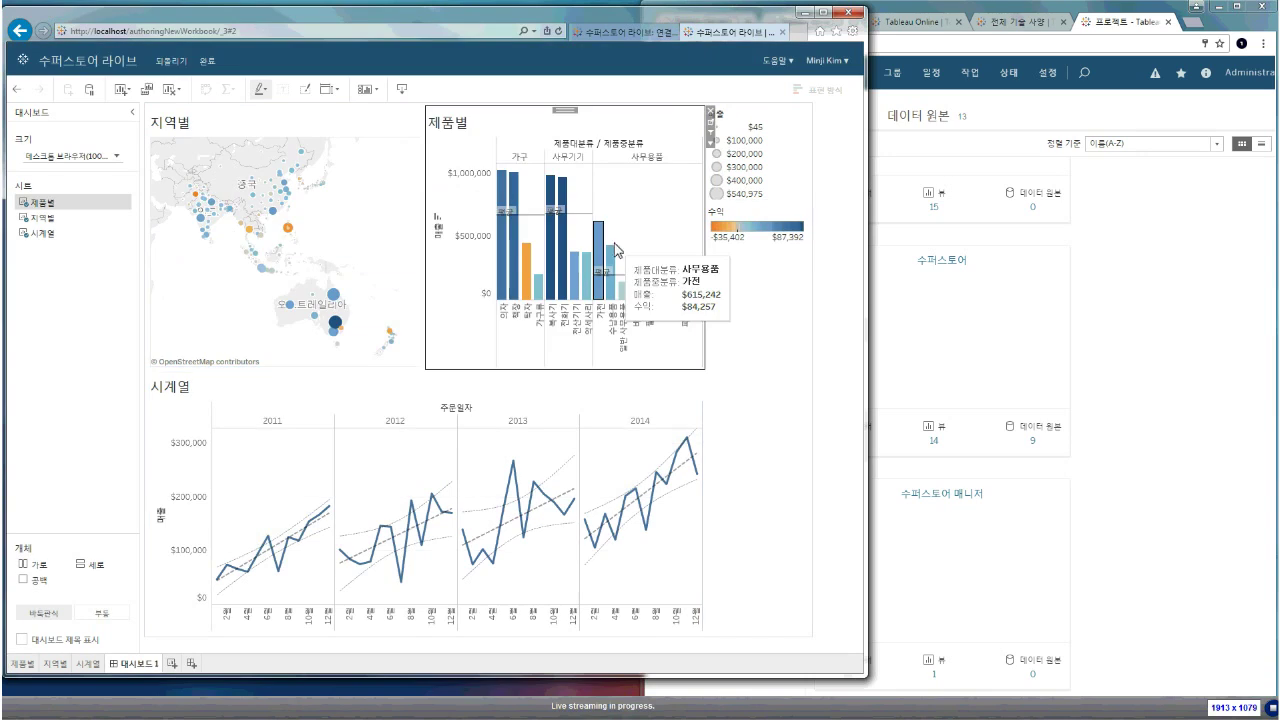
{"action": "left_click", "coordinate": [416, 158]}
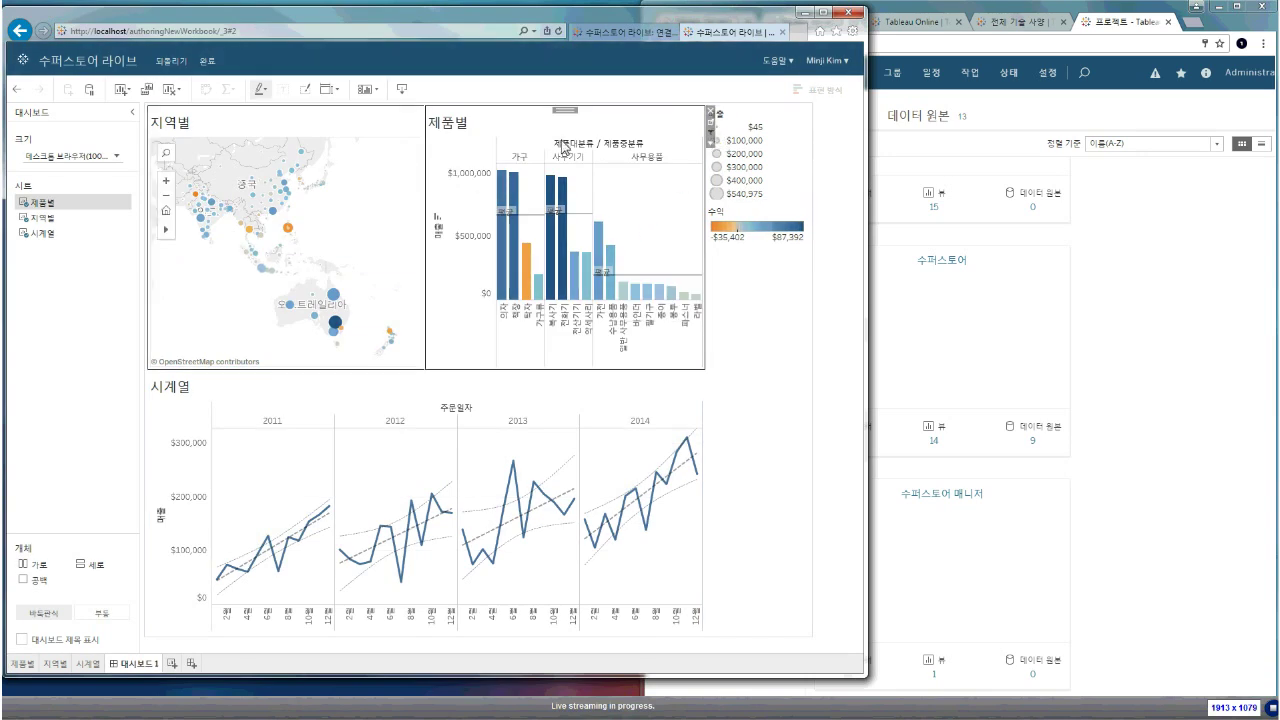
{"action": "left_click", "coordinate": [532, 385]}
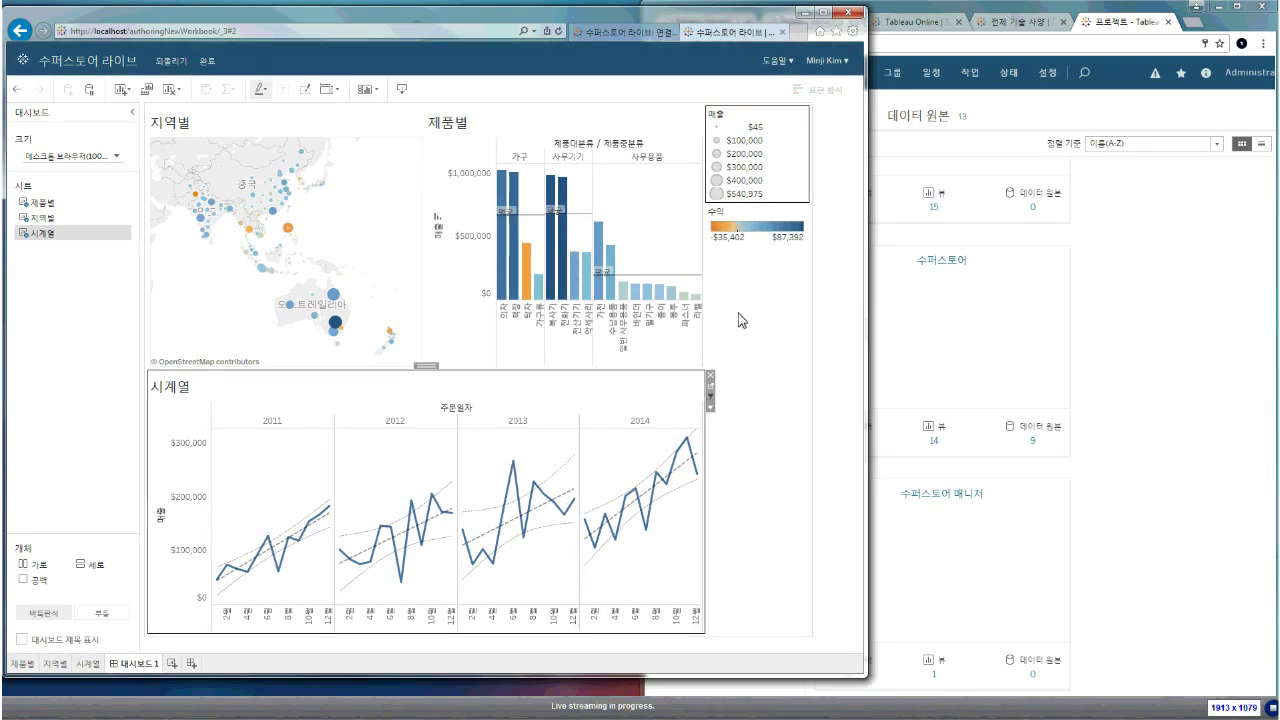
{"action": "mouse_move", "coordinate": [646, 333]}
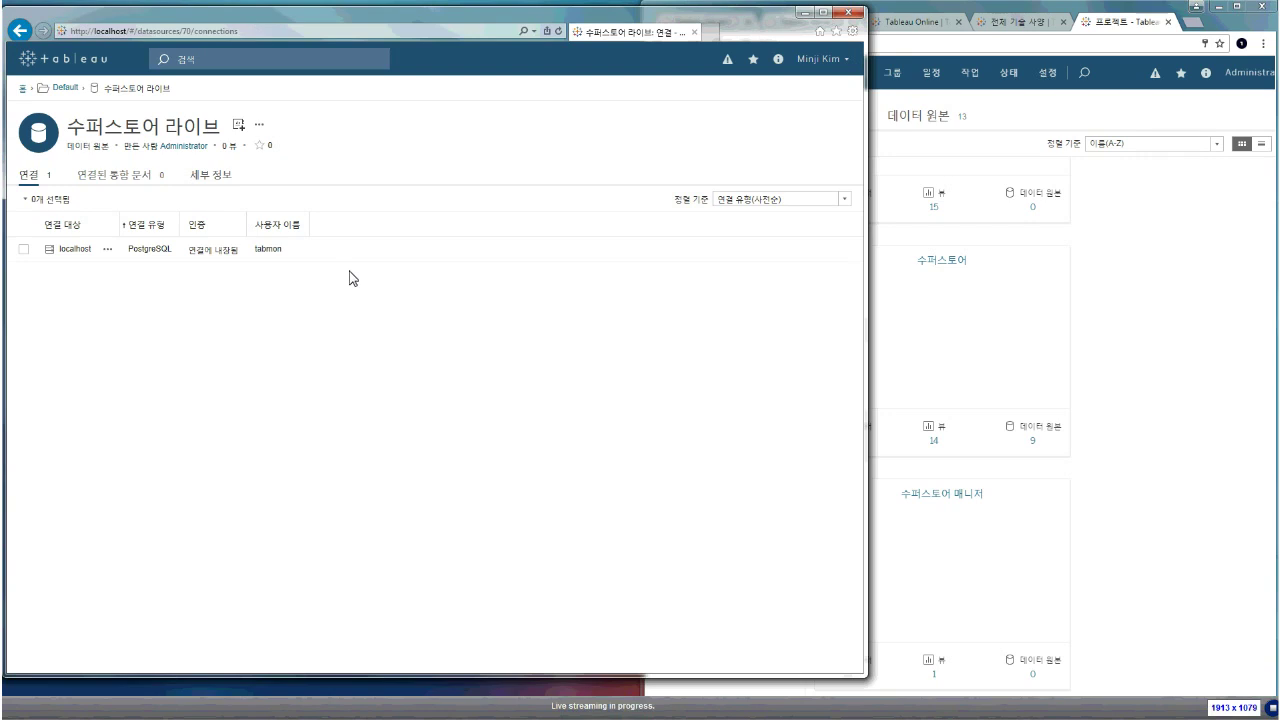
Snap the authoring browser to the left half and maximize PowerPoint on slide 18
{"action": "key", "text": "super+Left"}
{"action": "left_click", "coordinate": [685, 287]}
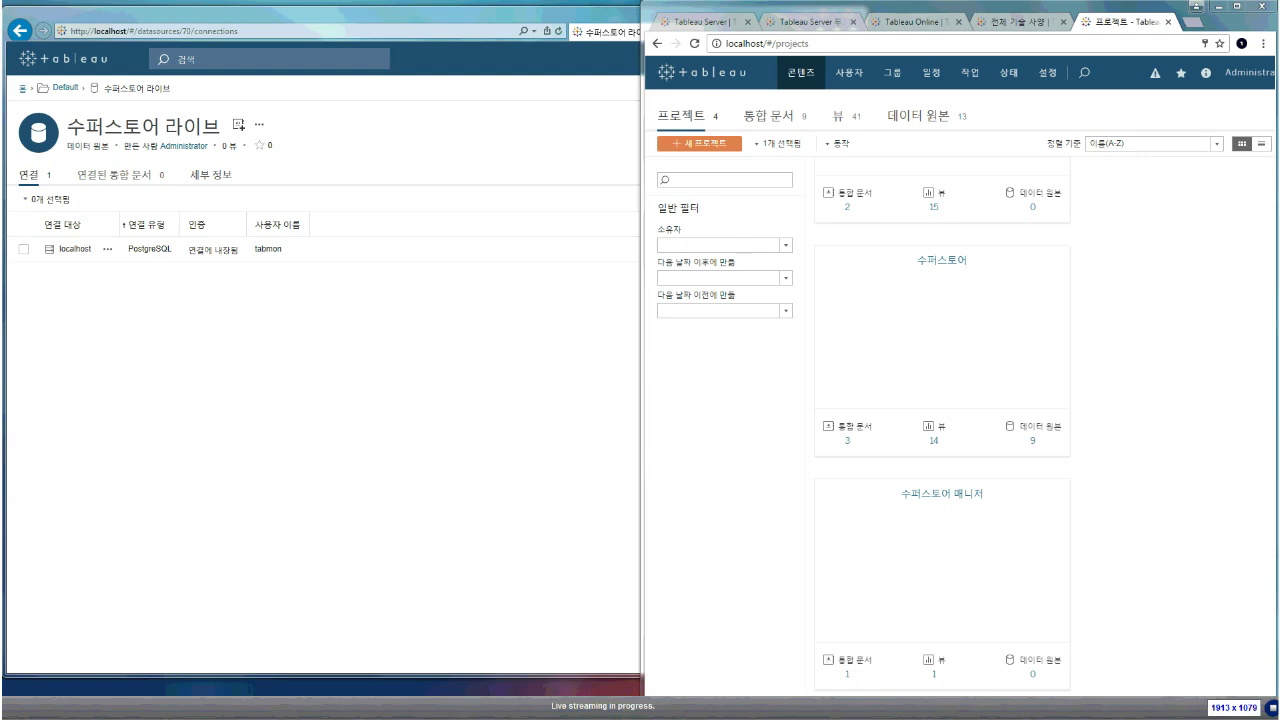
{"action": "key", "text": "alt+Tab"}
{"action": "double_click", "coordinate": [594, 249]}
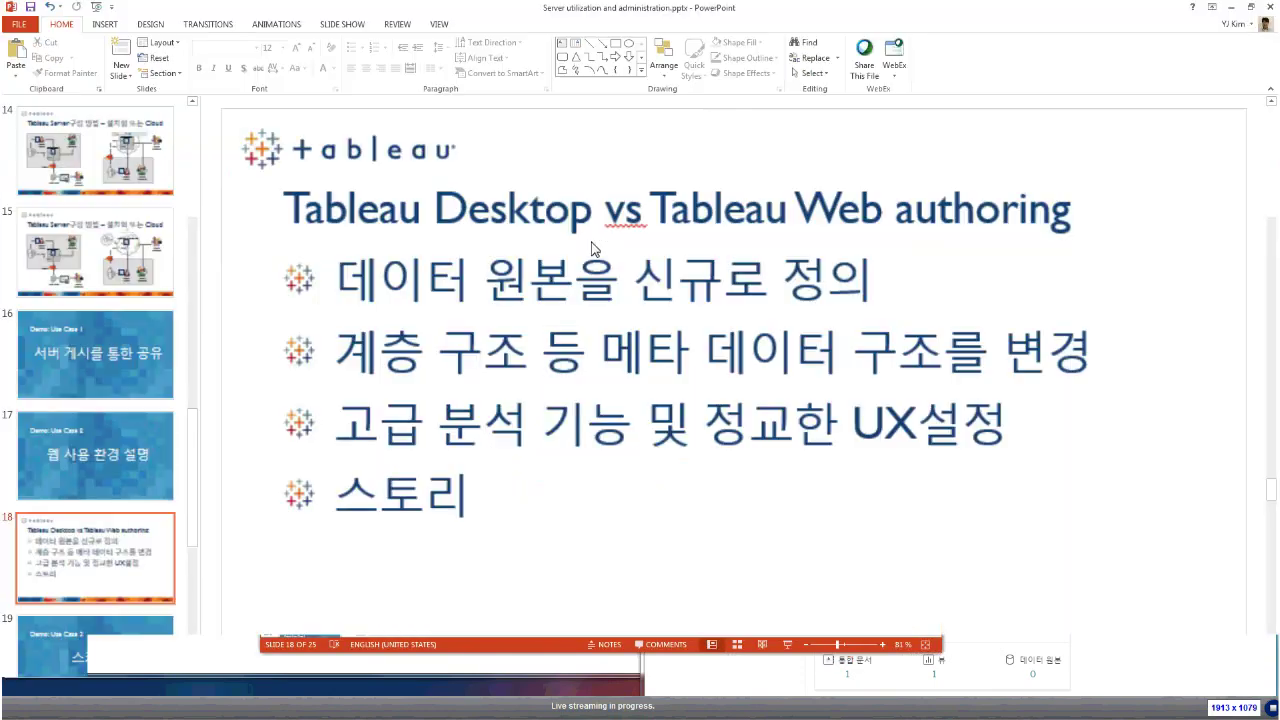
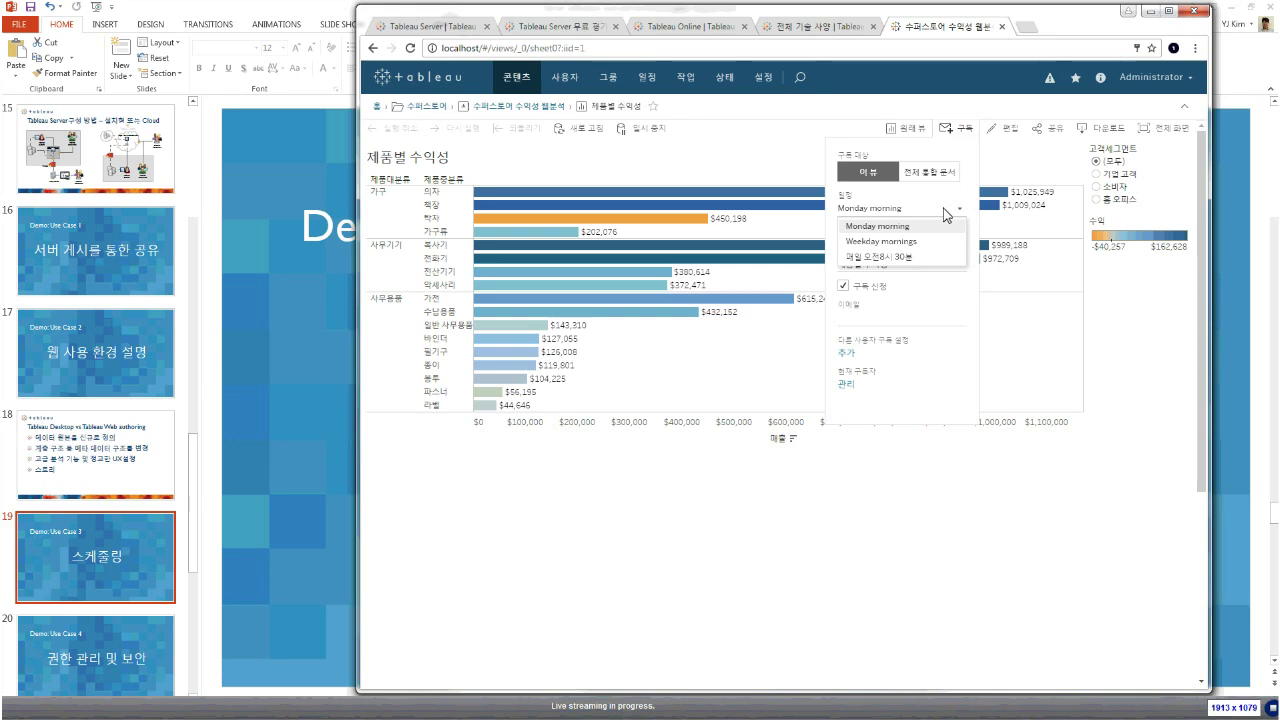
Set the subscription to the 매일 오전8시 30분 schedule, skip empty views, and start adding a subscriber
{"action": "left_click", "coordinate": [893, 257]}
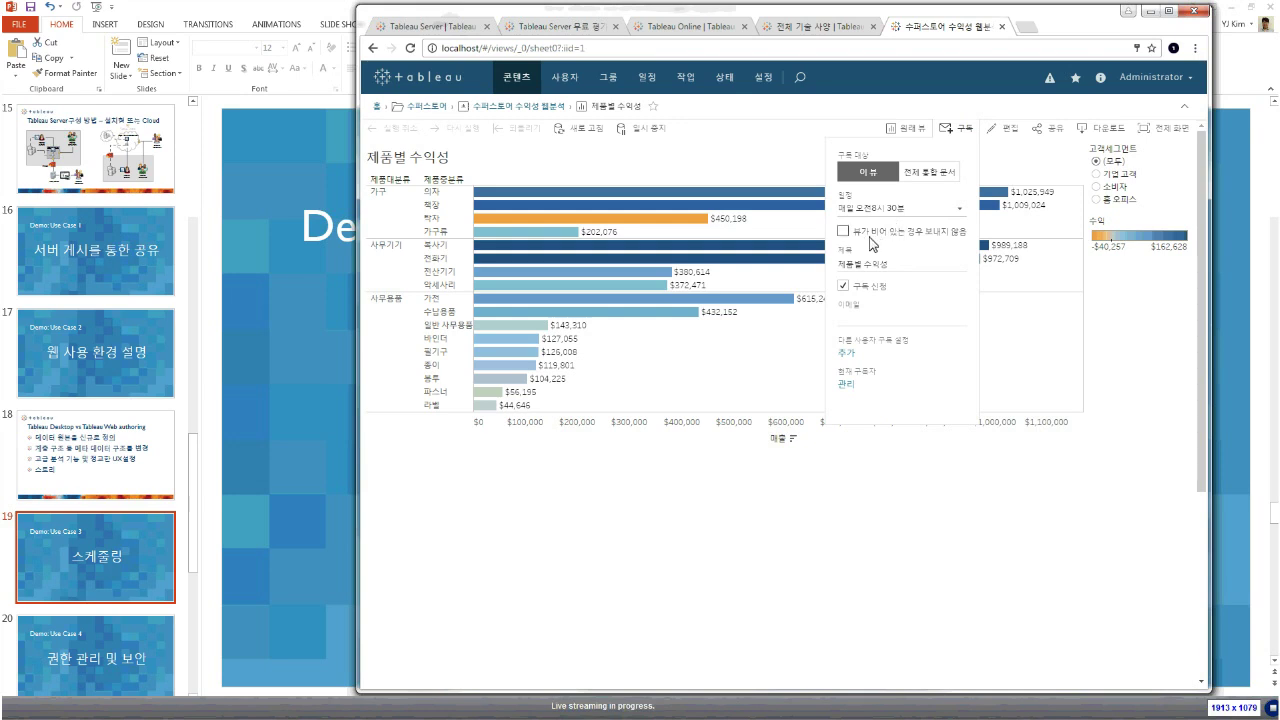
{"action": "left_click", "coordinate": [870, 235]}
{"action": "left_click", "coordinate": [850, 316]}
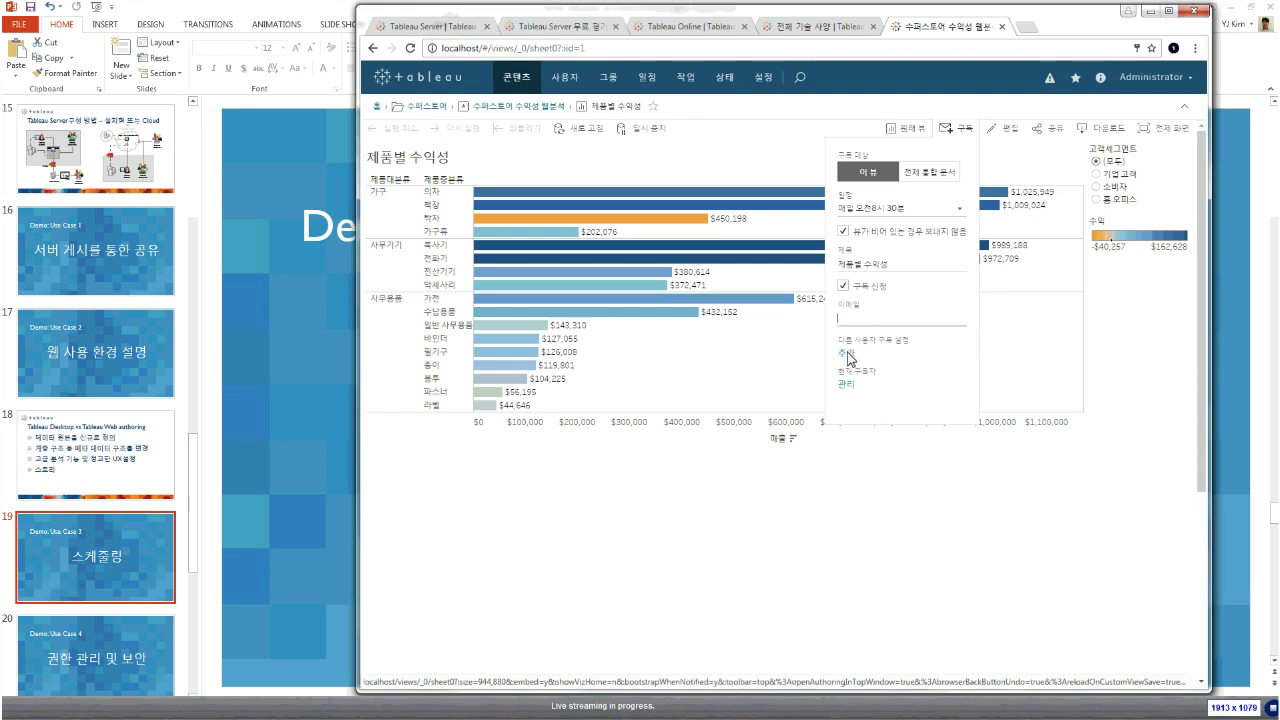
{"action": "left_click", "coordinate": [850, 354]}
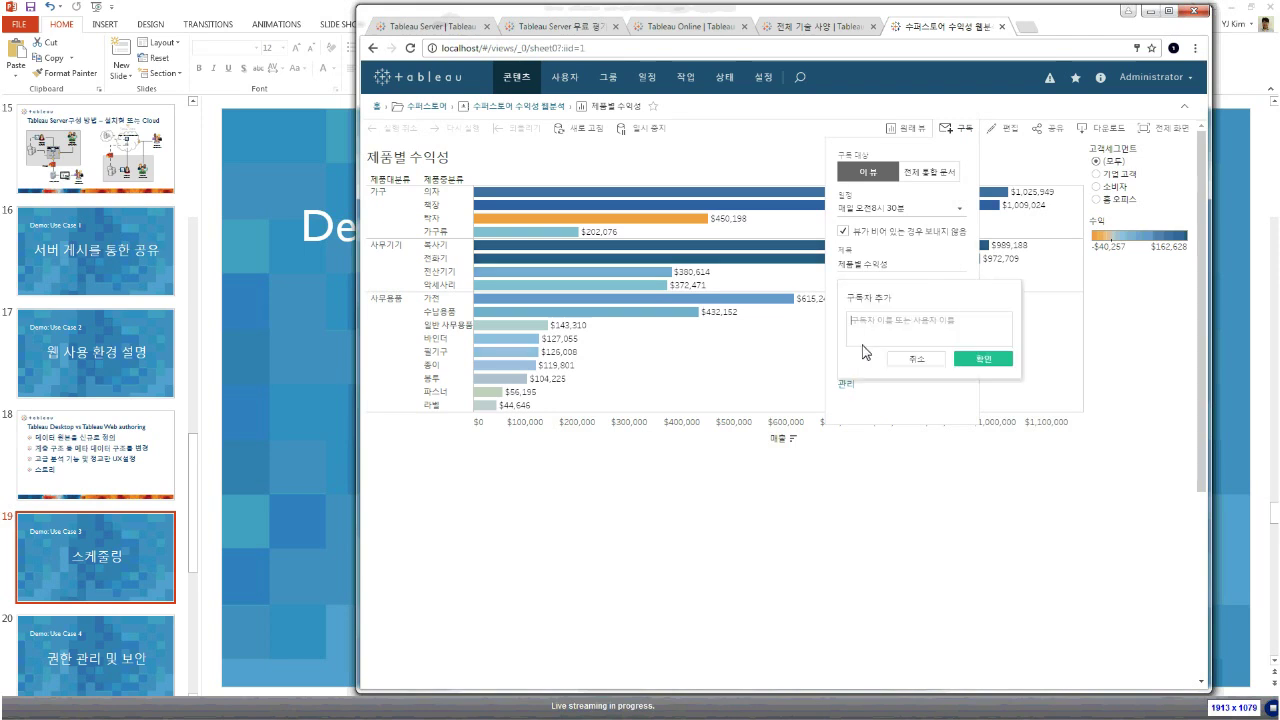
Add one more user by name as a subscriber, then minimize the browser to reveal PowerPoint
{"action": "left_click", "coordinate": [896, 333]}
{"action": "type", "text": "jawoo"}
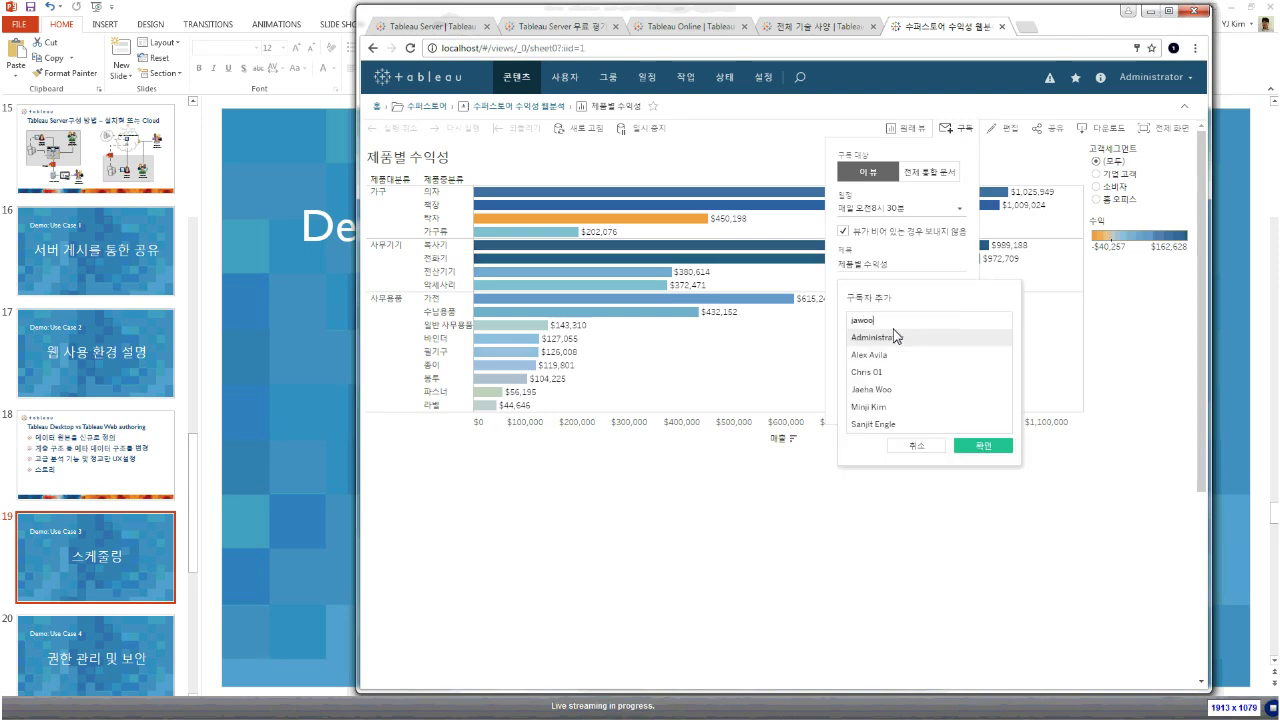
{"action": "left_click", "coordinate": [896, 337]}
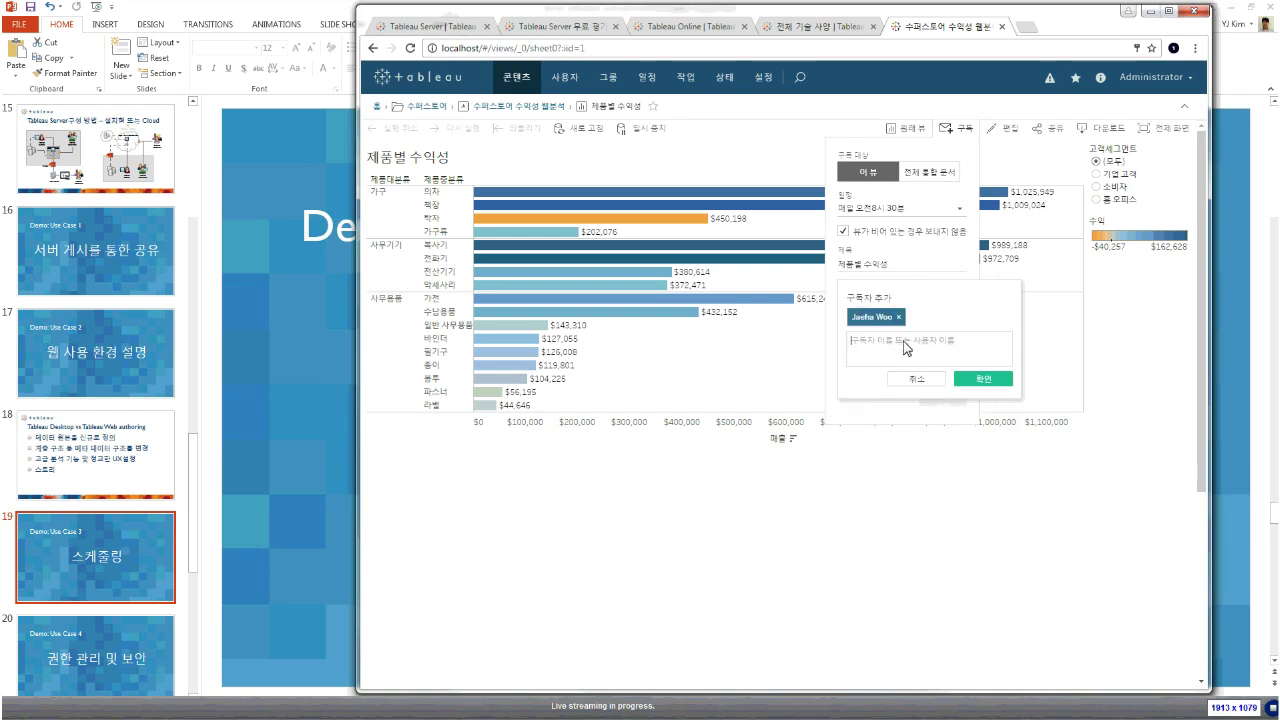
{"action": "left_click", "coordinate": [972, 381]}
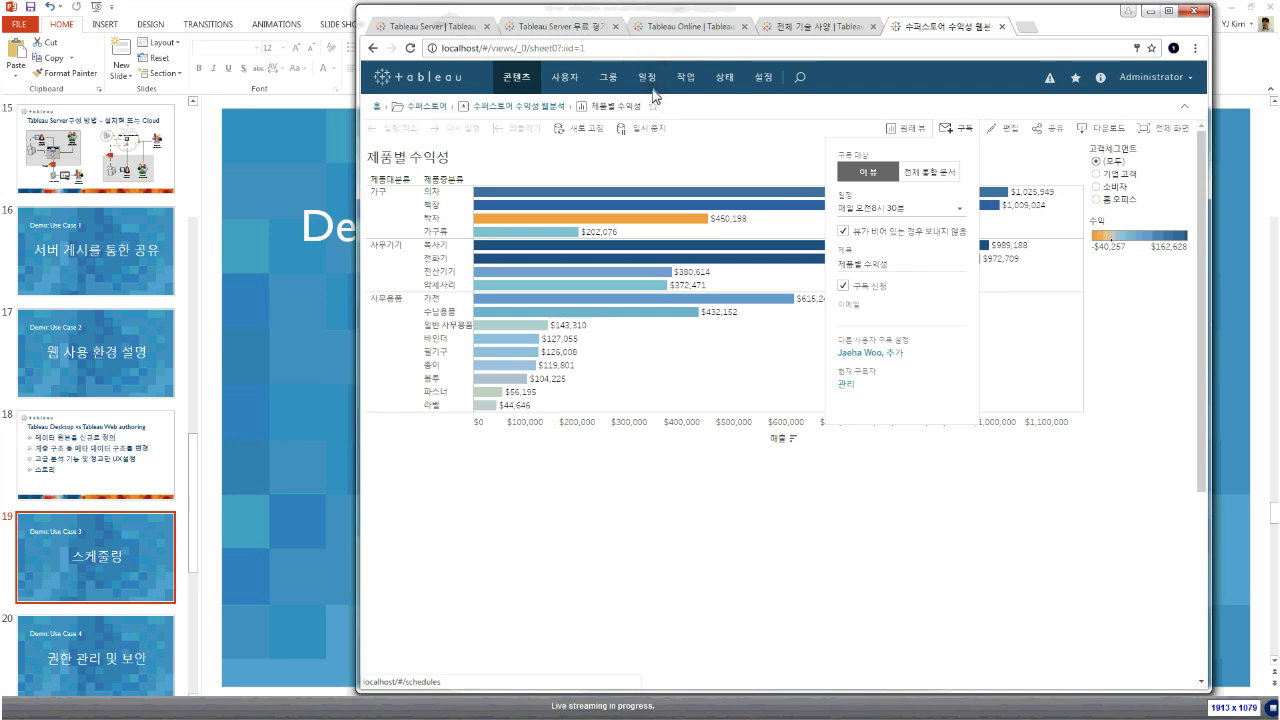
{"action": "left_click", "coordinate": [273, 384]}
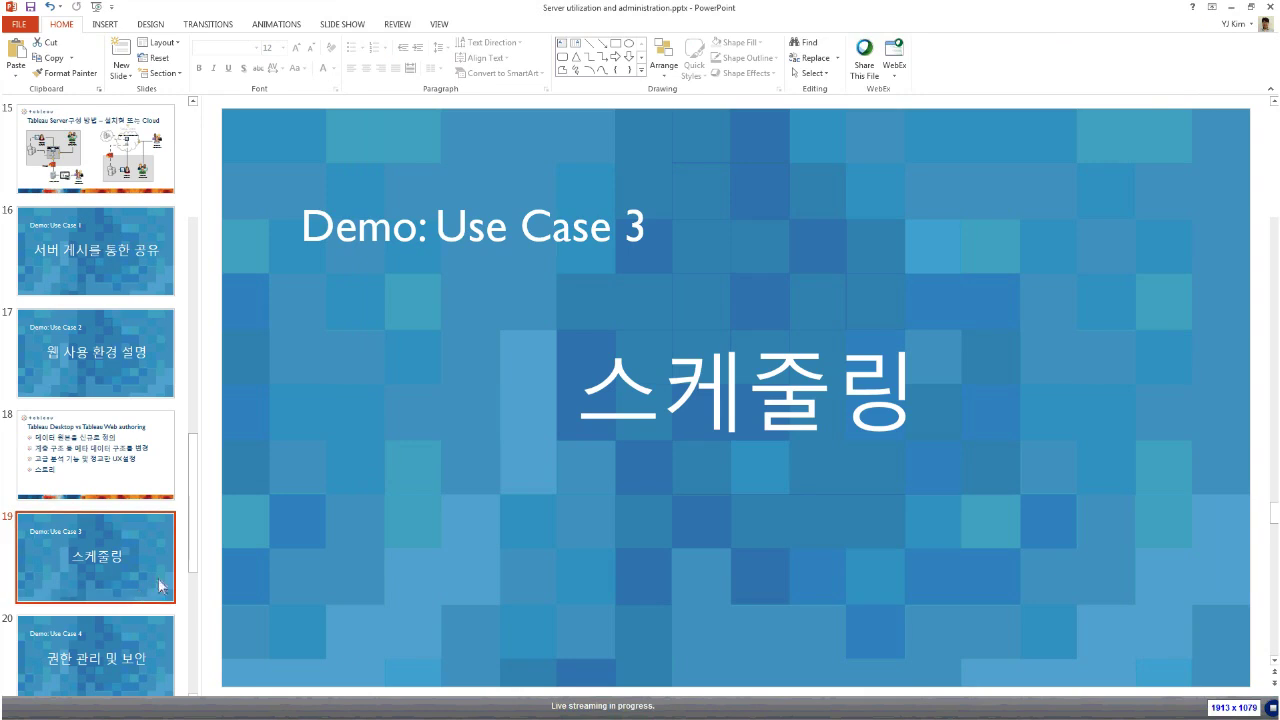
Show slide 20 '권한 관리 및 보안' in PowerPoint, then switch to Tableau Desktop
{"action": "left_click_drag", "start_coordinate": [194, 563], "coordinate": [196, 623]}
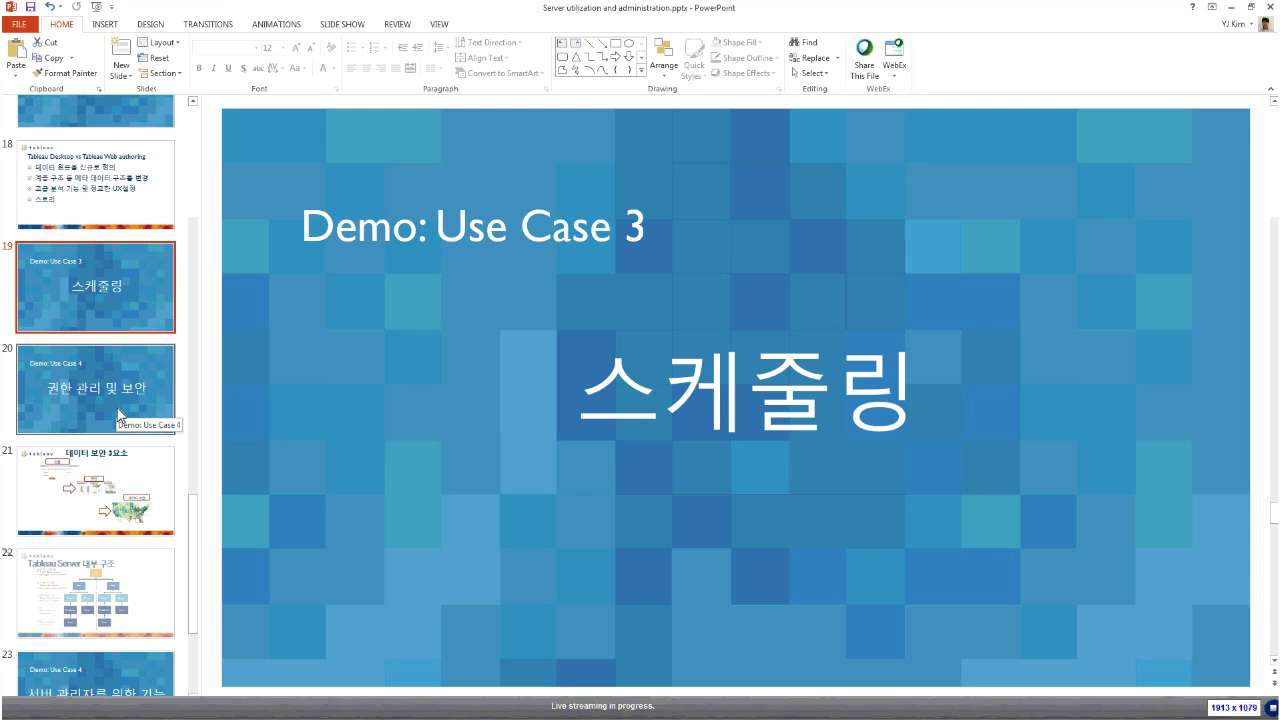
{"action": "left_click", "coordinate": [120, 416]}
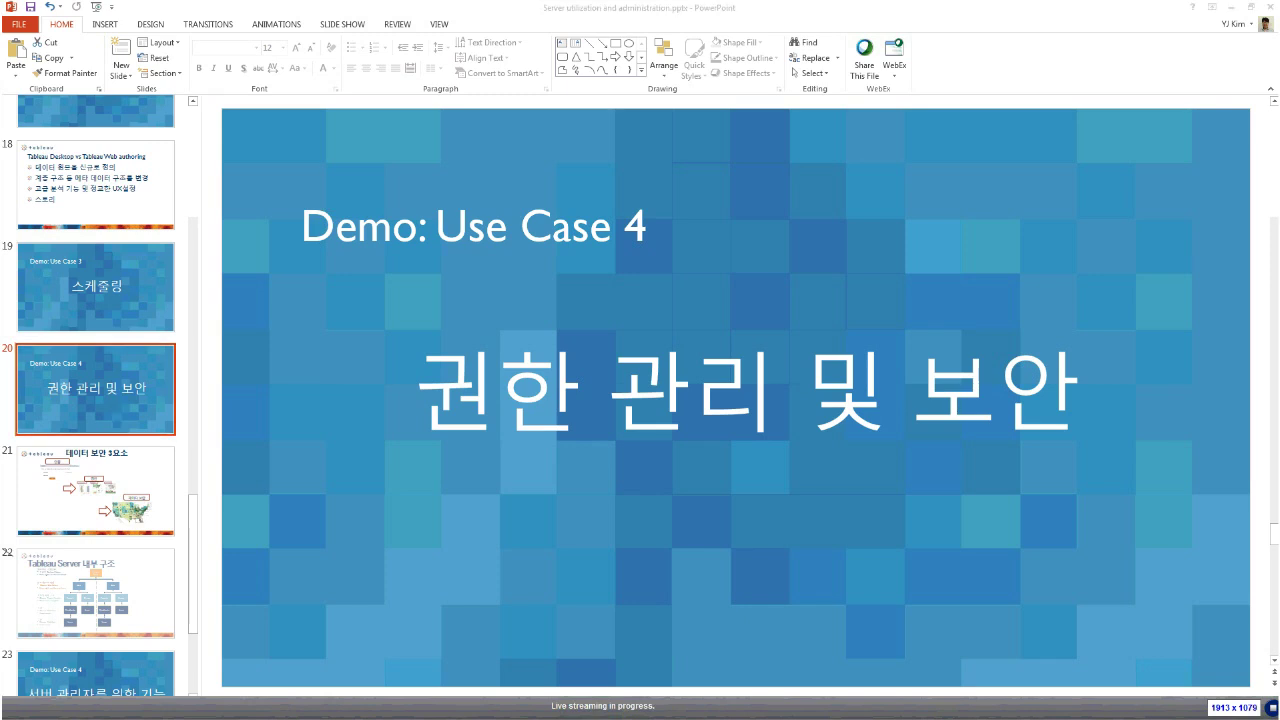
{"action": "key", "text": "alt+Tab"}
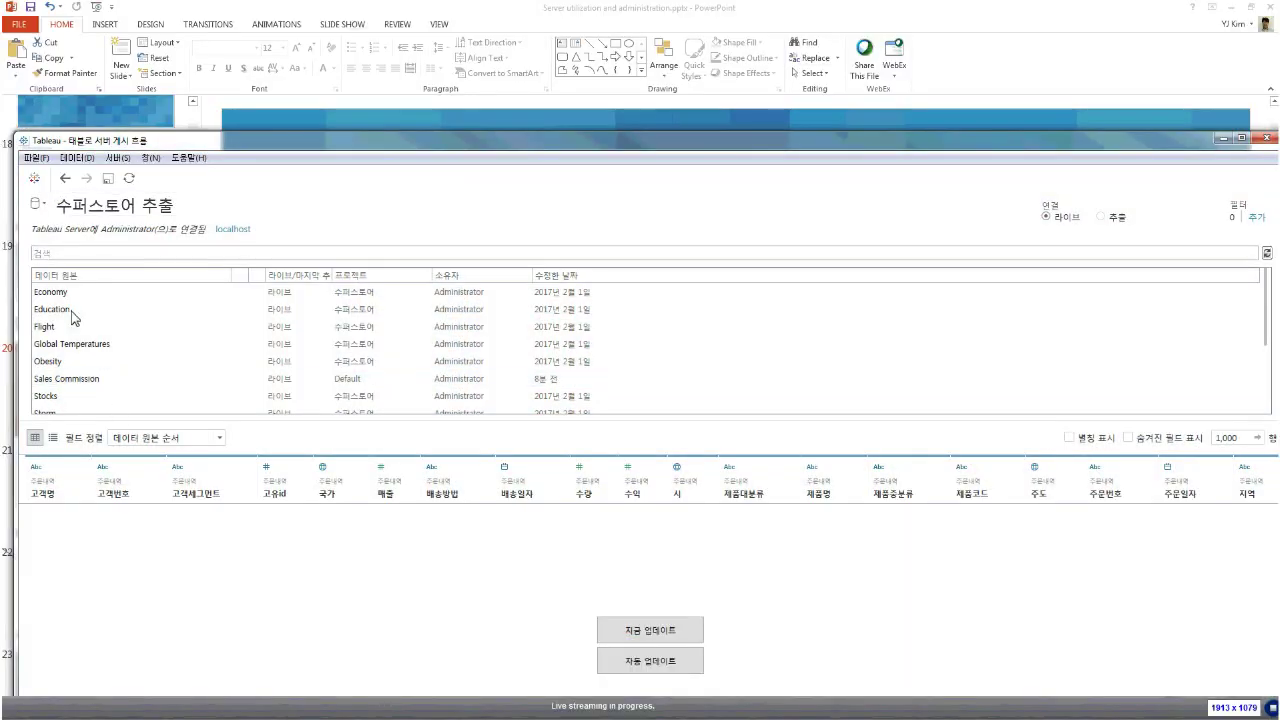
Open the recent workbook 태블로 서버 데이터권한컨트롤.twb, sign in to PostgreSQL, and go to 시트 1
{"action": "left_click", "coordinate": [36, 157]}
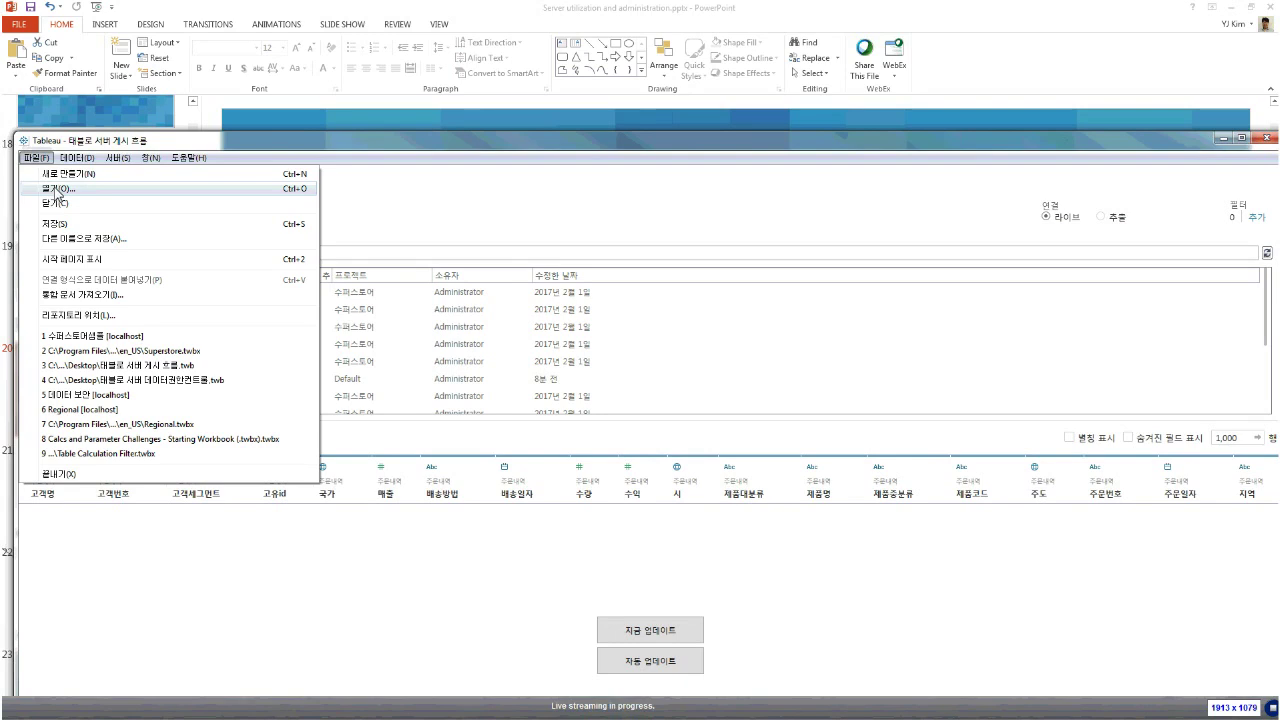
{"action": "left_click", "coordinate": [113, 380]}
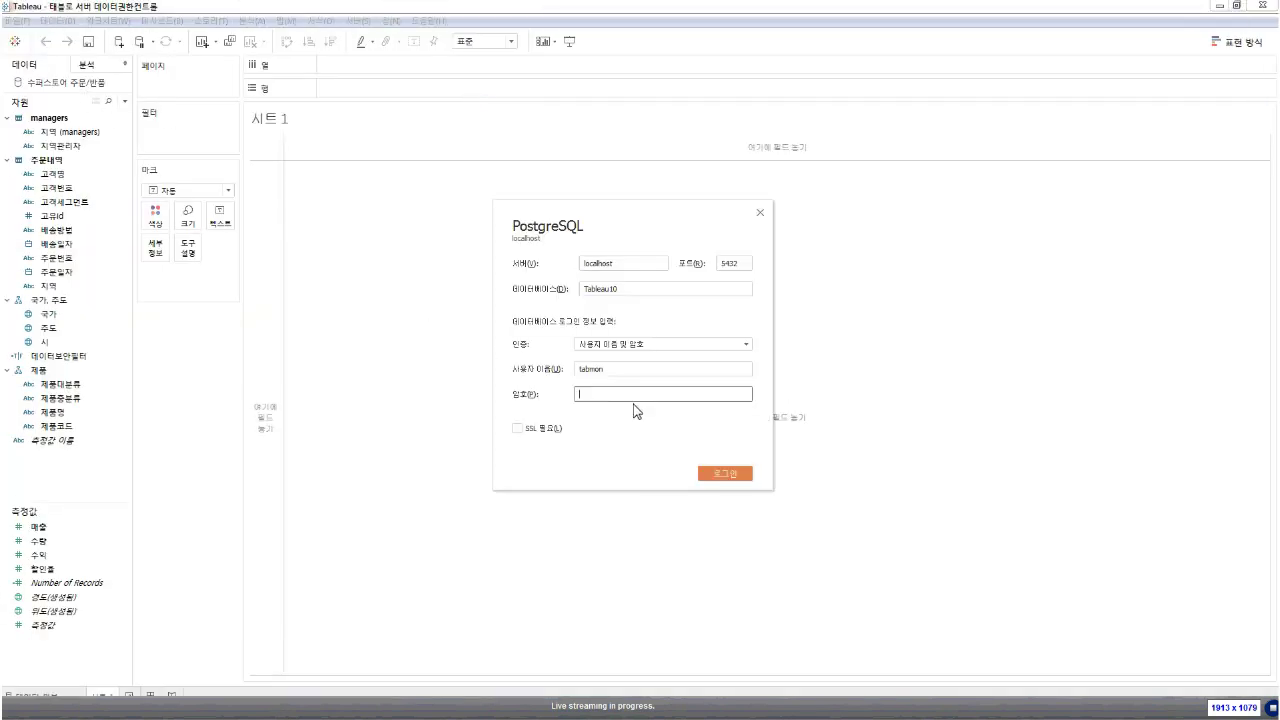
{"action": "type", "text": "********"}
{"action": "key", "text": "Return"}
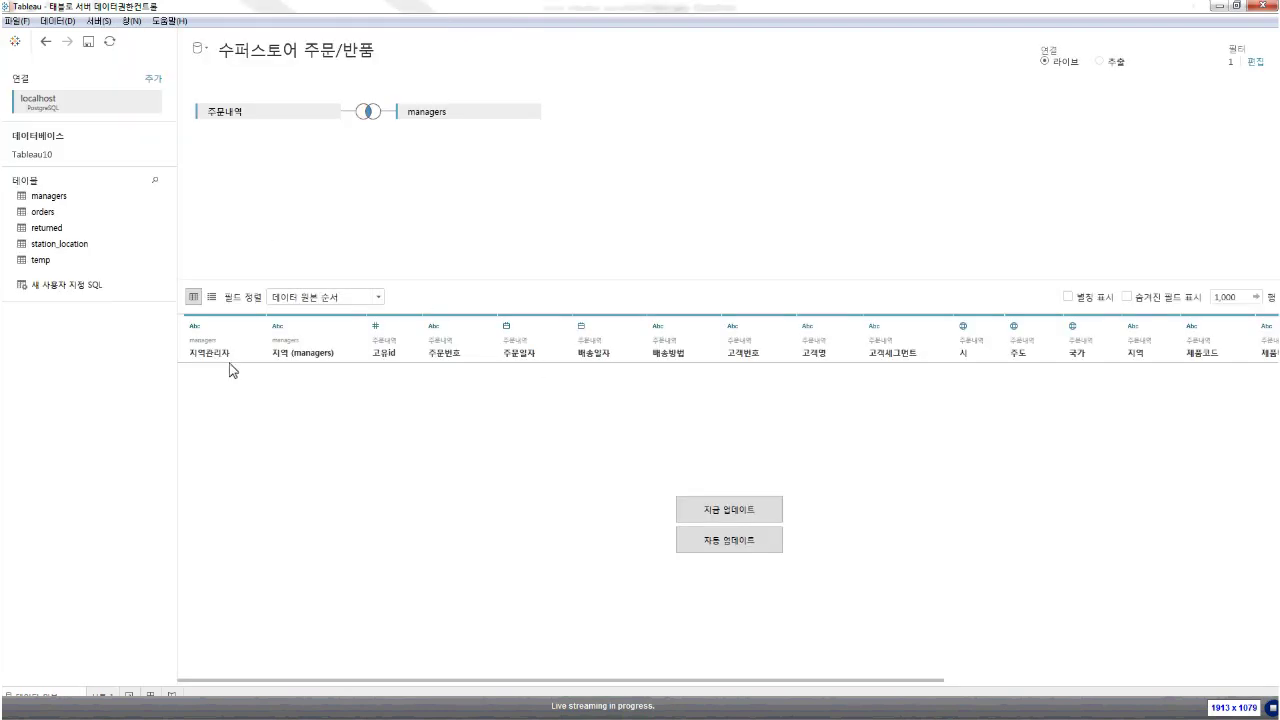
{"action": "left_click", "coordinate": [97, 697]}
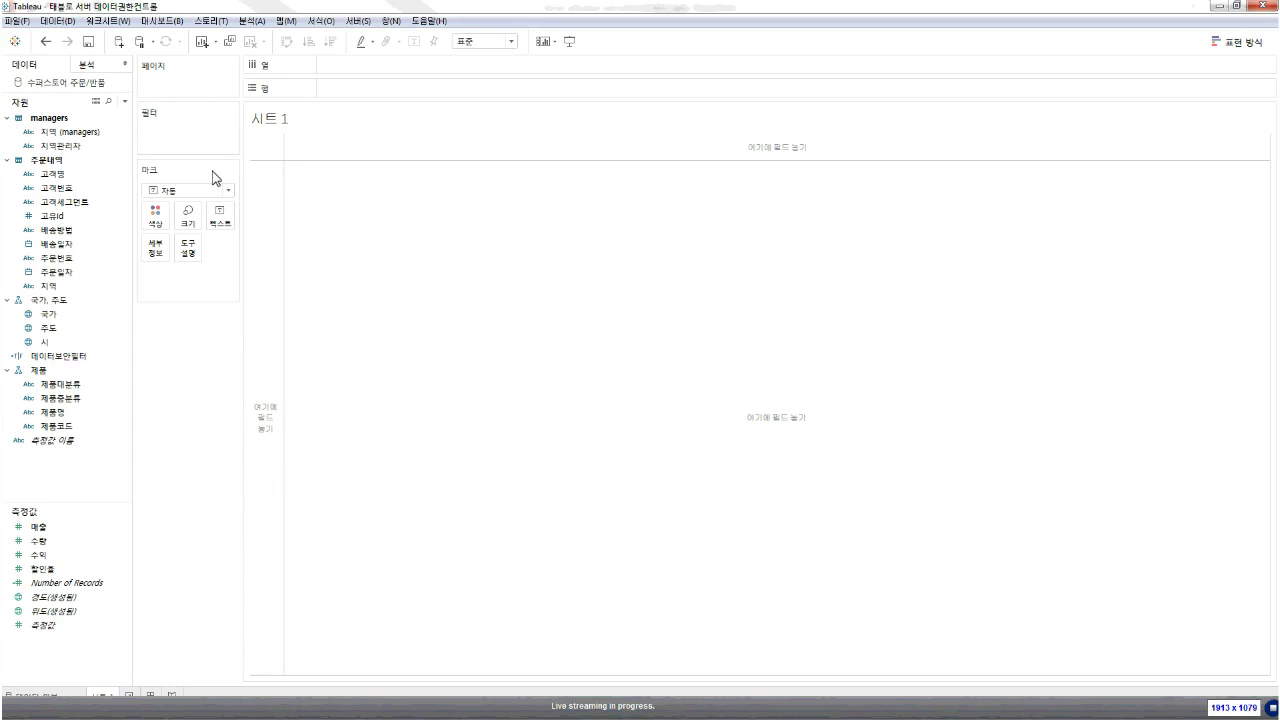
{"action": "left_click", "coordinate": [357, 20]}
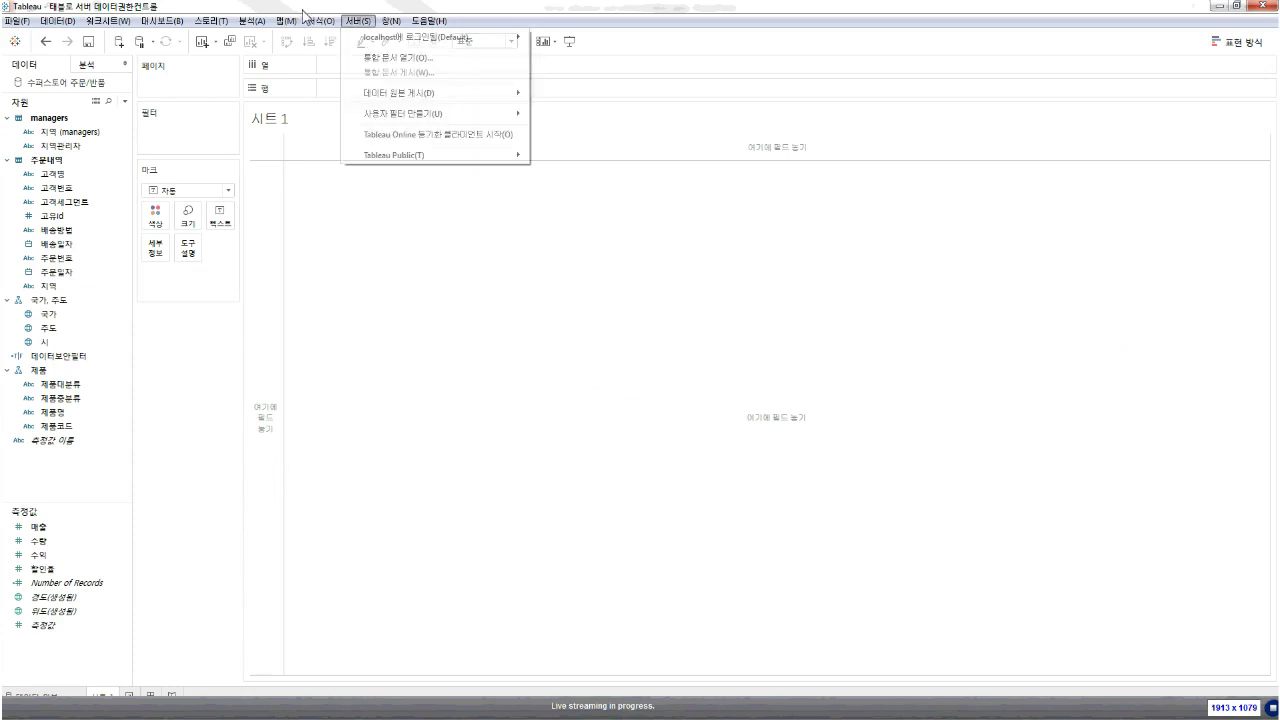
{"action": "left_click", "coordinate": [358, 20]}
{"action": "left_click", "coordinate": [358, 20]}
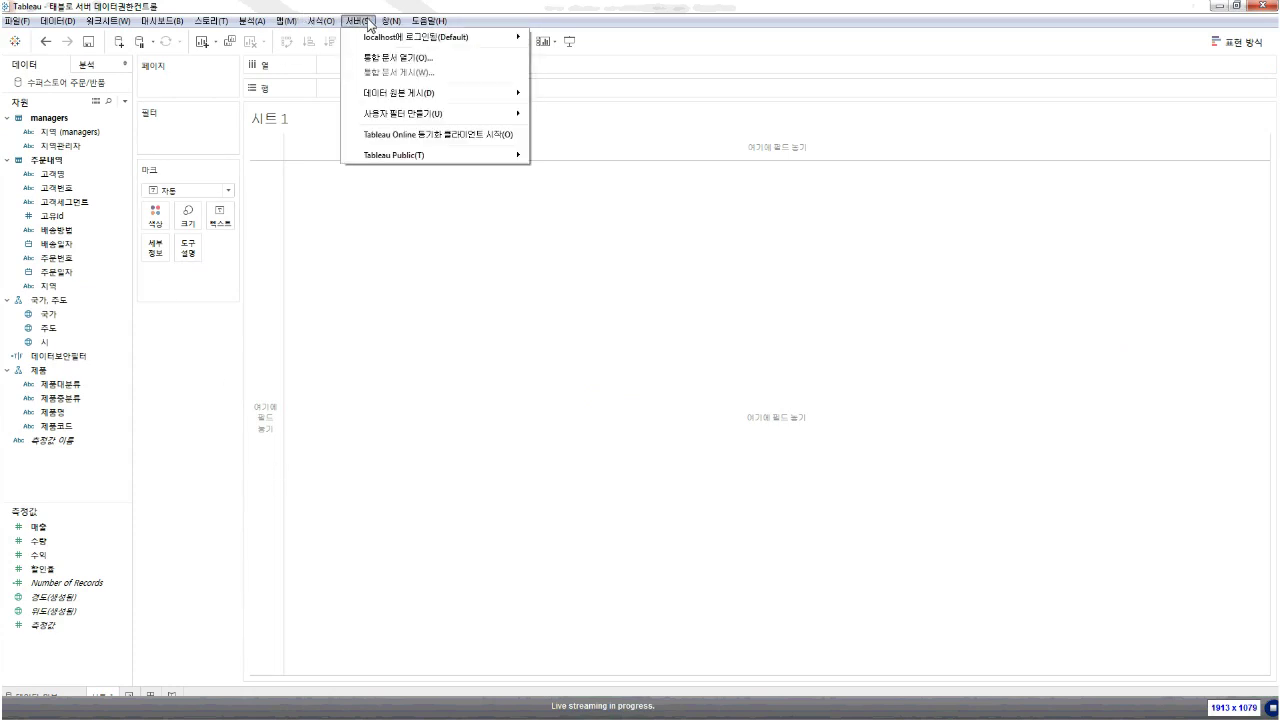
{"action": "mouse_move", "coordinate": [380, 114]}
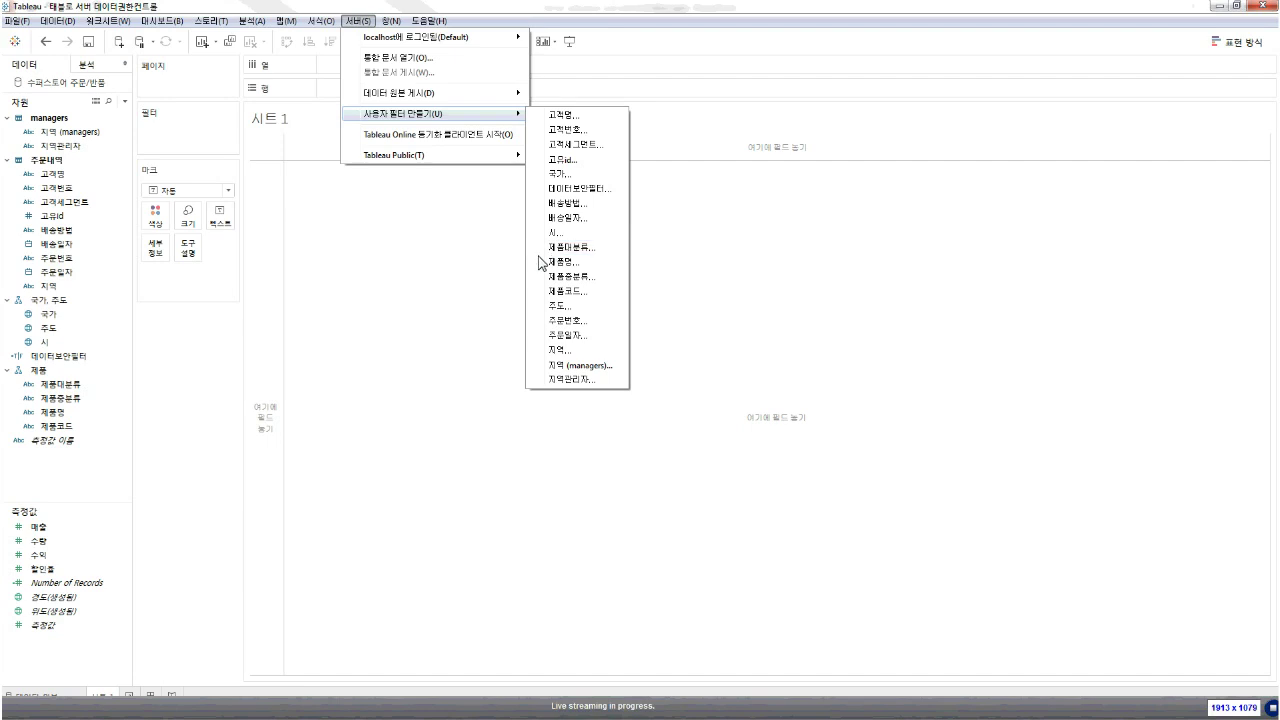
{"action": "left_click", "coordinate": [455, 261]}
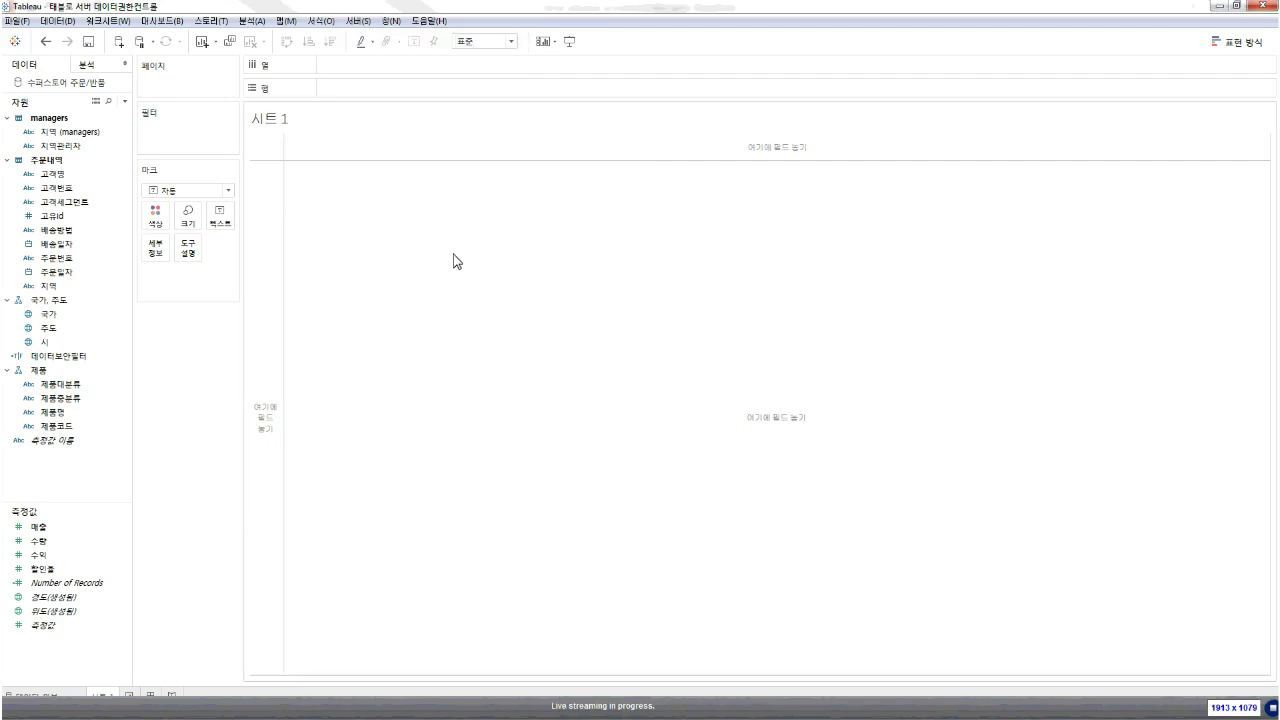
Re-join the managers table to 주문내역 on 지역 and review the left-join settings
{"action": "double_click", "coordinate": [72, 84]}
{"action": "left_click_drag", "start_coordinate": [440, 117], "coordinate": [135, 344]}
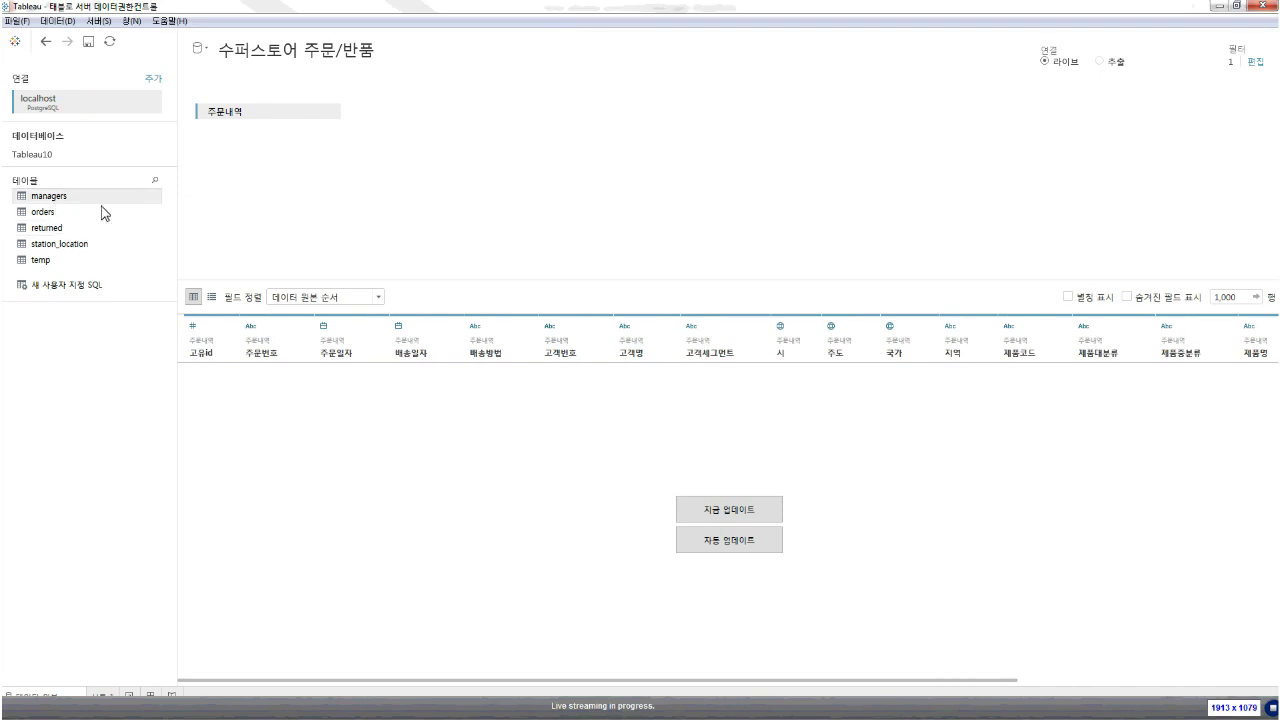
{"action": "left_click_drag", "start_coordinate": [58, 200], "coordinate": [486, 166]}
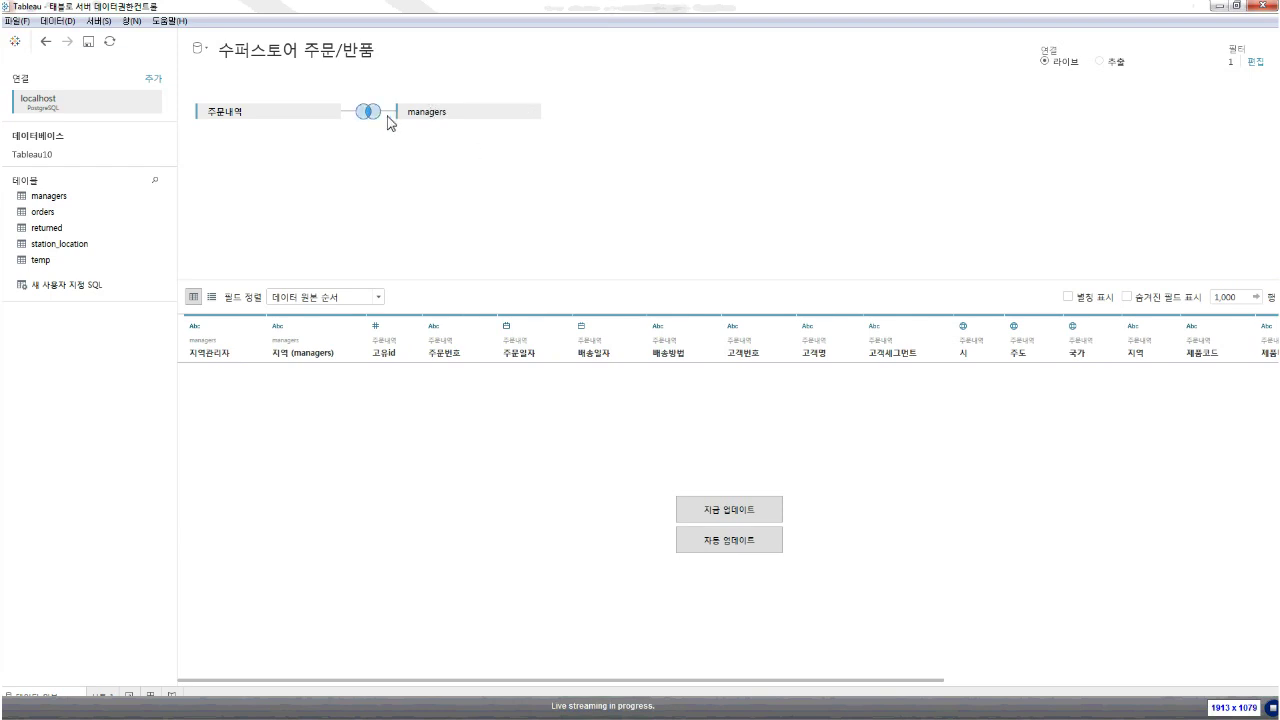
{"action": "left_click", "coordinate": [376, 113]}
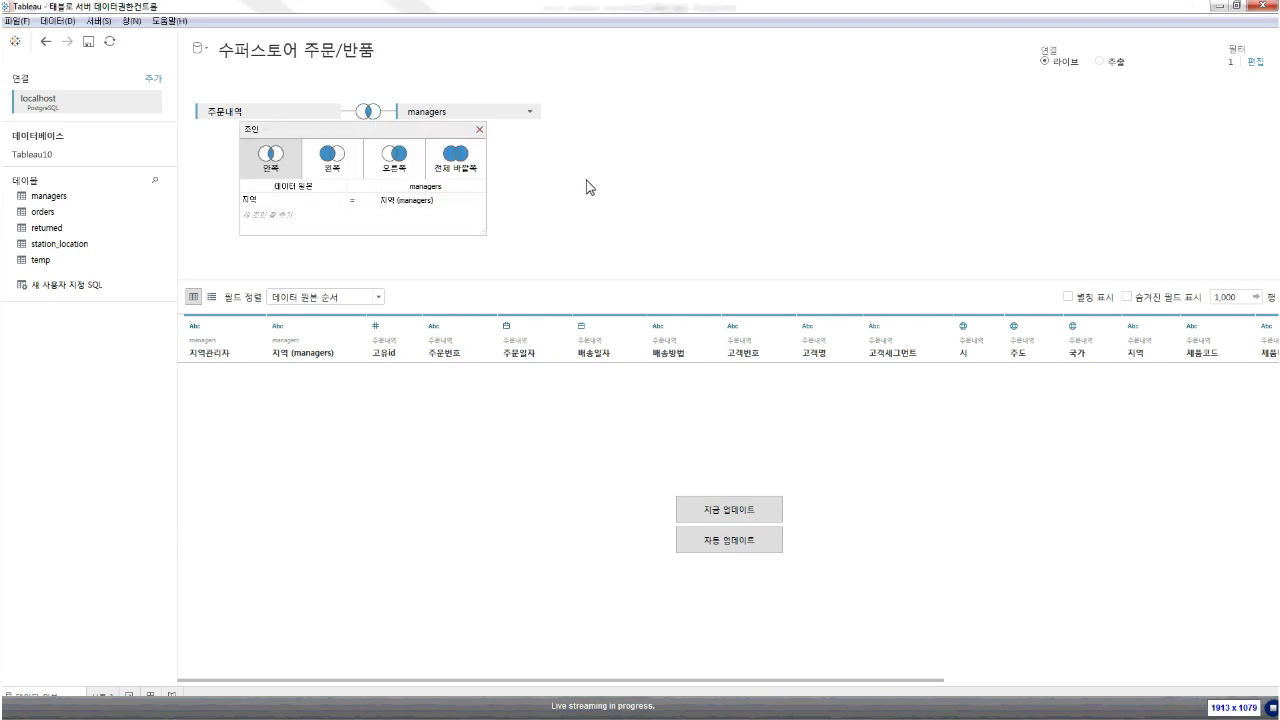
{"action": "left_click", "coordinate": [505, 147]}
{"action": "left_click", "coordinate": [743, 513]}
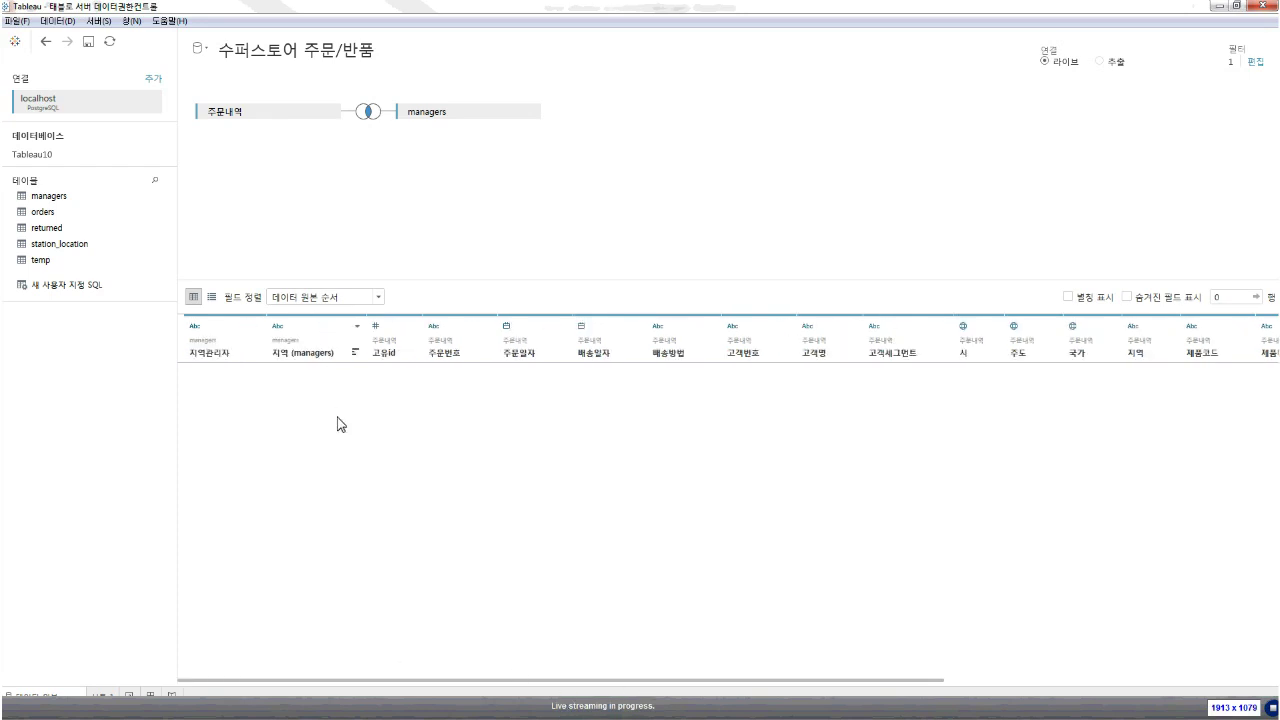
{"action": "key", "text": "super+Down"}
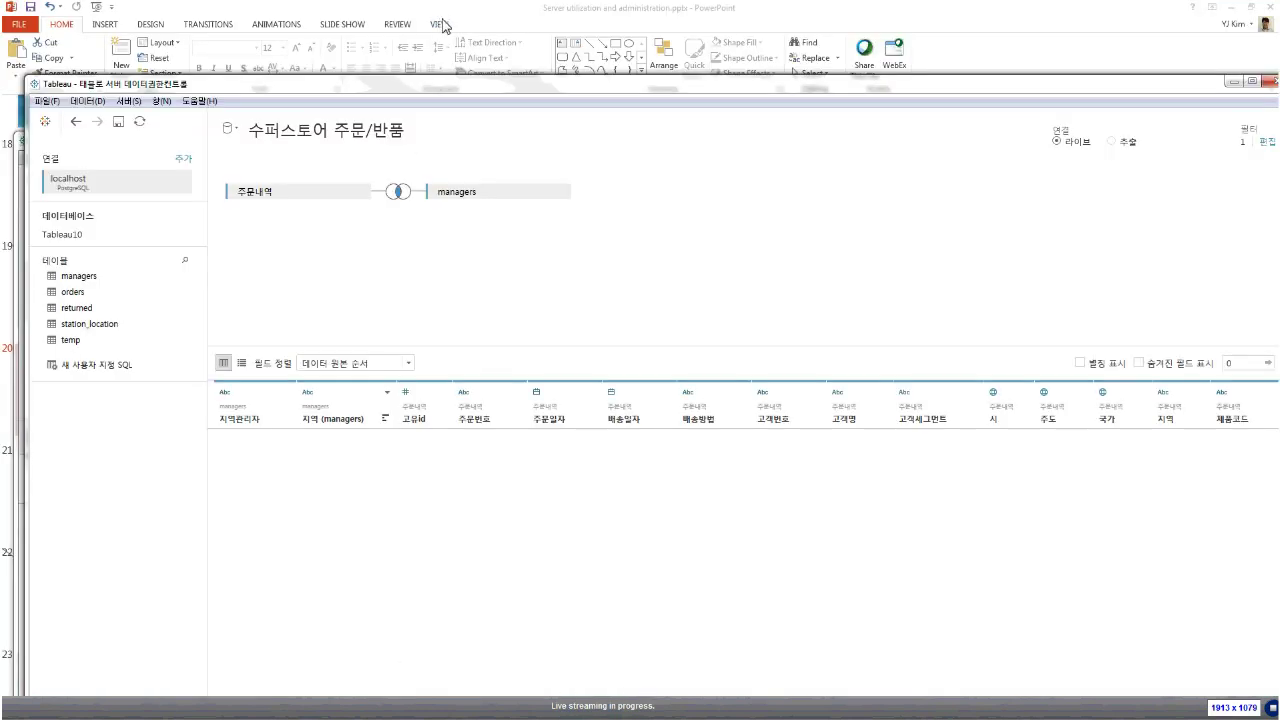
Remove the 데이터보안필터 data source filter, leaving zero filters
{"action": "double_click", "coordinate": [457, 84]}
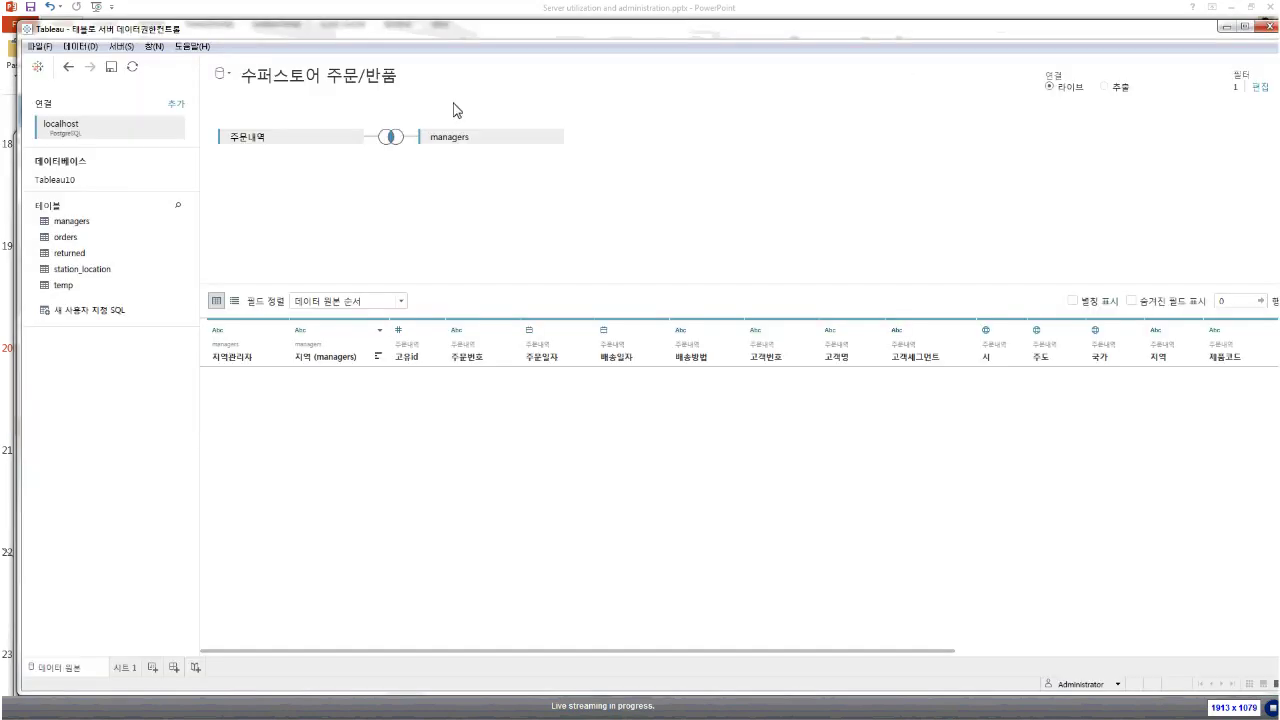
{"action": "left_click", "coordinate": [1262, 88]}
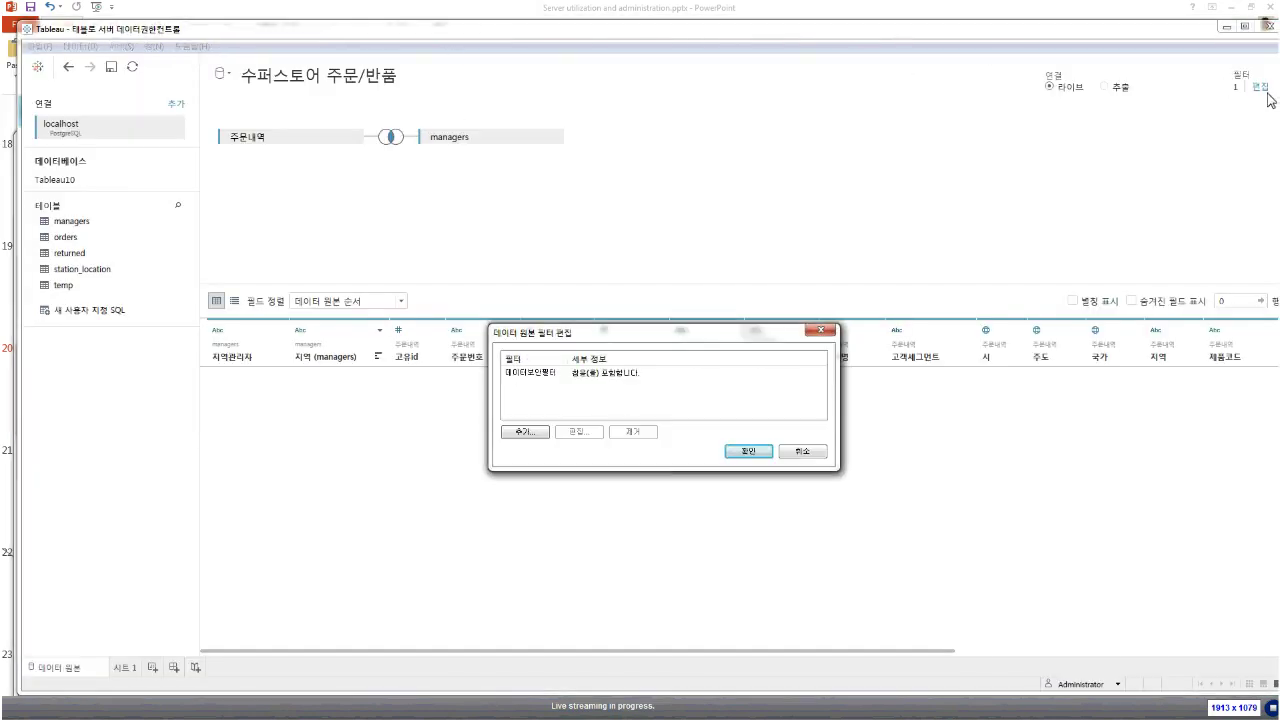
{"action": "left_click", "coordinate": [575, 373]}
{"action": "left_click", "coordinate": [632, 431]}
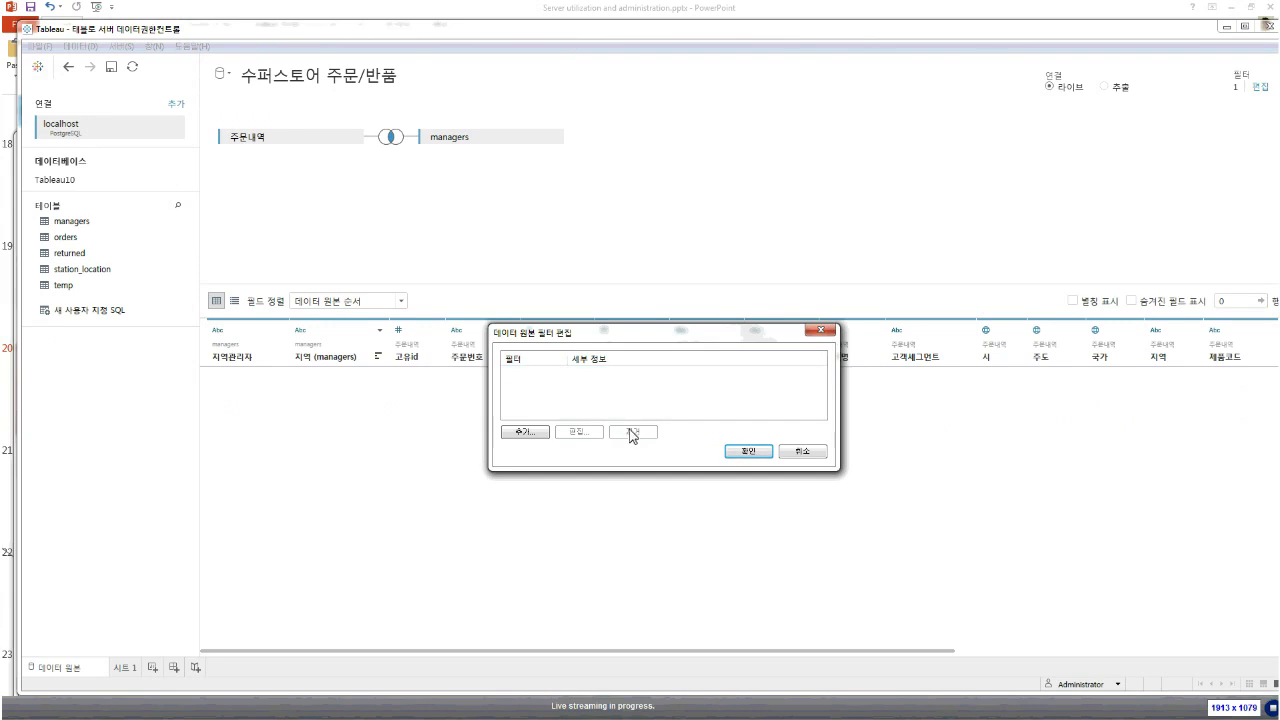
{"action": "left_click", "coordinate": [748, 451]}
Refresh the joined data grid and inspect the 지역관리자, 지역 and 데이터보안필터 values
{"action": "left_click", "coordinate": [754, 520]}
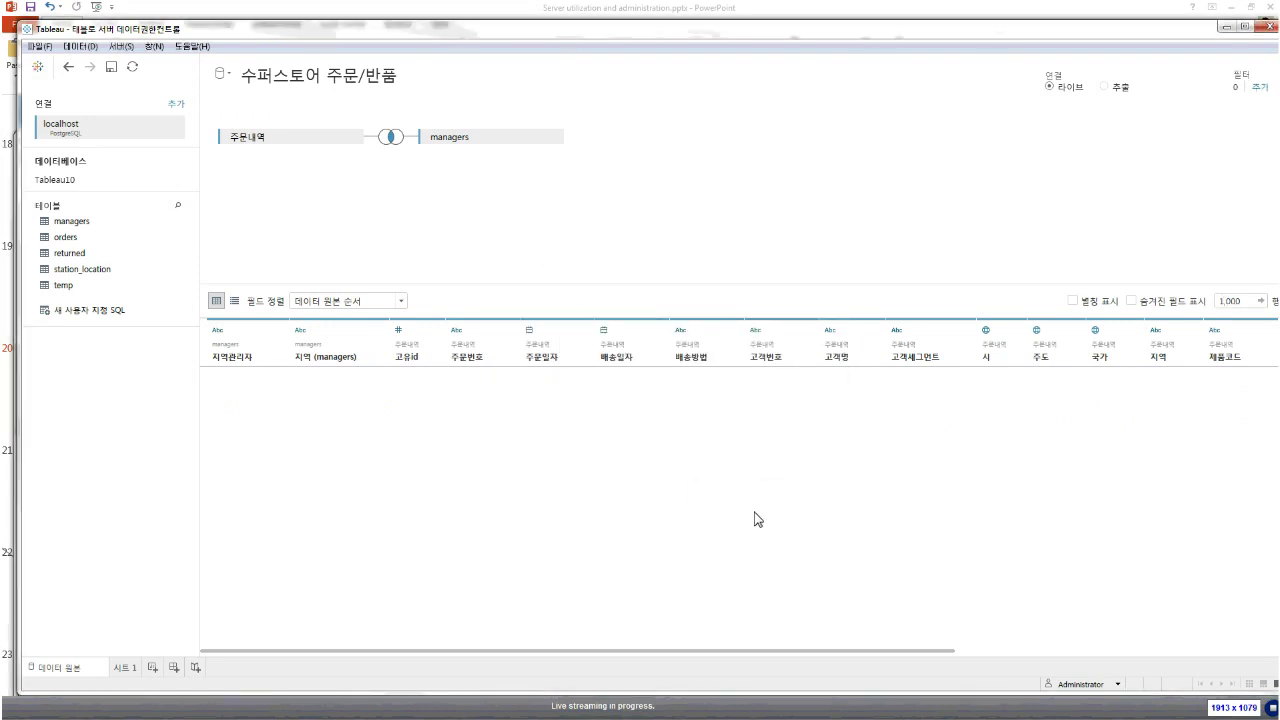
{"action": "left_click", "coordinate": [248, 397]}
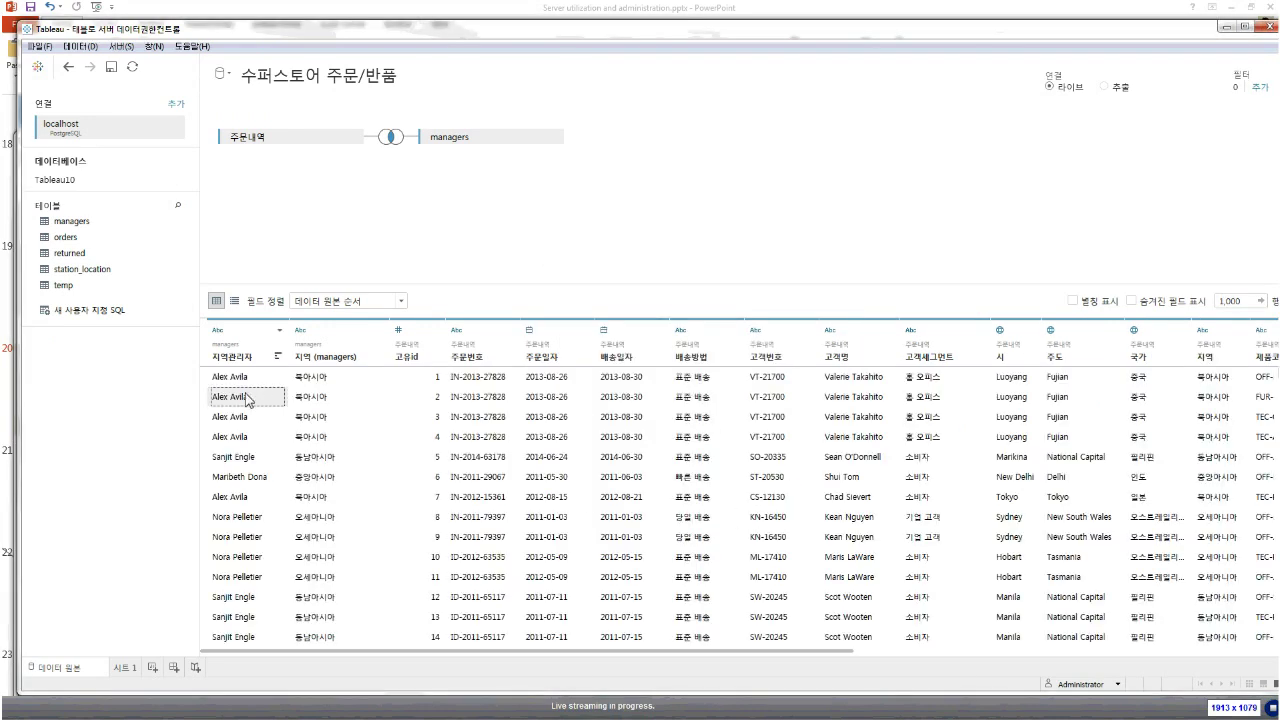
{"action": "key", "text": "Up"}
{"action": "key", "text": "Right"}
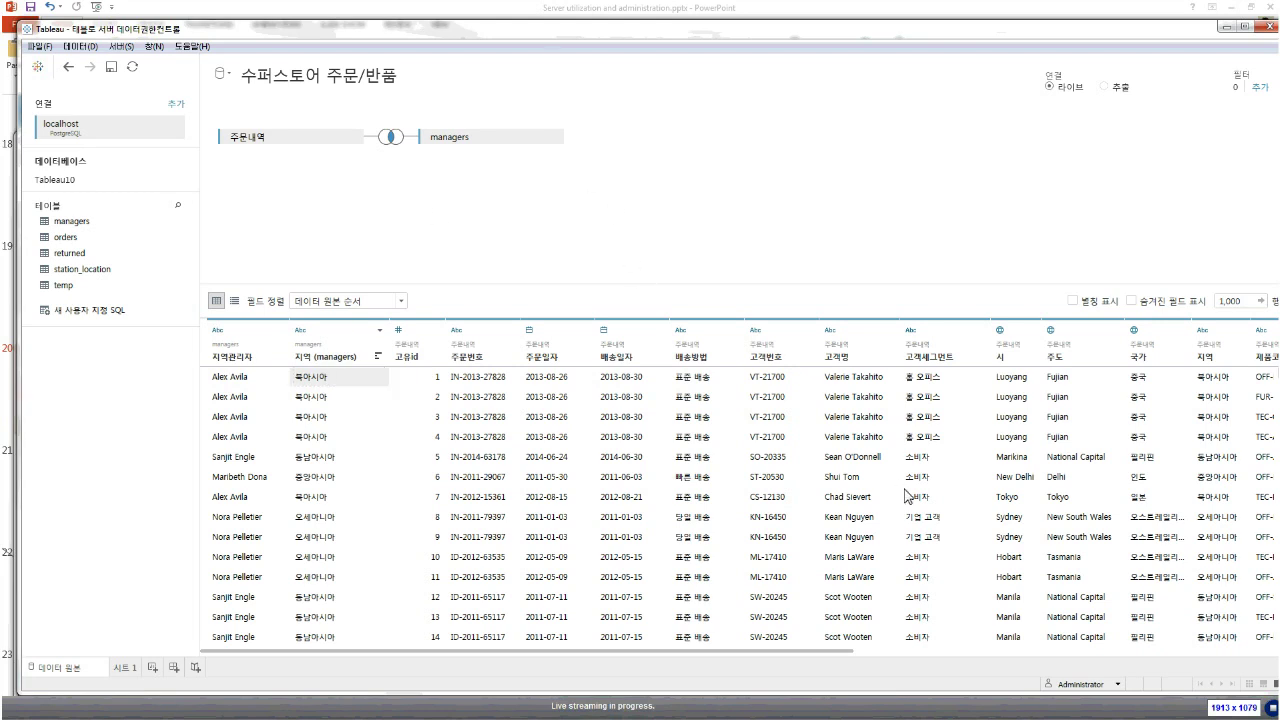
{"action": "left_click", "coordinate": [970, 651]}
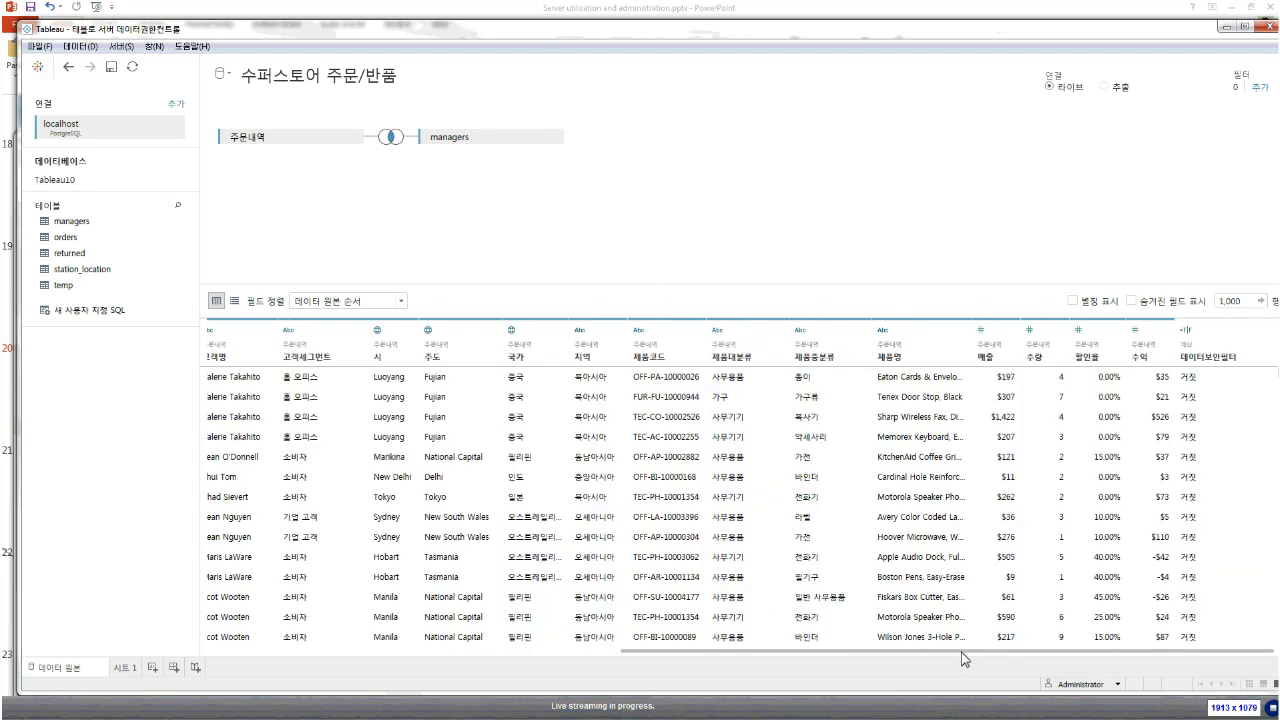
{"action": "scroll", "coordinate": [955, 660], "scroll_direction": "left", "scroll_amount": 10}
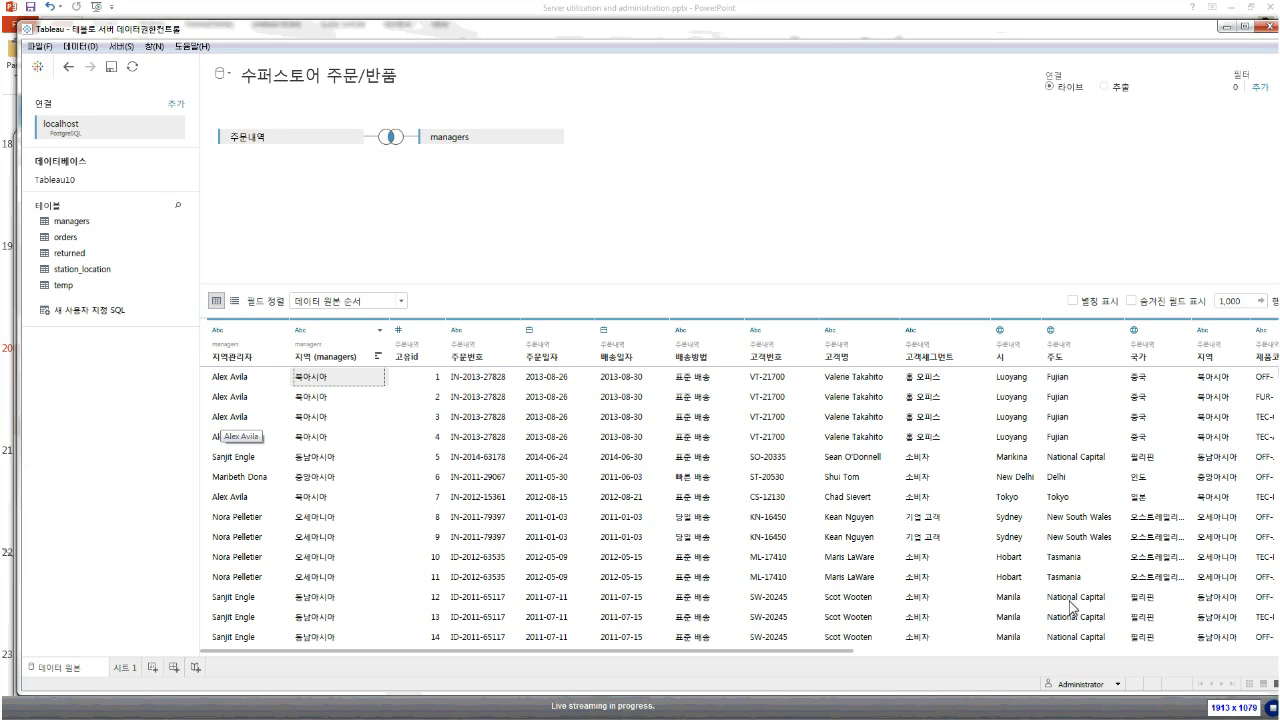
{"action": "left_click", "coordinate": [1092, 651]}
{"action": "right_click", "coordinate": [1240, 368]}
{"action": "left_click", "coordinate": [1240, 368]}
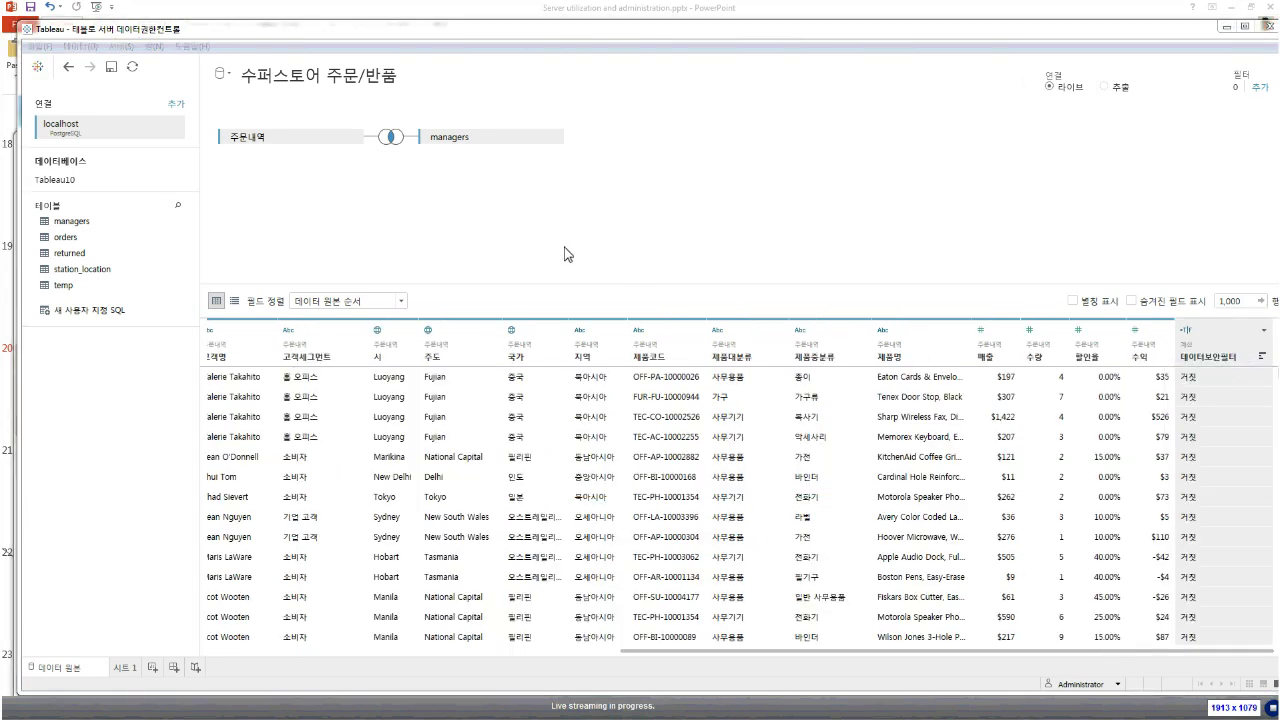
{"action": "right_click", "coordinate": [1213, 339]}
{"action": "left_click", "coordinate": [1213, 346]}
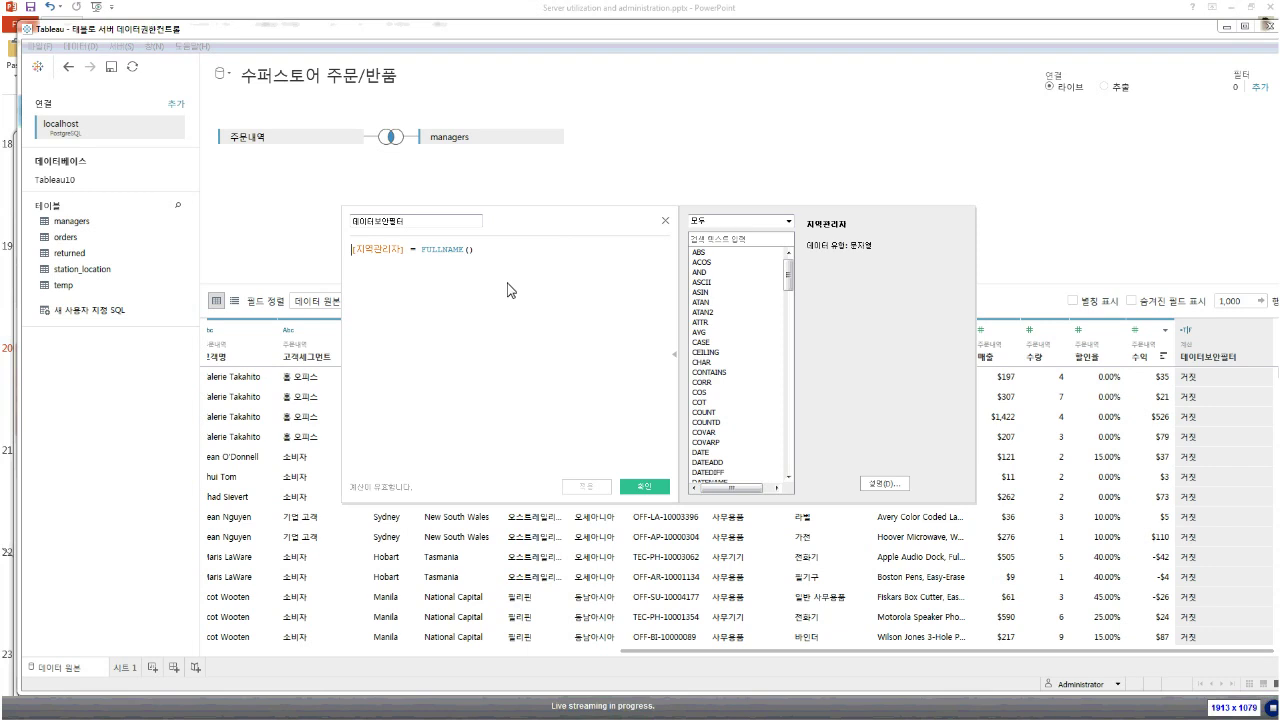
{"action": "left_click", "coordinate": [720, 221]}
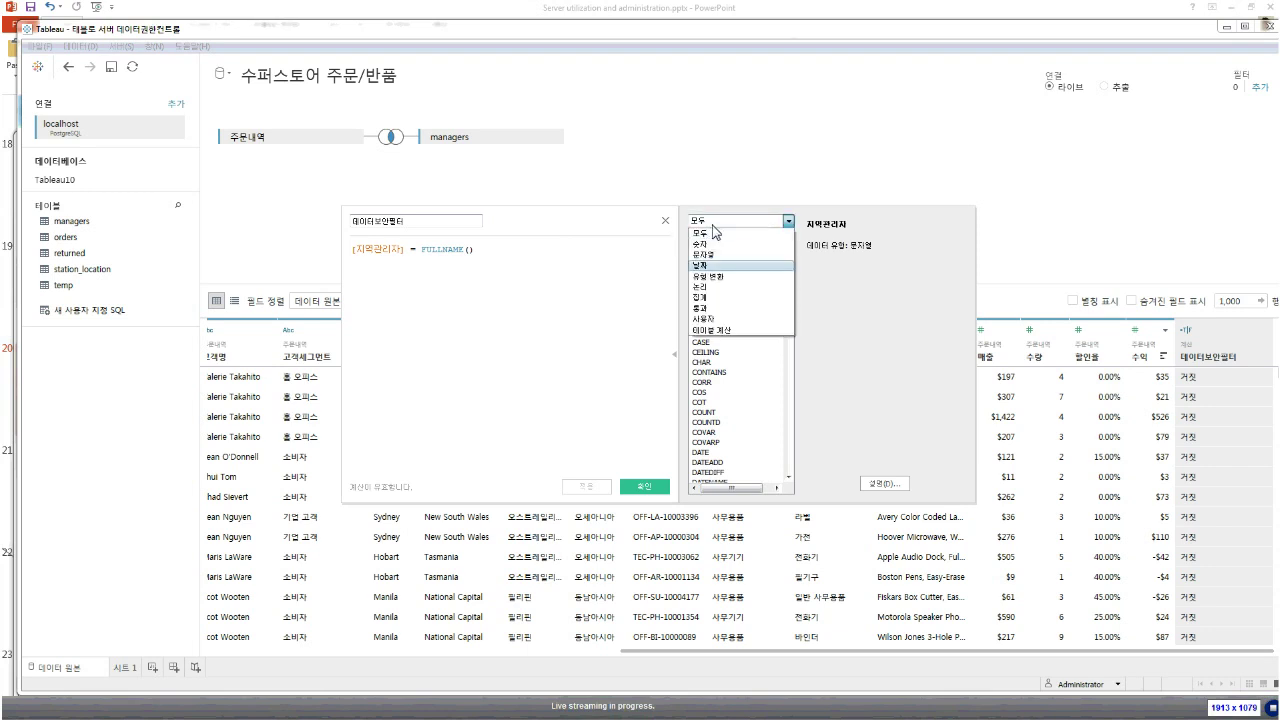
{"action": "left_click", "coordinate": [720, 320]}
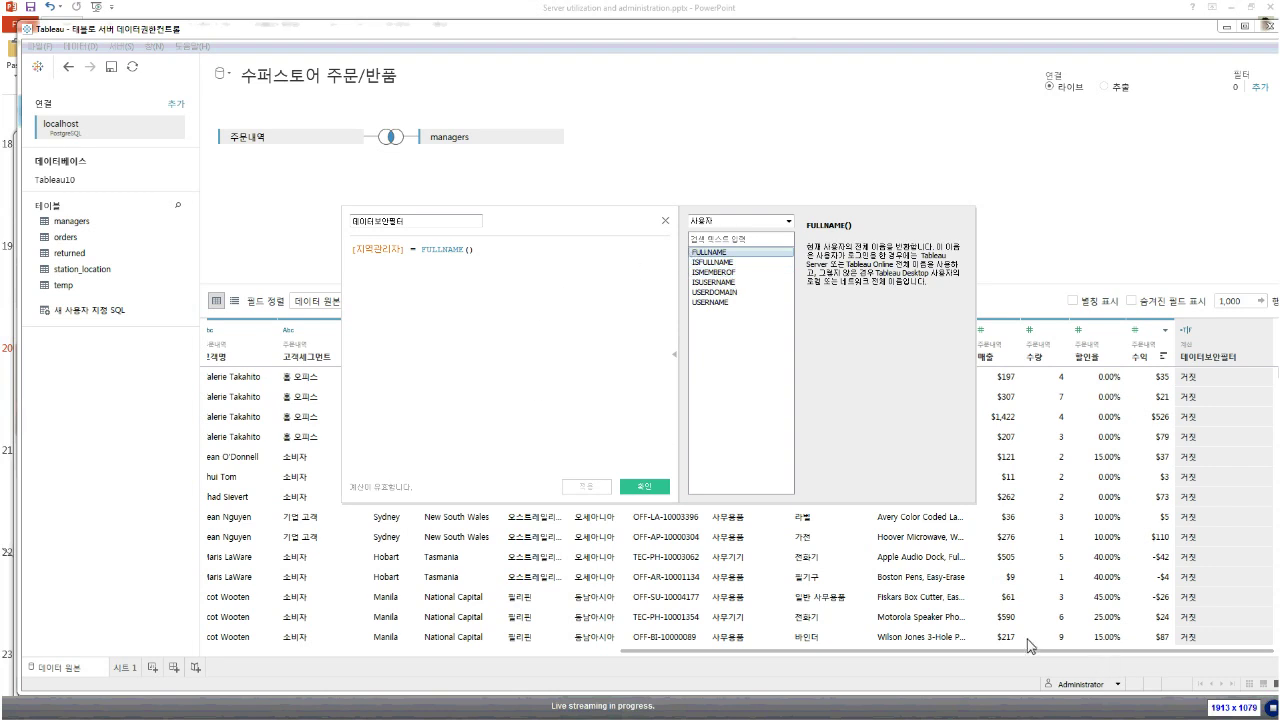
{"action": "double_click", "coordinate": [430, 250]}
{"action": "left_click", "coordinate": [630, 488]}
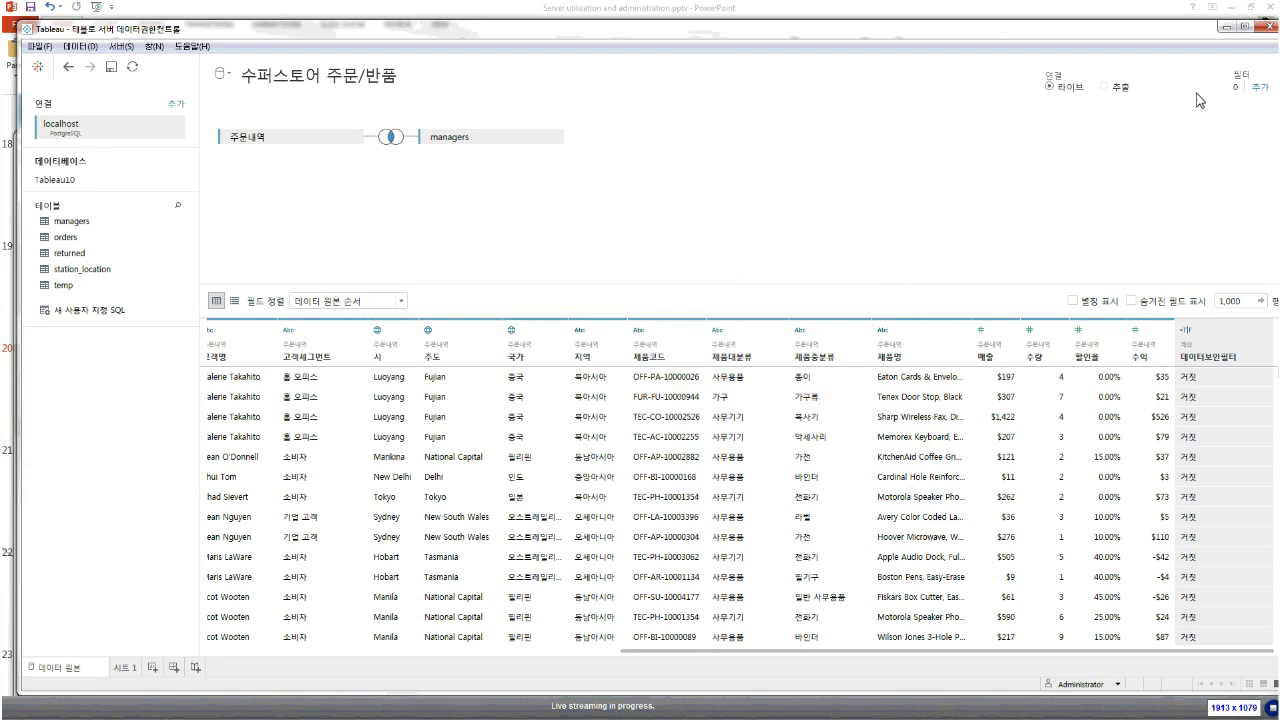
Add a data source filter keeping only rows where 데이터보안필터 is 참
{"action": "left_click", "coordinate": [1250, 90]}
{"action": "left_click", "coordinate": [535, 431]}
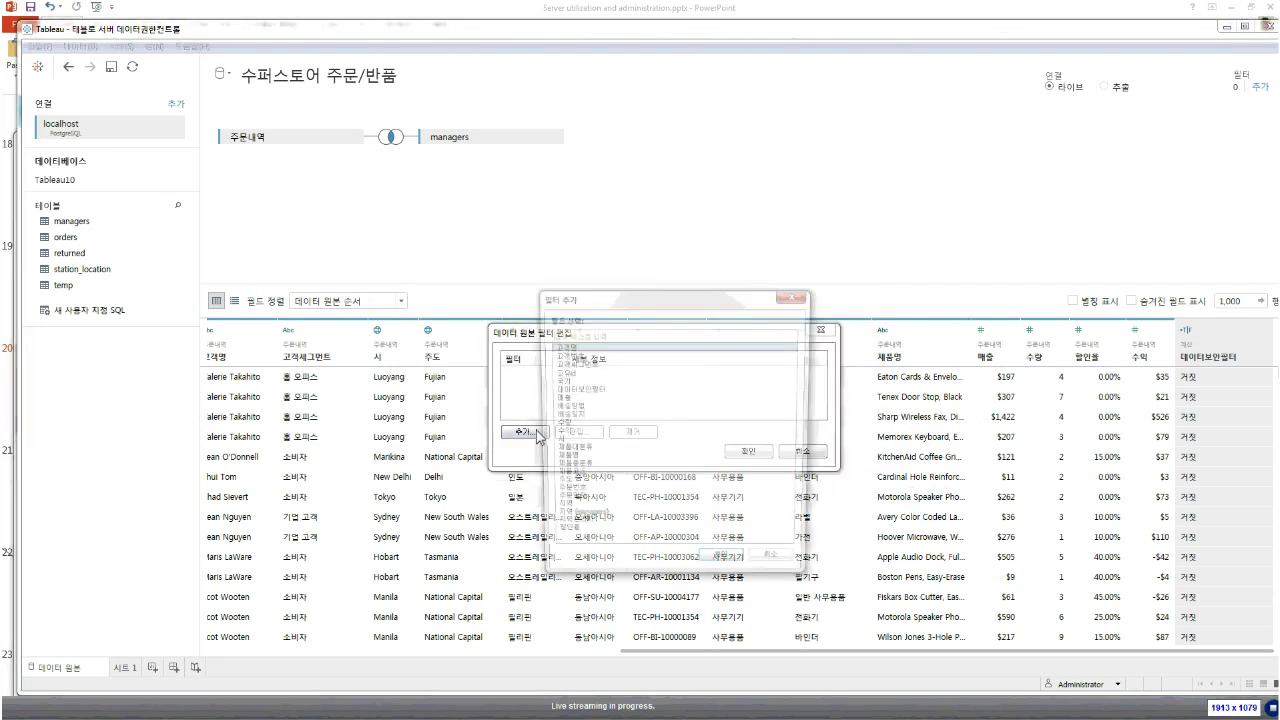
{"action": "double_click", "coordinate": [576, 389]}
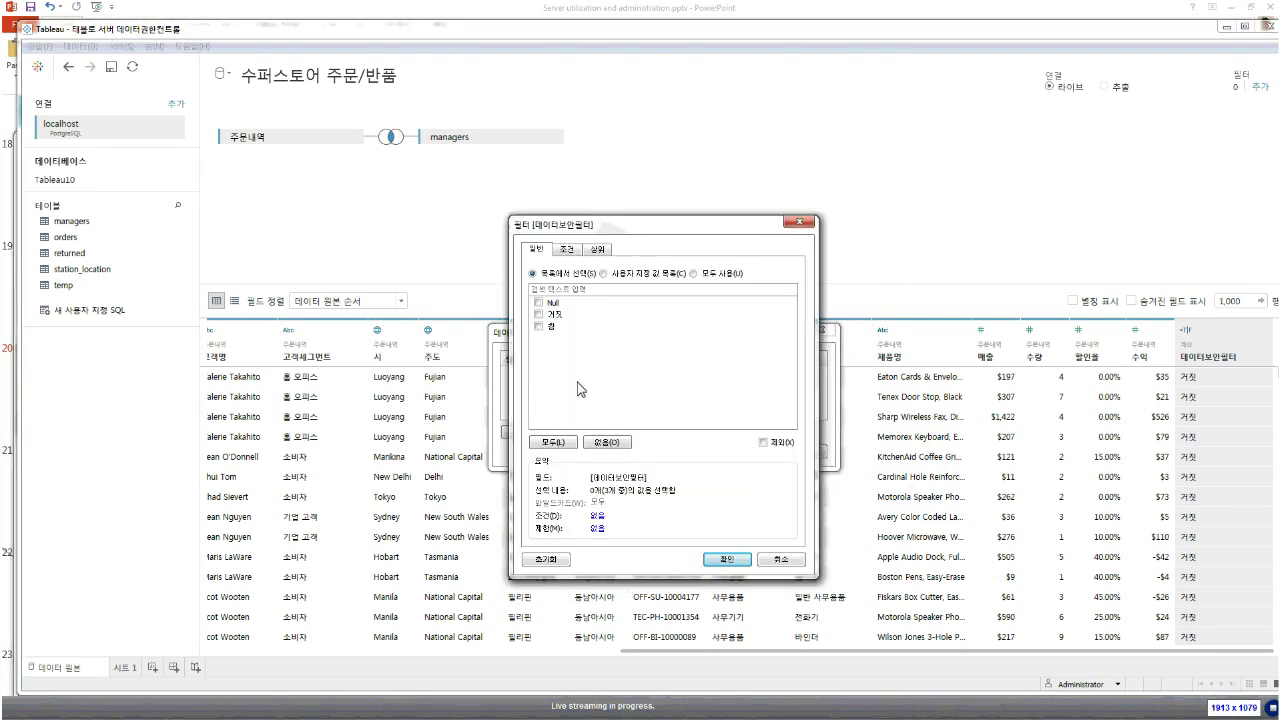
{"action": "left_click", "coordinate": [555, 326]}
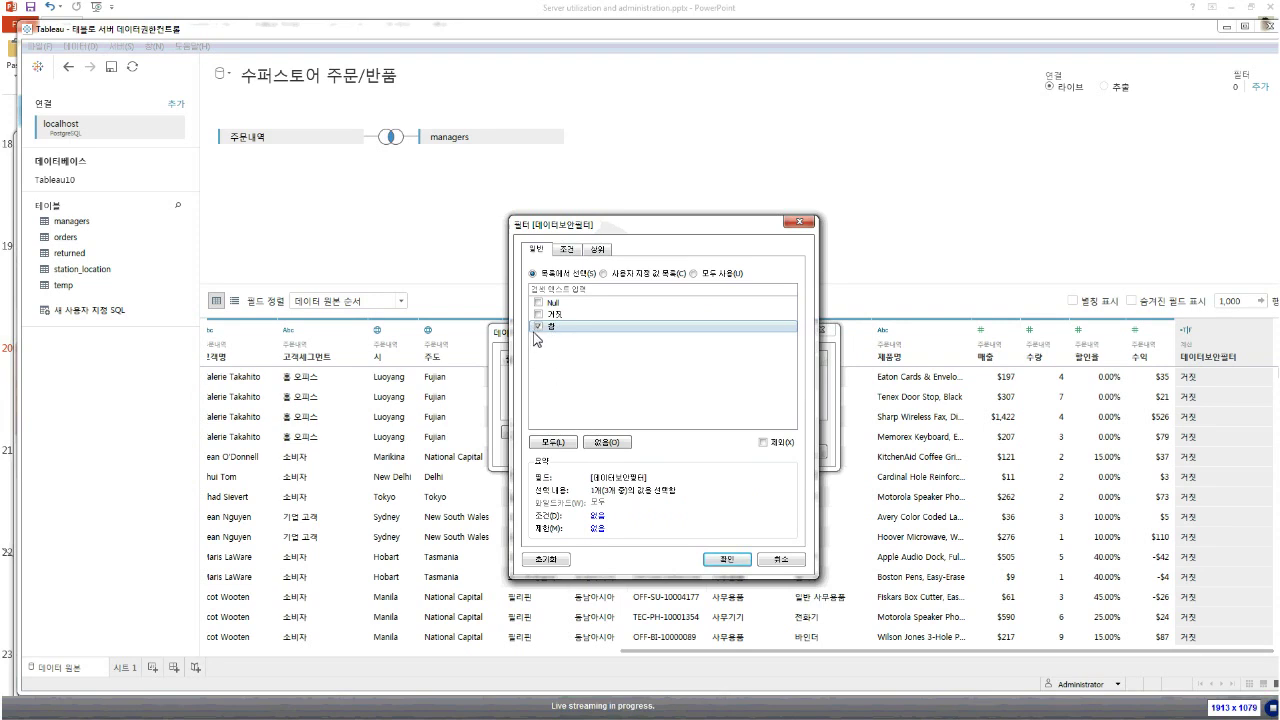
{"action": "left_click", "coordinate": [726, 559]}
{"action": "left_click", "coordinate": [740, 450]}
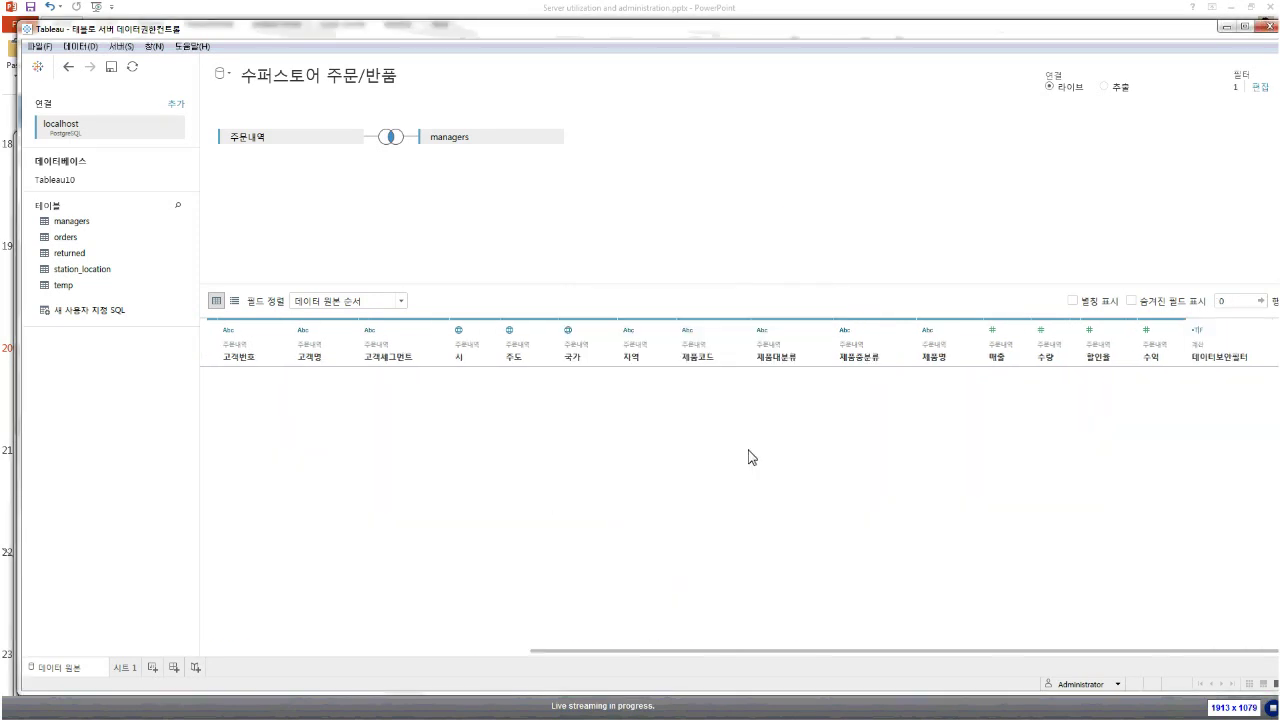
{"action": "left_click", "coordinate": [1116, 686]}
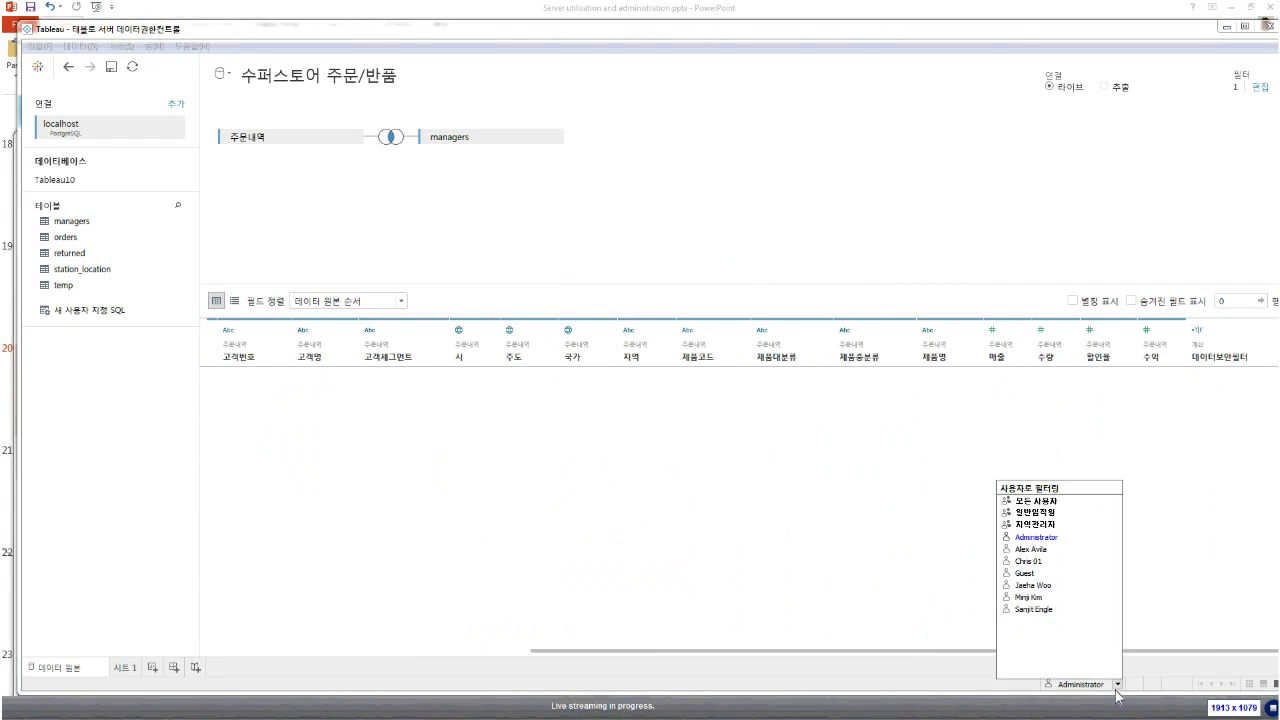
Preview the data as other manager users, checking the data source filter without changes
{"action": "left_click", "coordinate": [1036, 553]}
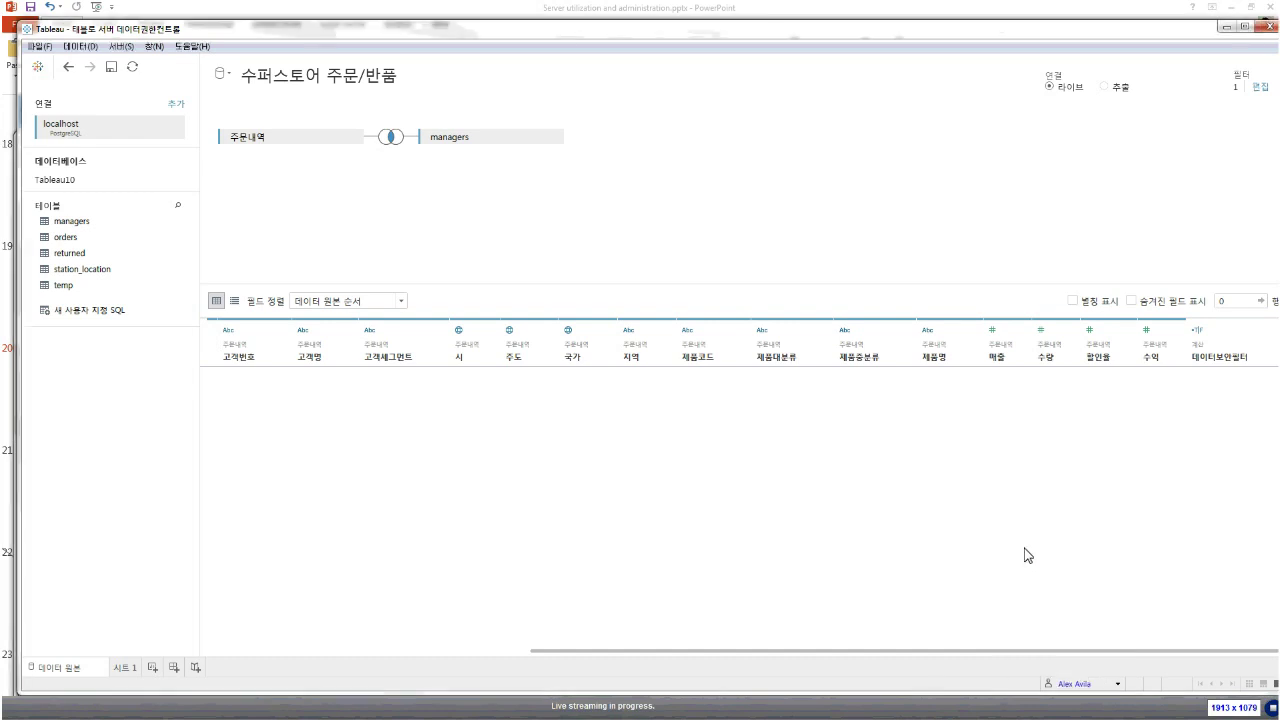
{"action": "left_click_drag", "start_coordinate": [994, 652], "coordinate": [631, 647]}
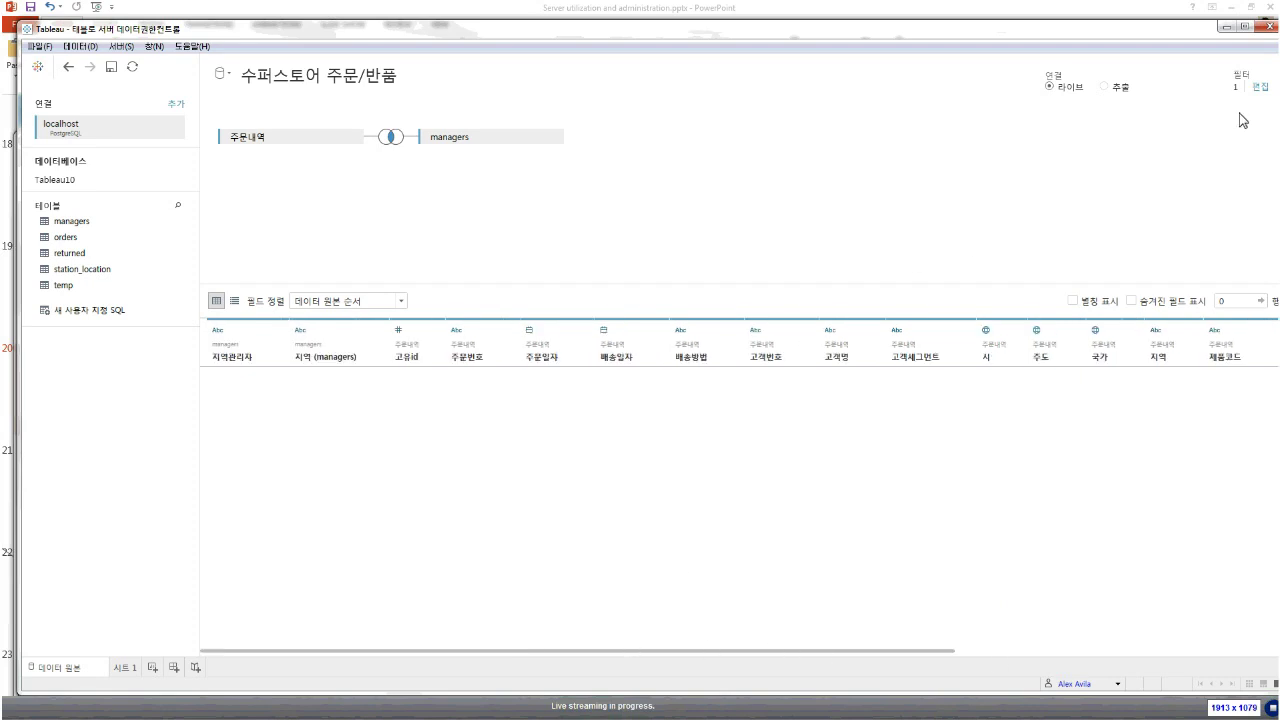
{"action": "left_click", "coordinate": [1259, 89]}
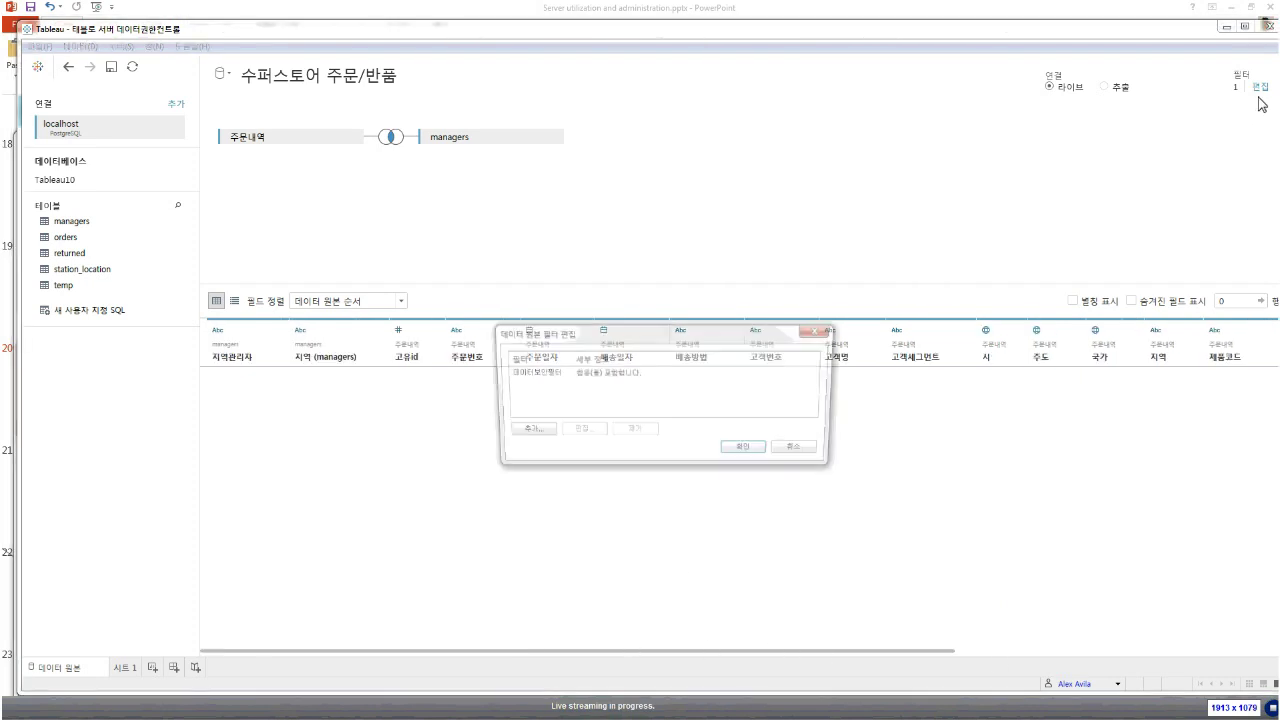
{"action": "left_click", "coordinate": [795, 447]}
{"action": "left_click", "coordinate": [1093, 683]}
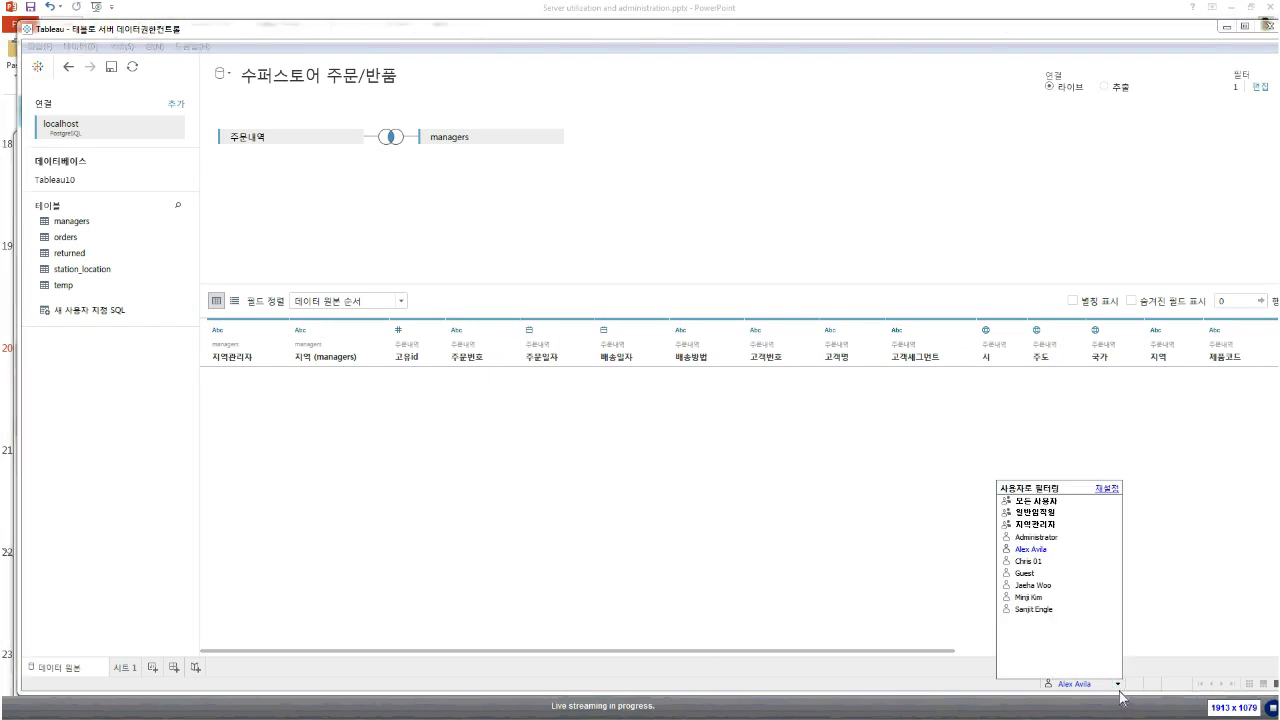
{"action": "left_click", "coordinate": [1044, 608]}
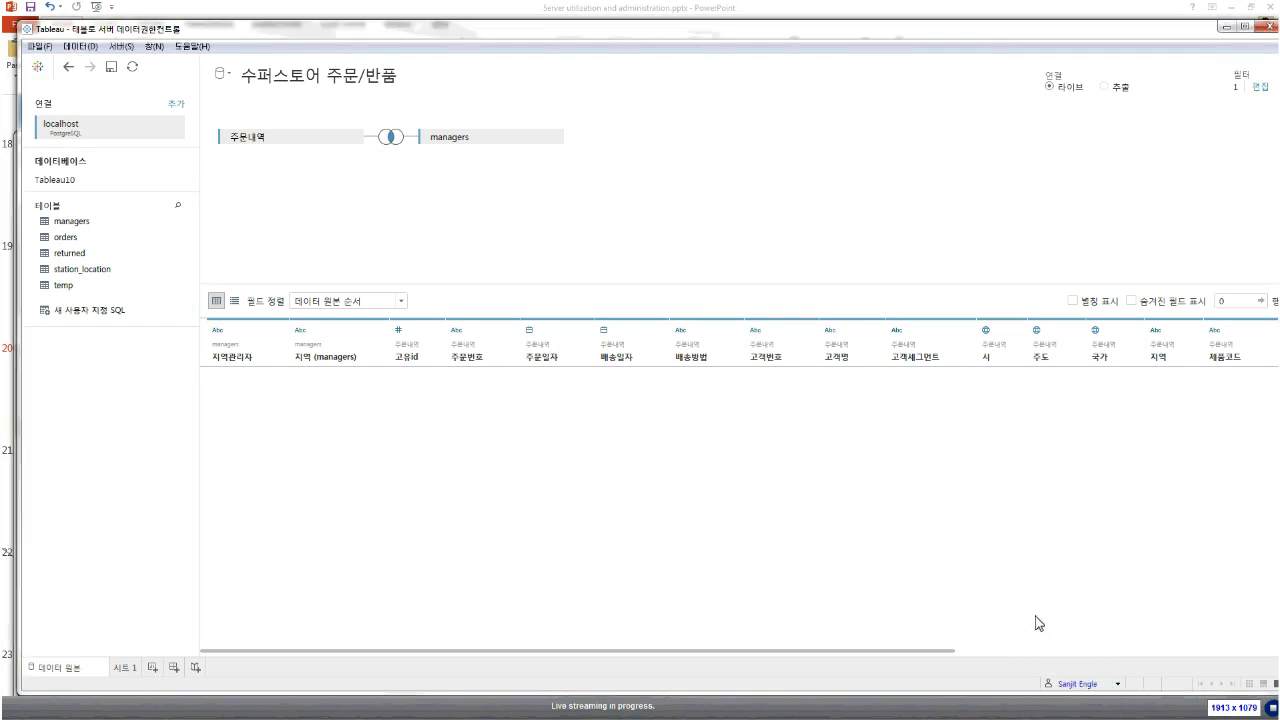
Refresh the data to show only that manager's 동남아시아 rows, then open 시트 1
{"action": "right_click", "coordinate": [84, 130]}
{"action": "left_click", "coordinate": [110, 222]}
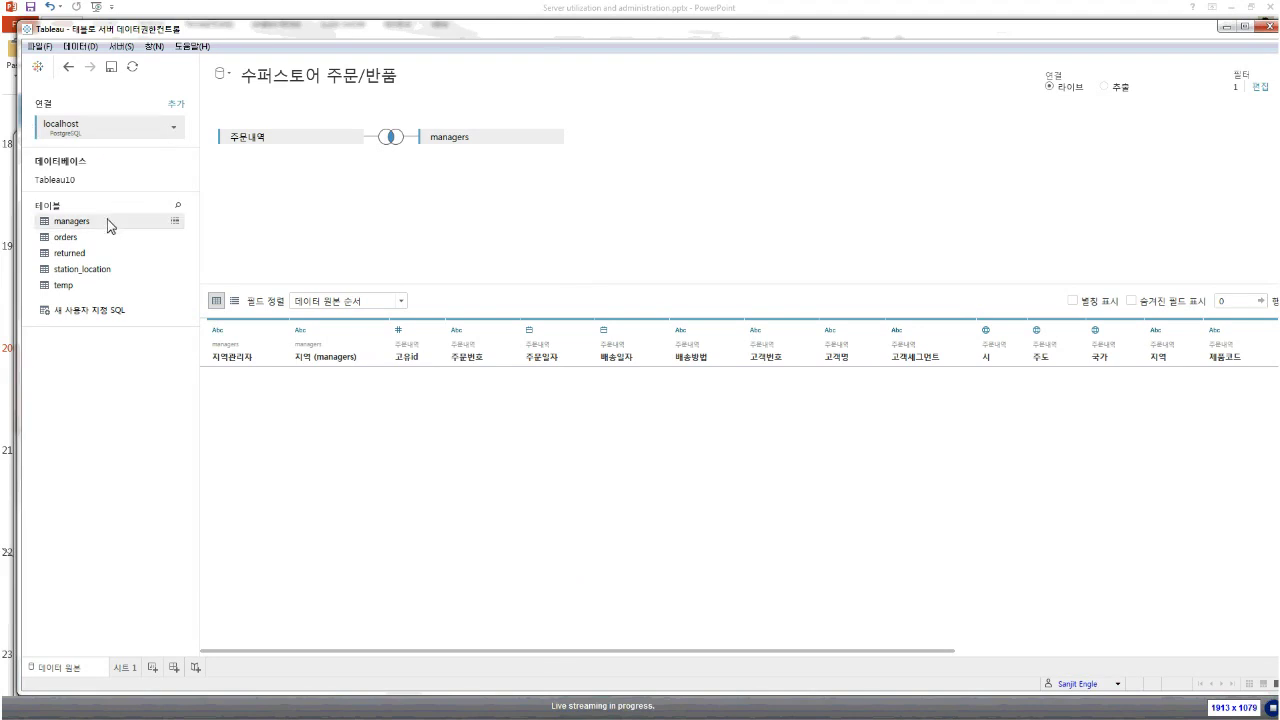
{"action": "left_click", "coordinate": [132, 67]}
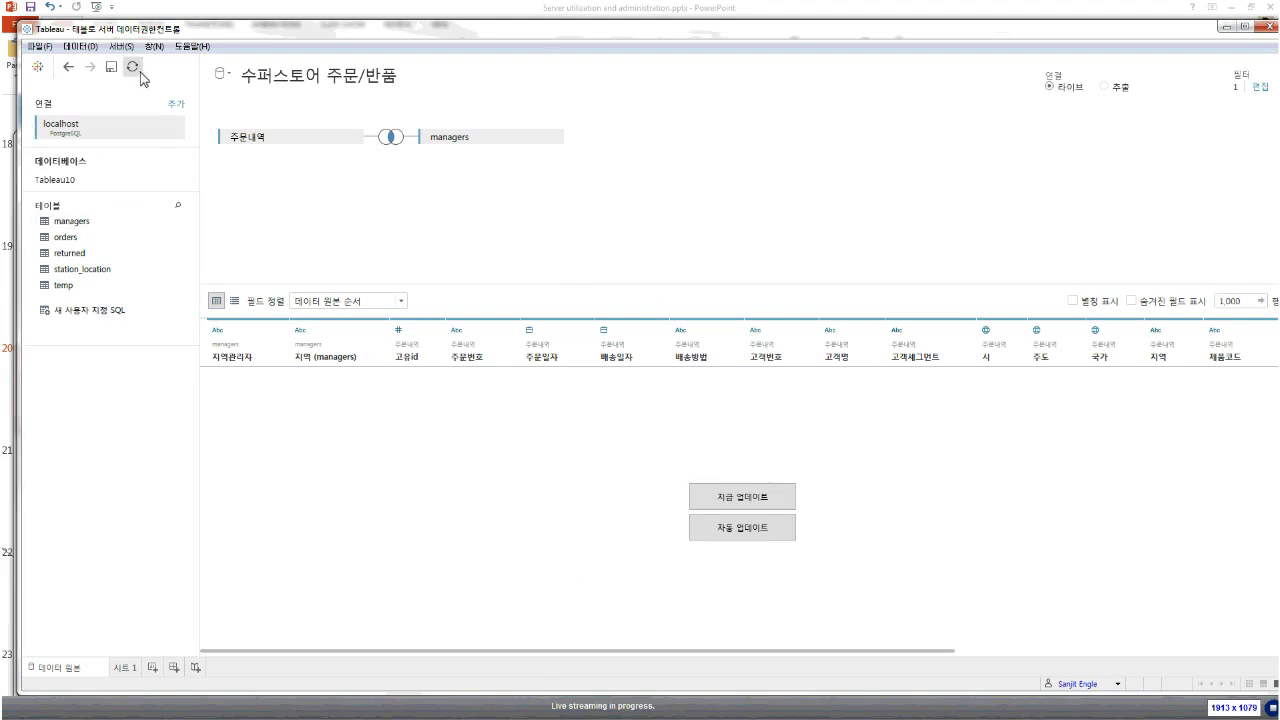
{"action": "left_click", "coordinate": [742, 497]}
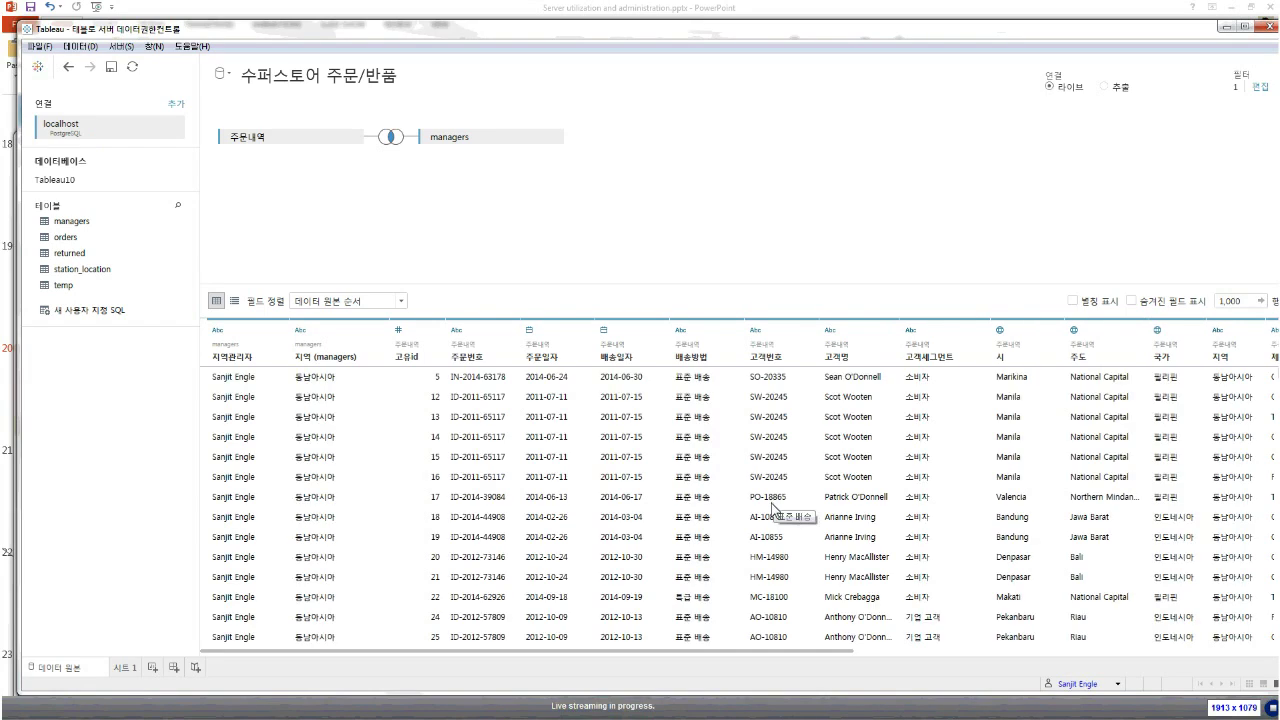
{"action": "left_click_drag", "start_coordinate": [245, 378], "coordinate": [242, 497]}
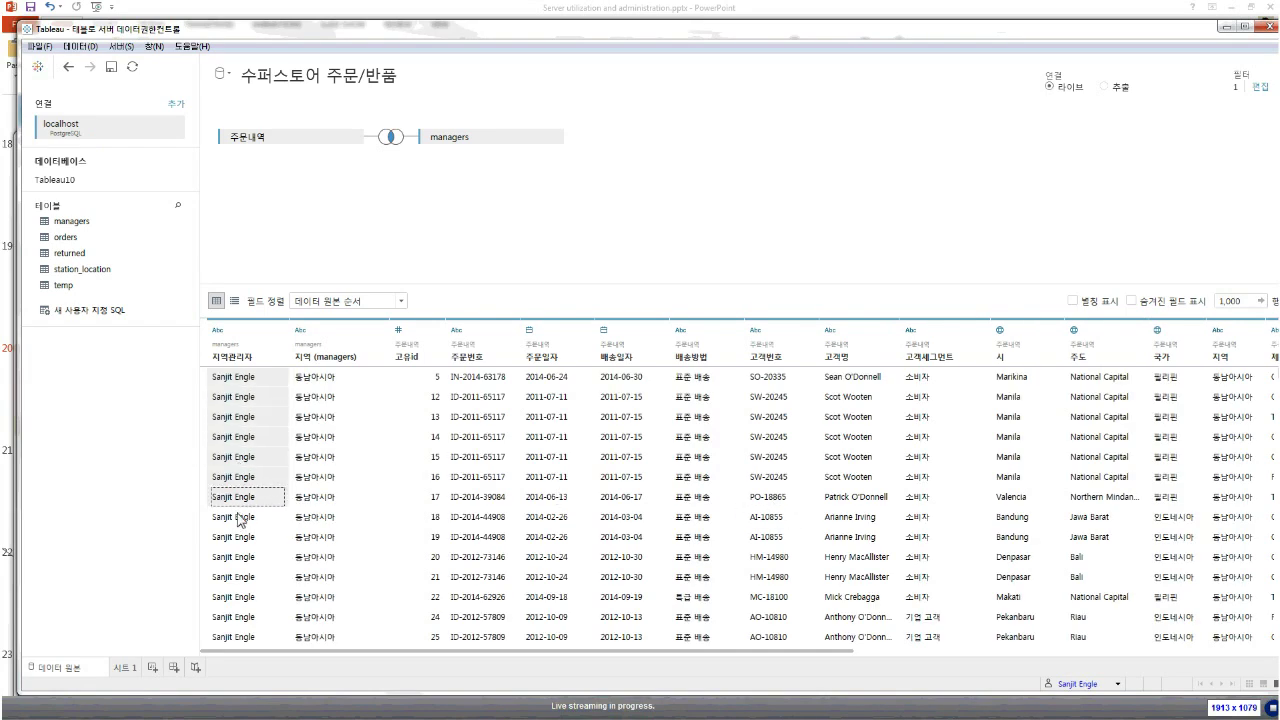
{"action": "left_click", "coordinate": [124, 667]}
{"action": "left_click", "coordinate": [83, 171]}
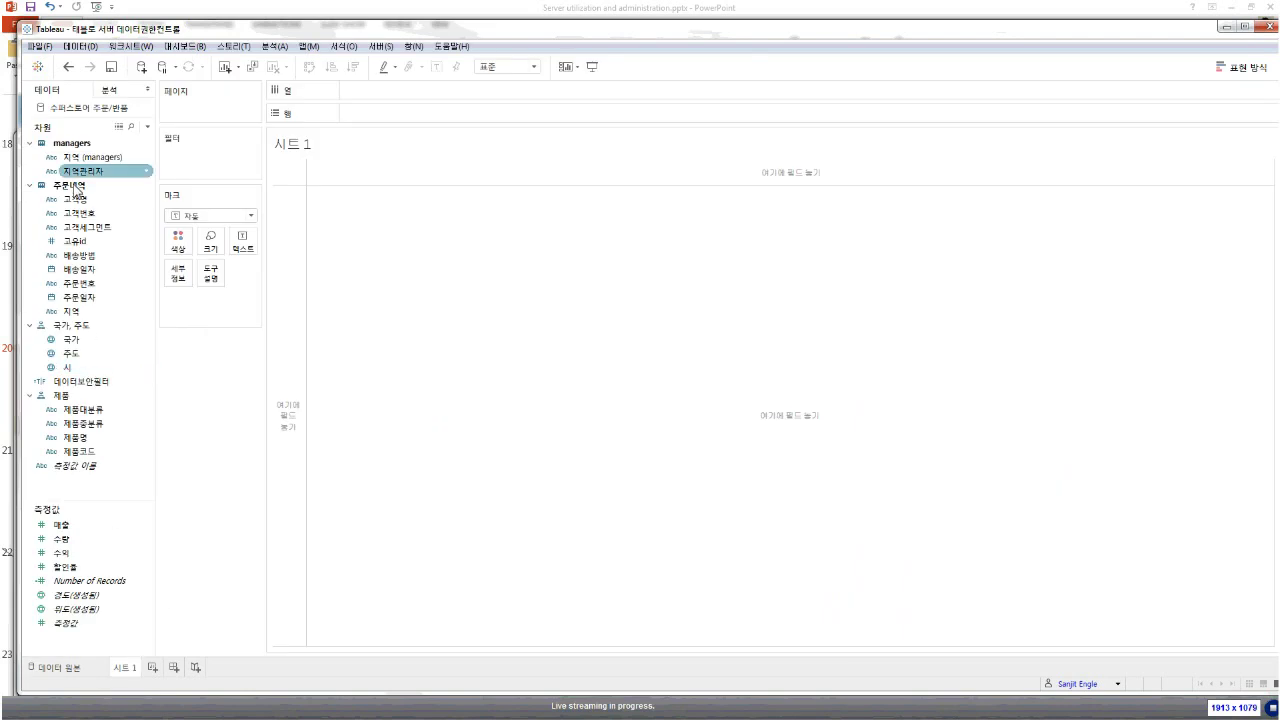
Chart 합계(매출) by 지역, giving a single 동남아시아 bar of $1,768,216
{"action": "left_click", "coordinate": [71, 353]}
{"action": "left_click", "coordinate": [83, 409]}
{"action": "left_click", "coordinate": [61, 524]}
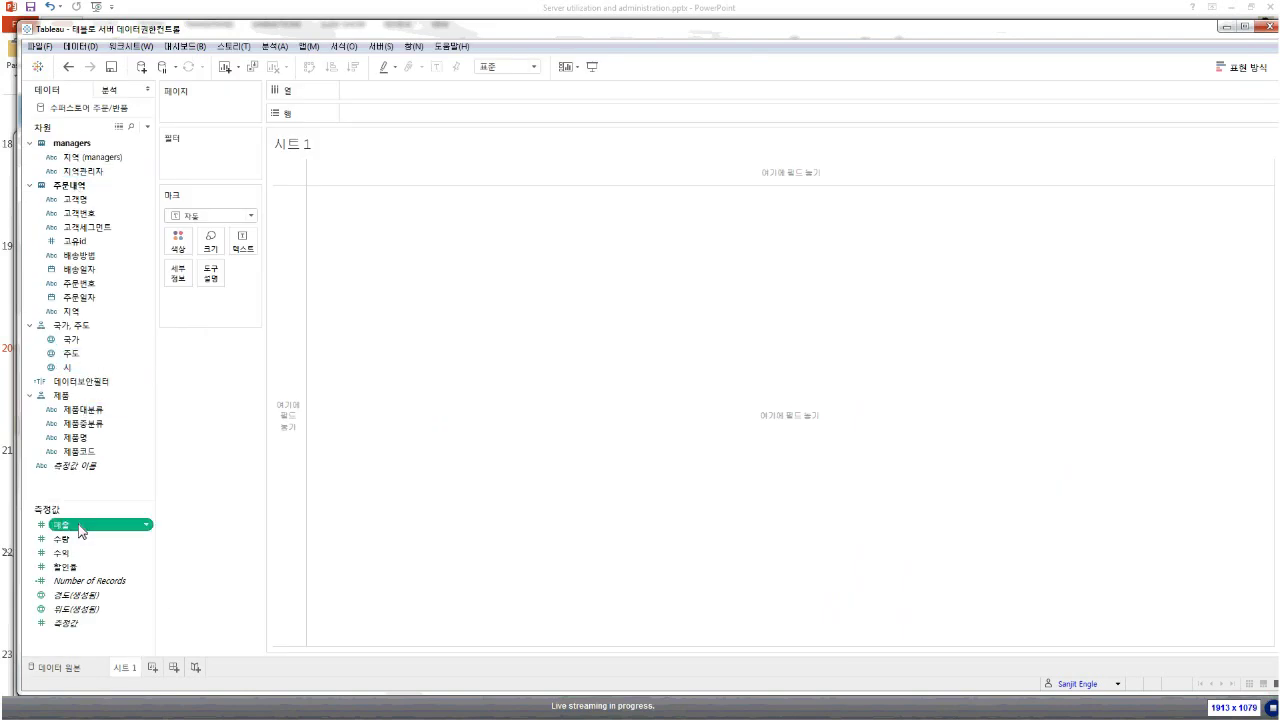
{"action": "double_click", "coordinate": [61, 524]}
{"action": "left_click", "coordinate": [88, 326]}
{"action": "key", "text": "Down"}
{"action": "key", "text": "Down"}
{"action": "key", "text": "Up"}
{"action": "key", "text": "Up"}
{"action": "key", "text": "Up"}
{"action": "key", "text": "Up"}
{"action": "key", "text": "Up"}
{"action": "key", "text": "Up"}
{"action": "key", "text": "Up"}
{"action": "key", "text": "Up"}
{"action": "key", "text": "Up"}
{"action": "key", "text": "Up"}
{"action": "key", "text": "Up"}
{"action": "key", "text": "Up"}
{"action": "key", "text": "Up"}
{"action": "key", "text": "Up"}
{"action": "key", "text": "Up"}
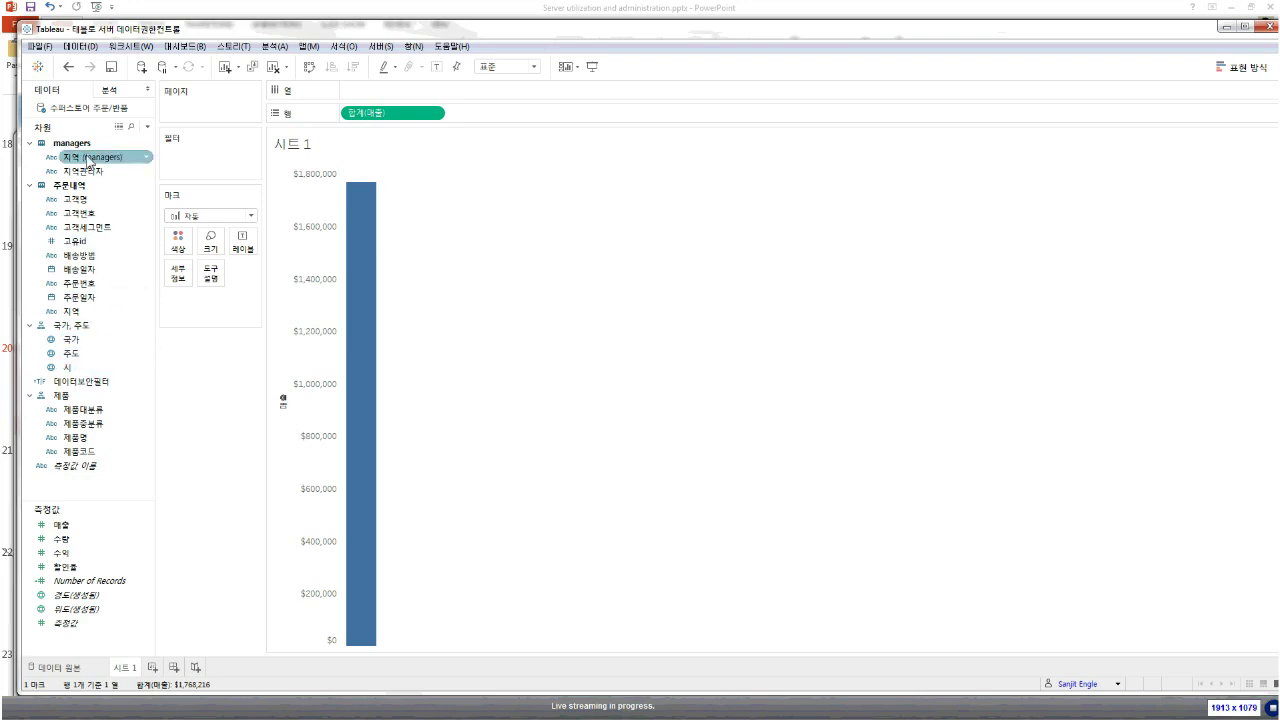
{"action": "left_click", "coordinate": [86, 171], "text": "ctrl"}
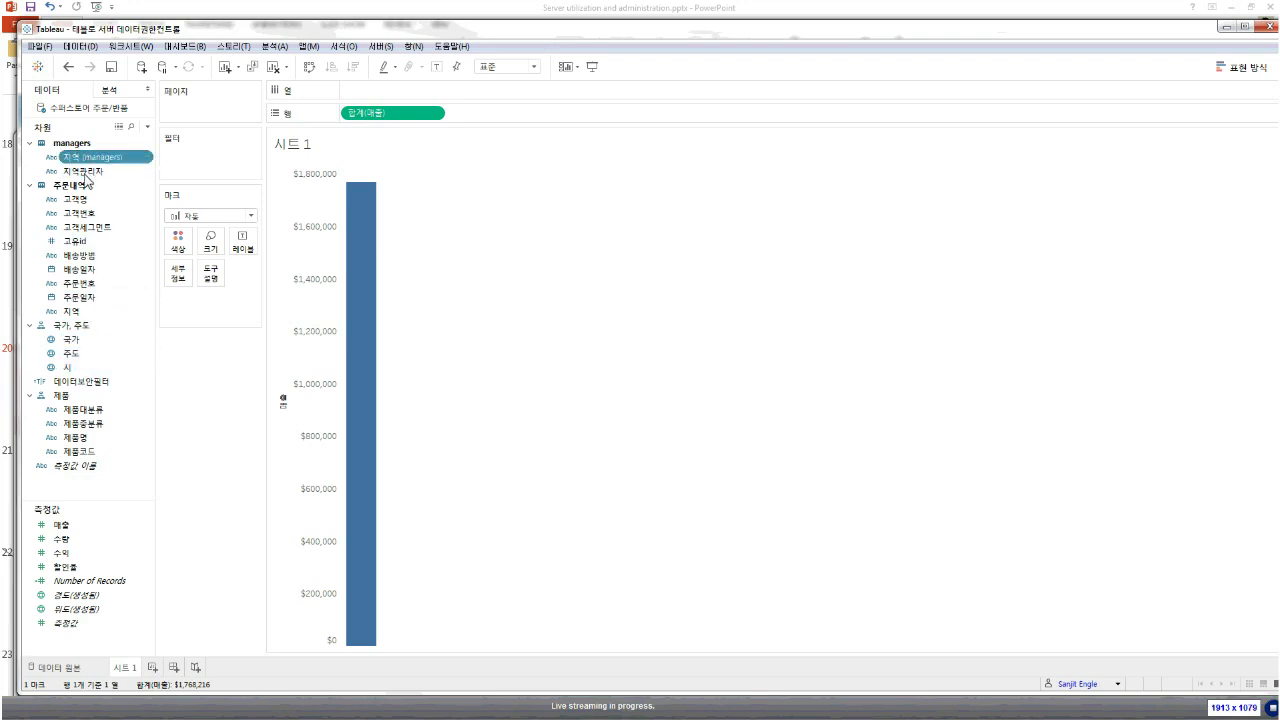
{"action": "double_click", "coordinate": [68, 312]}
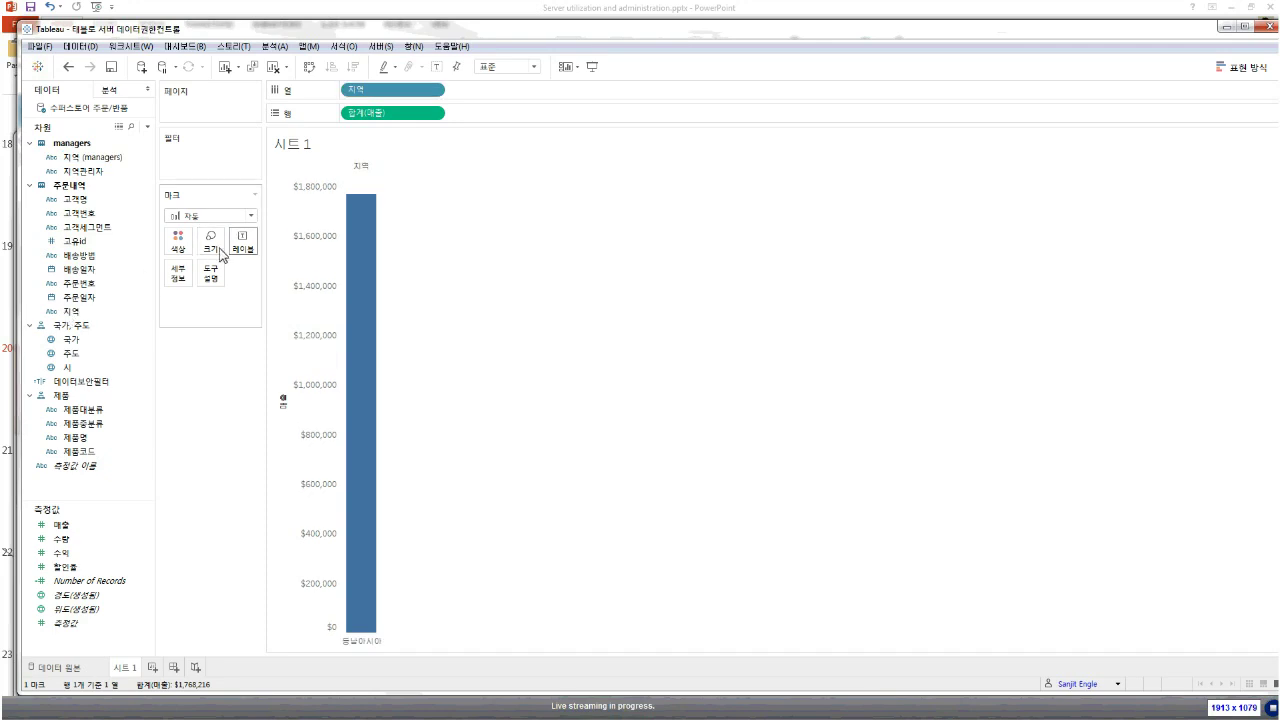
{"action": "mouse_move", "coordinate": [370, 632]}
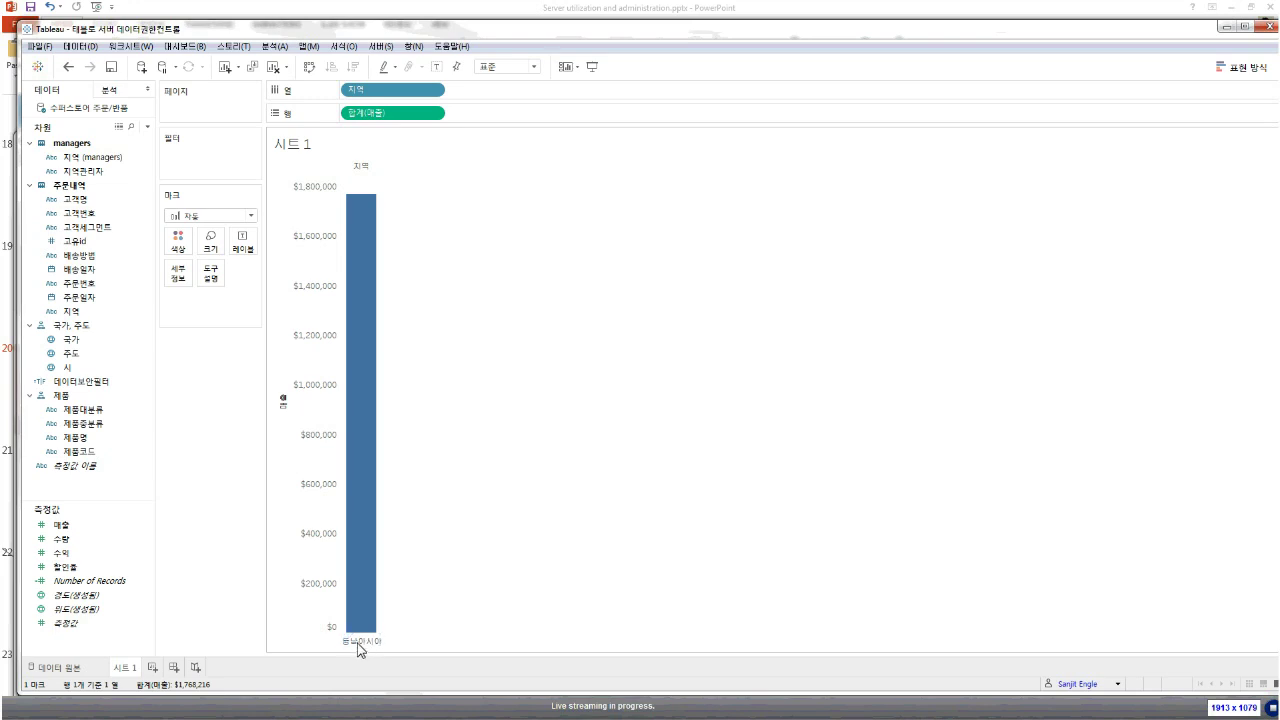
{"action": "left_click", "coordinate": [1117, 684]}
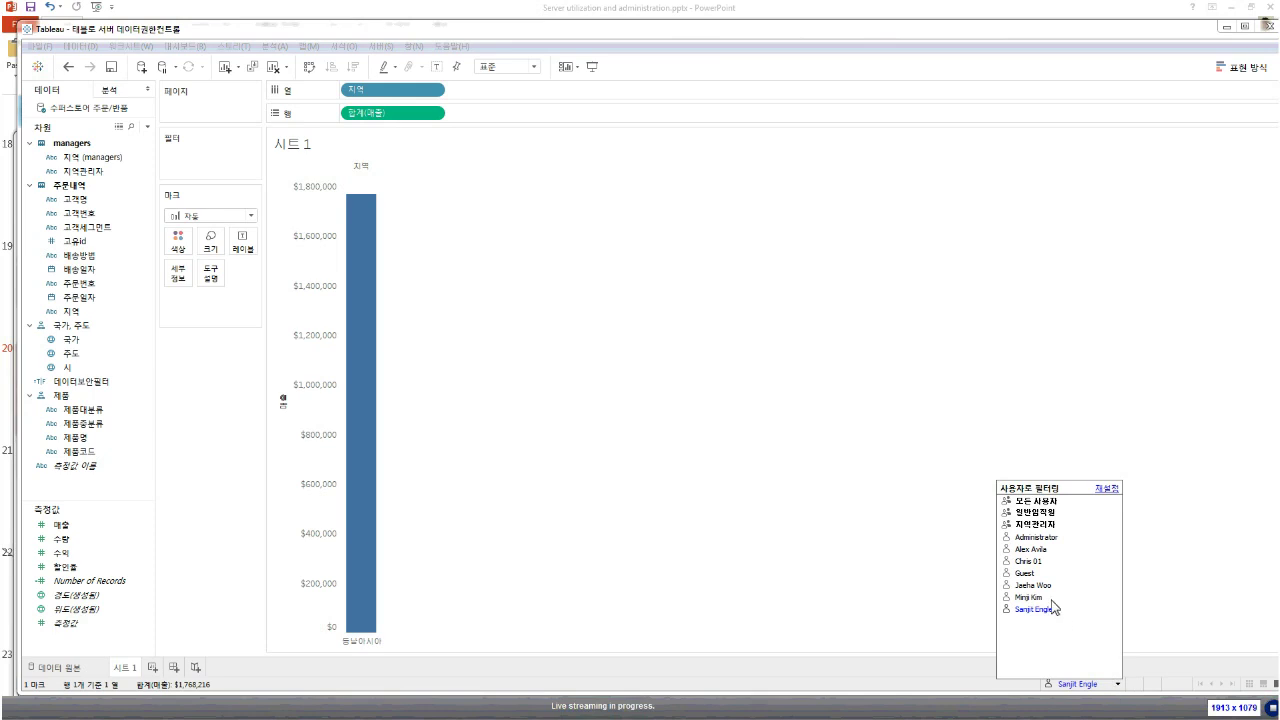
Preview as a different manager so the chart shows only a single 북아시아 bar
{"action": "left_click", "coordinate": [1034, 550]}
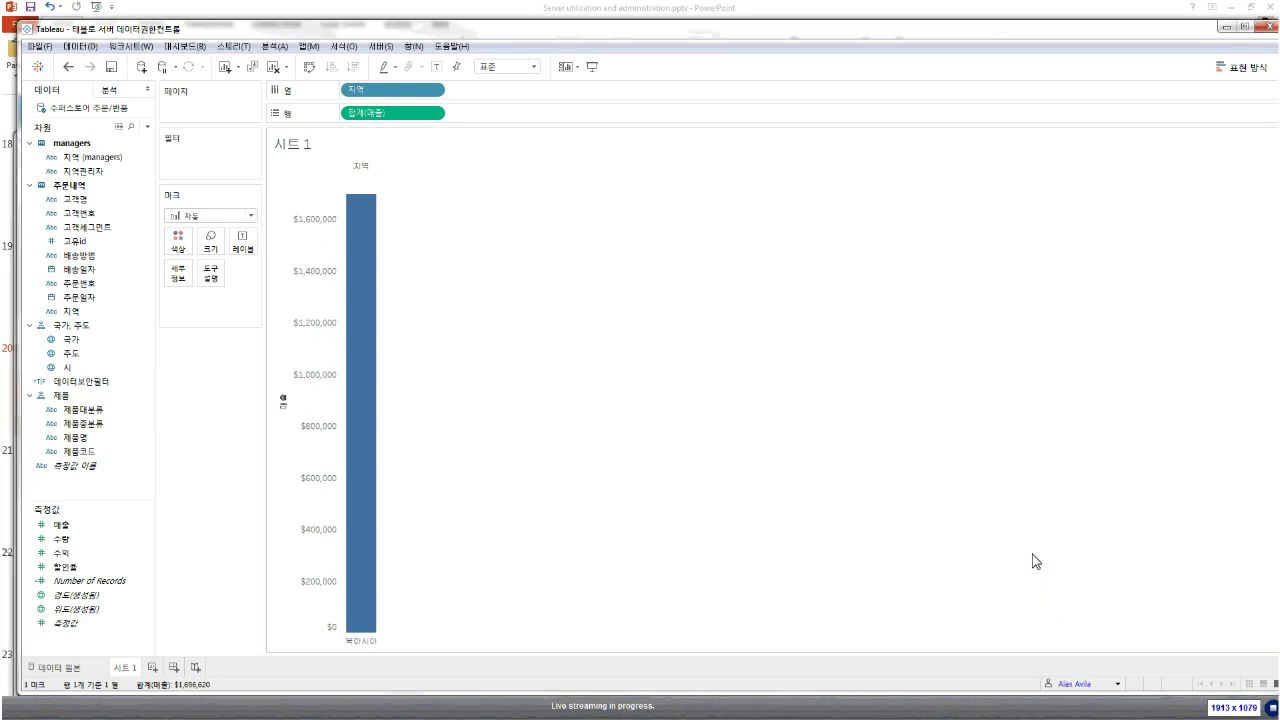
{"action": "left_click", "coordinate": [363, 649]}
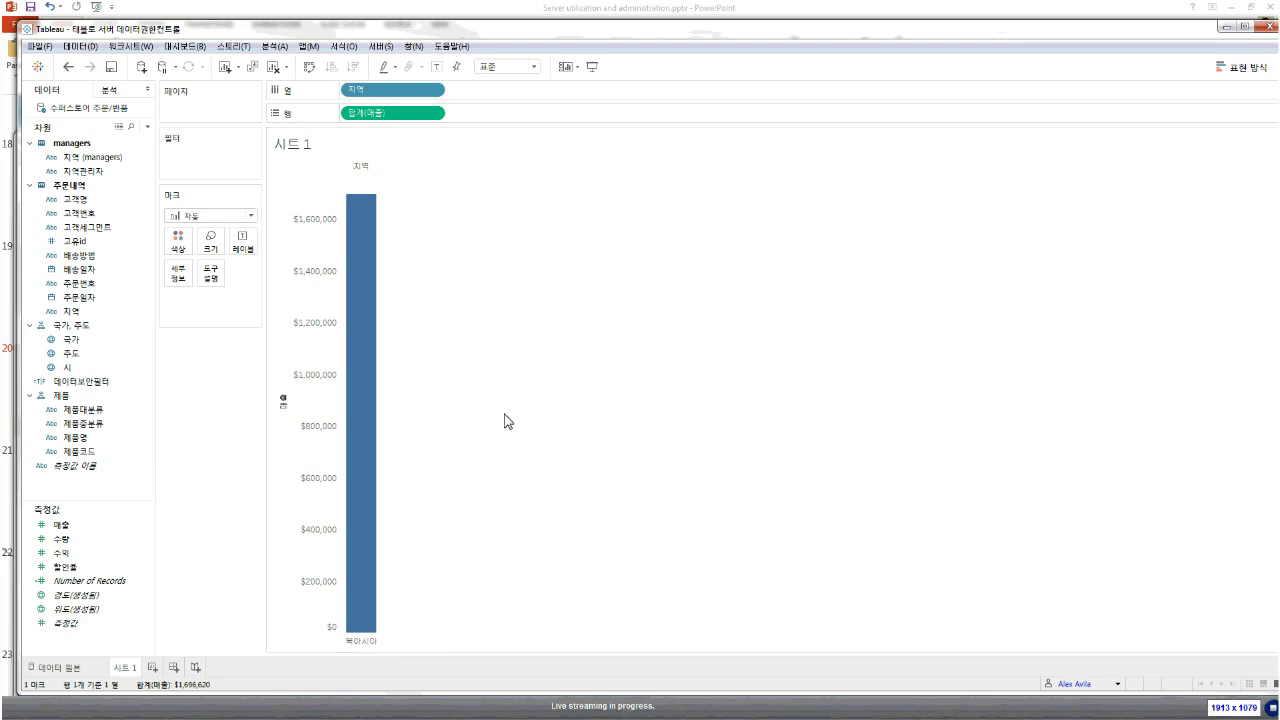
Bring PowerPoint forward and move from slide 20 to slide 21, '데이터 보안 3요소'
{"action": "left_click_drag", "start_coordinate": [574, 38], "coordinate": [940, 89]}
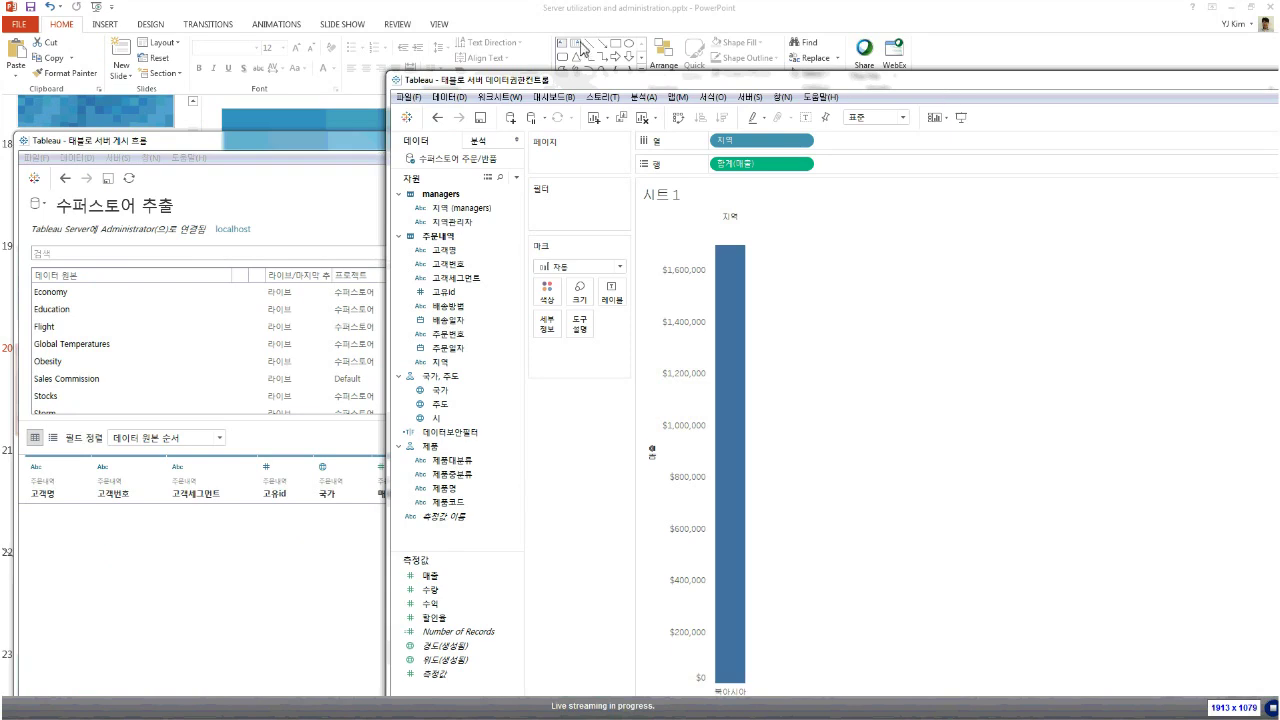
{"action": "left_click", "coordinate": [585, 33]}
{"action": "left_click", "coordinate": [150, 400]}
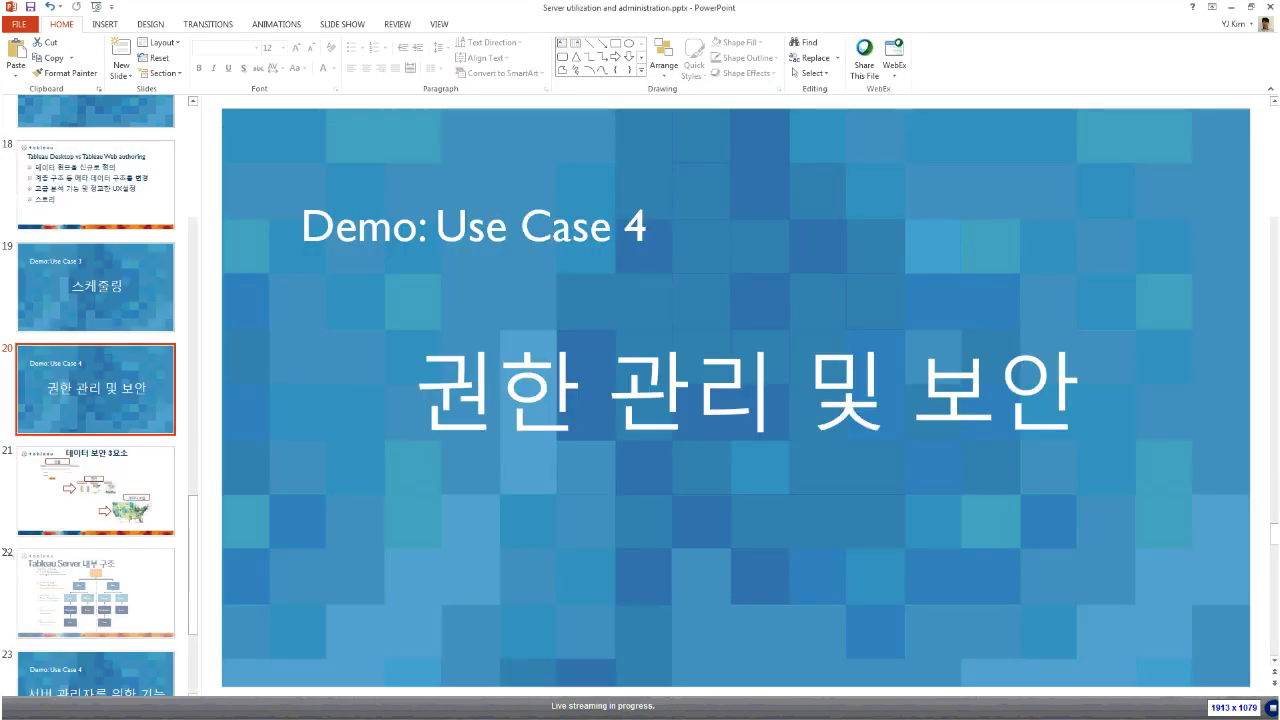
{"action": "key", "text": "Down"}
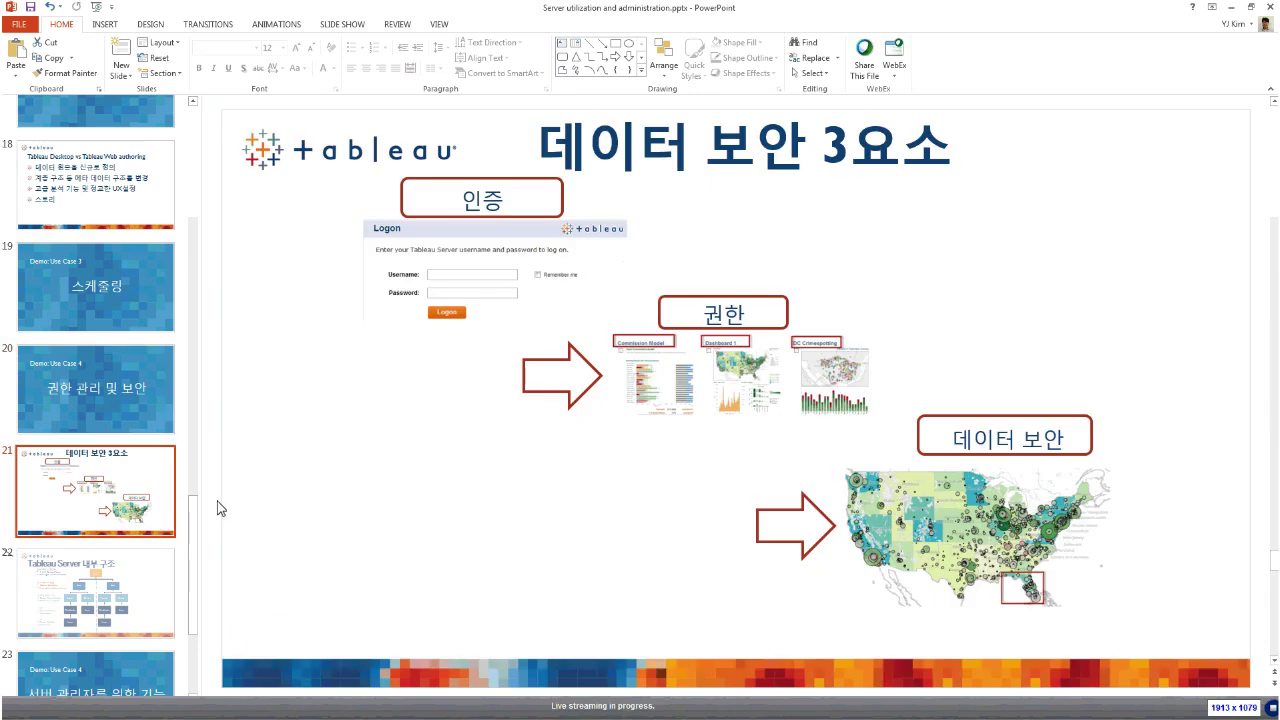
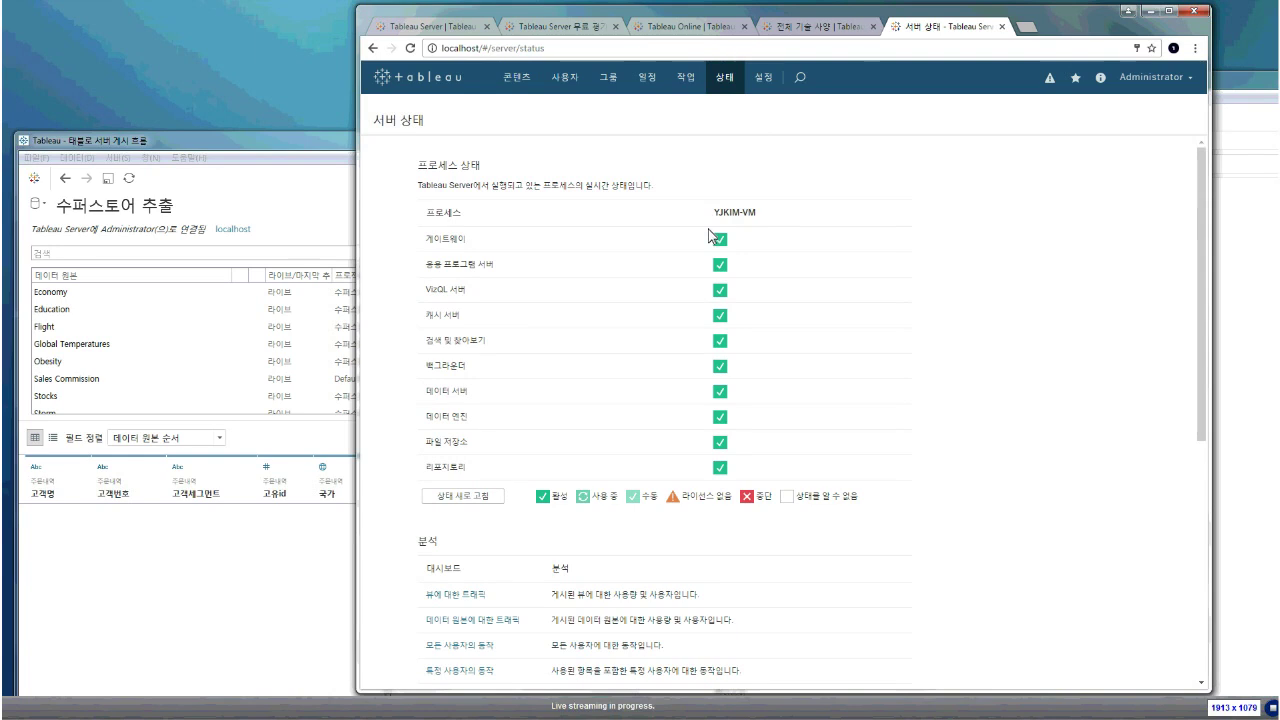
Open Tableau Server's general settings, with revision history at 25 versions and web authoring allowed
{"action": "left_click", "coordinate": [761, 84]}
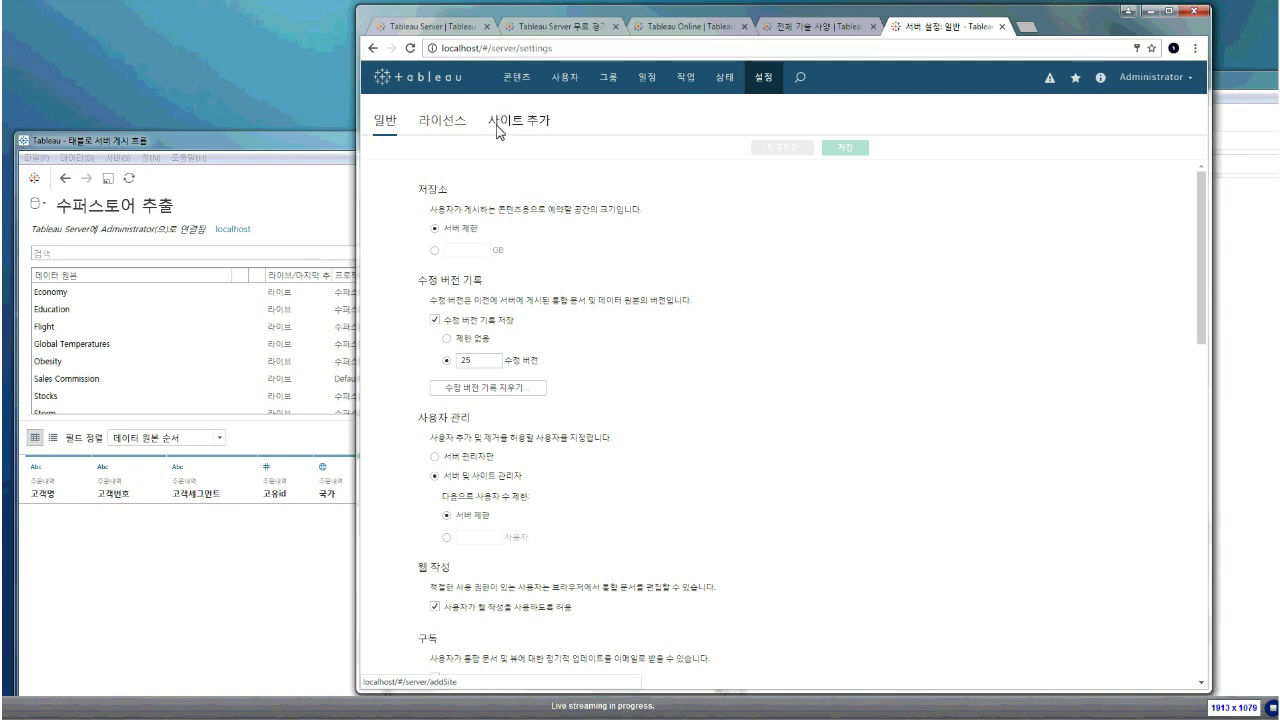
Check the Add Site settings, then go to the Users page listing 7 users
{"action": "left_click", "coordinate": [498, 124]}
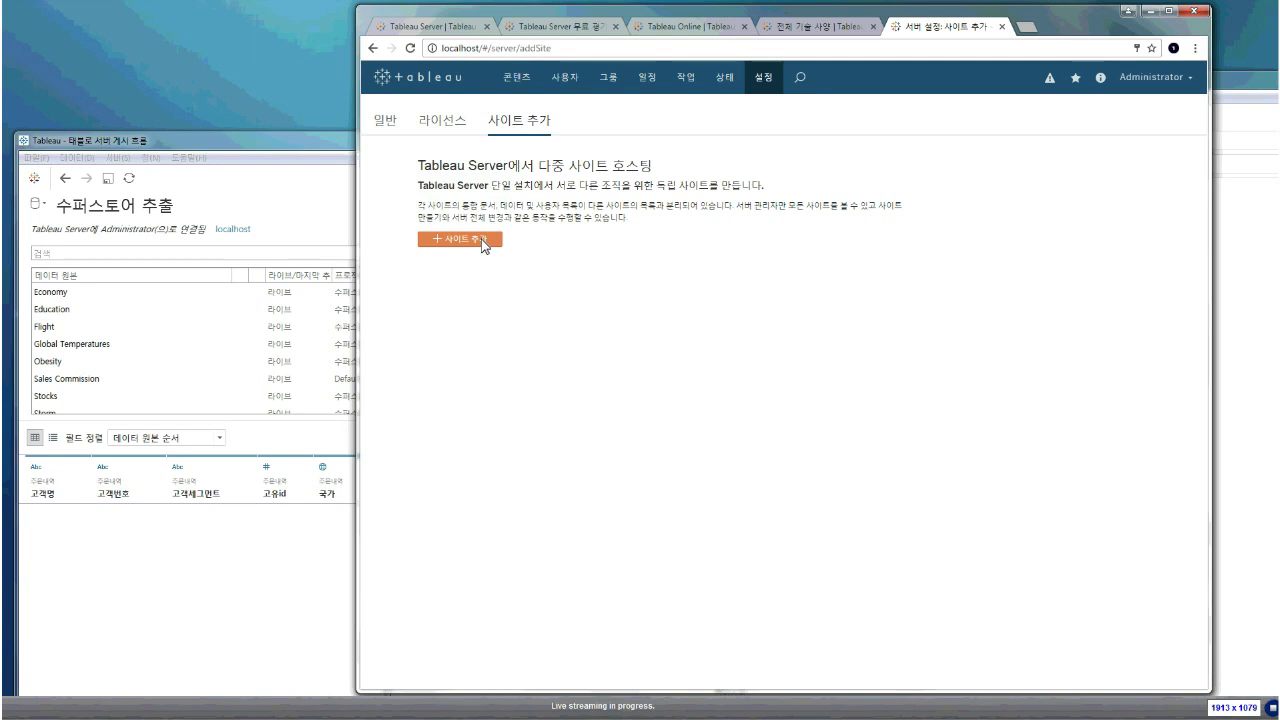
{"action": "left_click", "coordinate": [565, 77]}
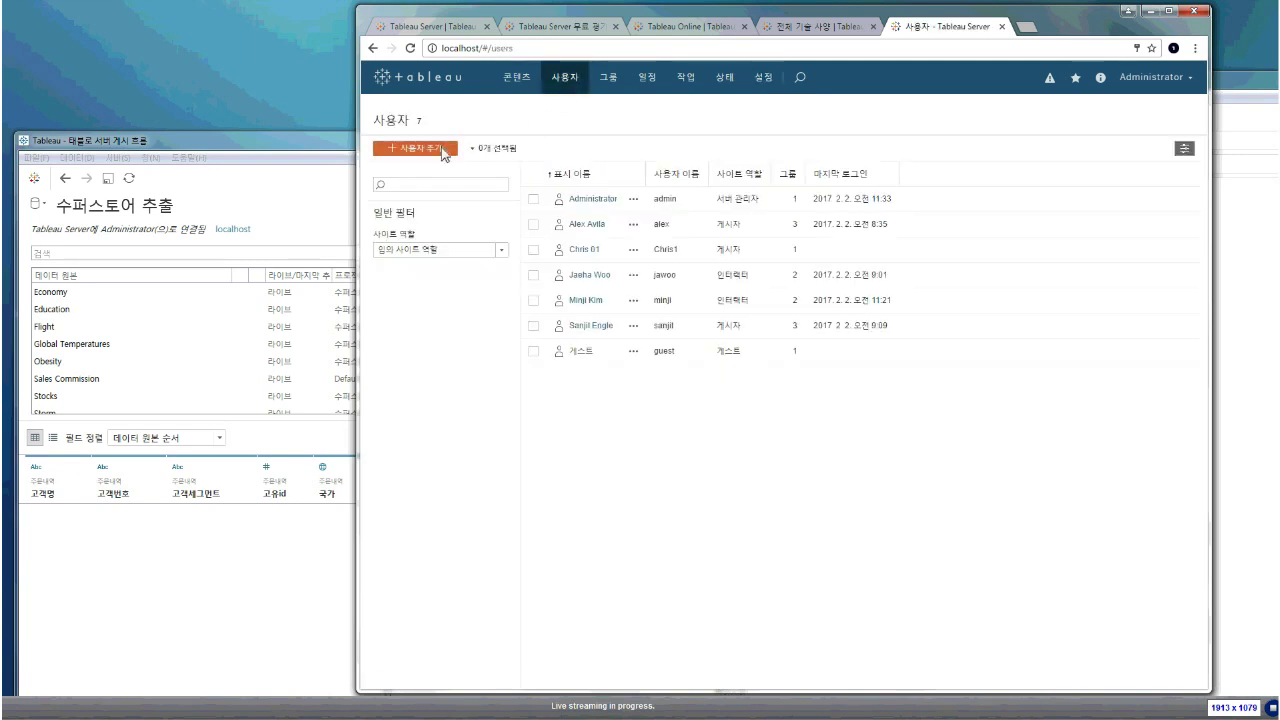
Choose Add Users > Import from File to start importing users from a CSV
{"action": "left_click", "coordinate": [443, 150]}
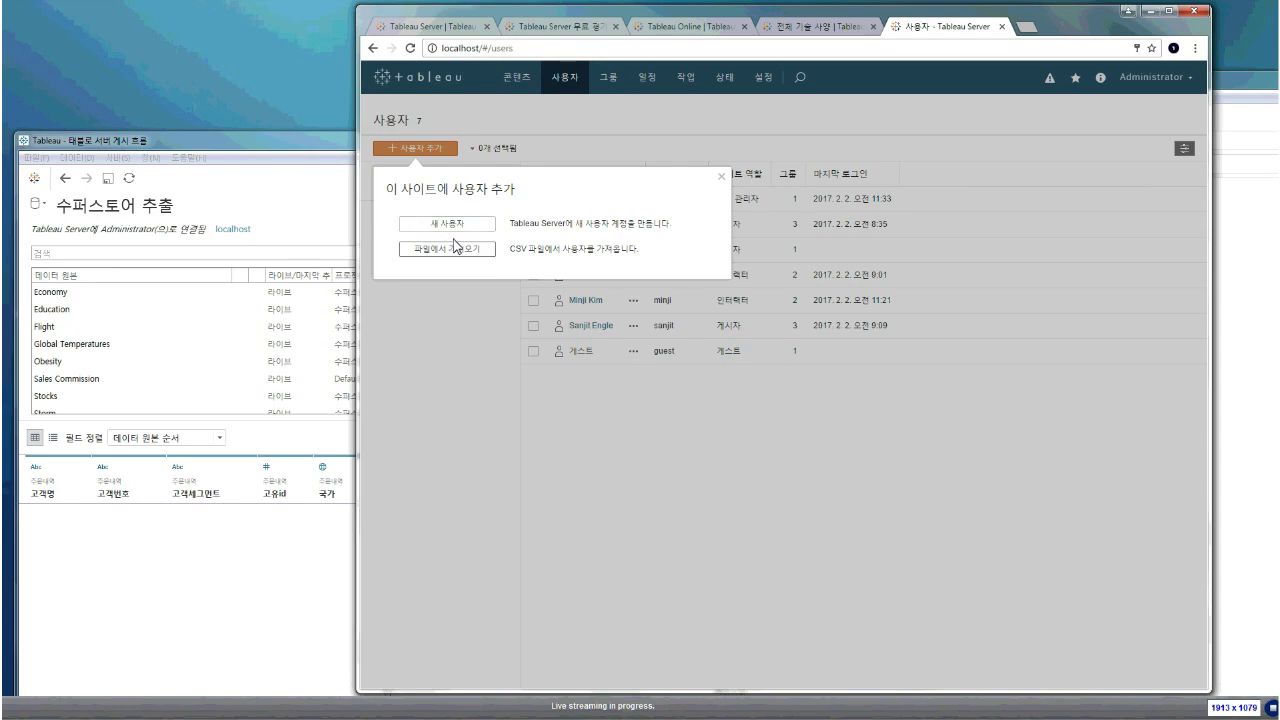
{"action": "left_click", "coordinate": [453, 249]}
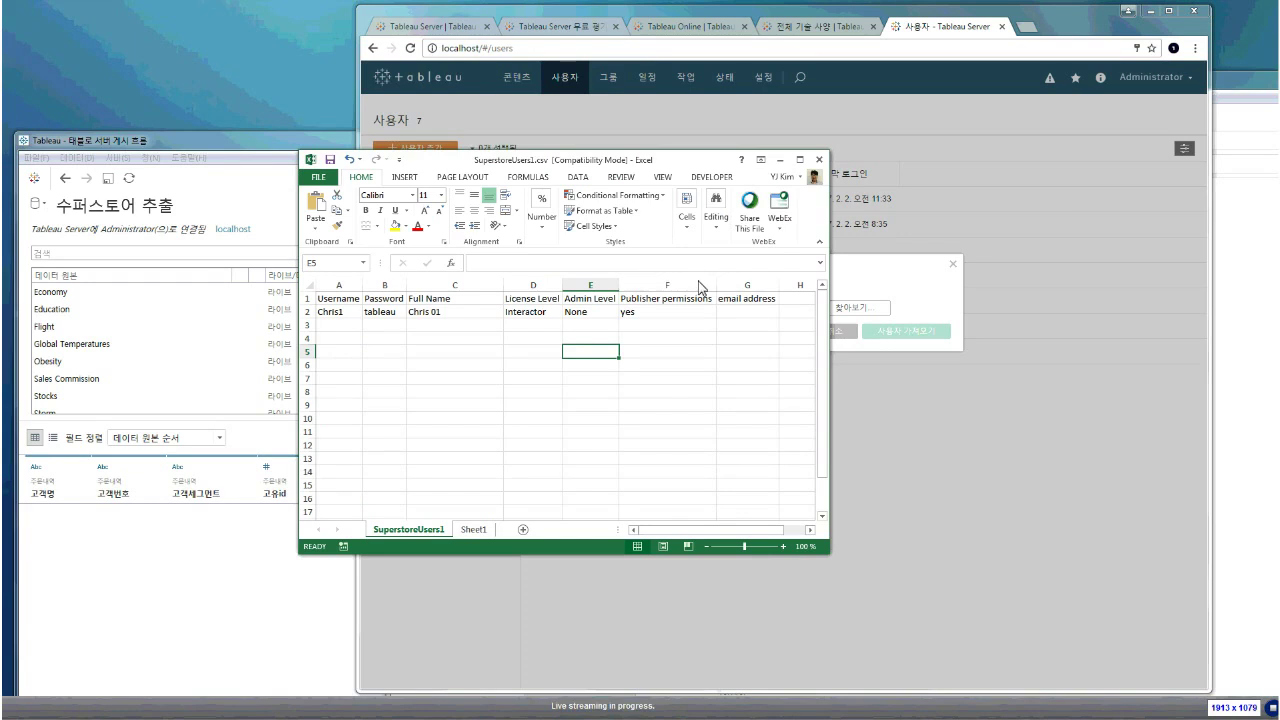
Review the SuperstoreUsers1.csv column headers A1–G1 in Excel and select the user rows A2:G14
{"action": "left_click", "coordinate": [310, 298]}
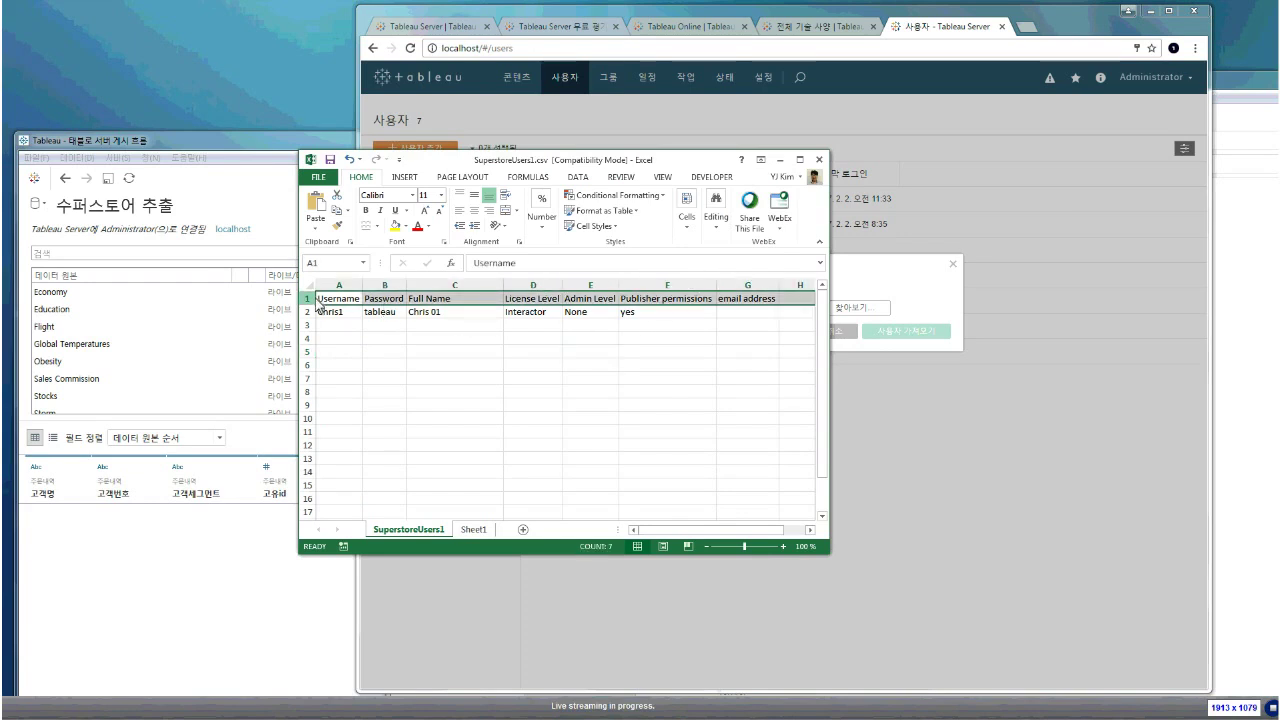
{"action": "left_click", "coordinate": [375, 301]}
{"action": "left_click", "coordinate": [420, 302]}
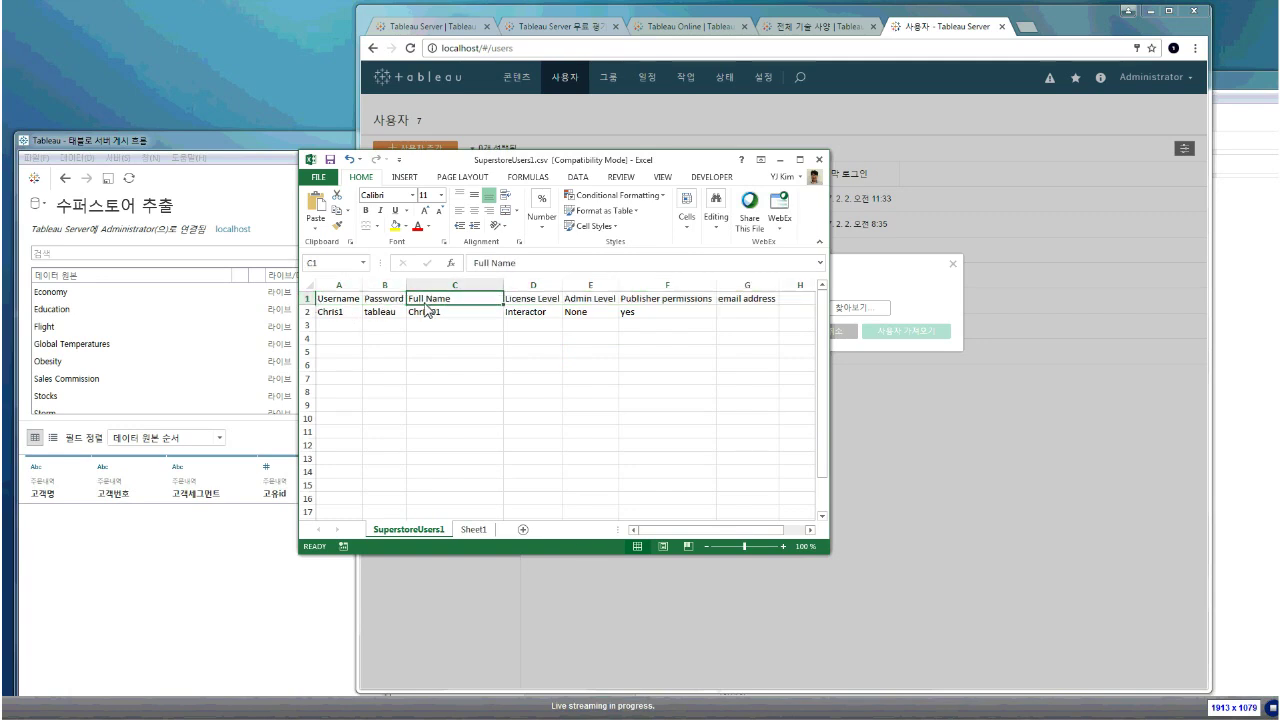
{"action": "left_click", "coordinate": [510, 303]}
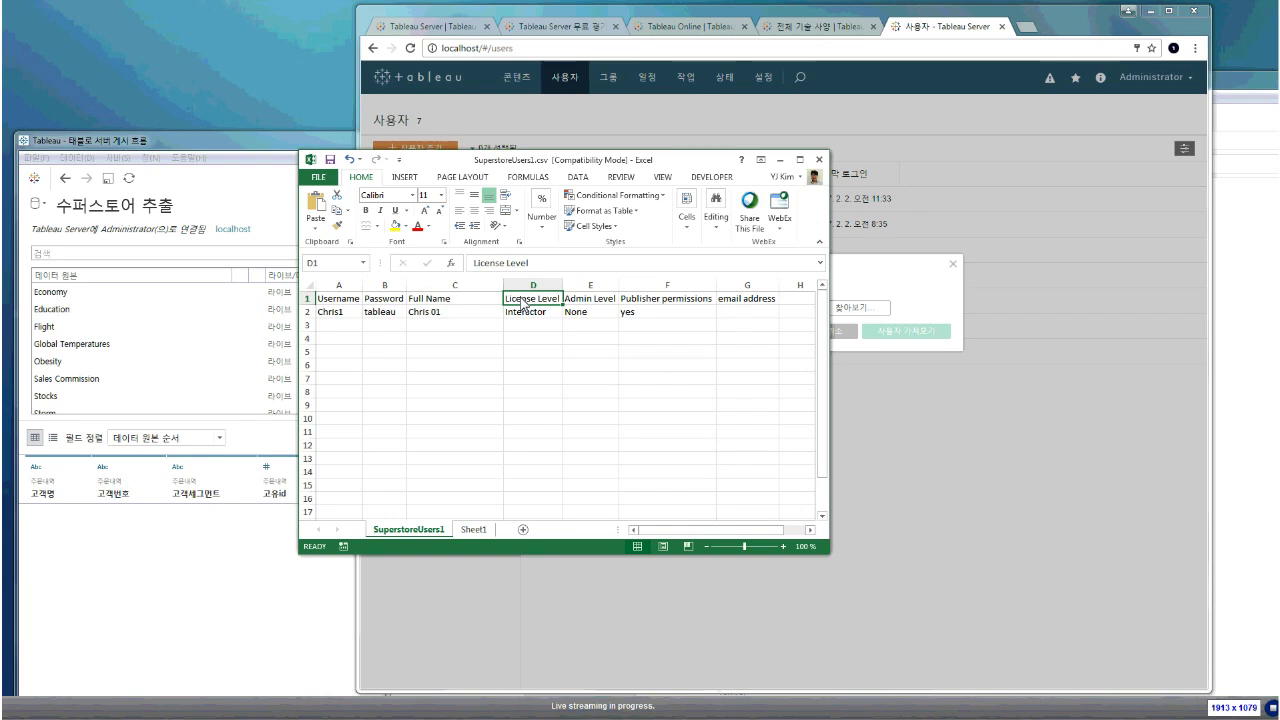
{"action": "left_click", "coordinate": [590, 302]}
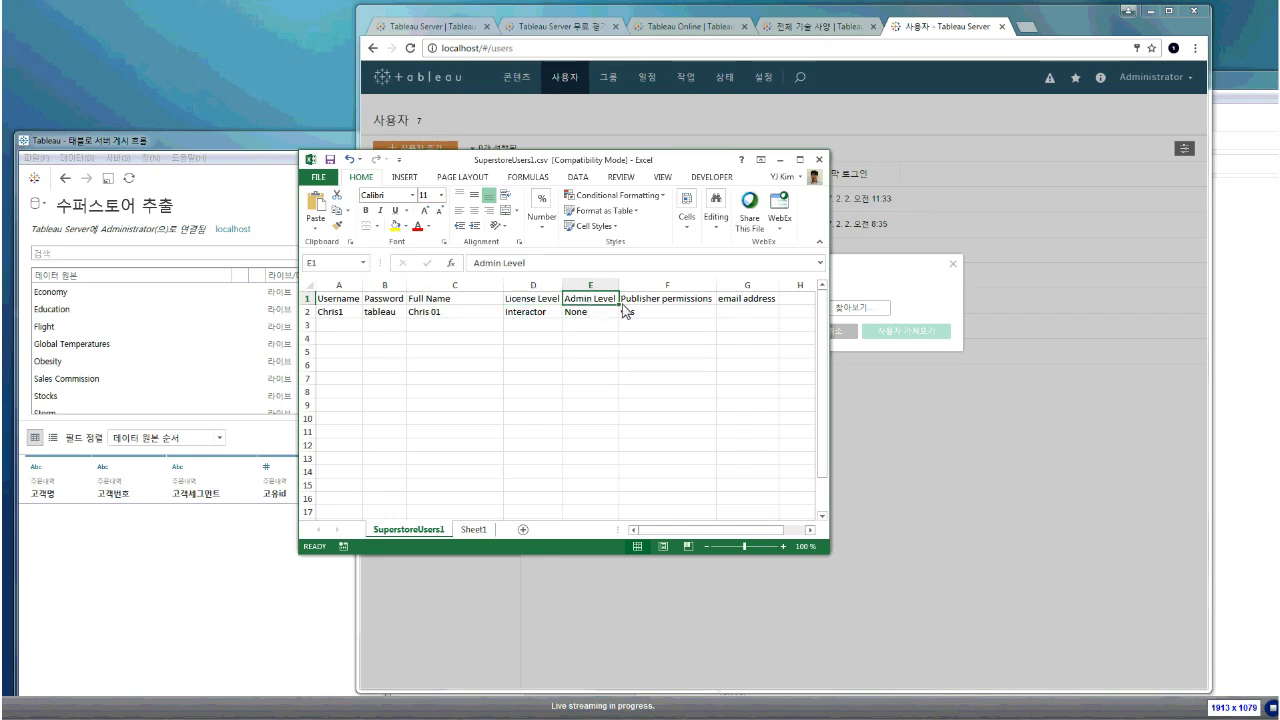
{"action": "left_click", "coordinate": [691, 304]}
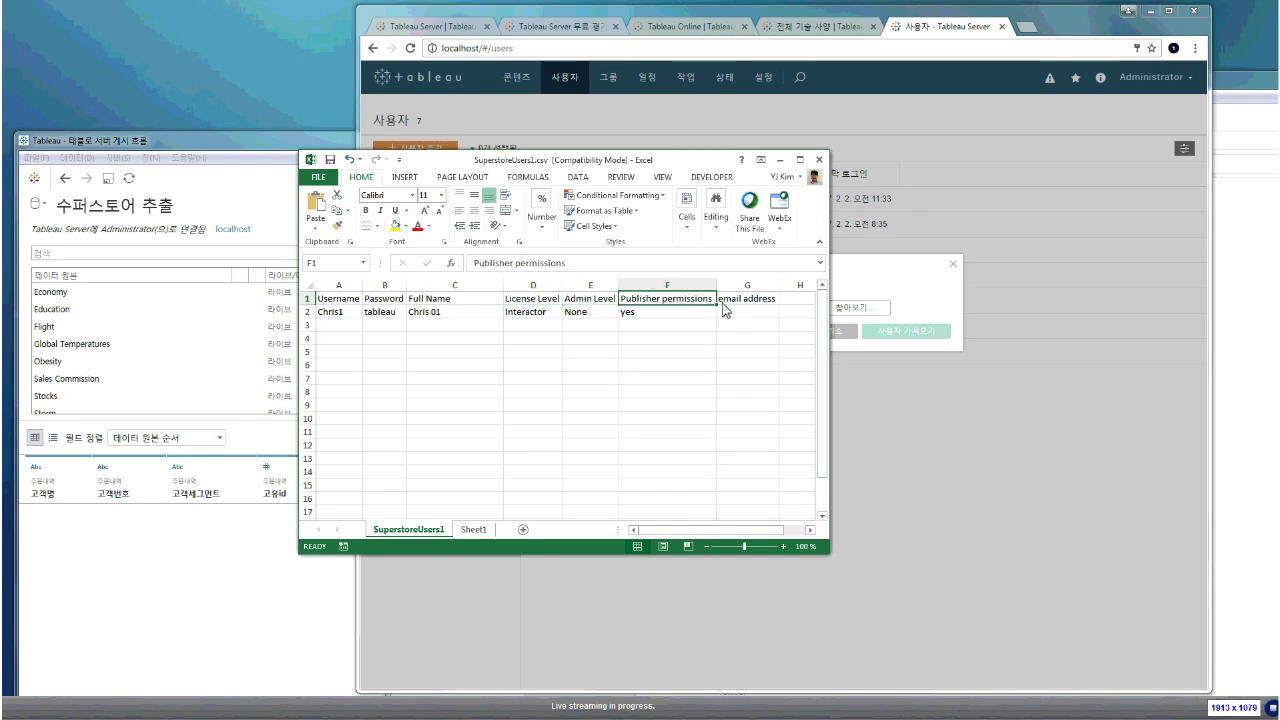
{"action": "left_click", "coordinate": [740, 305]}
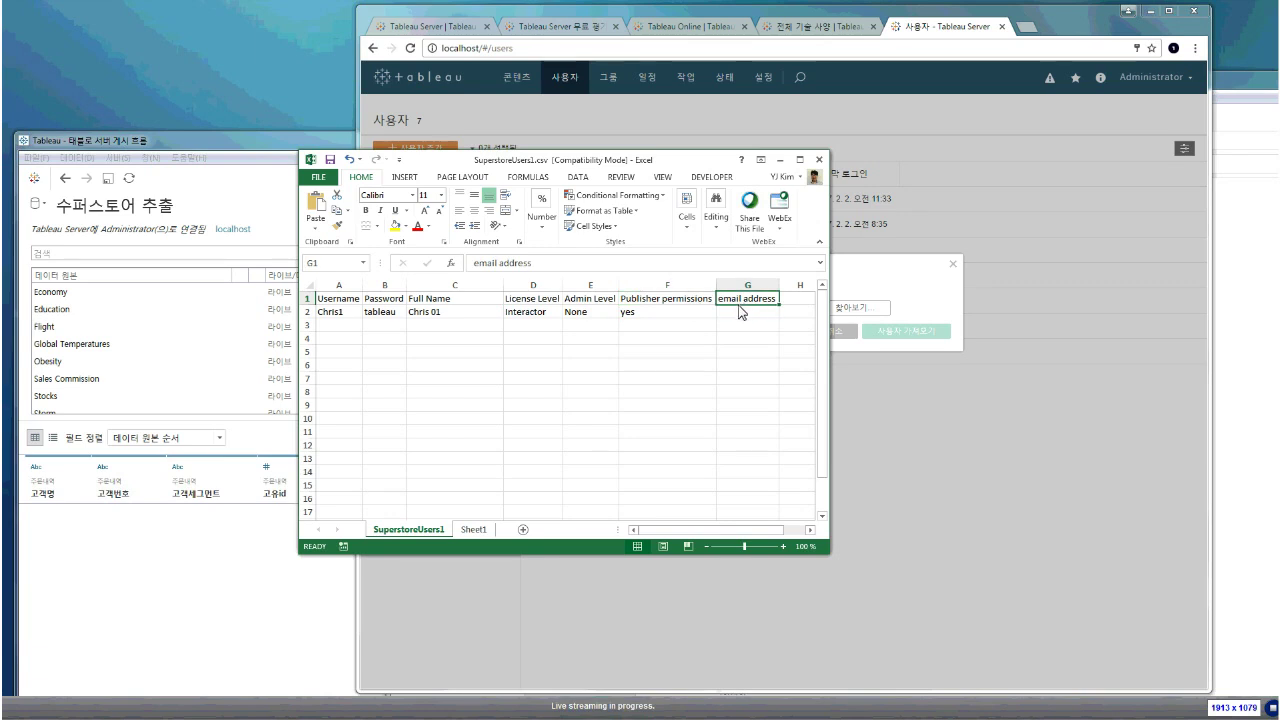
{"action": "left_click_drag", "start_coordinate": [735, 310], "coordinate": [417, 470]}
Return to the browser and cancel the Import Users from File dialog
{"action": "left_click", "coordinate": [973, 304]}
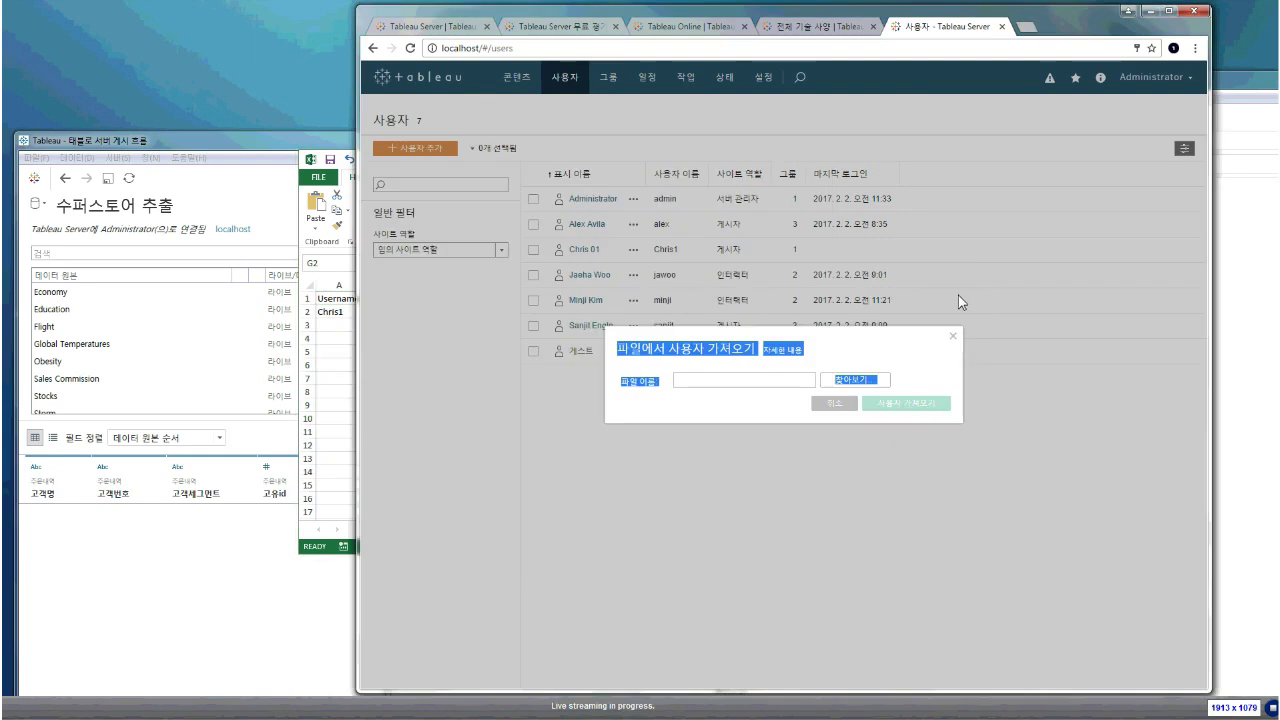
{"action": "left_click", "coordinate": [835, 361]}
{"action": "left_click", "coordinate": [838, 403]}
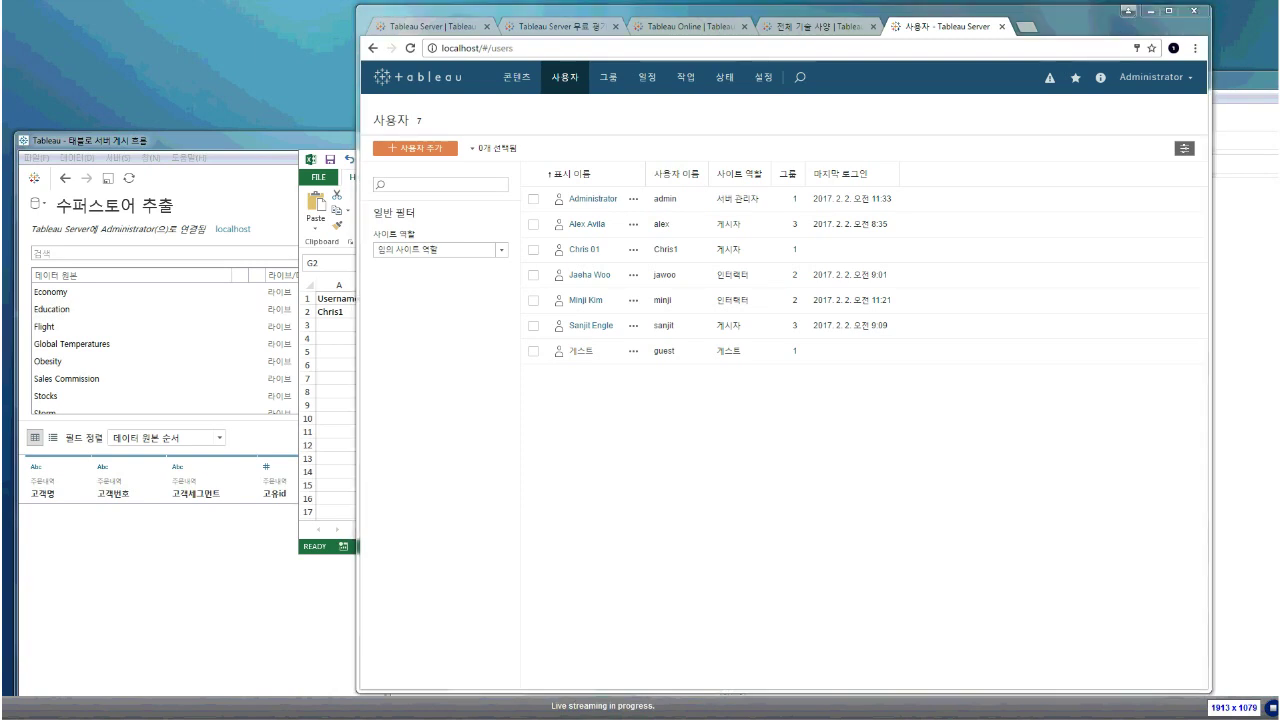
Reposition the Command Prompt window and change directory into Program Files\Tableau
{"action": "left_click_drag", "start_coordinate": [292, 142], "coordinate": [664, 196]}
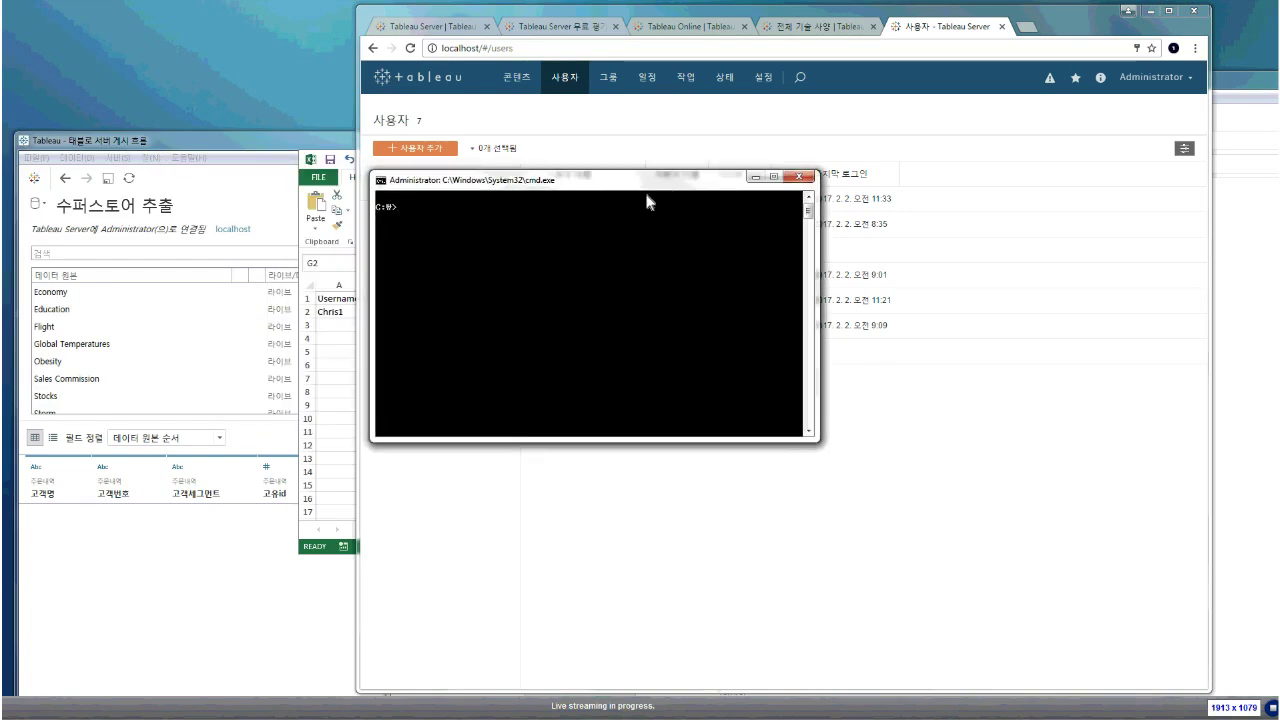
{"action": "type", "text": "cd"}
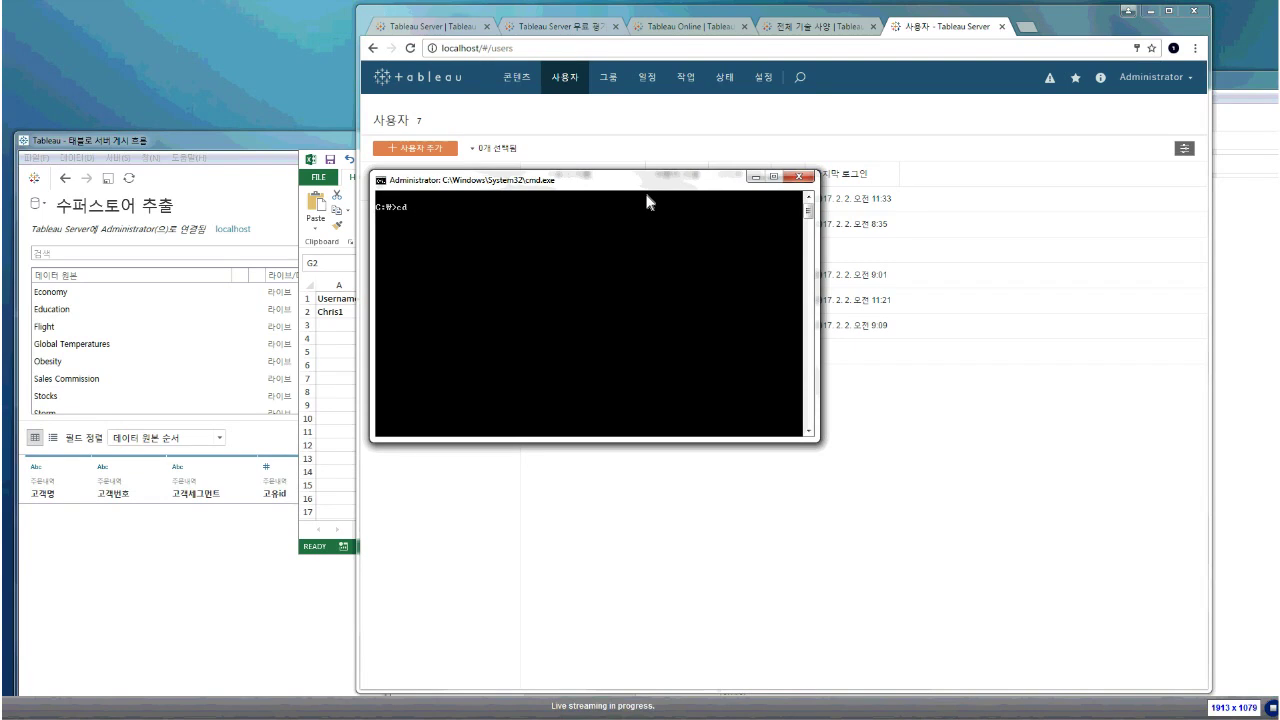
{"action": "type", "text": " propgr"}
{"action": "key", "text": "BackSpace"}
{"action": "key", "text": "BackSpace"}
{"action": "key", "text": "BackSpace"}
{"action": "key", "text": "Tab"}
{"action": "key", "text": "Return"}
{"action": "type", "text": "cd Tableau"}
{"action": "key", "text": "Return"}
Descend further into the Tableau Server\10.1\bin folder
{"action": "type", "text": "cd"}
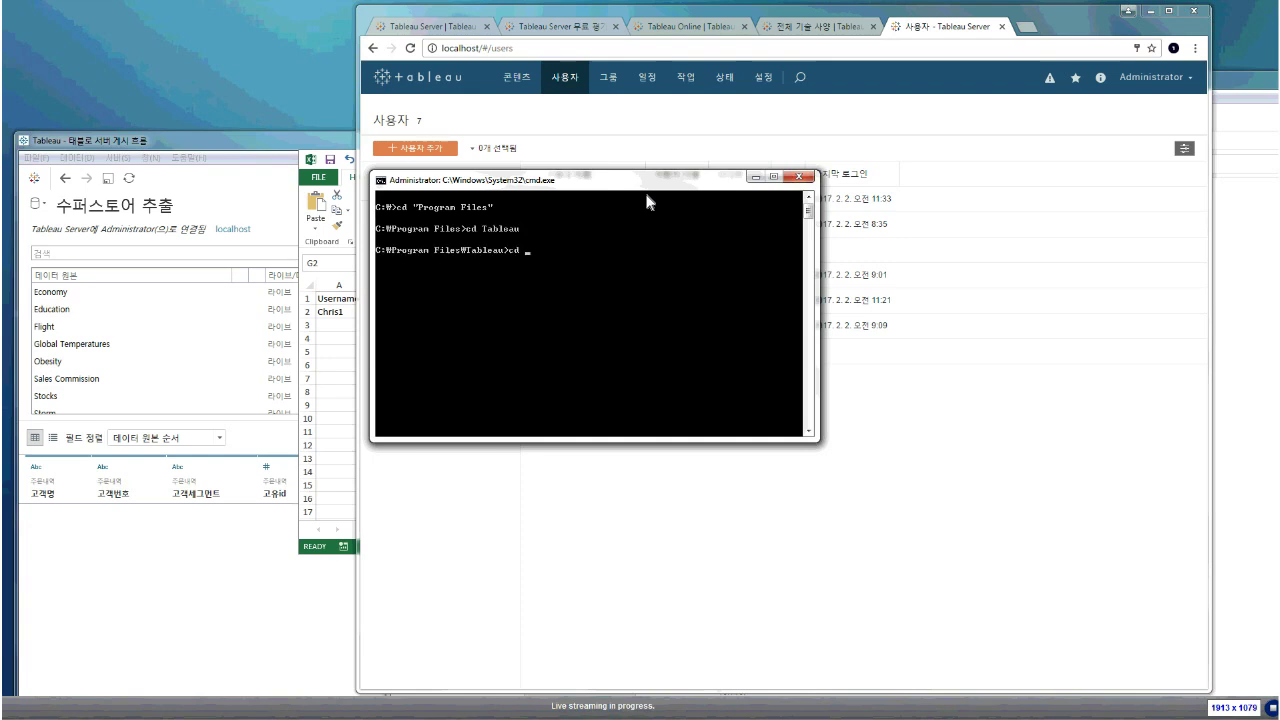
{"action": "key", "text": "Tab"}
{"action": "key", "text": "Tab"}
{"action": "key", "text": "Tab"}
{"action": "key", "text": "Tab"}
{"action": "key", "text": "Return"}
{"action": "type", "text": "cd"}
{"action": "key", "text": "Tab"}
{"action": "key", "text": "Return"}
{"action": "type", "text": "cd bin"}
{"action": "key", "text": "Return"}
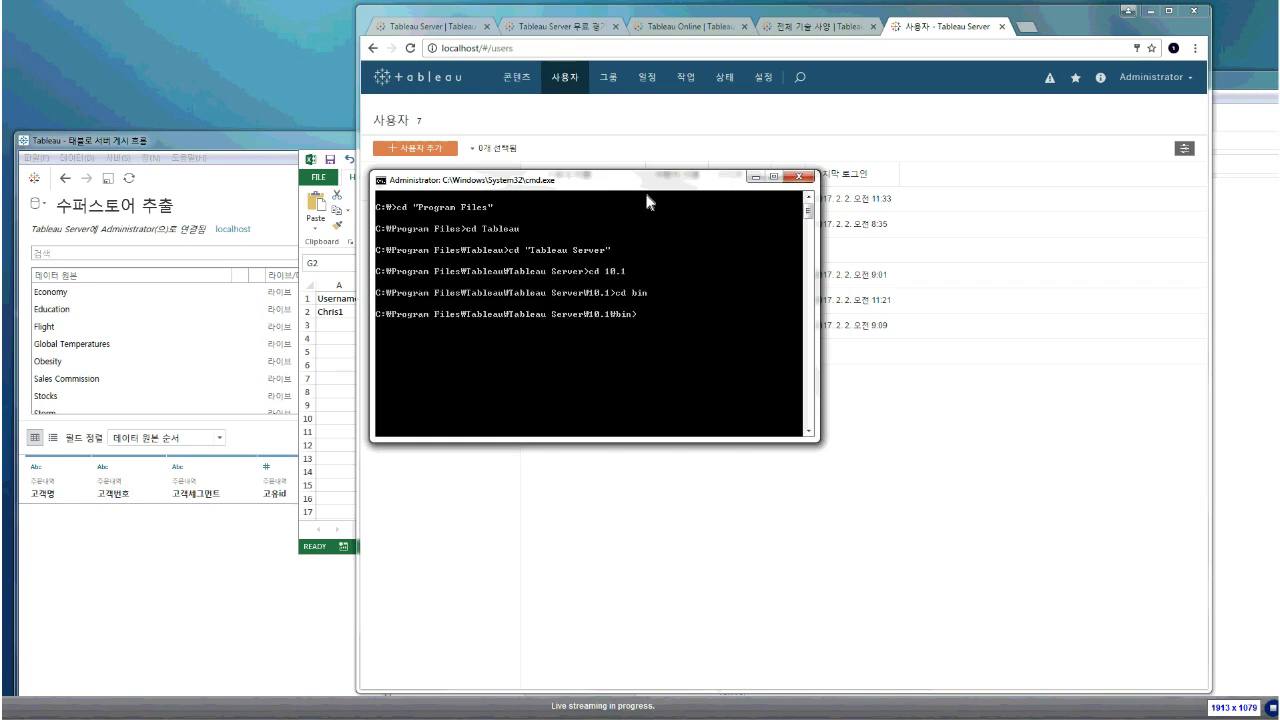
List the 14 tab*.exe utilities with dir tab*.exe and make the console taller
{"action": "type", "text": "tab*.exe"}
{"action": "key", "text": "Return"}
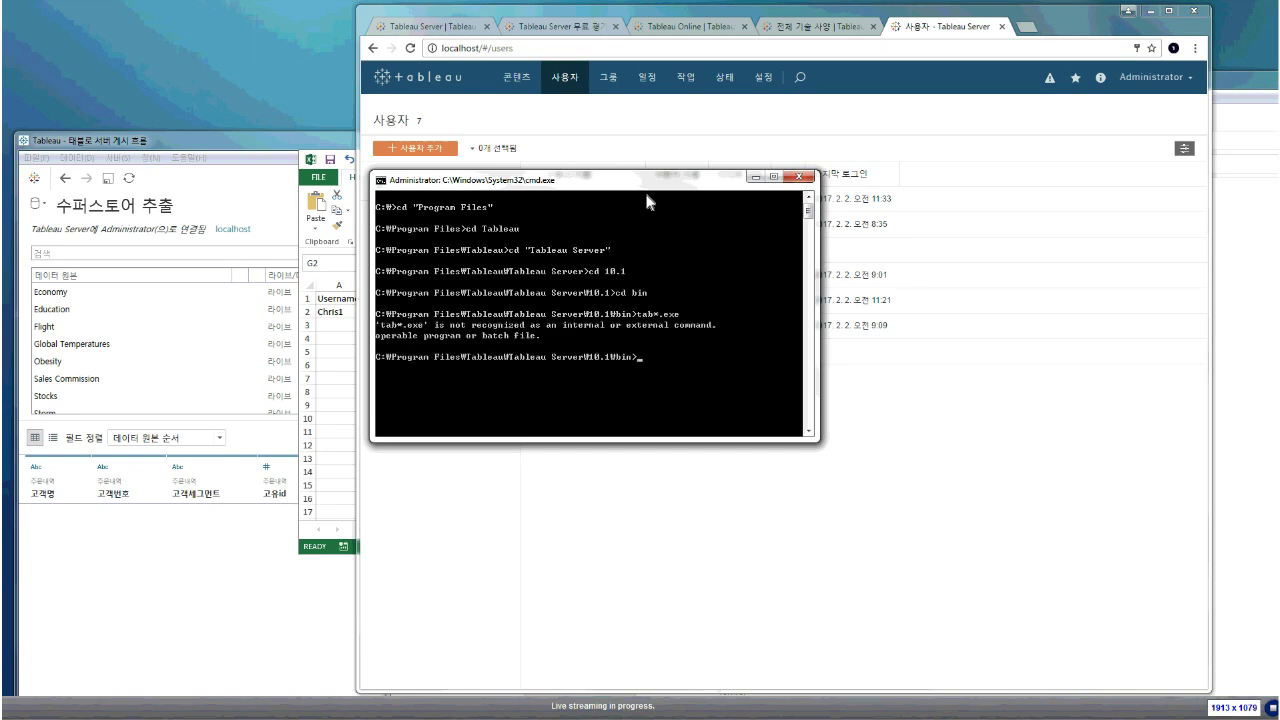
{"action": "type", "text": "dir tab*.exe"}
{"action": "key", "text": "Return"}
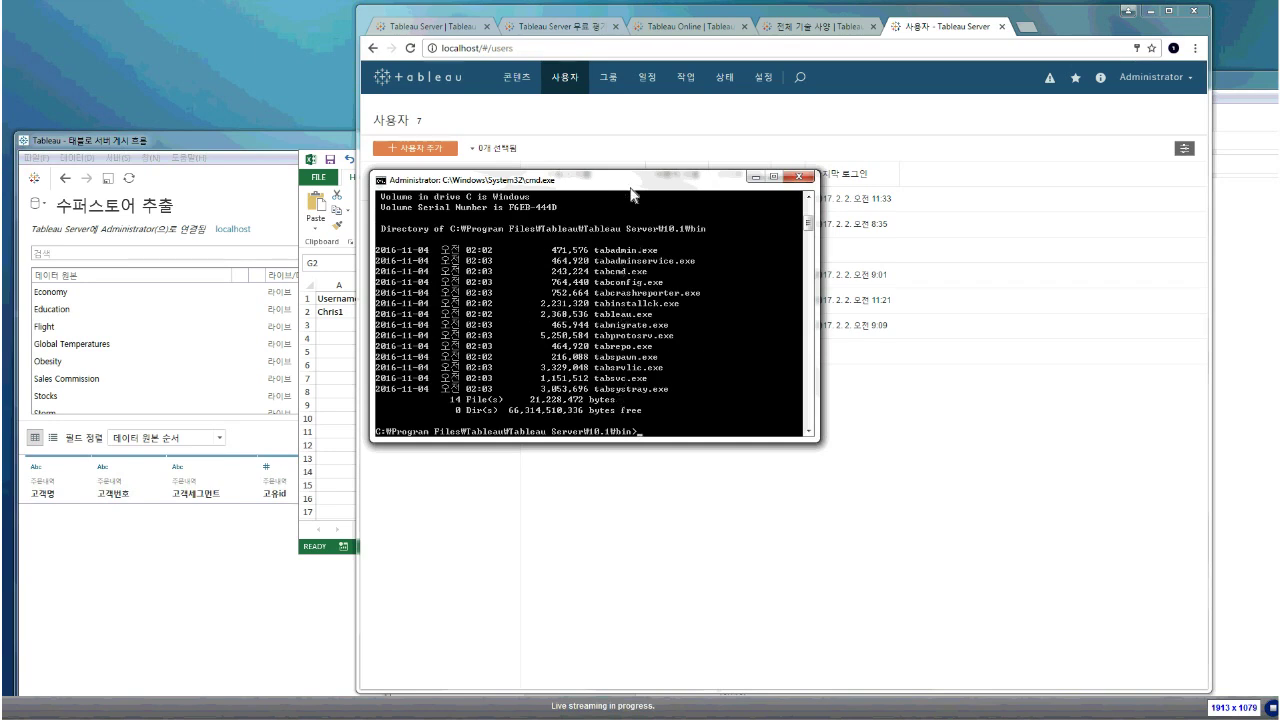
{"action": "left_click_drag", "start_coordinate": [632, 170], "coordinate": [630, 116]}
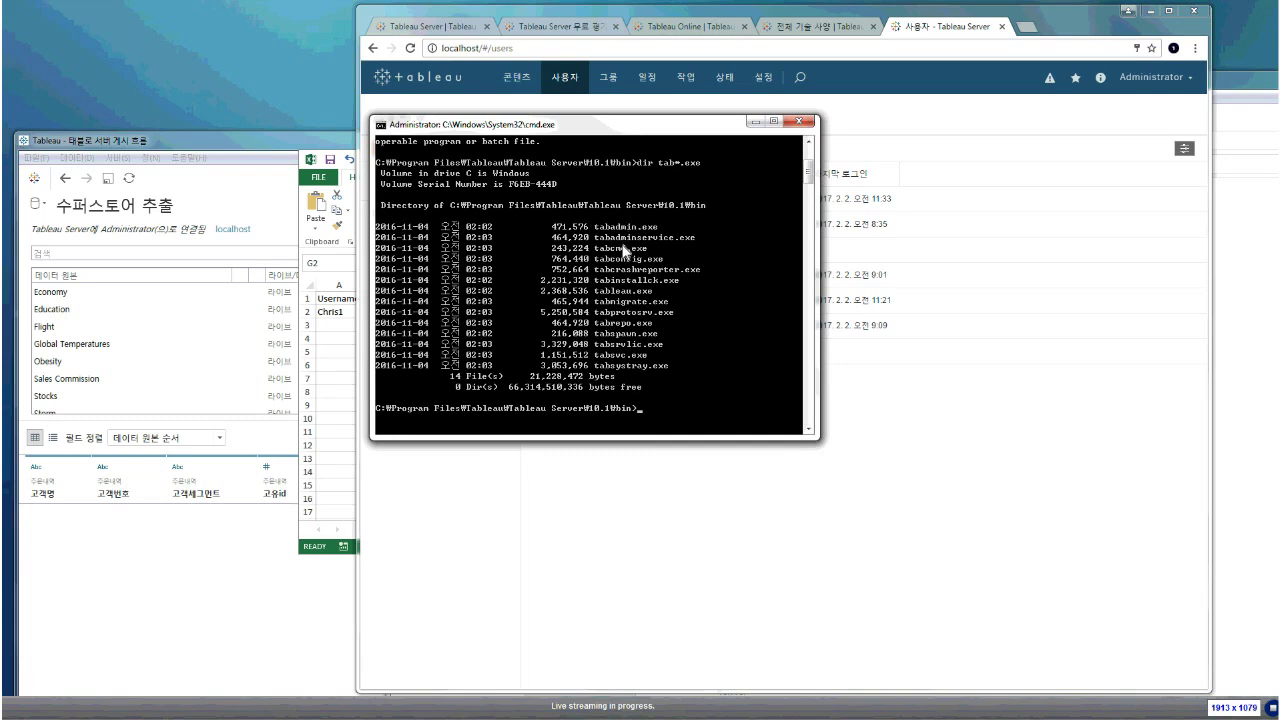
Type a tabadmin command at the prompt, correcting the option text
{"action": "type", "text": "tabadmin"}
{"action": "type", "text": " sta"}
{"action": "key", "text": "BackSpace"}
{"action": "key", "text": "BackSpace"}
{"action": "key", "text": "BackSpace"}
{"action": "type", "text": "restart"}
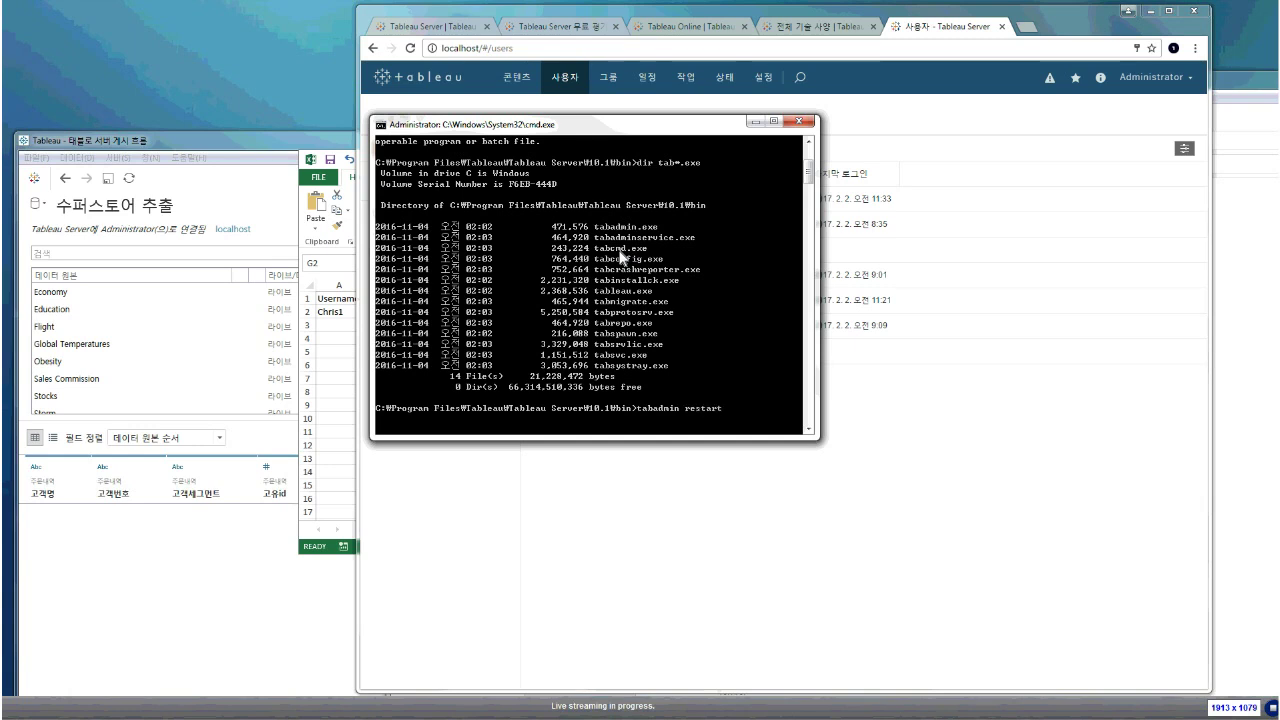
{"action": "key", "text": "BackSpace"}
{"action": "key", "text": "BackSpace"}
{"action": "key", "text": "BackSpace"}
{"action": "key", "text": "BackSpace"}
{"action": "key", "text": "BackSpace"}
{"action": "key", "text": "BackSpace"}
{"action": "key", "text": "BackSpace"}
Run tabadmin to show its usage help, then enlarge the console and move it right
{"action": "key", "text": "Return"}
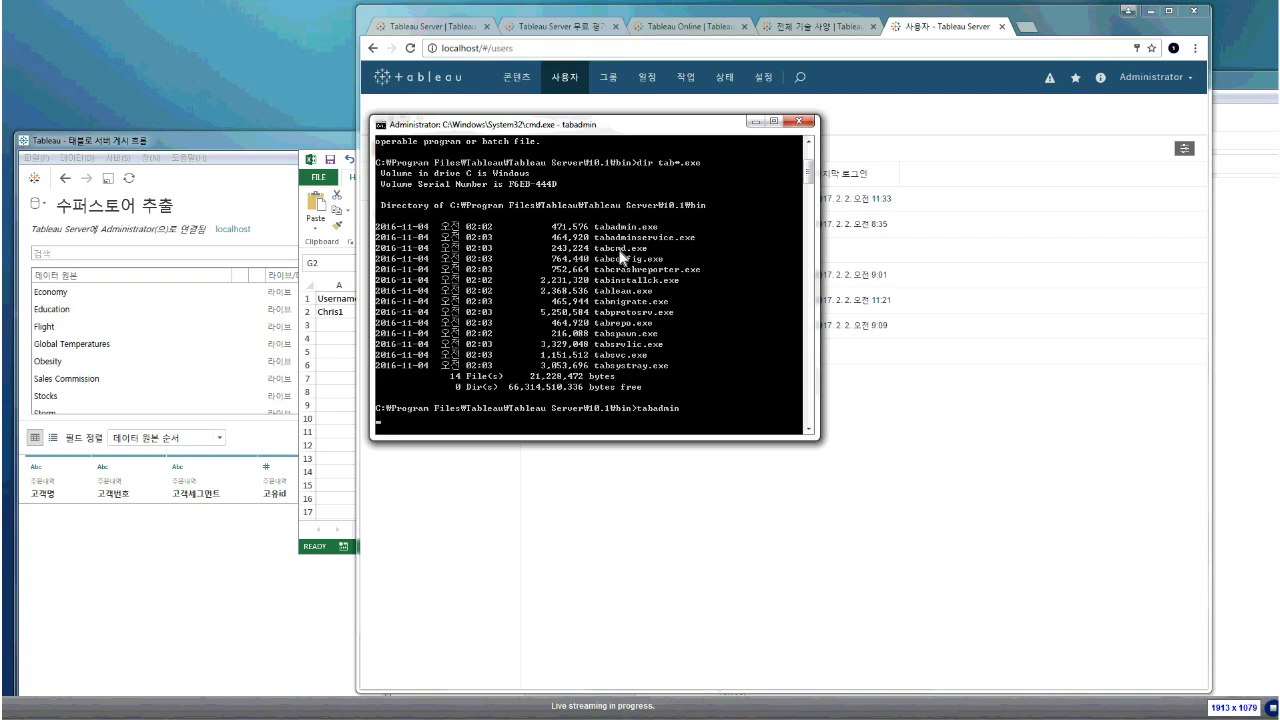
{"action": "left_click_drag", "start_coordinate": [618, 440], "coordinate": [628, 680]}
{"action": "left_click_drag", "start_coordinate": [612, 124], "coordinate": [612, 96]}
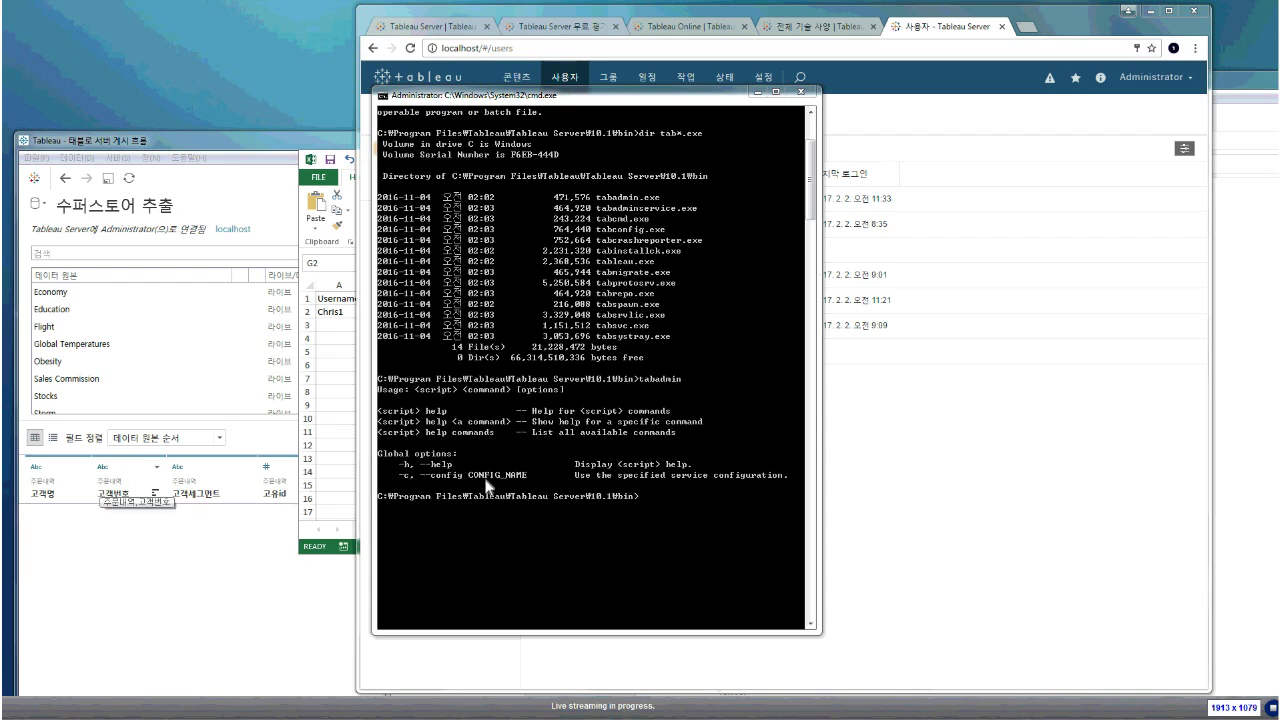
{"action": "left_click", "coordinate": [443, 433]}
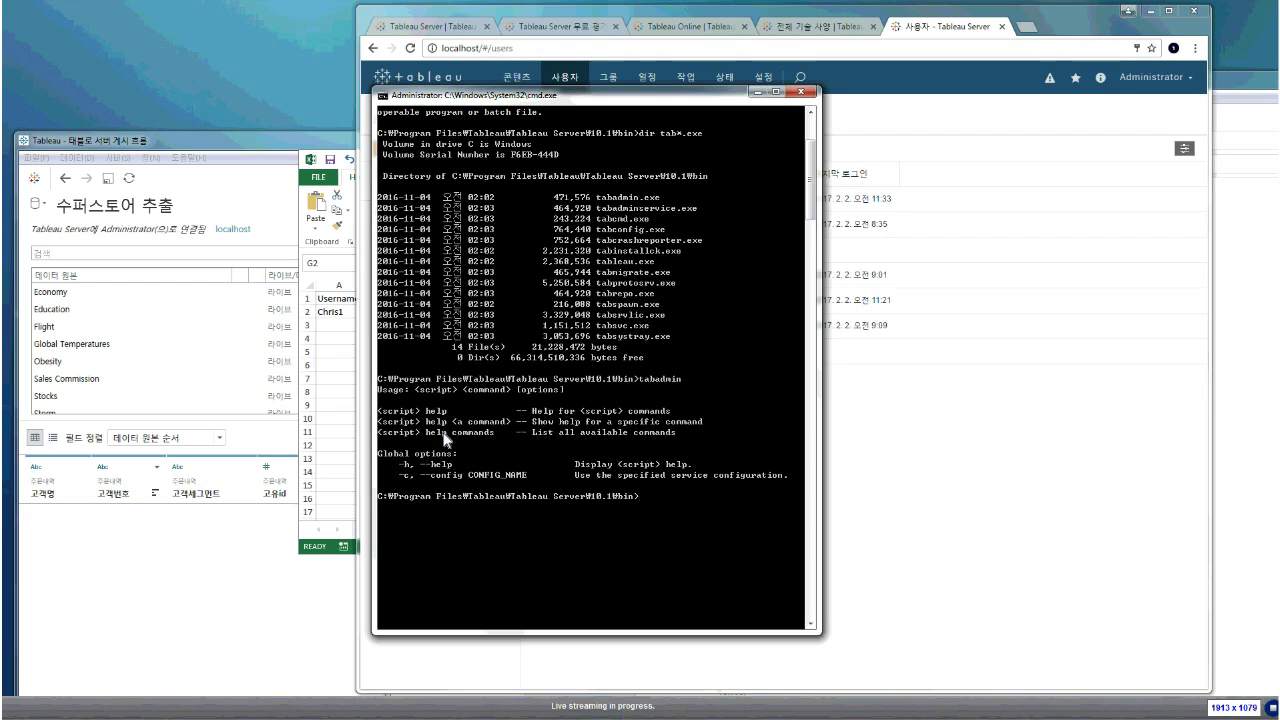
{"action": "left_click_drag", "start_coordinate": [569, 97], "coordinate": [849, 108]}
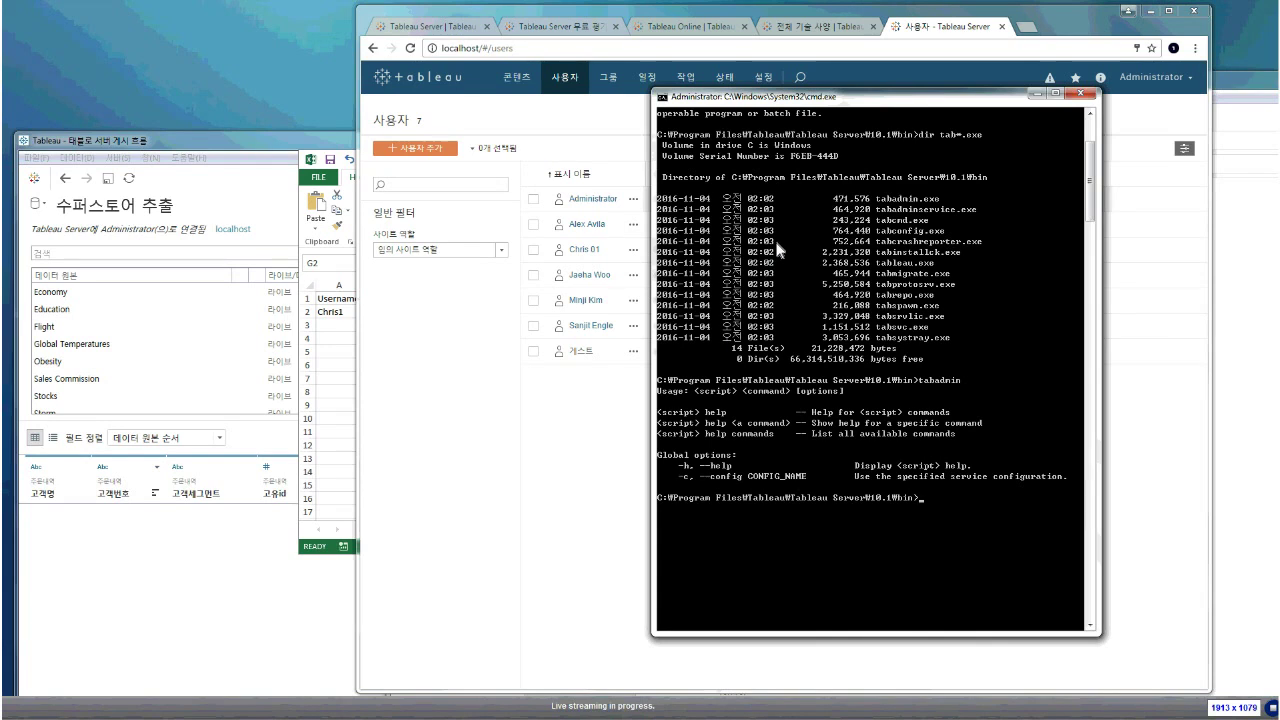
Run tabcmd help commands, scroll up through its command list, then minimize the console
{"action": "type", "text": "tabcmd help commands"}
{"action": "key", "text": "Return"}
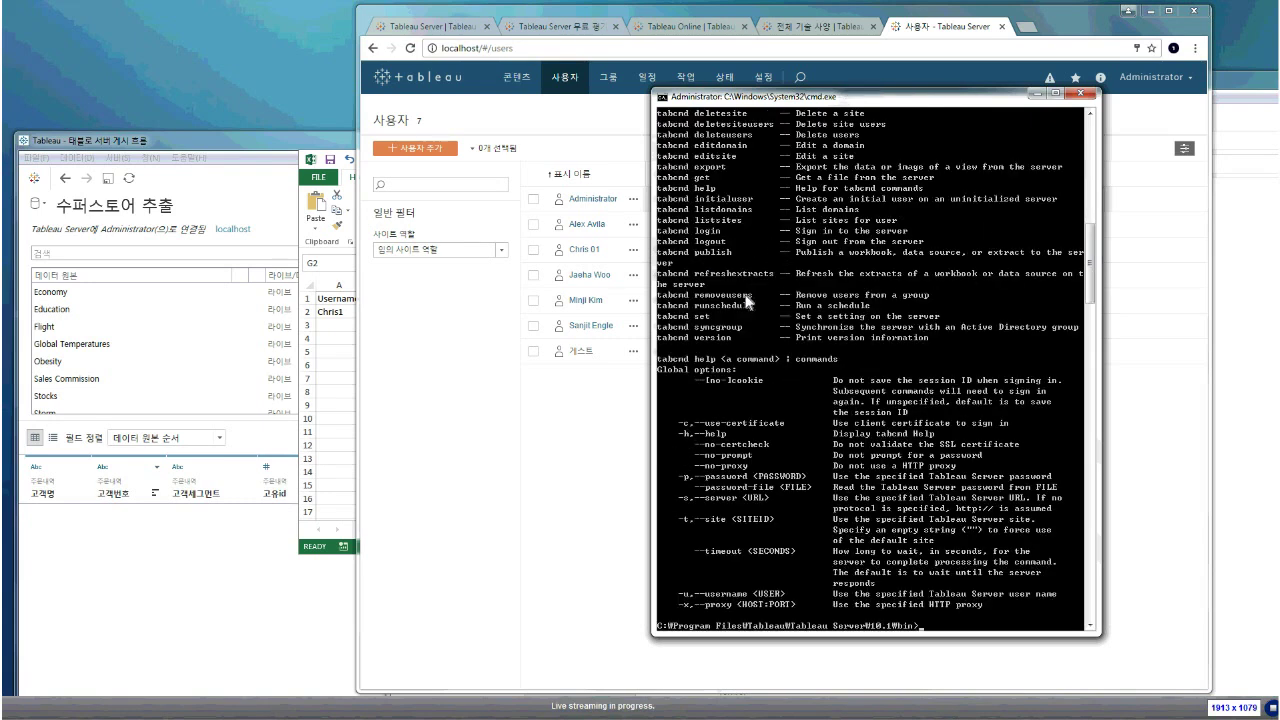
{"action": "scroll", "coordinate": [735, 315], "scroll_direction": "up", "scroll_amount": 4}
{"action": "scroll", "coordinate": [725, 322], "scroll_direction": "up", "scroll_amount": 1}
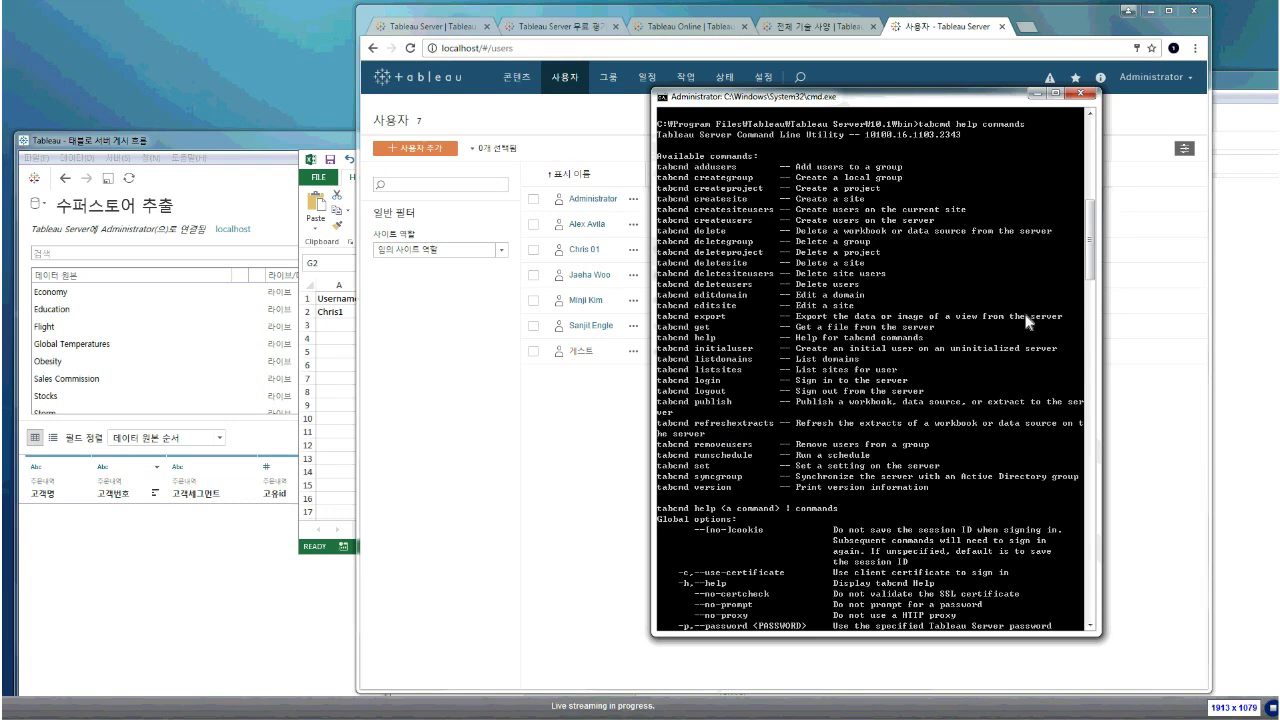
{"action": "left_click", "coordinate": [1037, 94]}
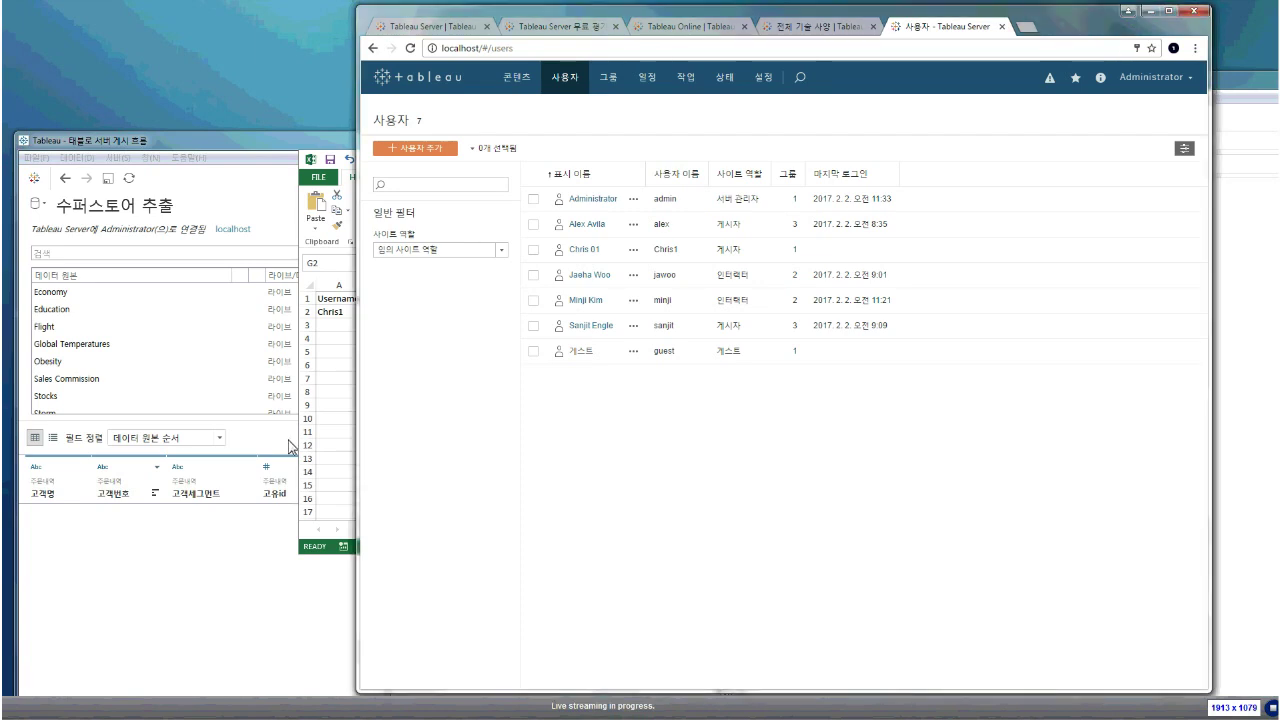
Close the Users, tech-specs, Tableau Online and free-trial tabs, leaving the Tableau Server product tab
{"action": "left_click", "coordinate": [1002, 26]}
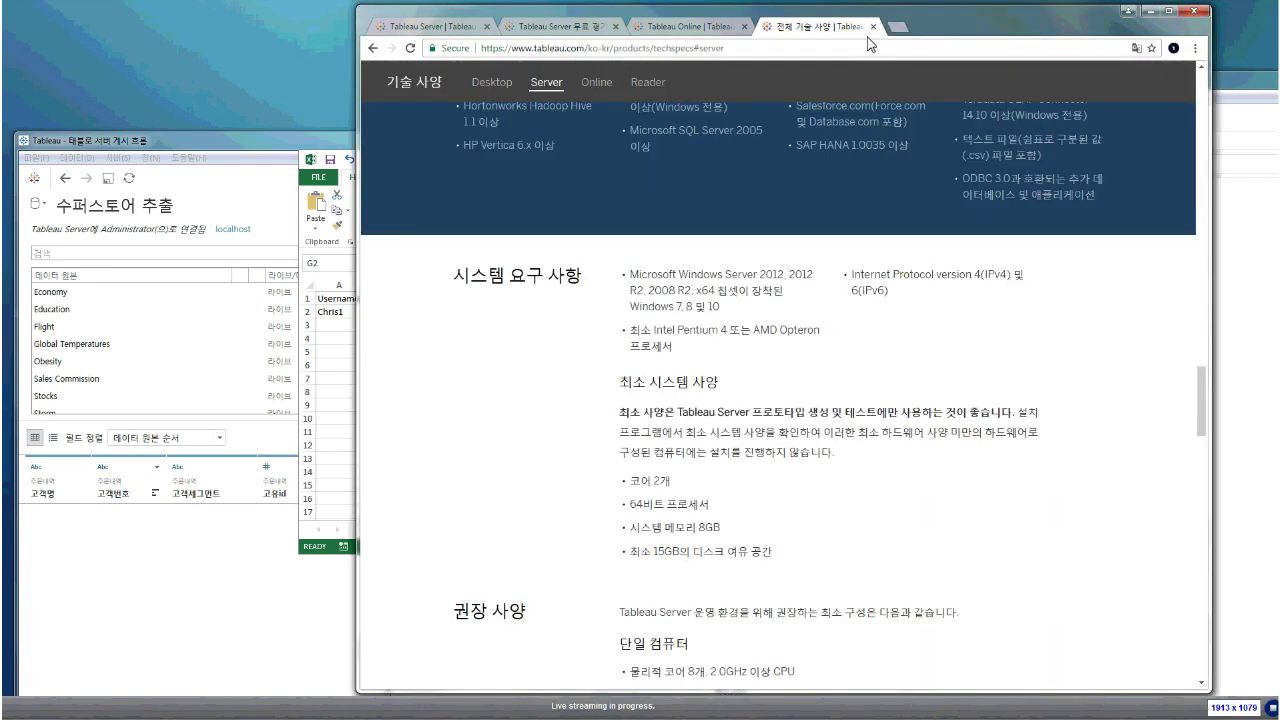
{"action": "left_click", "coordinate": [872, 27]}
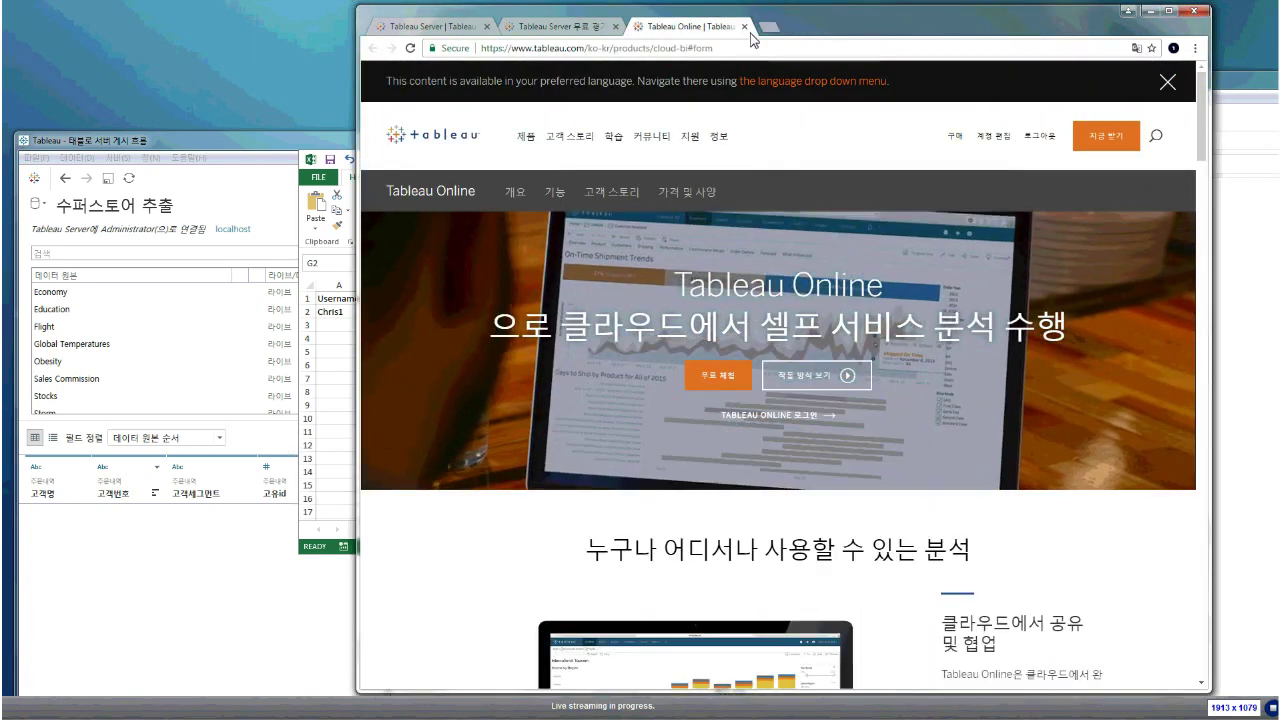
{"action": "left_click", "coordinate": [743, 28]}
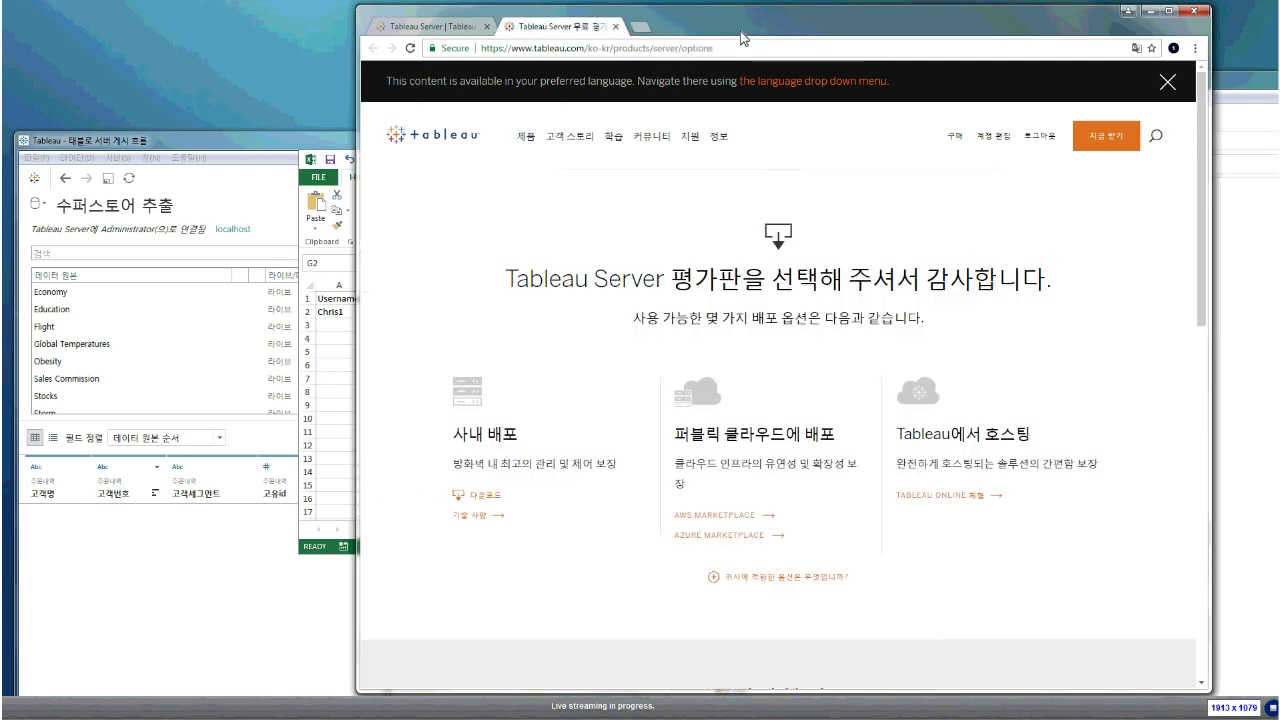
{"action": "left_click", "coordinate": [617, 27]}
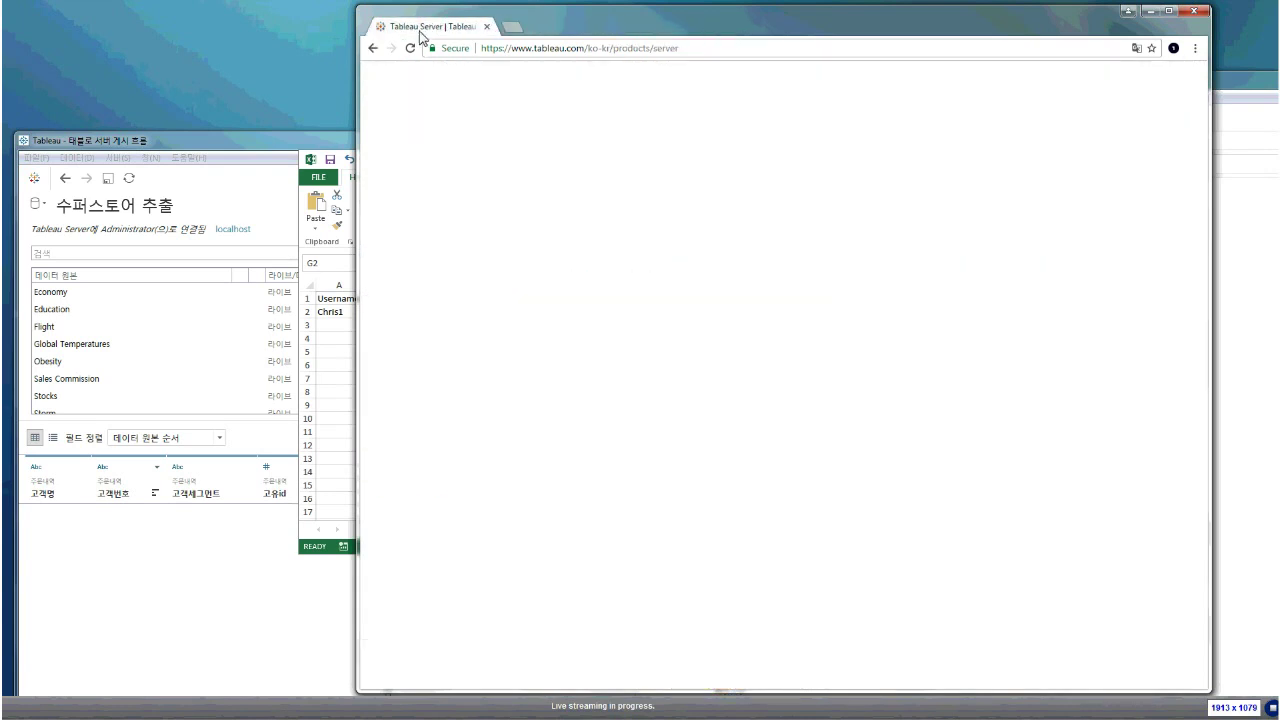